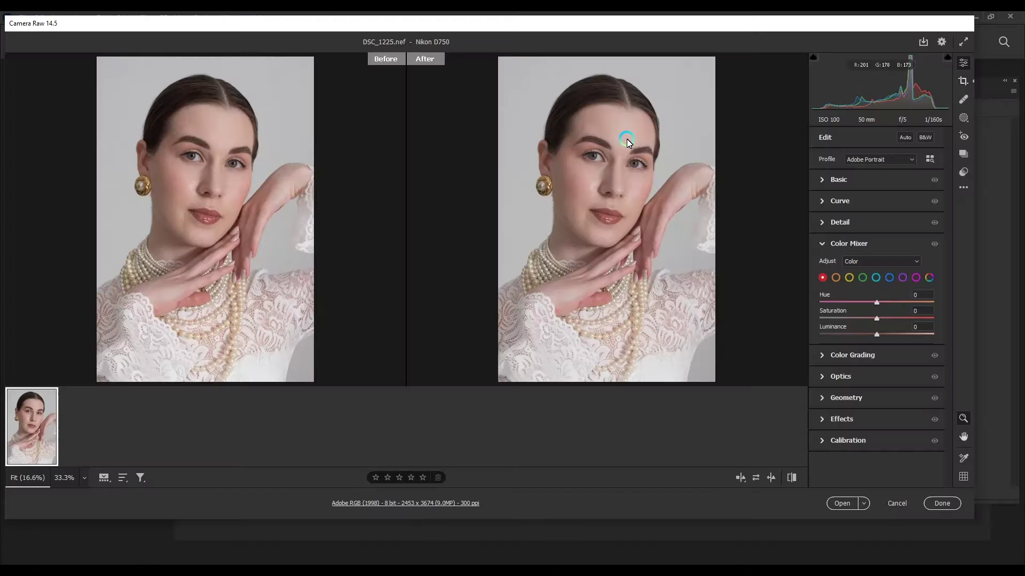
# Apply Auto tone with the before/after preview zoomed to 33.3%.
pyautogui.click(626, 139)
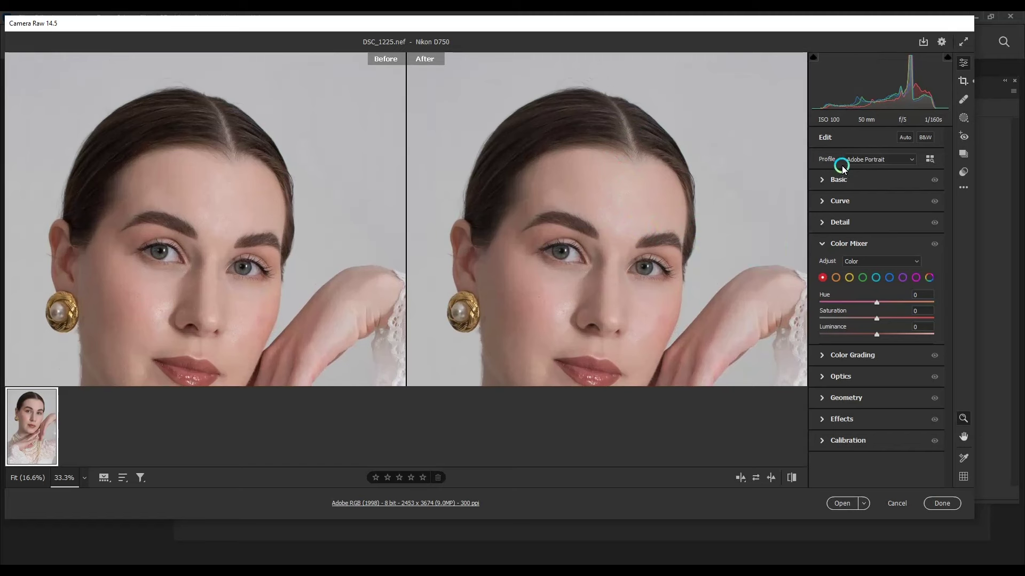
pyautogui.click(905, 137)
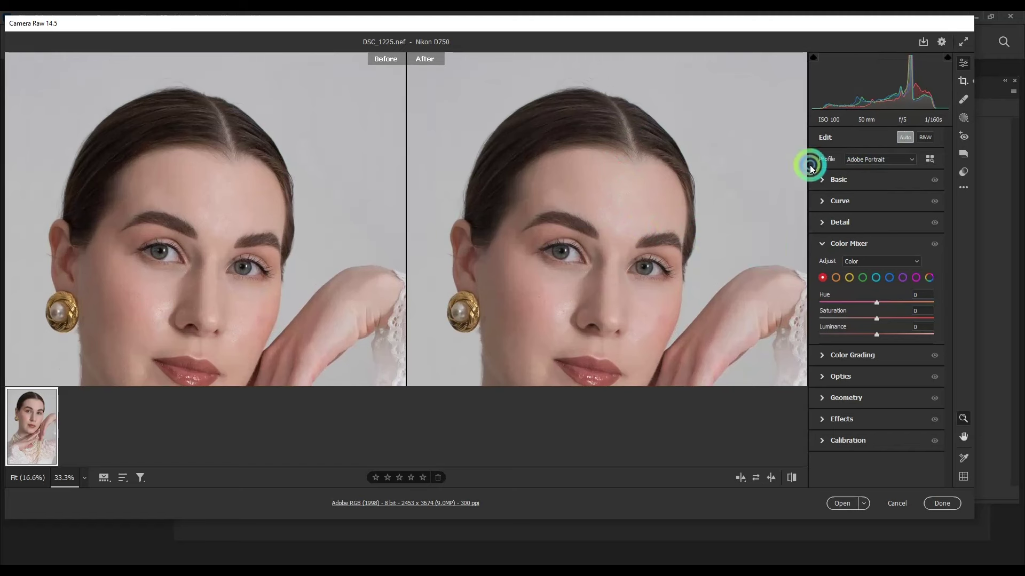
pyautogui.moveTo(643, 273); pyautogui.dragTo(638, 158)
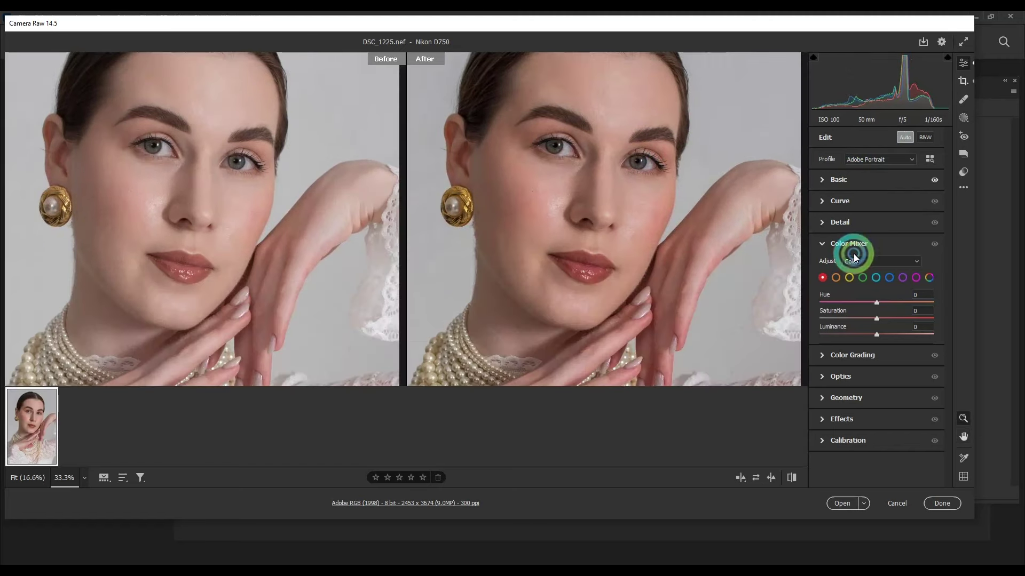
# Set Basic Contrast +41, Shadows +92, Blacks -40 and Texture +4.
pyautogui.click(821, 180)
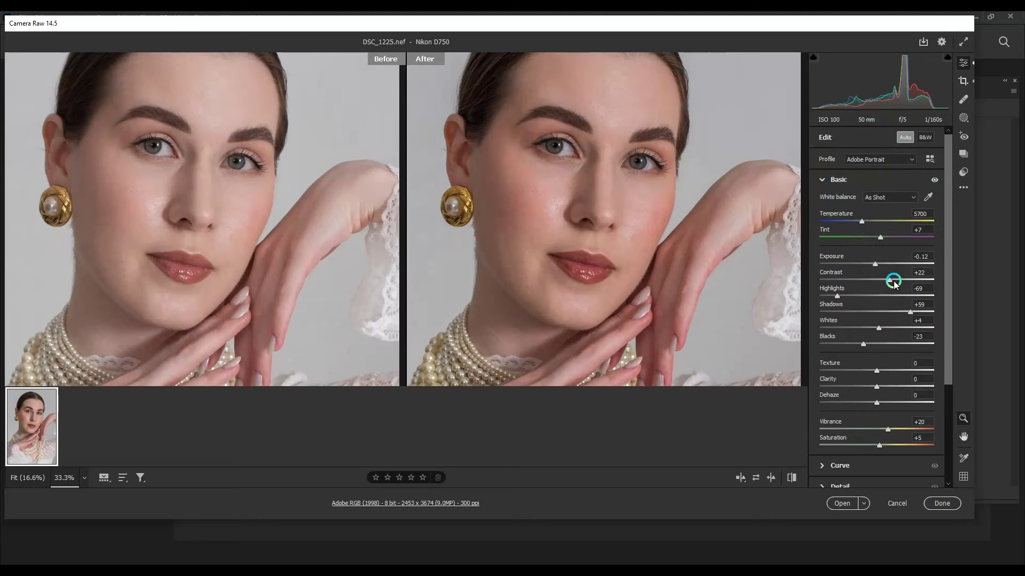
pyautogui.moveTo(896, 283); pyautogui.dragTo(900, 280)
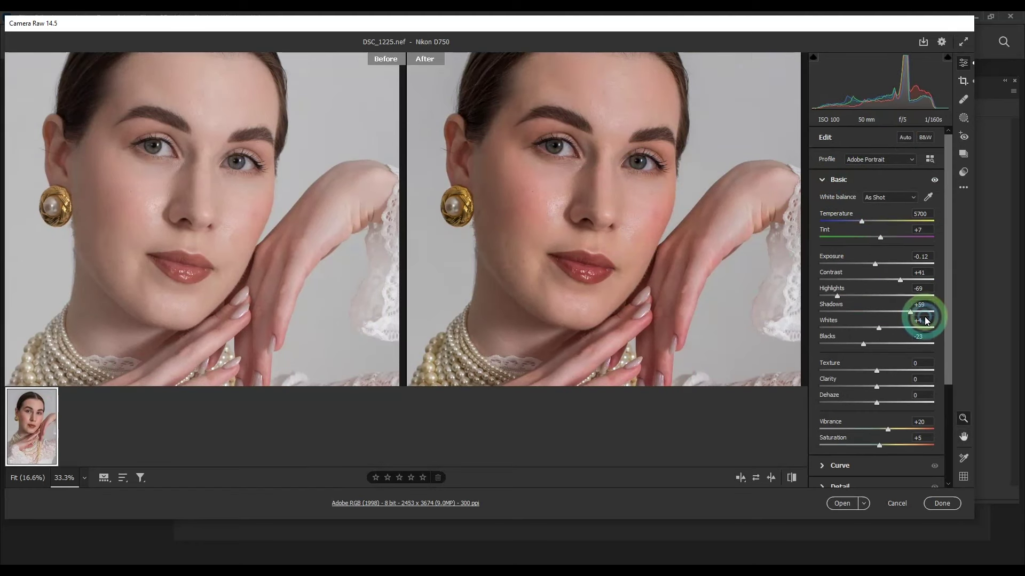
pyautogui.moveTo(927, 316); pyautogui.dragTo(929, 316)
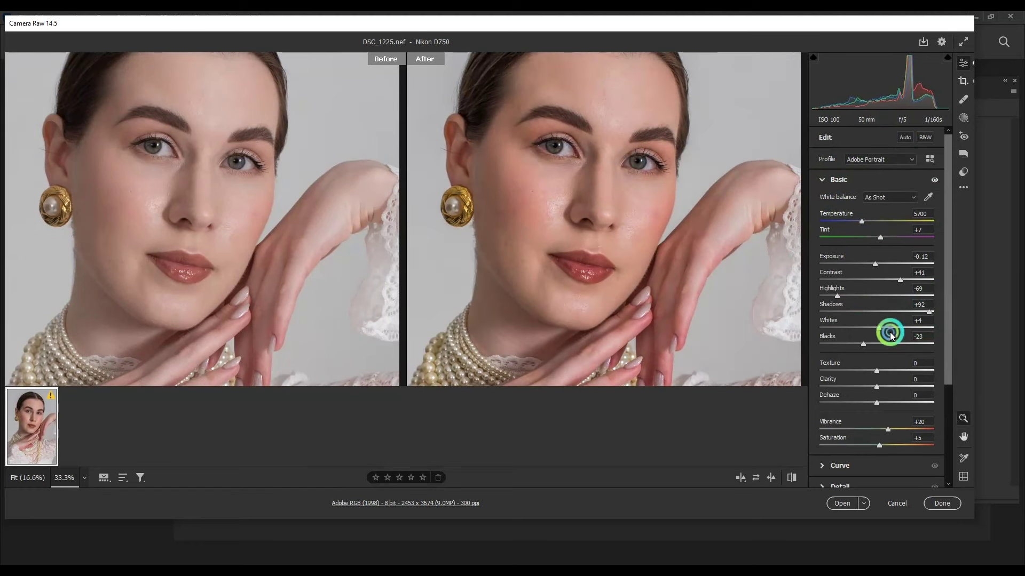
pyautogui.moveTo(863, 344); pyautogui.dragTo(854, 345)
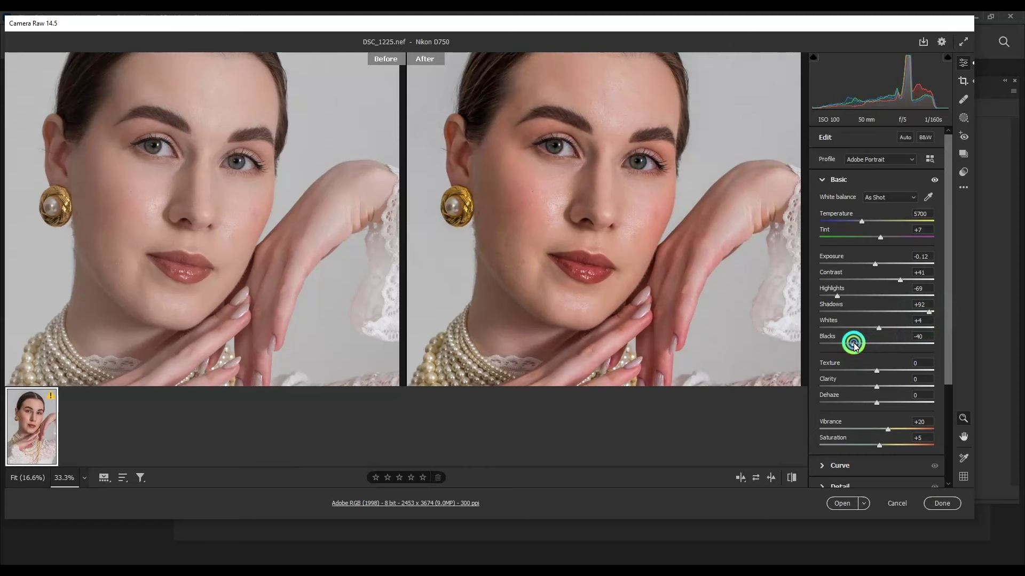
pyautogui.click(885, 375)
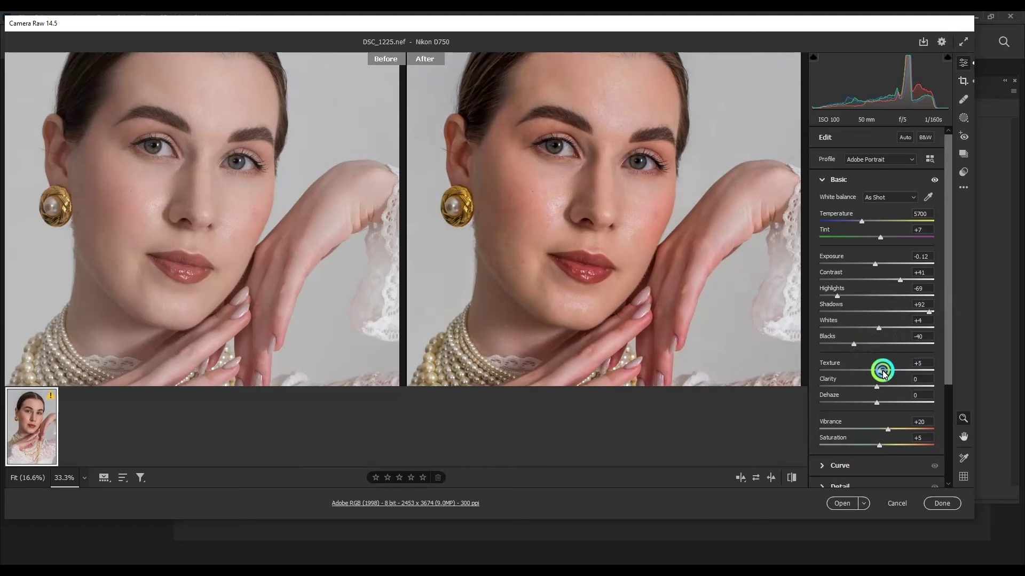
pyautogui.scroll(-3, 882, 368)
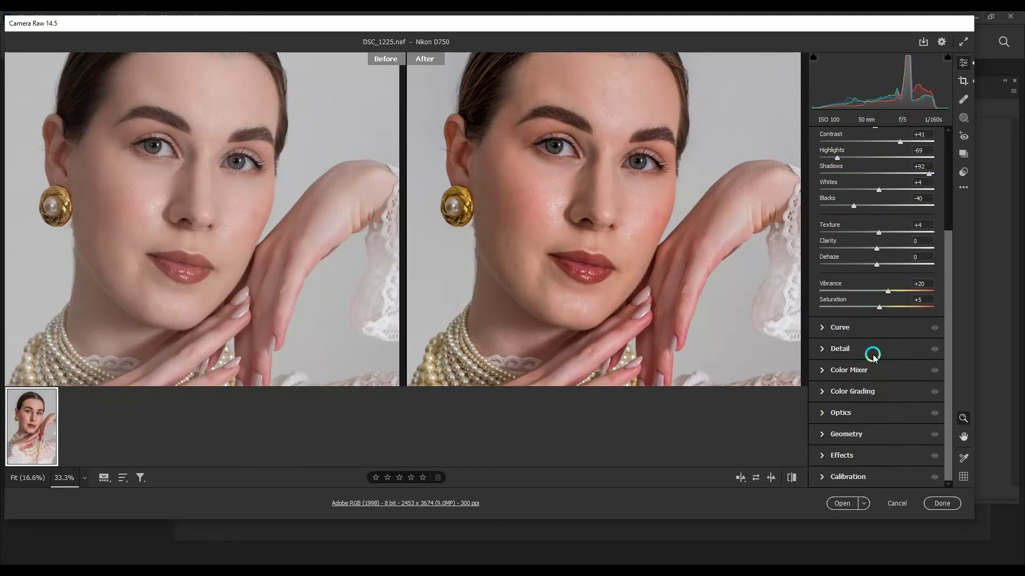
# Raise Detail sharpening from 40 to 139, checking the eye, nose and cheek up close.
pyautogui.click(825, 349)
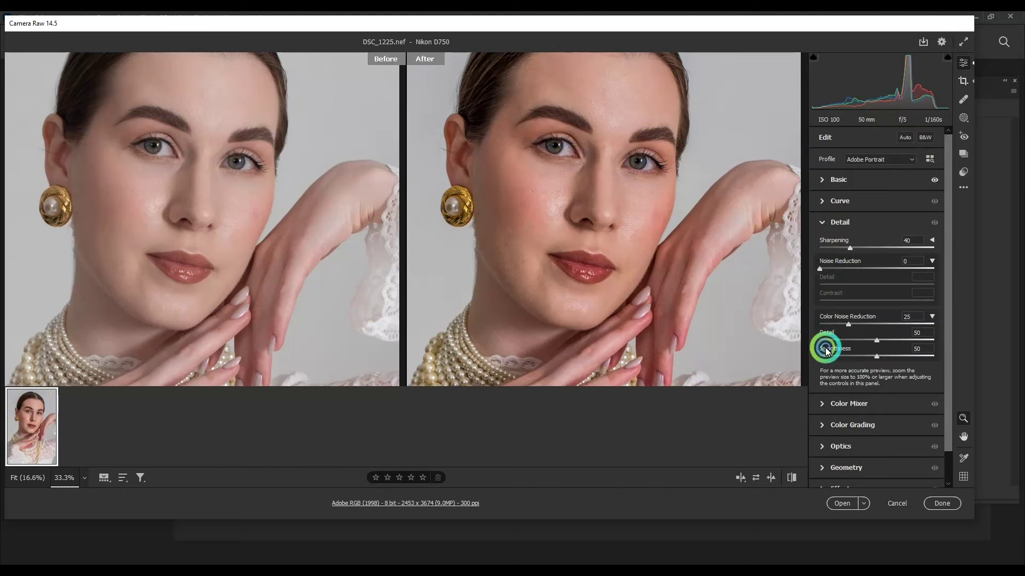
pyautogui.click(822, 181)
pyautogui.click(845, 224)
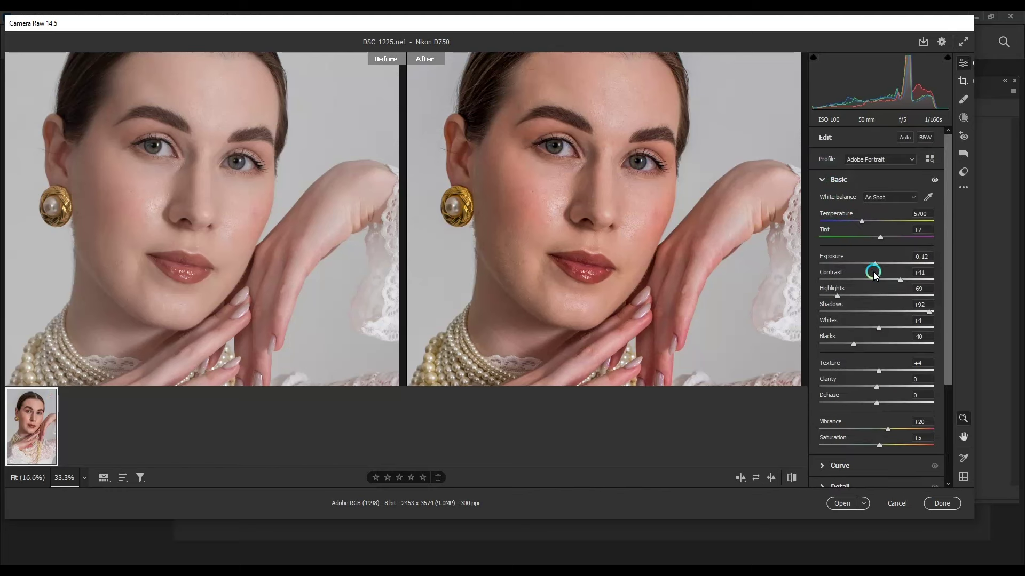
pyautogui.scroll(-3, 867, 398)
pyautogui.click(823, 353)
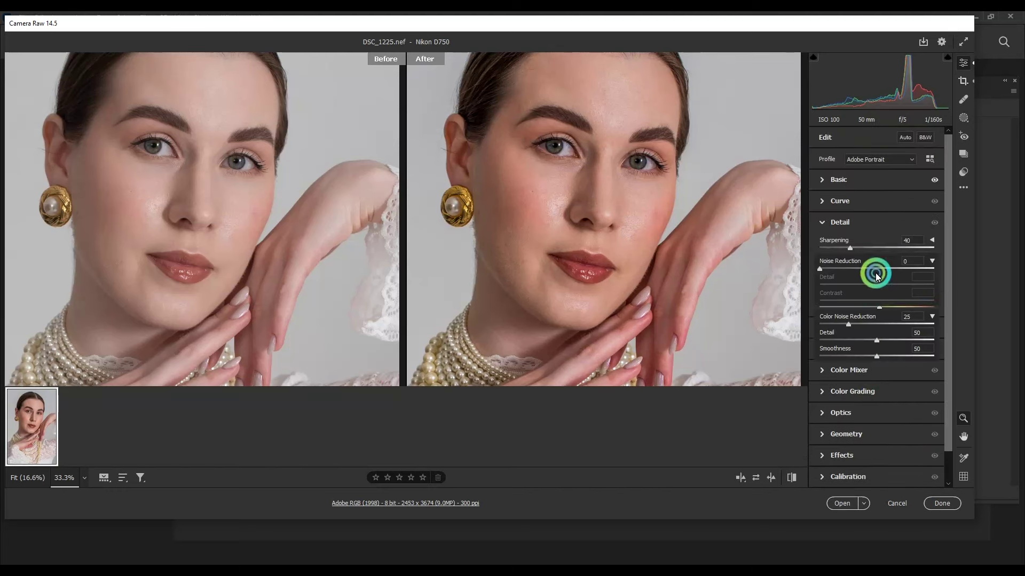
pyautogui.moveTo(886, 246); pyautogui.dragTo(927, 250)
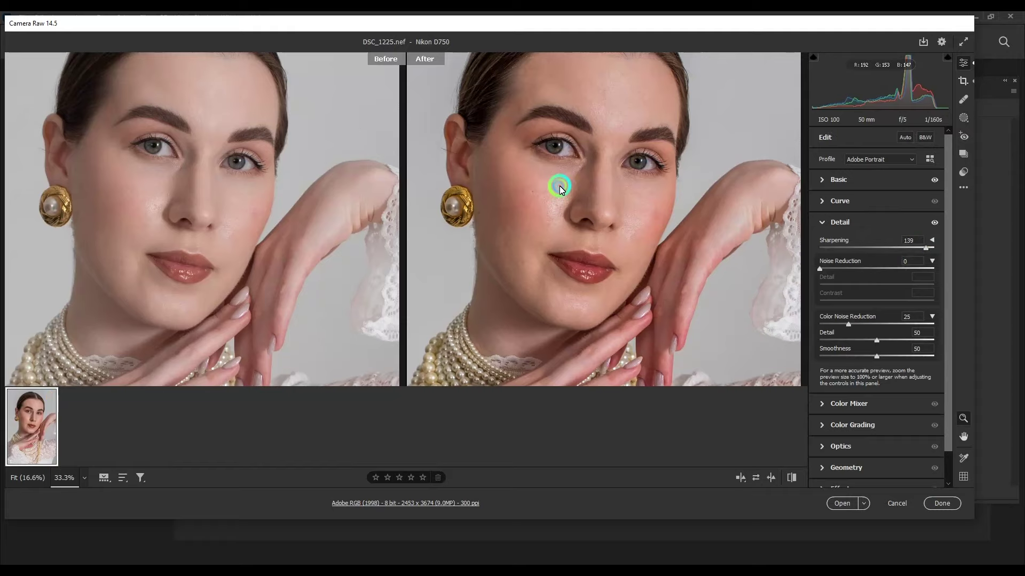
pyautogui.scroll(-3, 560, 186)
pyautogui.scroll(5, 559, 187)
pyautogui.moveTo(672, 272); pyautogui.dragTo(563, 272)
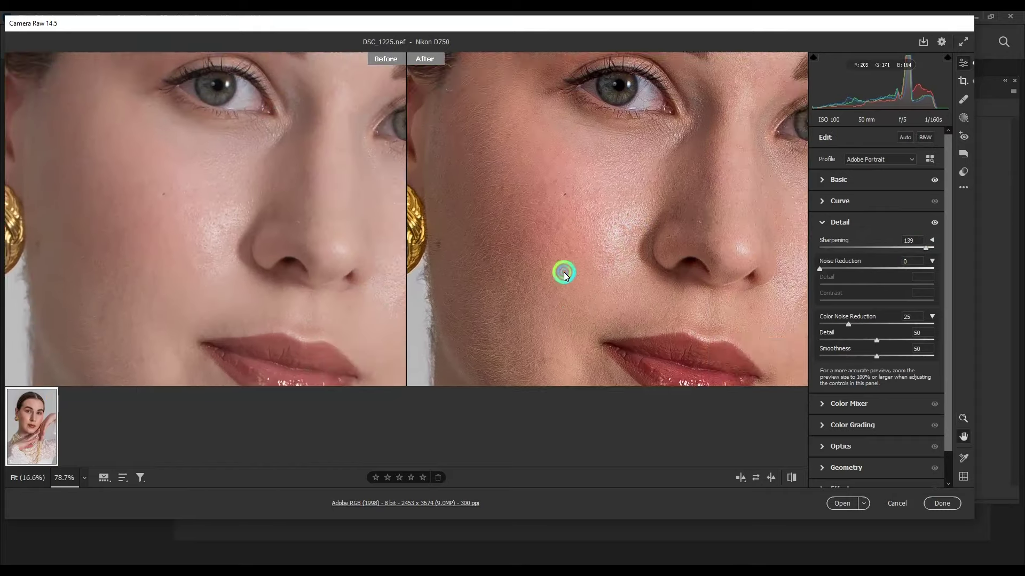
pyautogui.scroll(-2, 550, 240)
pyautogui.scroll(3, 566, 252)
pyautogui.moveTo(510, 291)
pyautogui.mouseDown()
pyautogui.moveTo(648, 226)
pyautogui.moveTo(528, 307)
pyautogui.mouseUp()
# Set Basic Dehaze to +1 and zoom the preview in on the lips.
pyautogui.click(820, 181)
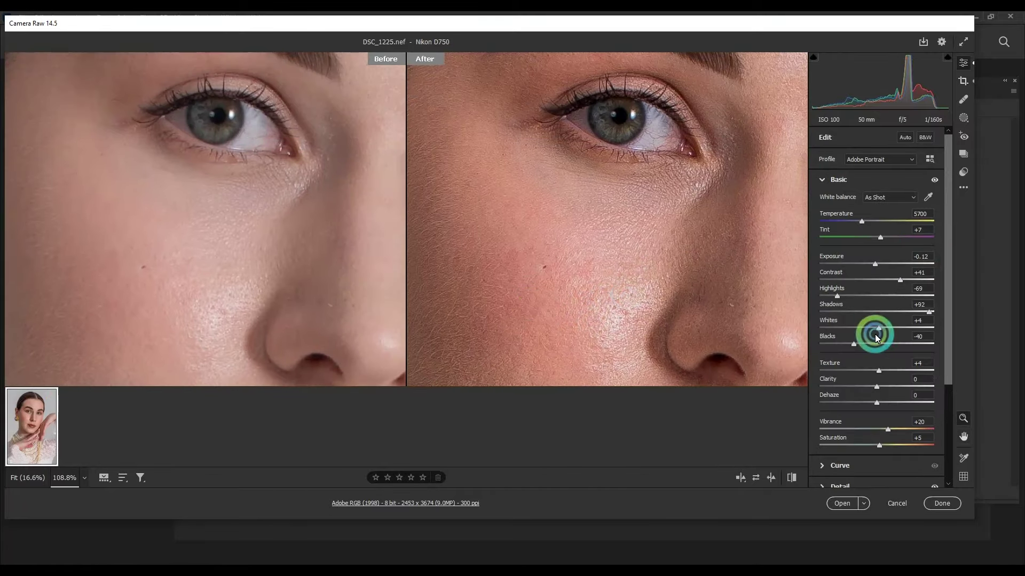
pyautogui.moveTo(882, 405); pyautogui.dragTo(877, 404)
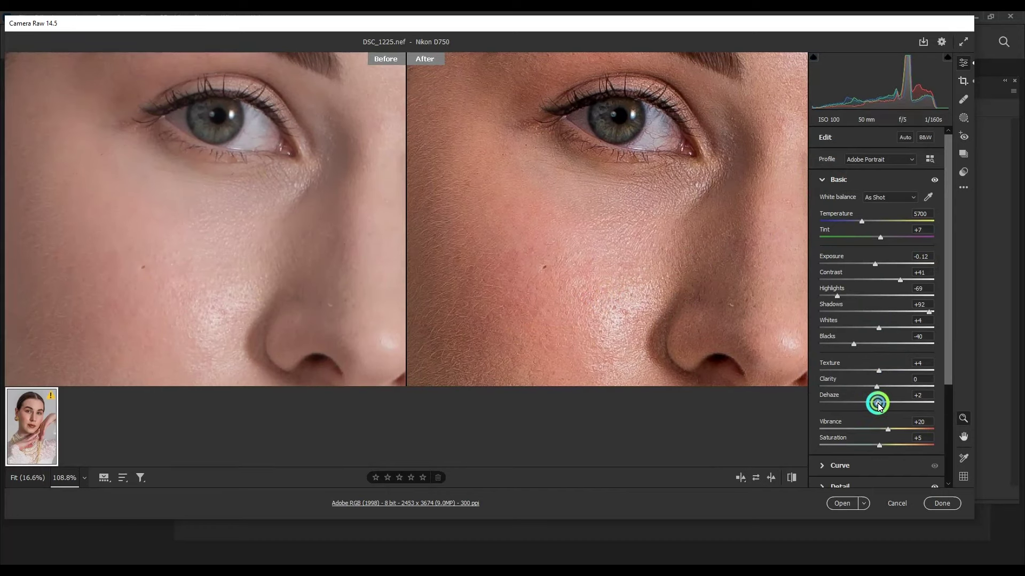
pyautogui.click(629, 304)
pyautogui.click(633, 235)
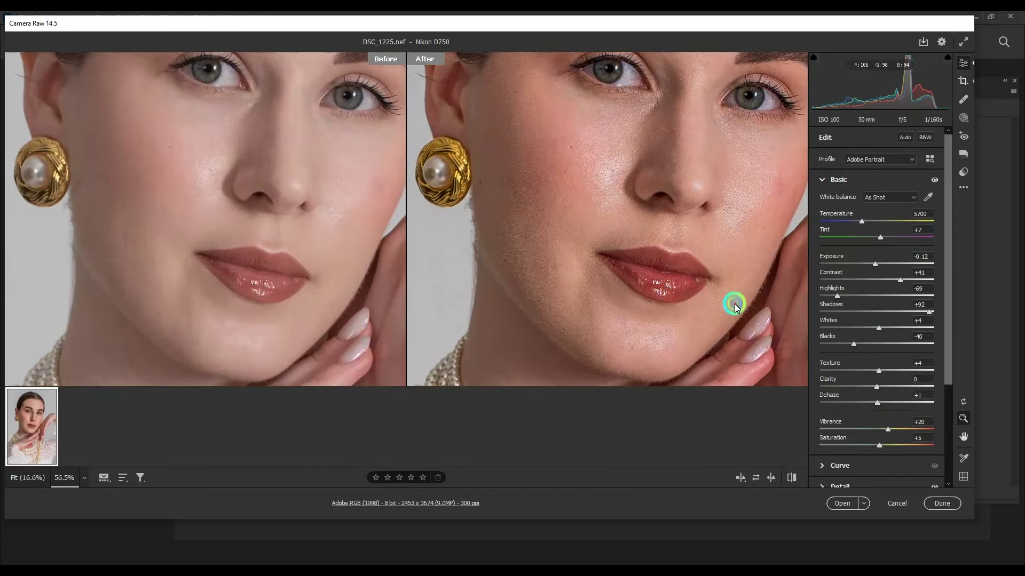
pyautogui.scroll(-2, 859, 386)
# Set Color Mixer red Luminance to +8 and orange Luminance to +3, then fit the portrait.
pyautogui.click(823, 371)
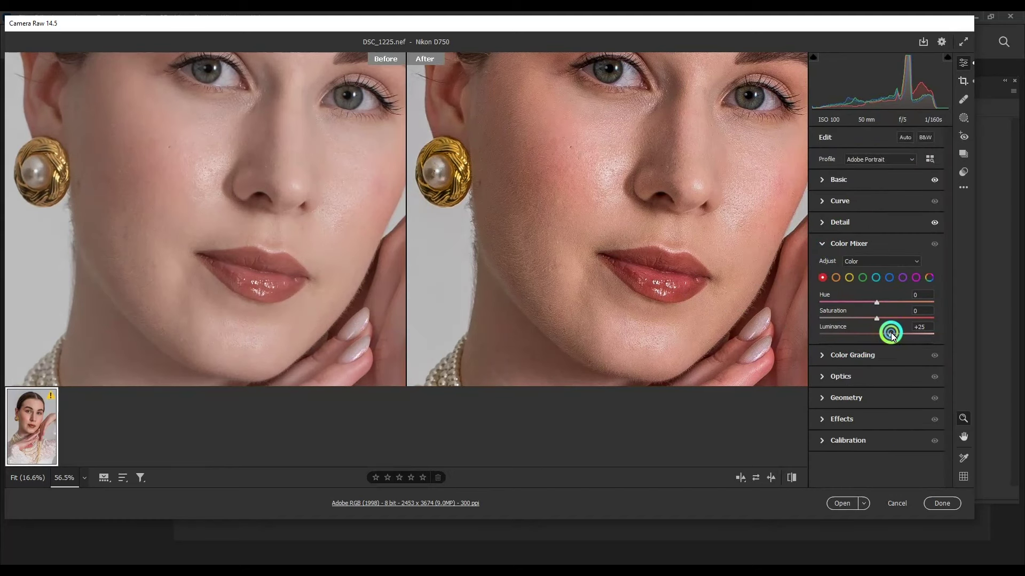
pyautogui.moveTo(892, 334)
pyautogui.mouseDown()
pyautogui.moveTo(880, 326)
pyautogui.moveTo(890, 334)
pyautogui.moveTo(880, 337)
pyautogui.mouseUp()
pyautogui.click(836, 277)
pyautogui.click(664, 171)
pyautogui.moveTo(680, 250)
pyautogui.mouseDown()
pyautogui.moveTo(689, 260)
pyautogui.moveTo(658, 216)
pyautogui.mouseUp()
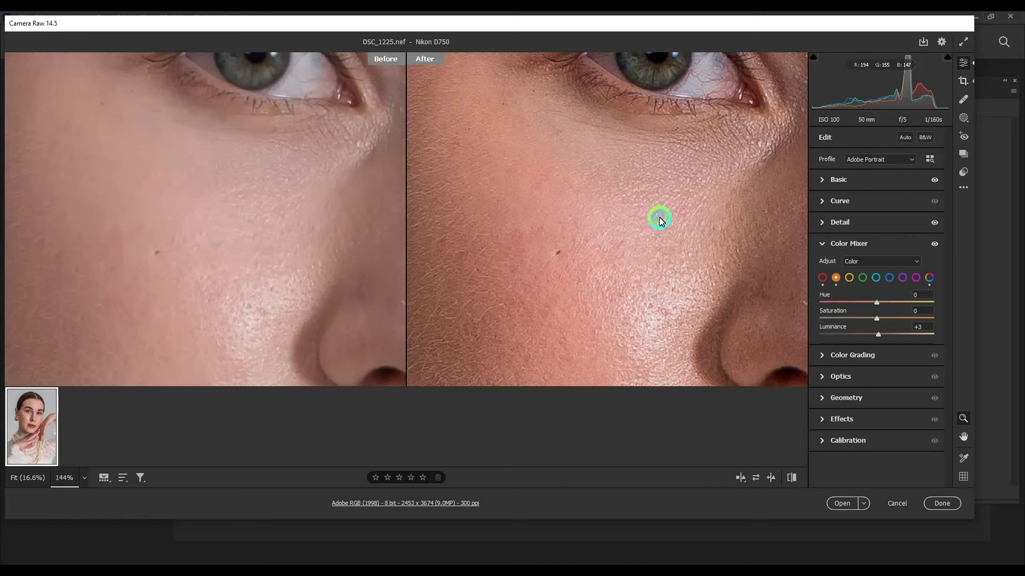
pyautogui.click(665, 204)
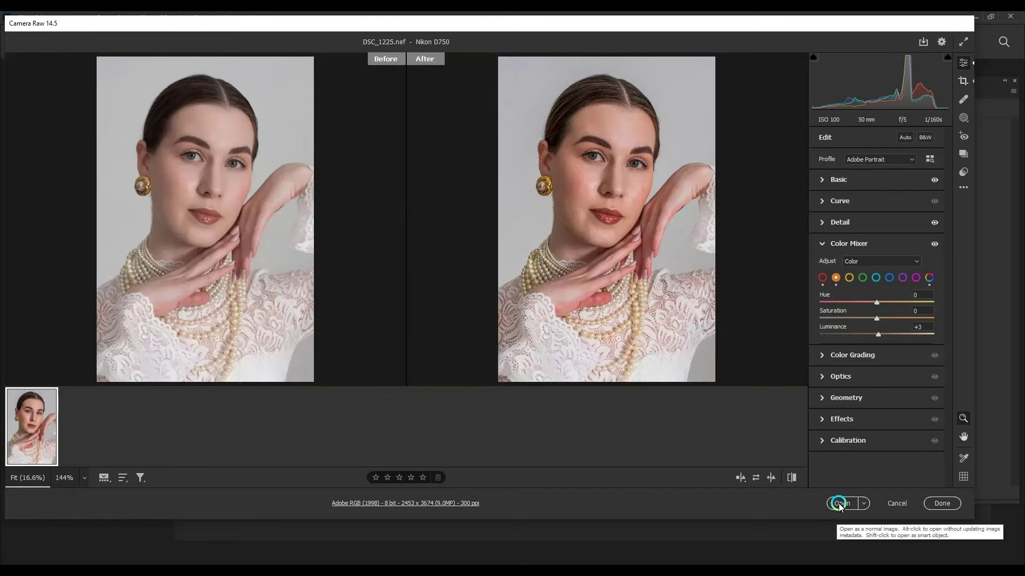
# Turn on chromatic aberration removal with profile corrections off, then open the image in Photoshop.
pyautogui.click(822, 376)
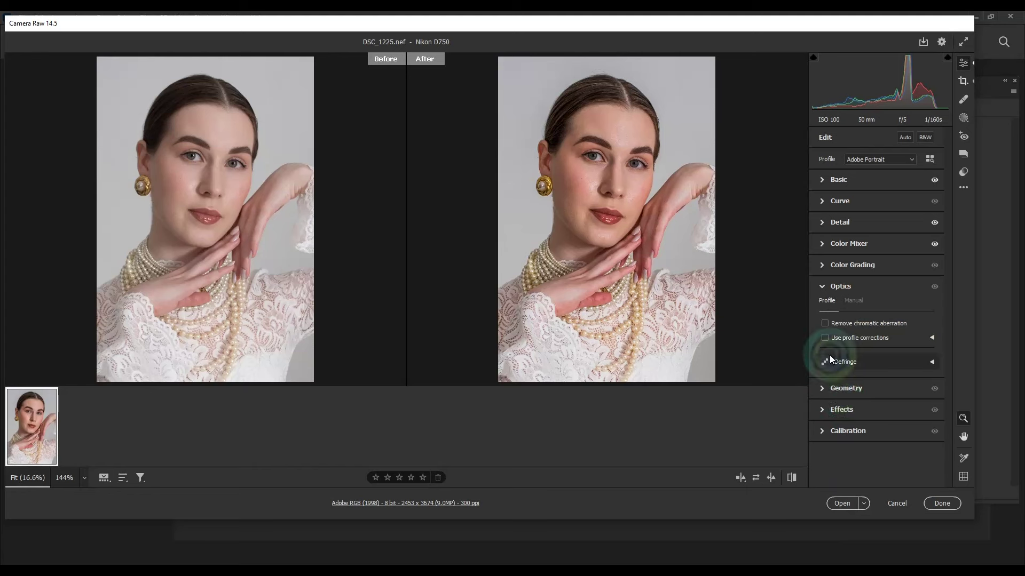
pyautogui.click(827, 339)
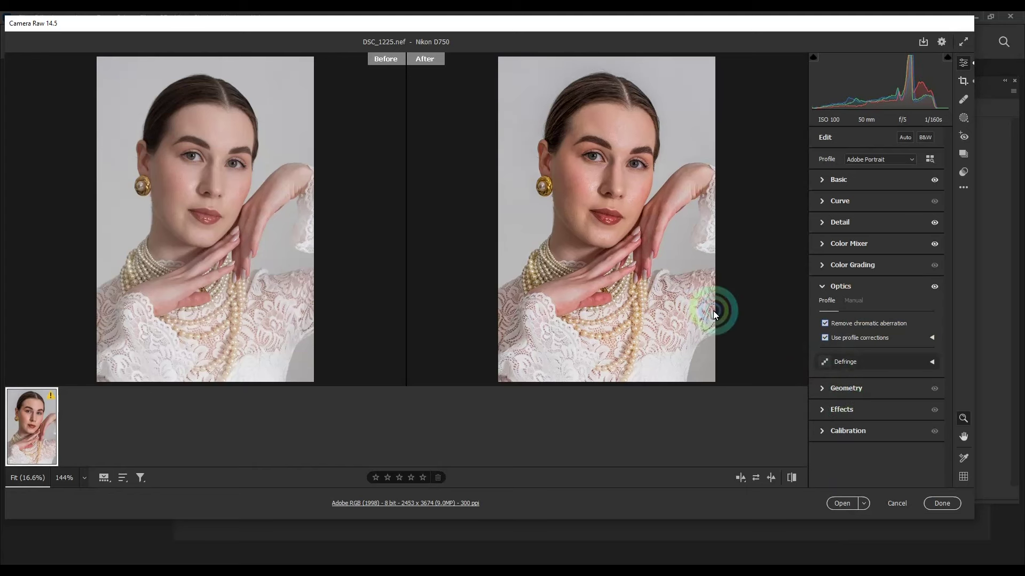
pyautogui.click(825, 338)
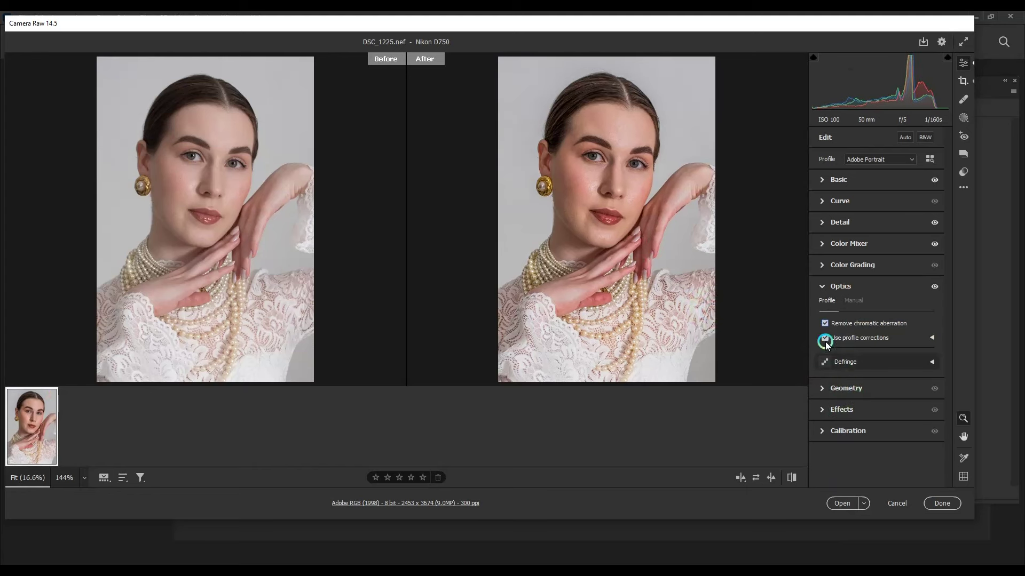
pyautogui.click(826, 324)
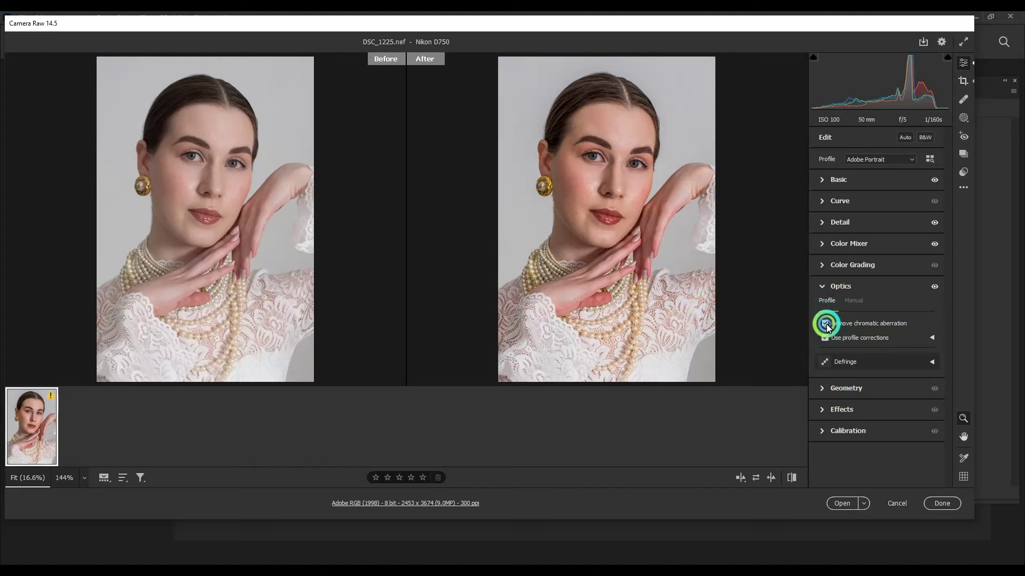
pyautogui.click(825, 339)
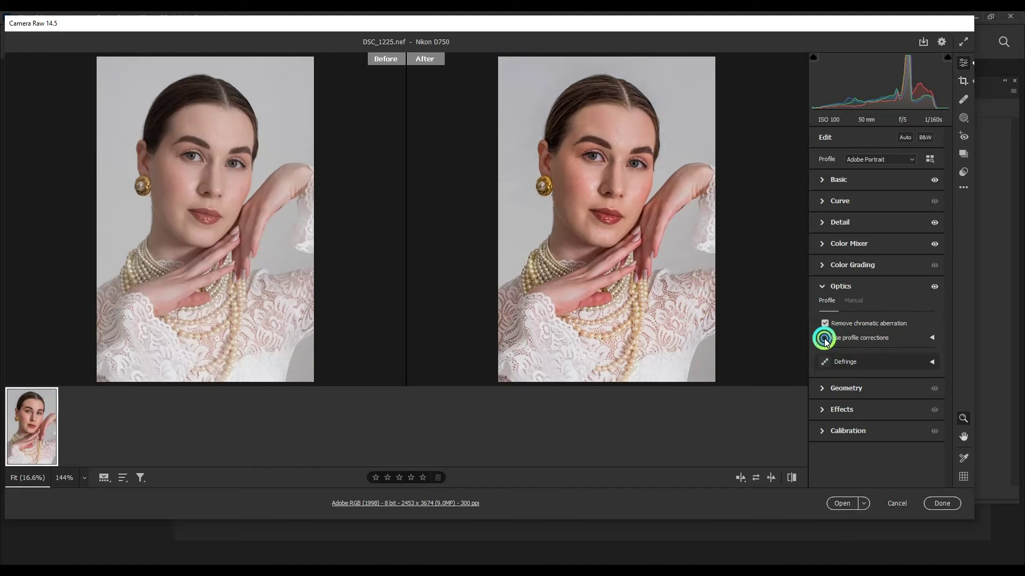
pyautogui.click(825, 339)
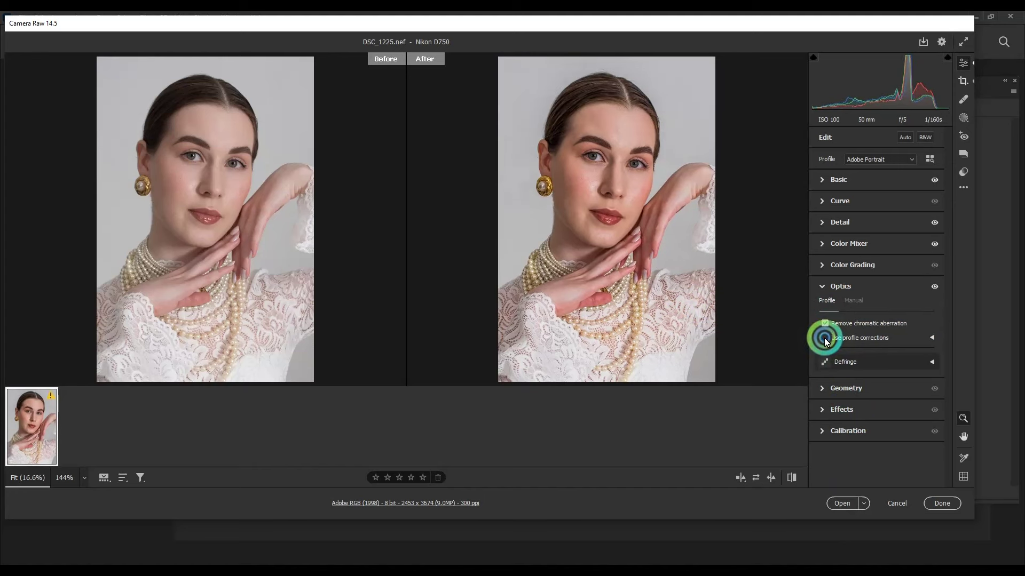
pyautogui.click(843, 505)
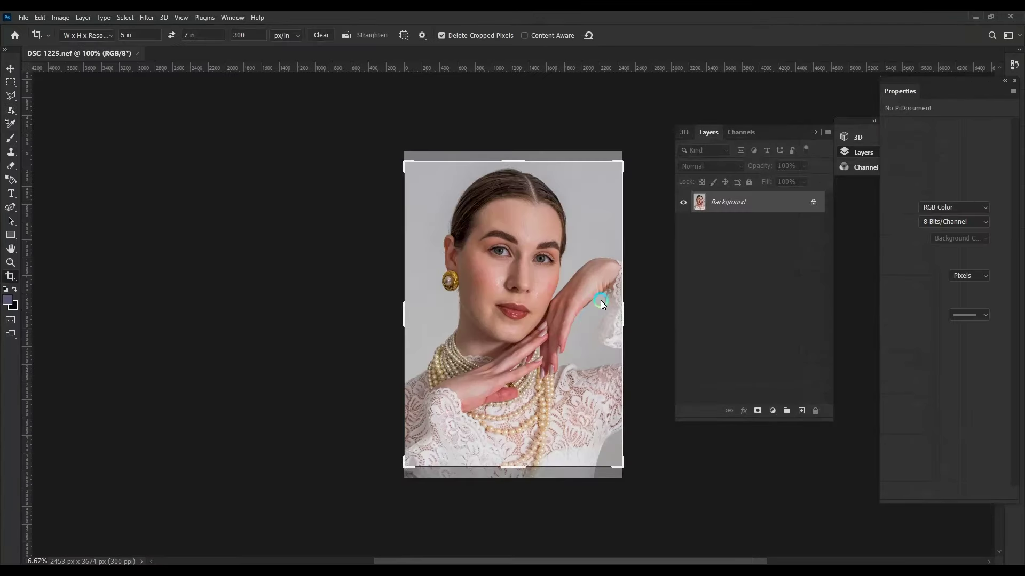
# Dock the layers panel, collapse document properties, commit the crop and zoom in on the portrait.
pyautogui.moveTo(774, 136); pyautogui.dragTo(931, 272)
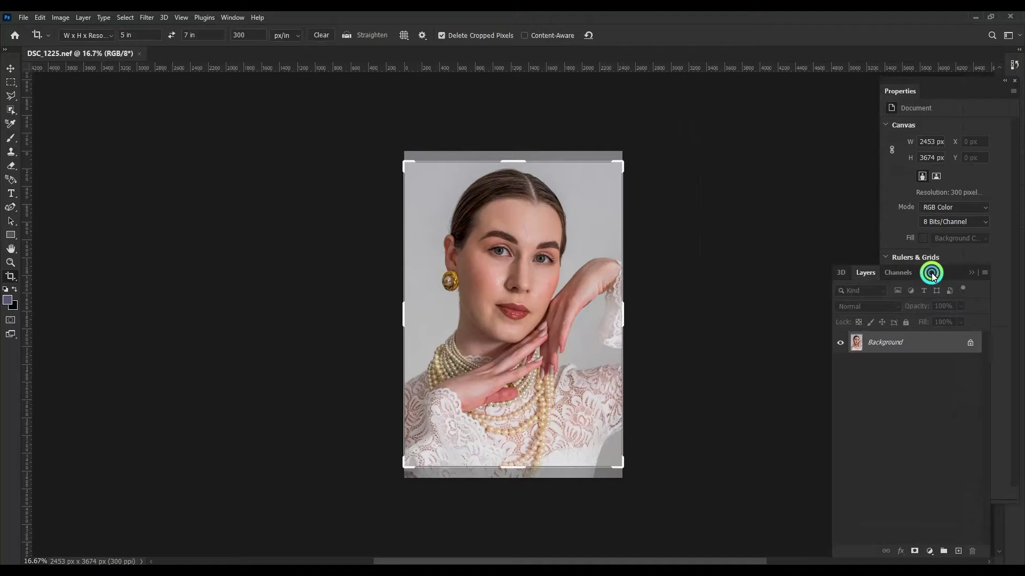
pyautogui.click(1005, 80)
pyautogui.click(627, 228)
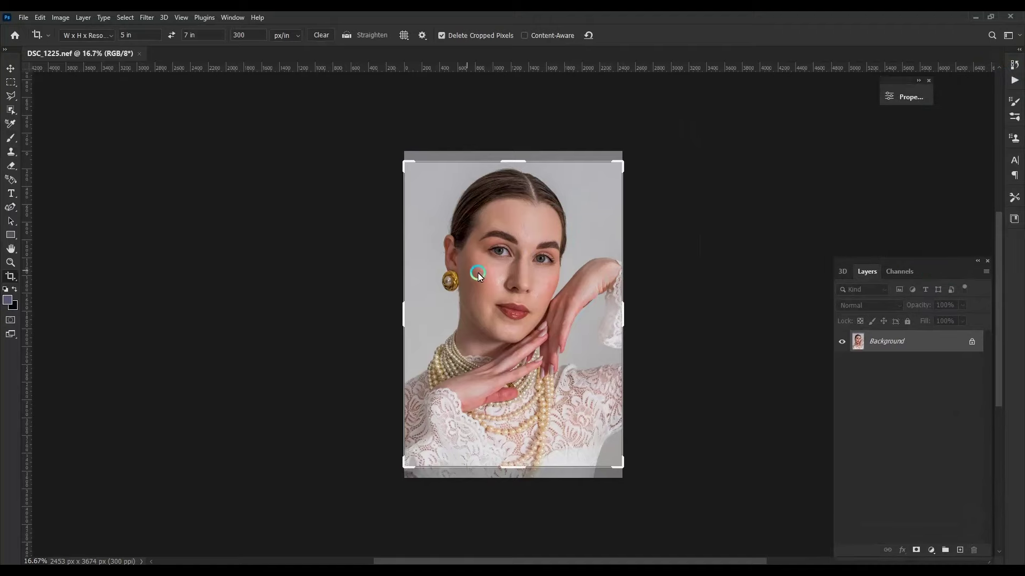
pyautogui.press('Return')
pyautogui.hotkey('ctrl', '+')
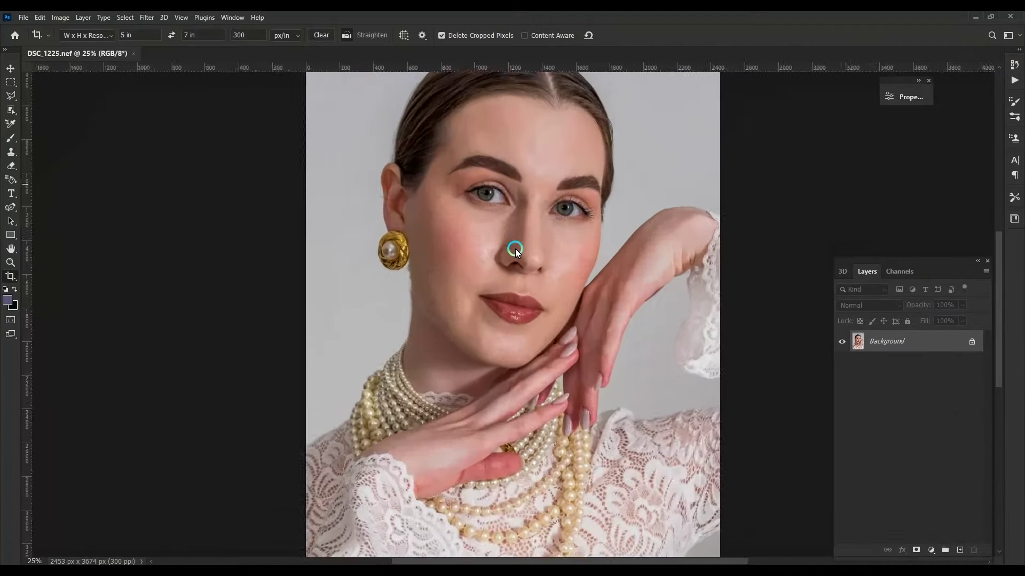
pyautogui.scroll(2, 515, 249)
pyautogui.scroll(1, 457, 259)
# Sample a cheek skin tone for the Brush, set to Color mode at 20% opacity.
pyautogui.press('b')
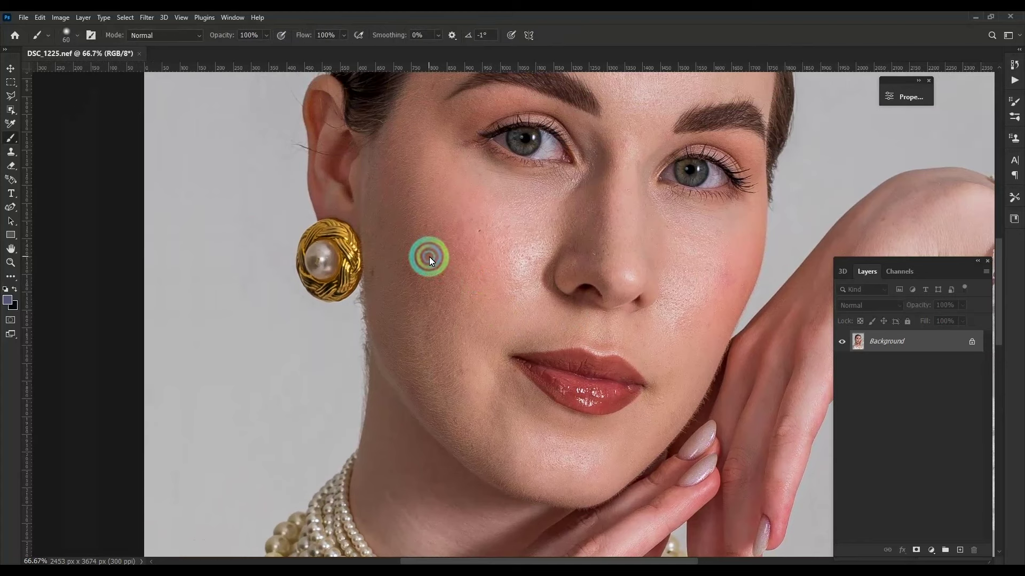
pyautogui.keyDown('alt'); pyautogui.click(429, 258); pyautogui.keyUp('alt')
pyautogui.press(']')
pyautogui.scroll(-3, 465, 250)
pyautogui.hscroll(-1, 489, 262)
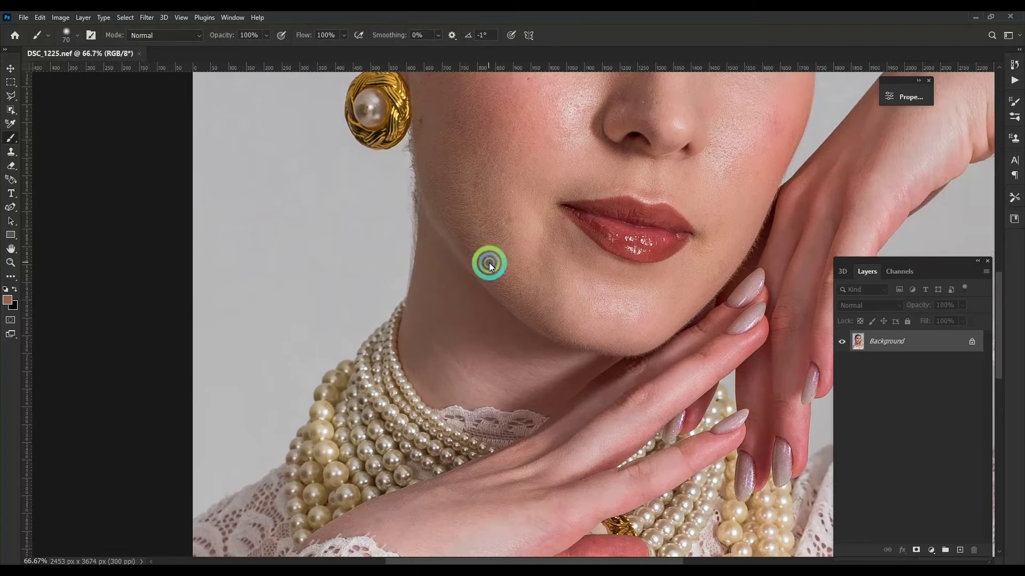
pyautogui.keyDown('shift'); pyautogui.rightClick(454, 275); pyautogui.keyUp('shift')
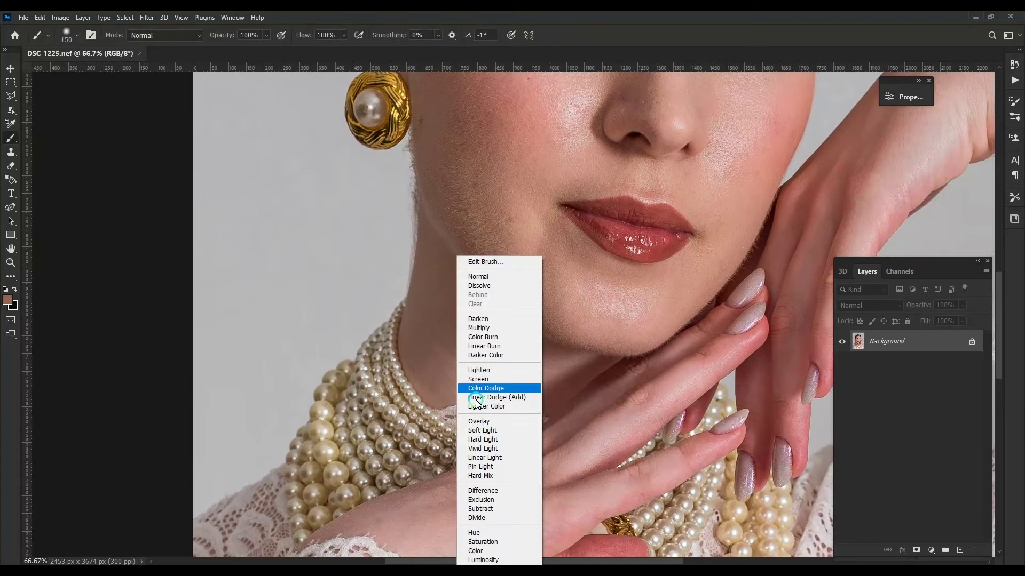
pyautogui.click(481, 553)
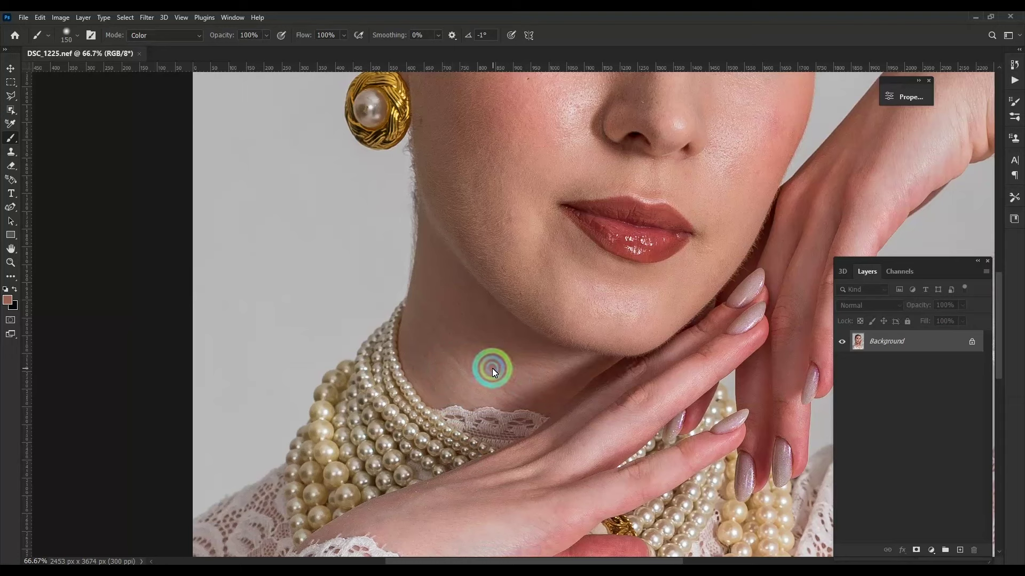
pyautogui.press('2')
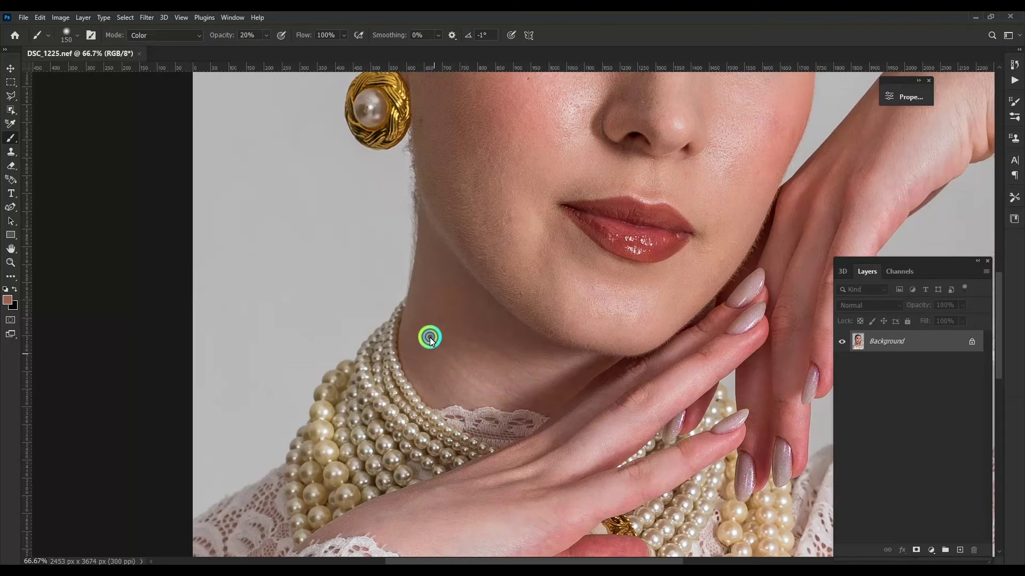
# Paint the sampled skin tone over the neck and hands.
pyautogui.moveTo(429, 337); pyautogui.dragTo(548, 384)
pyautogui.scroll(-5, 555, 310)
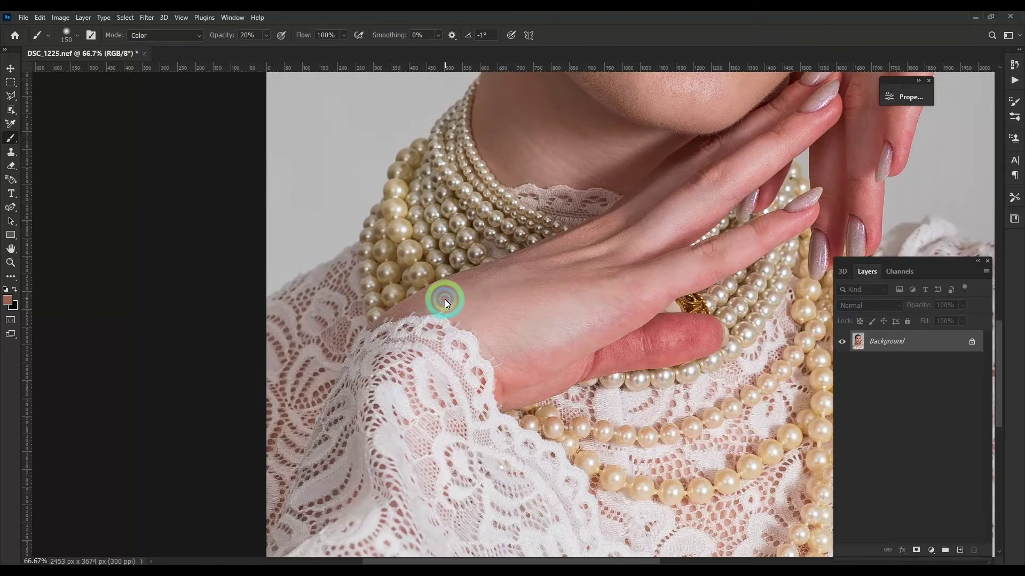
pyautogui.moveTo(763, 187); pyautogui.dragTo(494, 414)
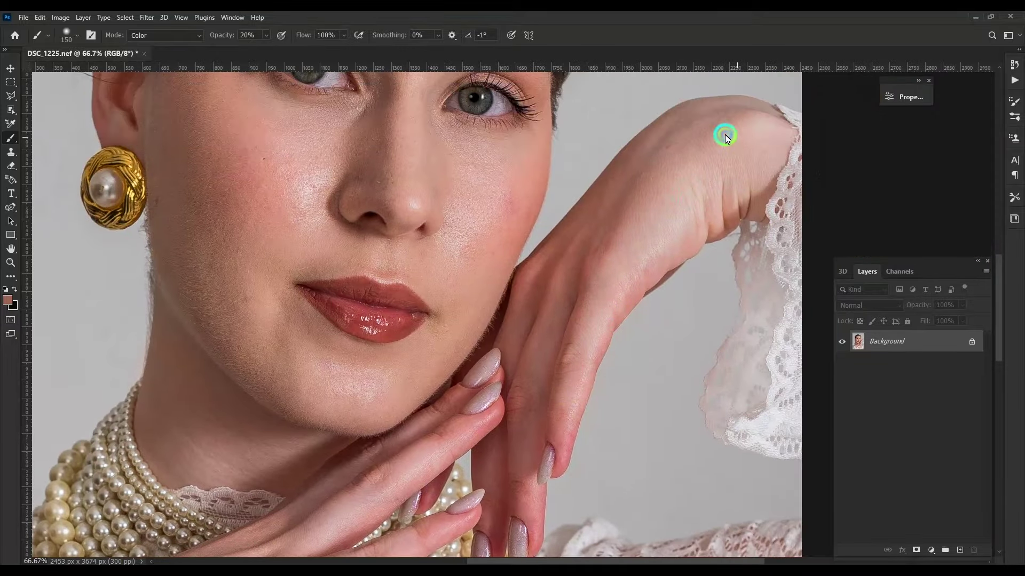
pyautogui.scroll(-5, 565, 342)
pyautogui.hscroll(-2, 531, 327)
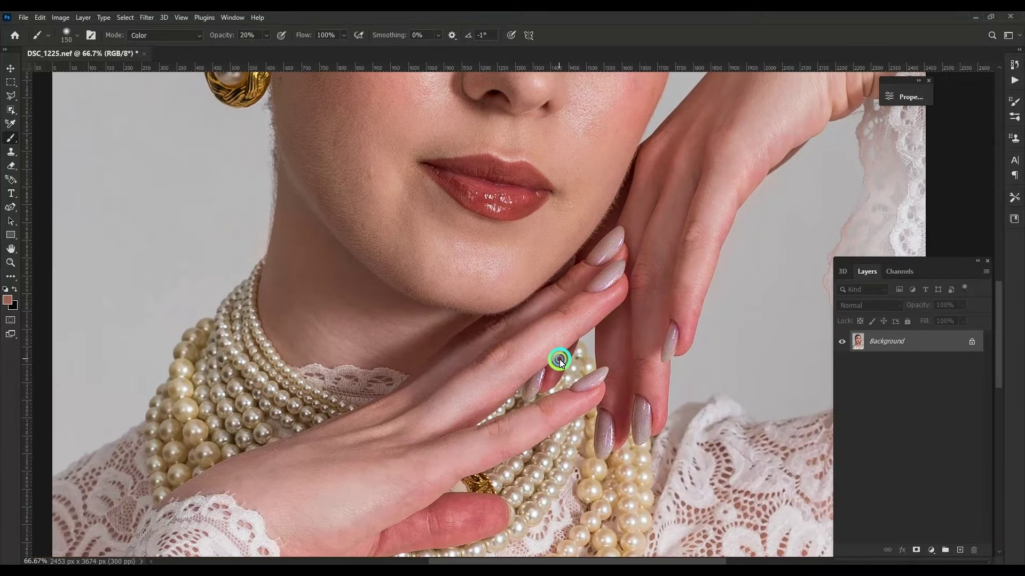
# Duplicate the photo and widen the Hue/Saturation Reds range to include pink skin.
pyautogui.scroll(3, 613, 263)
pyautogui.hotkey('ctrl', 'j')
pyautogui.hotkey('ctrl', 'u')
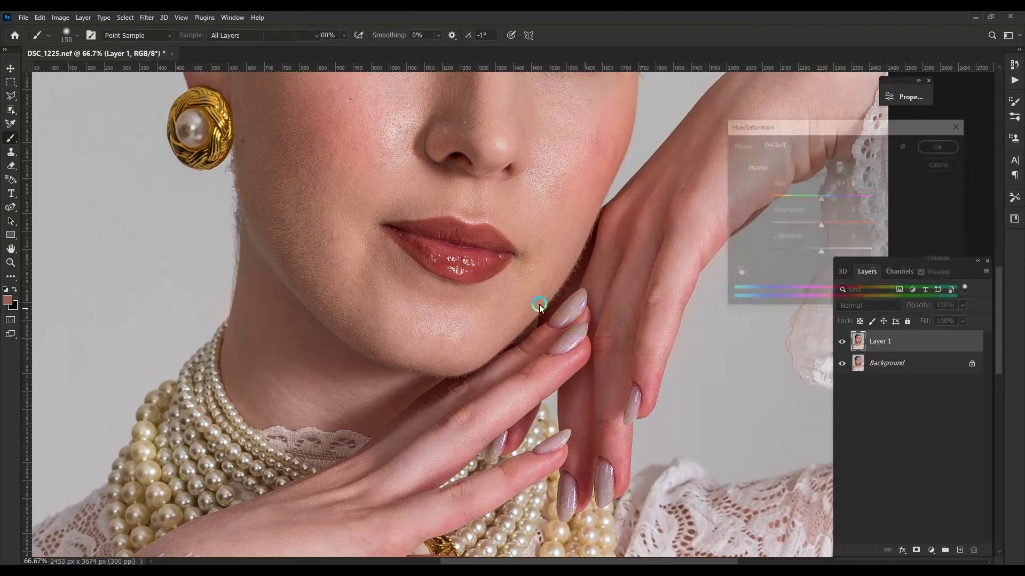
pyautogui.click(763, 166)
pyautogui.click(758, 176)
pyautogui.moveTo(821, 225); pyautogui.dragTo(897, 224)
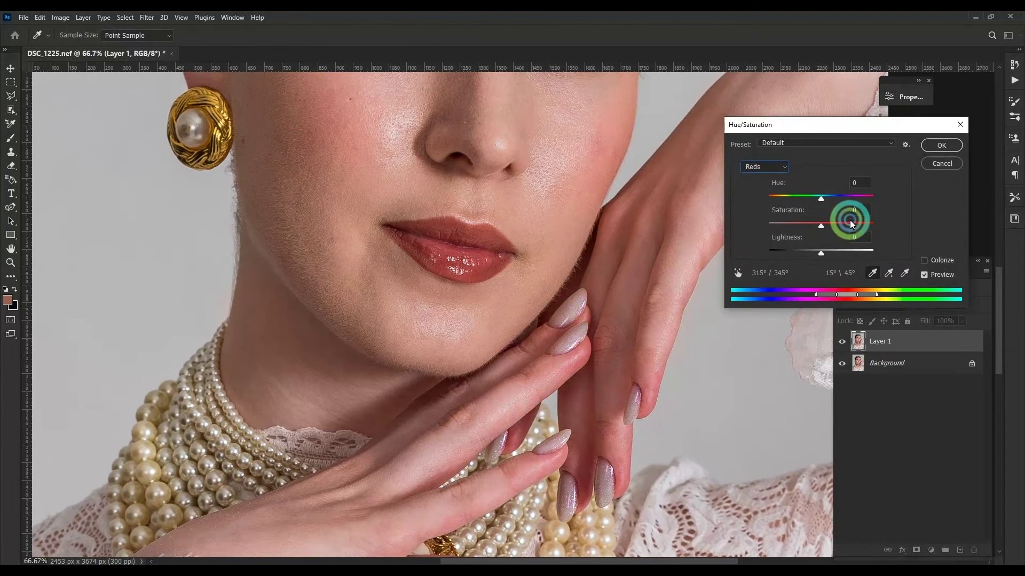
pyautogui.click(840, 296)
pyautogui.moveTo(840, 297); pyautogui.dragTo(824, 298)
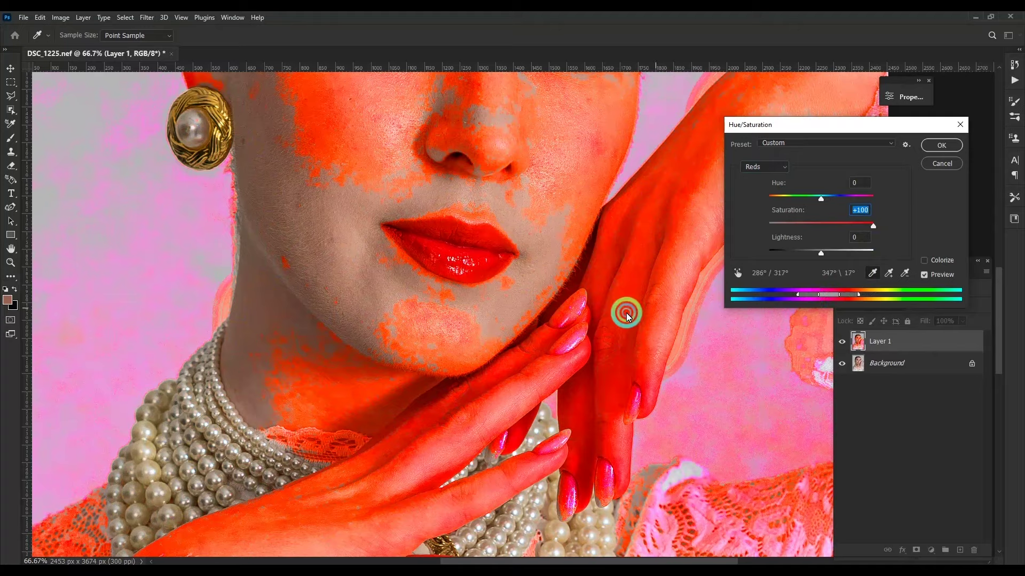
# Shift the Reds hue by +14, accept it, and give Layer 1 a black mask.
pyautogui.scroll(-3, 624, 312)
pyautogui.write('0')
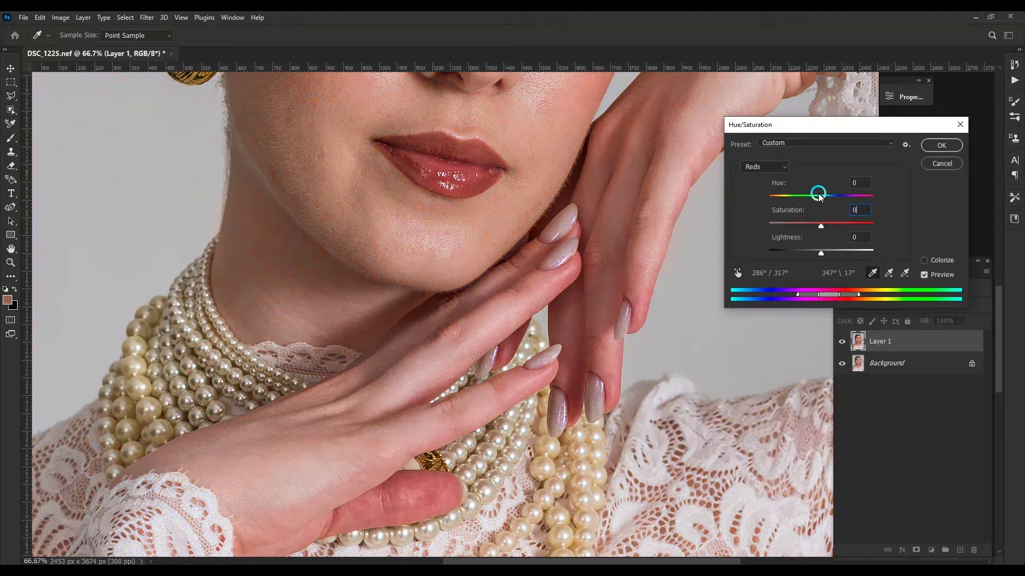
pyautogui.moveTo(821, 199); pyautogui.dragTo(827, 204)
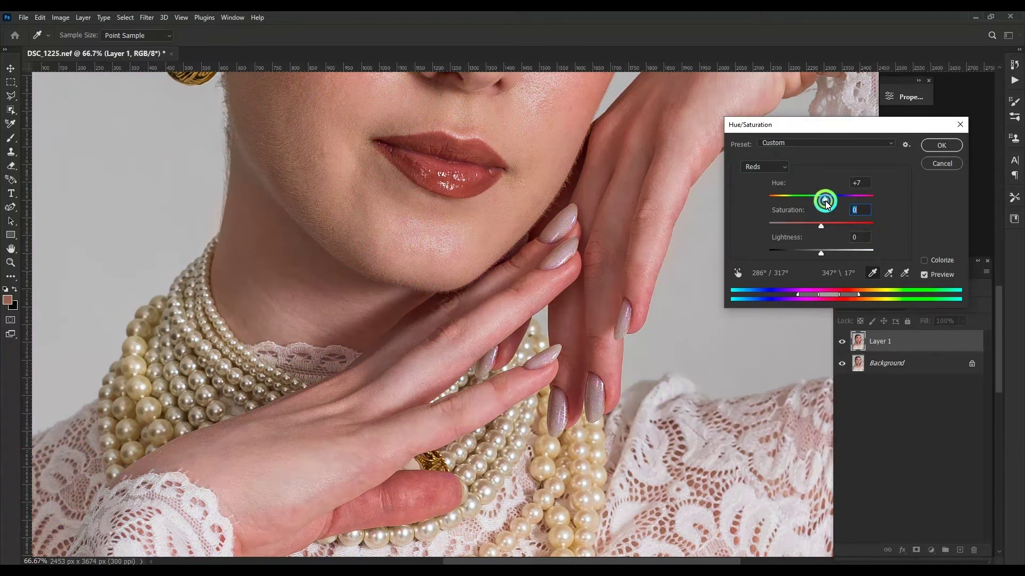
pyautogui.click(942, 145)
pyautogui.press('b')
pyautogui.keyDown('alt'); pyautogui.click(915, 550); pyautogui.keyUp('alt')
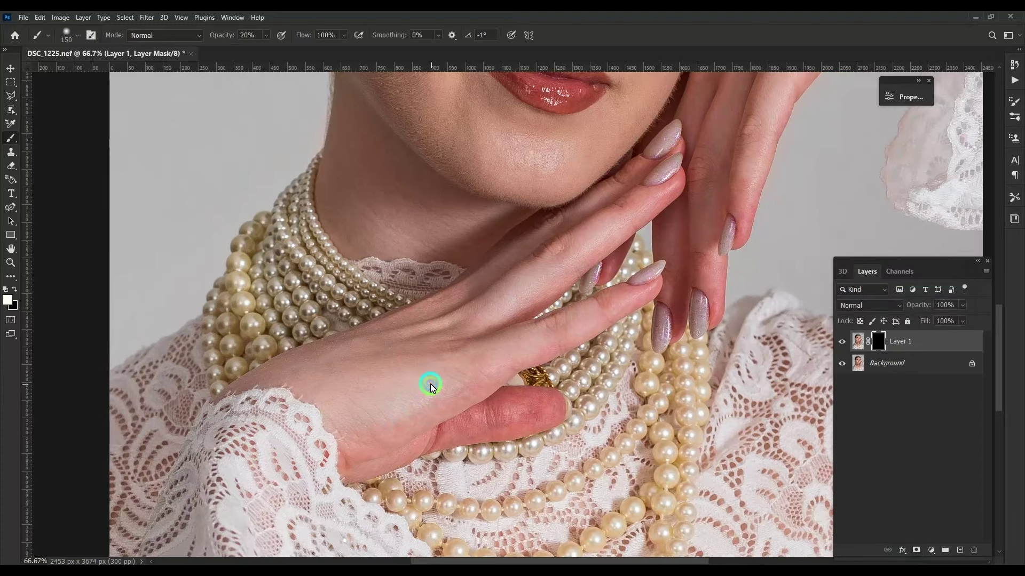
# Paint the hue correction onto the hands and fingers through the mask, then merge it into Background.
pyautogui.moveTo(429, 383); pyautogui.dragTo(504, 323)
pyautogui.moveTo(424, 151); pyautogui.dragTo(322, 414)
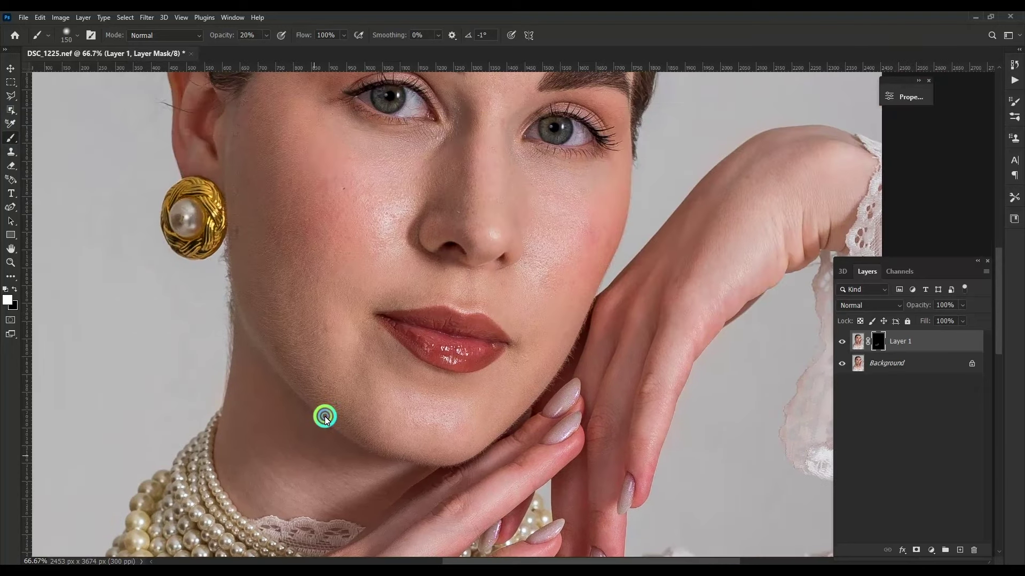
pyautogui.scroll(-3, 542, 350)
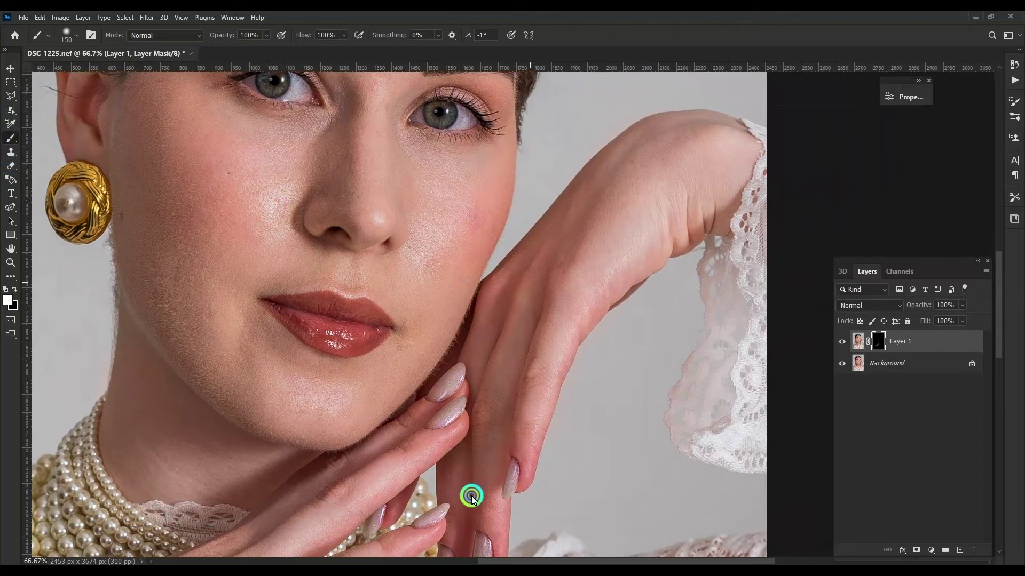
pyautogui.moveTo(513, 306)
pyautogui.mouseDown()
pyautogui.moveTo(533, 384)
pyautogui.moveTo(556, 289)
pyautogui.mouseUp()
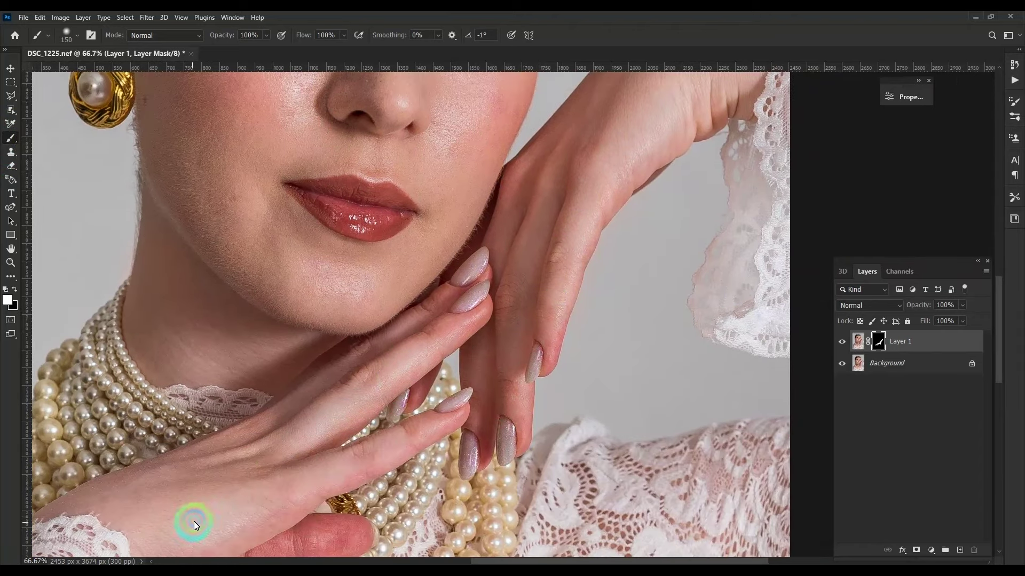
pyautogui.moveTo(193, 521); pyautogui.dragTo(395, 332)
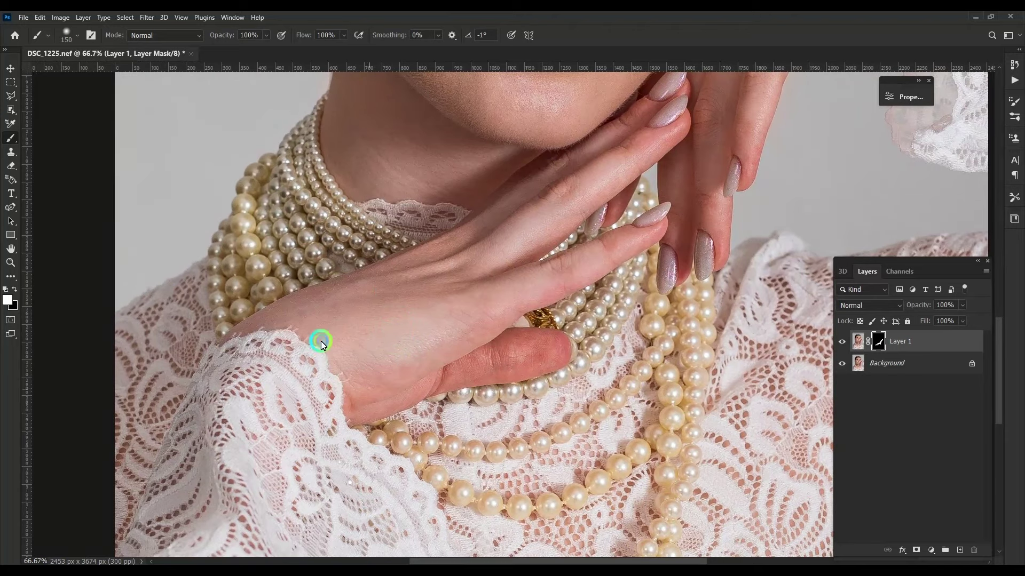
pyautogui.moveTo(498, 229); pyautogui.dragTo(544, 406)
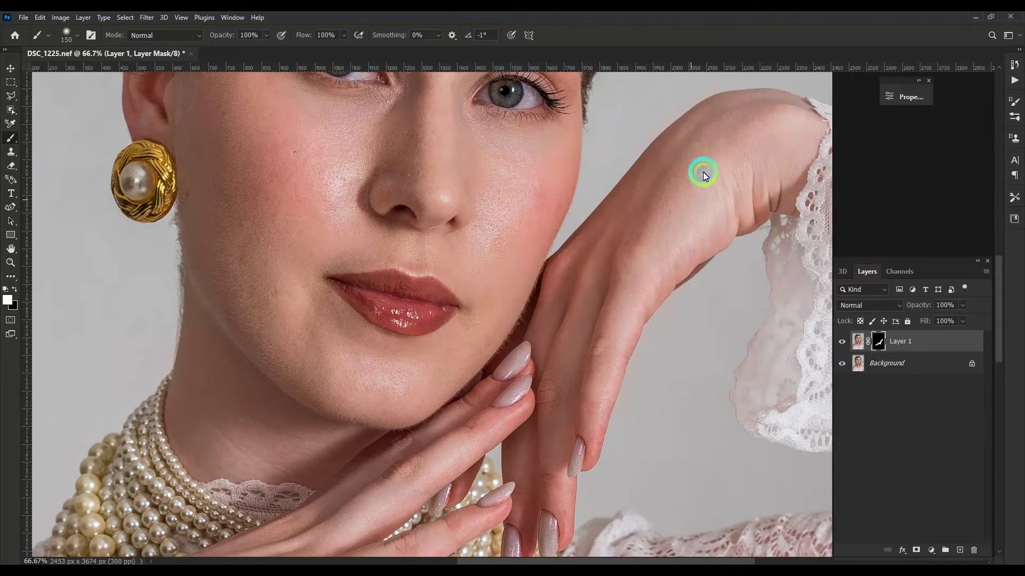
pyautogui.moveTo(686, 220); pyautogui.dragTo(652, 372)
pyautogui.hotkey('ctrl', 'e')
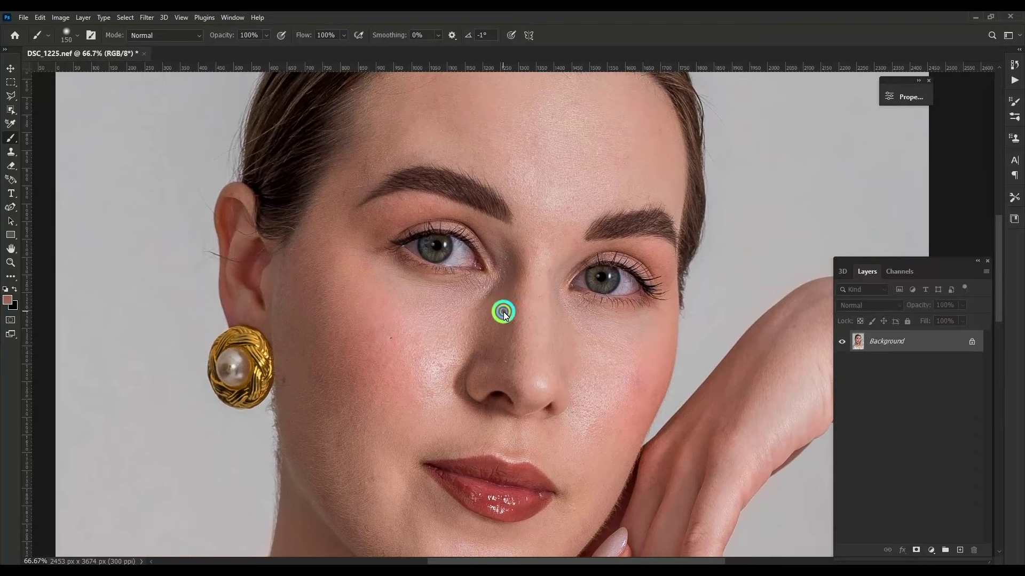
# Duplicate the photo twice and Gaussian Blur the lower copy at 5 pixels.
pyautogui.hotkey('ctrl', 'j')
pyautogui.hotkey('ctrl', 'j')
pyautogui.click(842, 341)
pyautogui.click(879, 363)
pyautogui.click(147, 18)
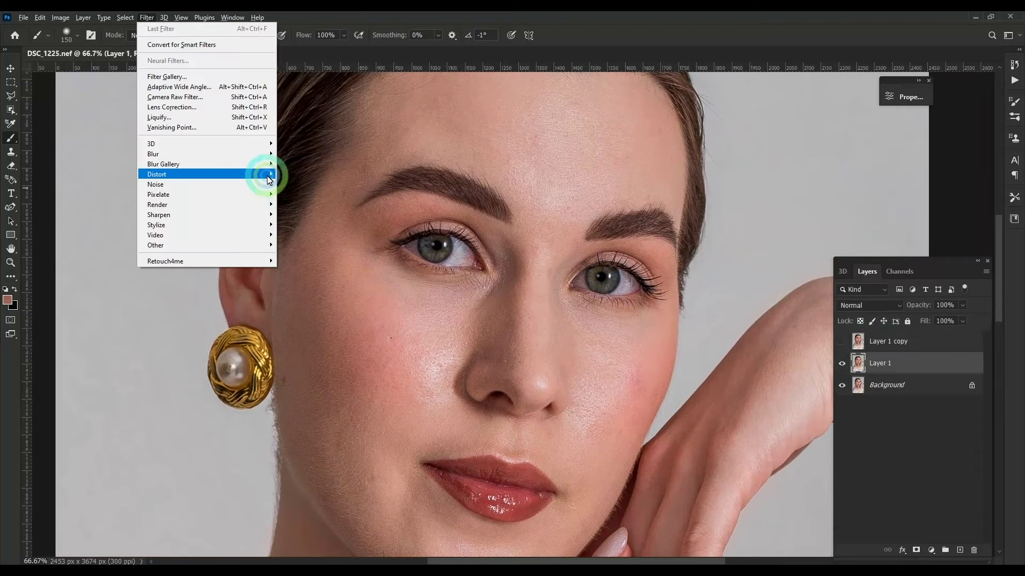
pyautogui.click(187, 154)
pyautogui.click(305, 194)
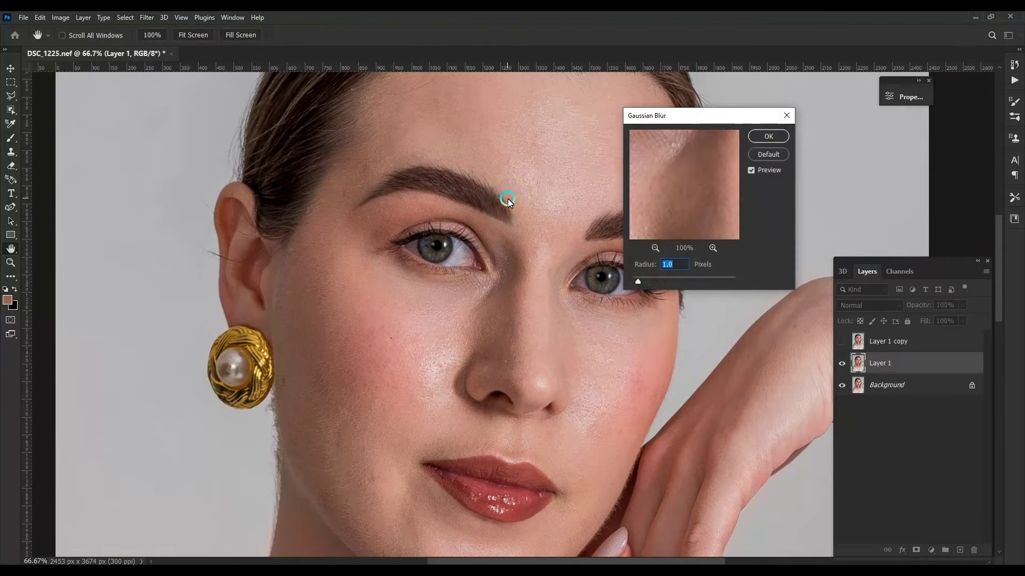
pyautogui.hotkey('ctrl', '+')
pyautogui.write('10')
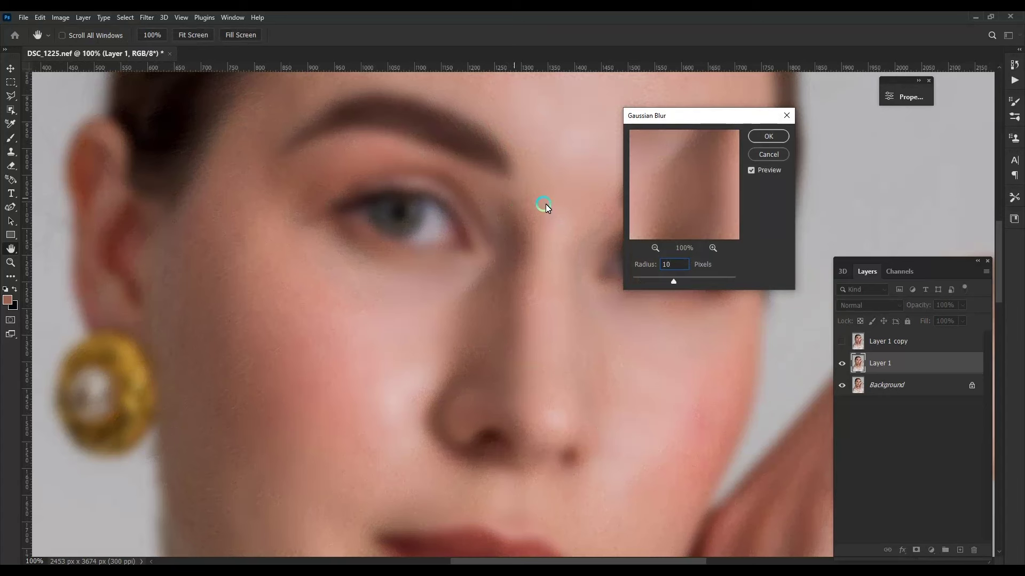
pyautogui.write('5')
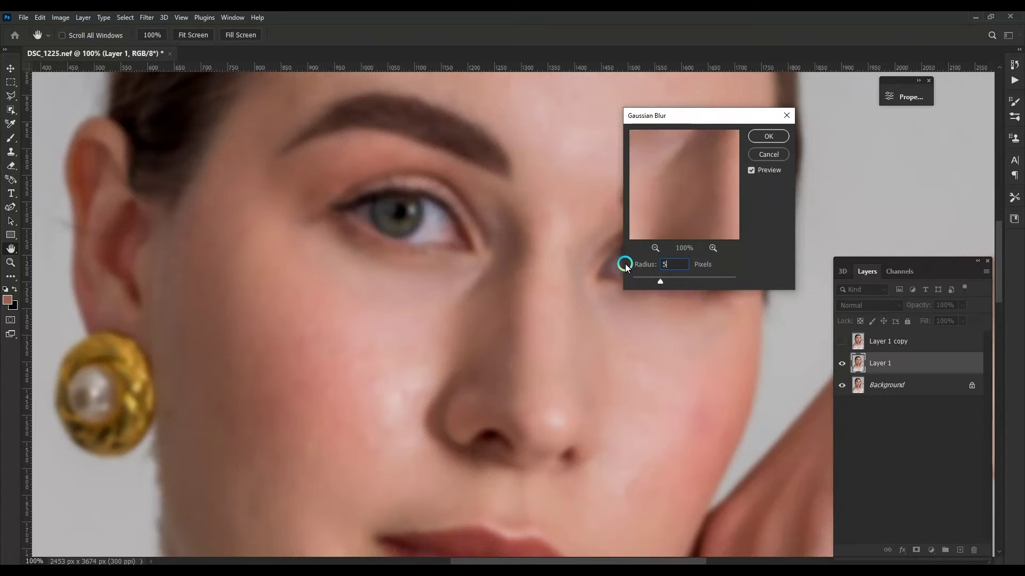
pyautogui.click(768, 137)
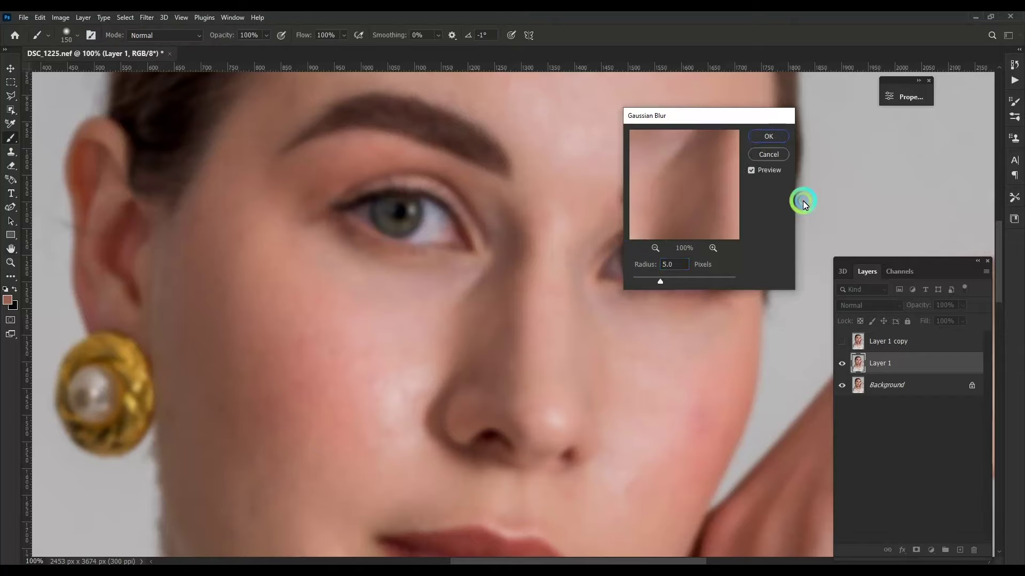
# Apply Image on the top copy subtracting blurred Layer 1, and set it to Linear Light.
pyautogui.click(869, 341)
pyautogui.hotkey('alt', 'i')
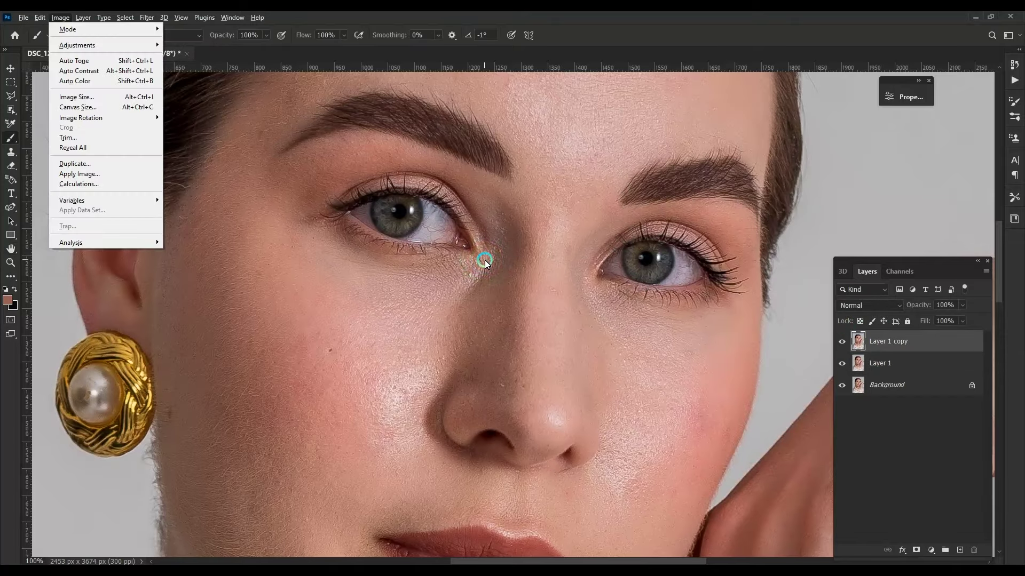
pyautogui.press('y')
pyautogui.click(451, 160)
pyautogui.click(435, 200)
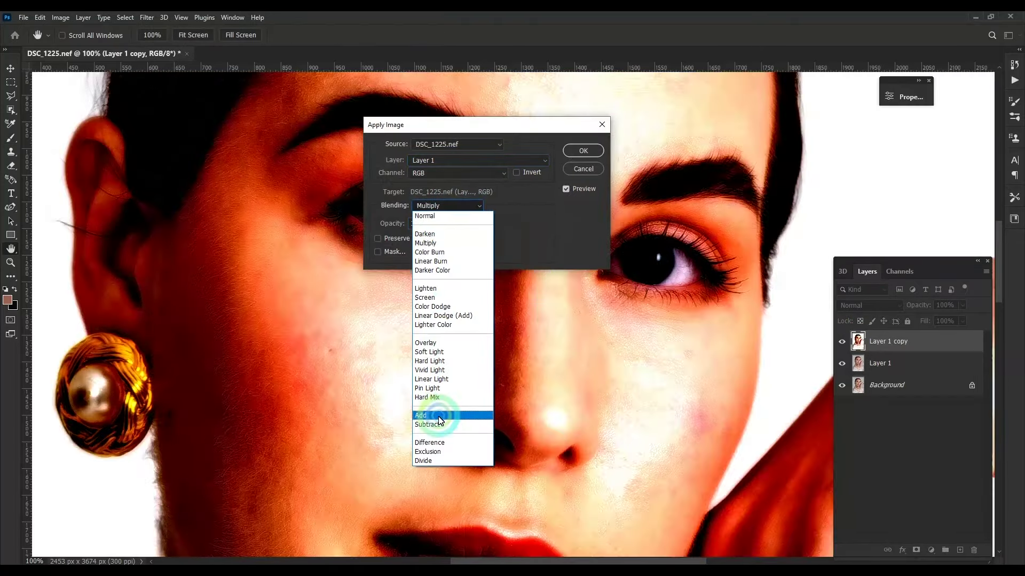
pyautogui.click(434, 416)
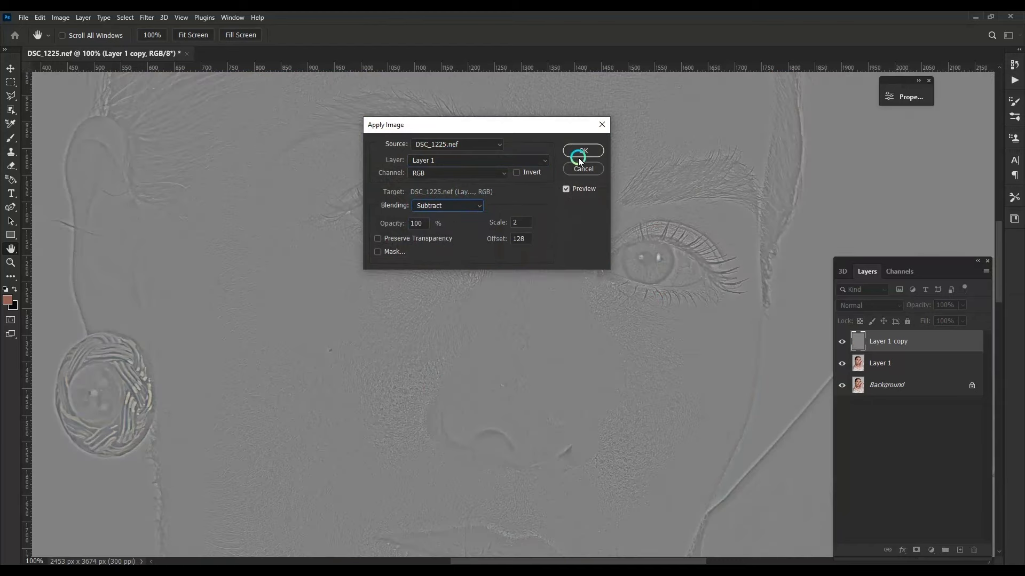
pyautogui.click(580, 160)
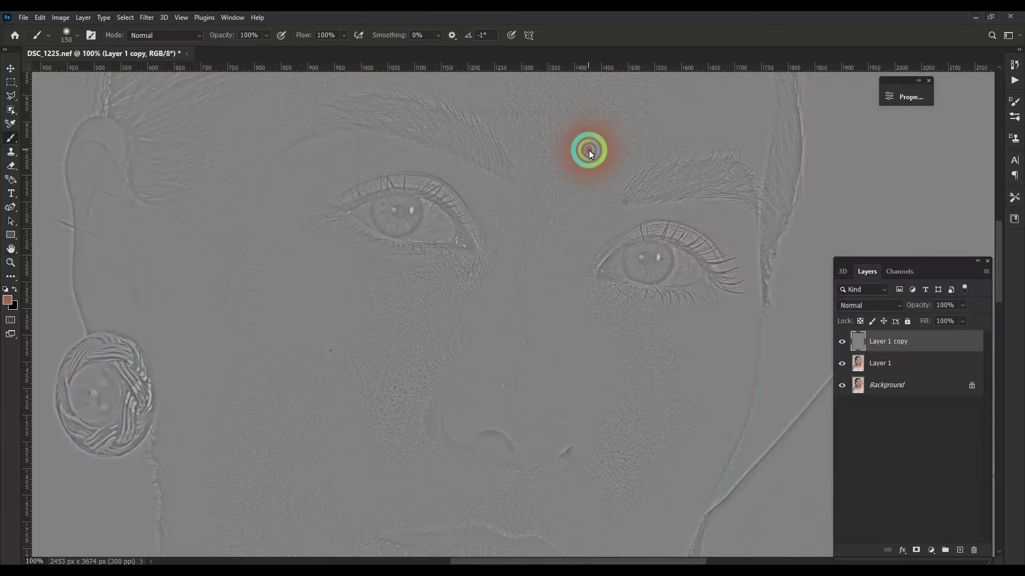
pyautogui.click(876, 305)
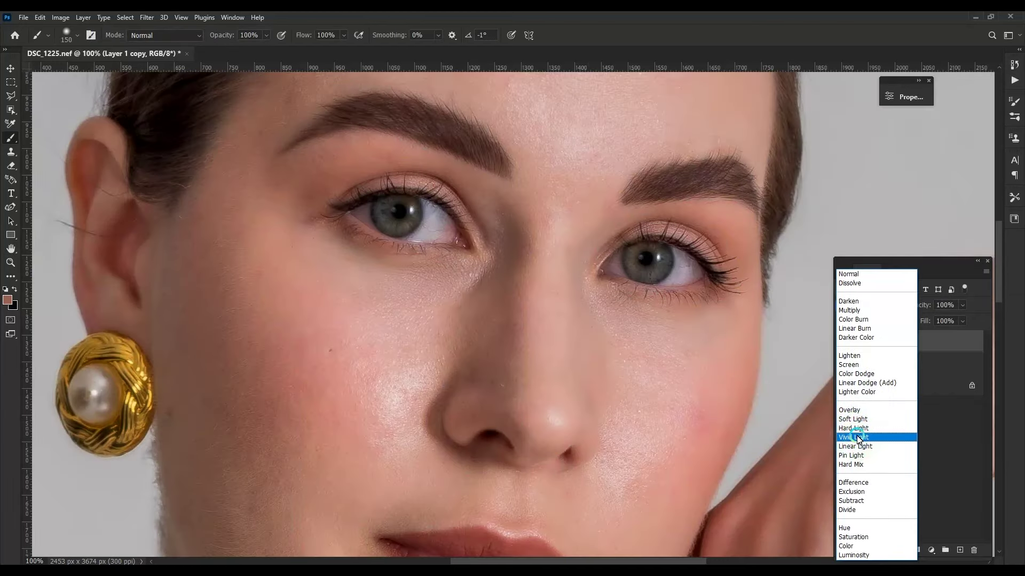
pyautogui.click(855, 446)
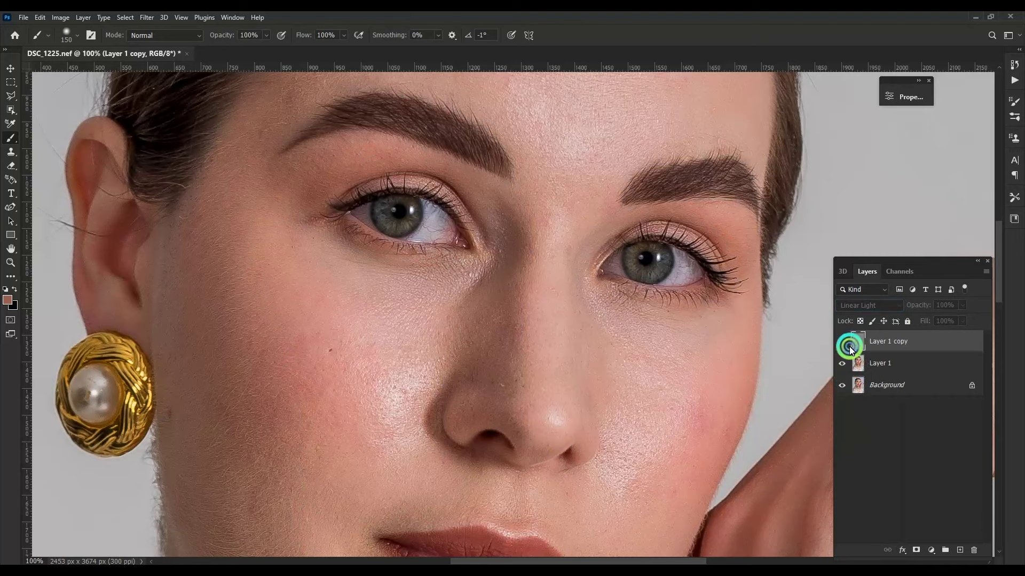
pyautogui.click(841, 341)
pyautogui.click(854, 363)
# Duplicate the blurred layer and add a Black & White adjustment with Reds at -152.
pyautogui.hotkey('ctrl', 'j')
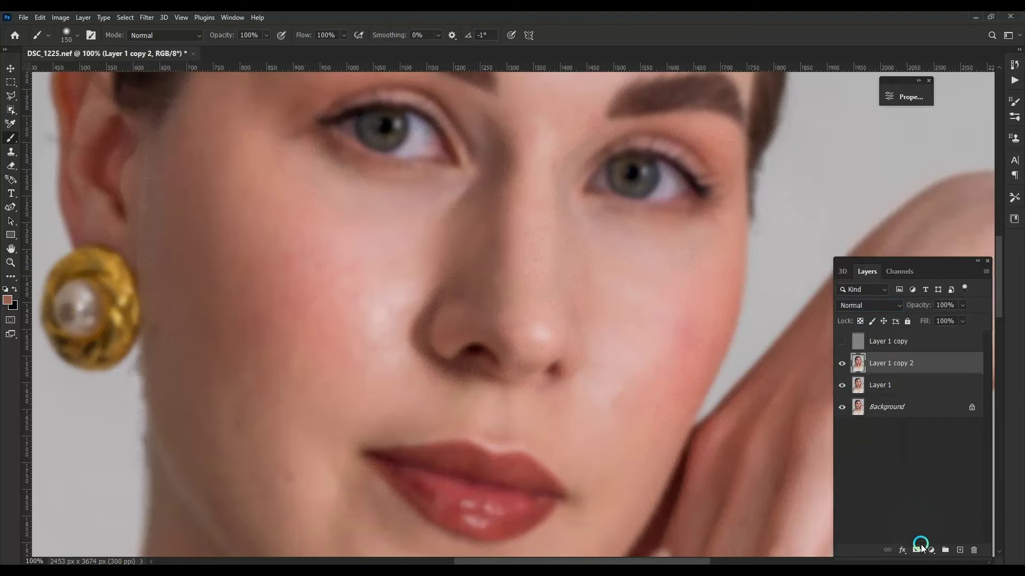
pyautogui.click(931, 550)
pyautogui.click(955, 466)
pyautogui.moveTo(802, 169); pyautogui.dragTo(758, 170)
pyautogui.click(962, 306)
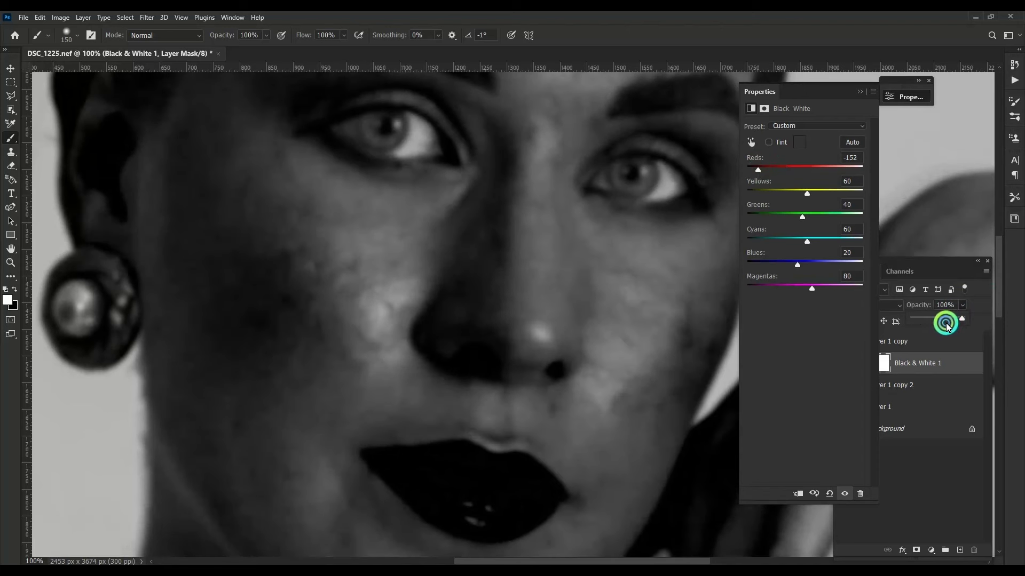
# Lower the Black & White 1 opacity to 67% and select Layer 1 copy 2.
pyautogui.click(947, 319)
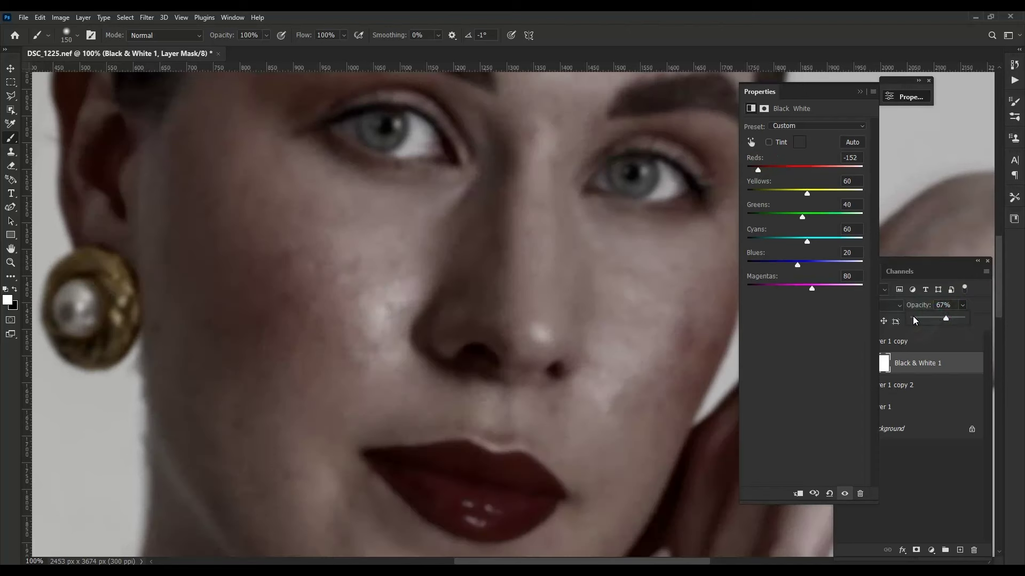
pyautogui.moveTo(632, 183); pyautogui.dragTo(617, 474)
pyautogui.click(860, 91)
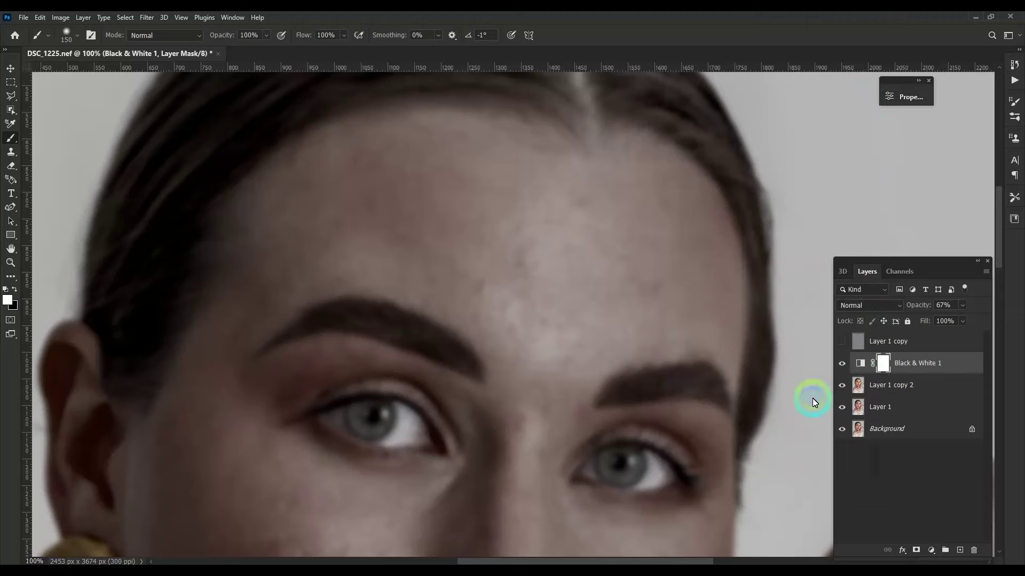
pyautogui.click(879, 385)
pyautogui.click(147, 18)
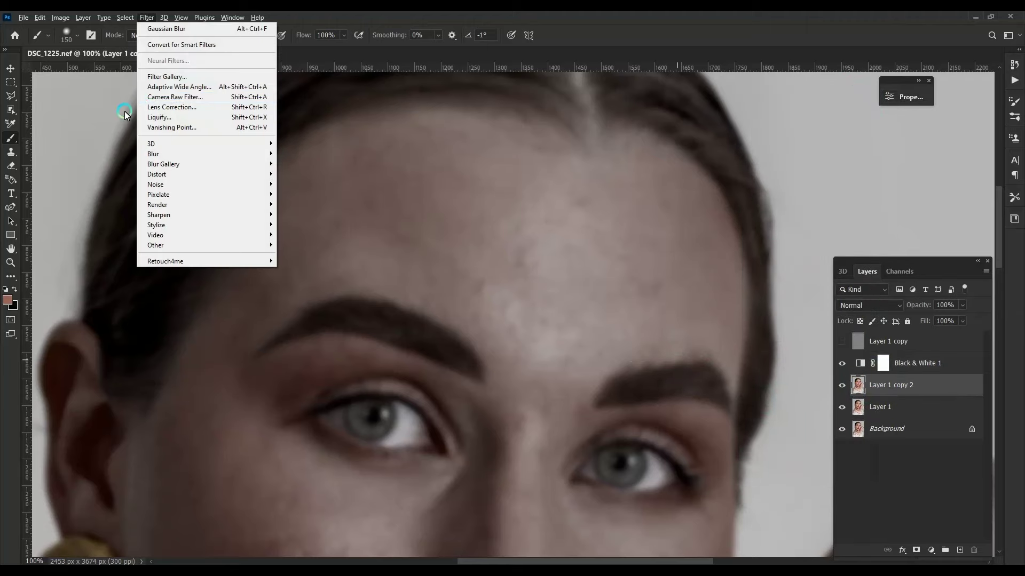
# Apply a Camera Raw Filter with Noise Reduction and Color Noise Reduction at 100, smoothness above 50.
pyautogui.click(169, 96)
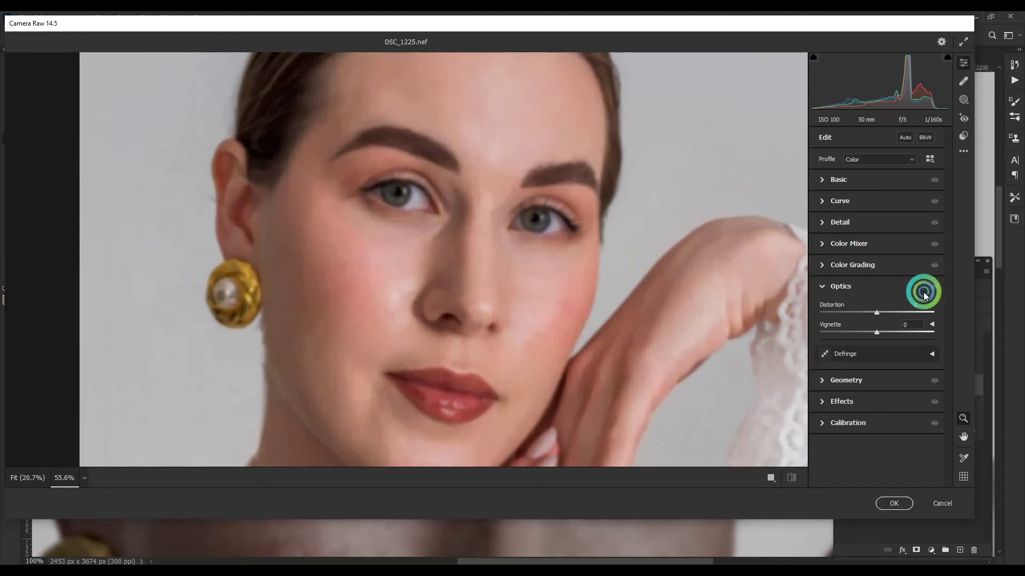
pyautogui.click(848, 244)
pyautogui.click(856, 274)
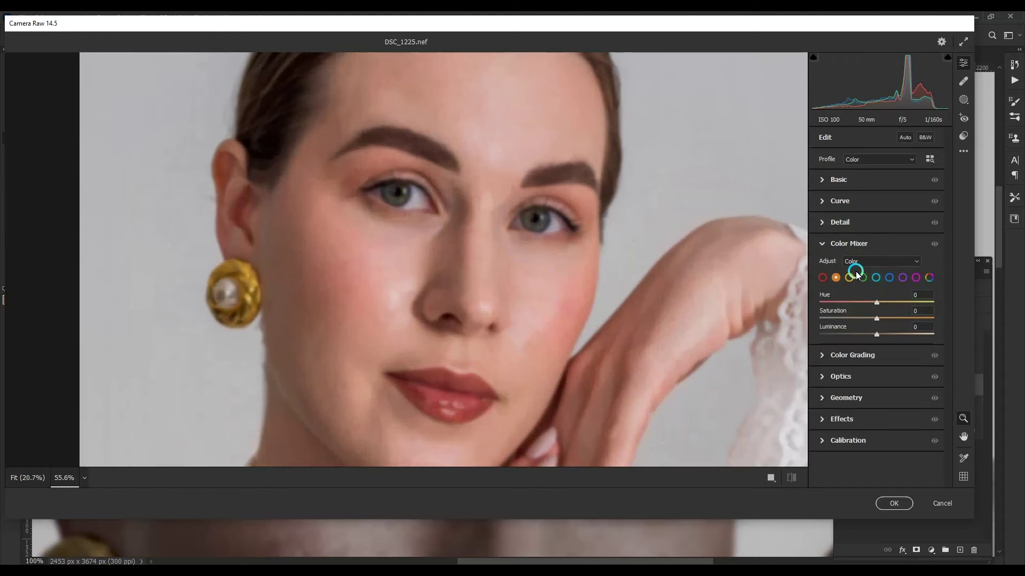
pyautogui.click(834, 231)
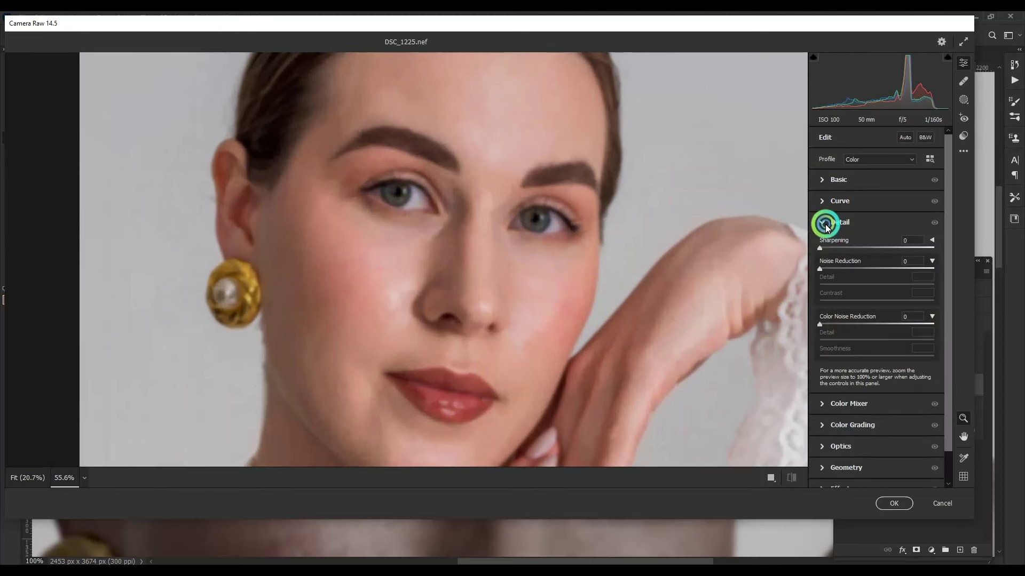
pyautogui.moveTo(850, 268); pyautogui.dragTo(942, 265)
pyautogui.click(918, 264)
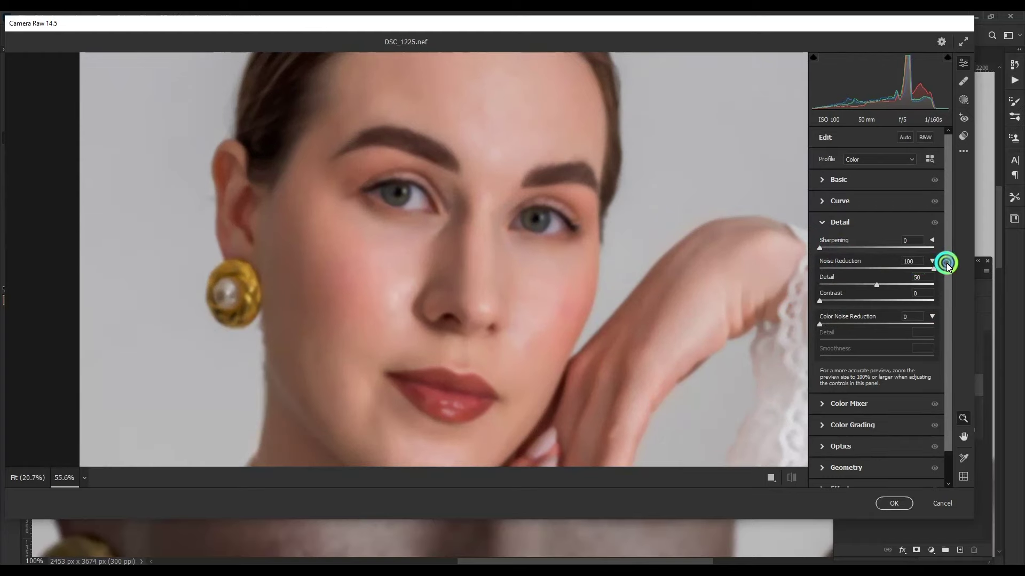
pyautogui.click(900, 284)
pyautogui.moveTo(882, 324); pyautogui.dragTo(945, 323)
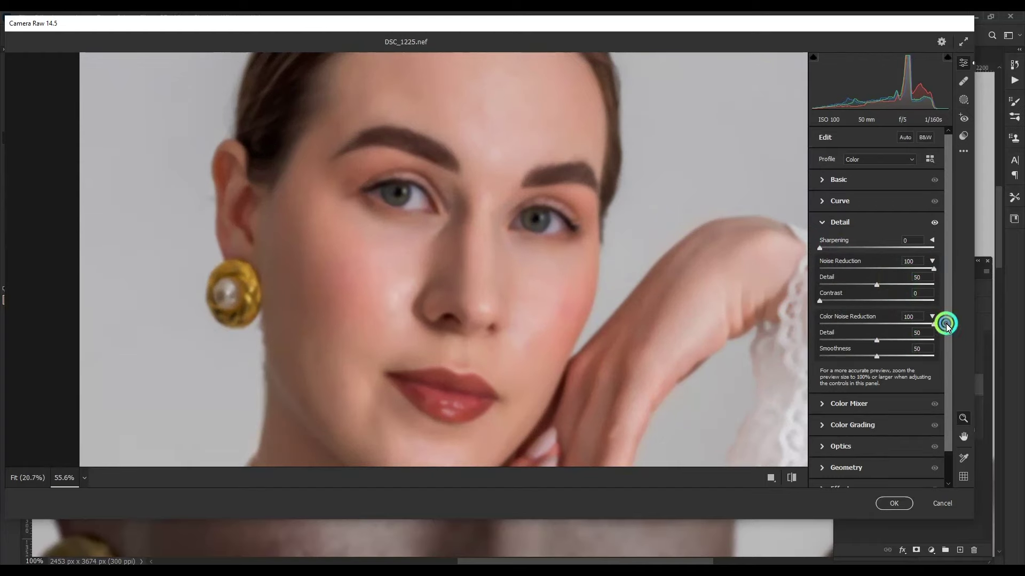
pyautogui.click(886, 342)
pyautogui.moveTo(892, 357); pyautogui.dragTo(896, 358)
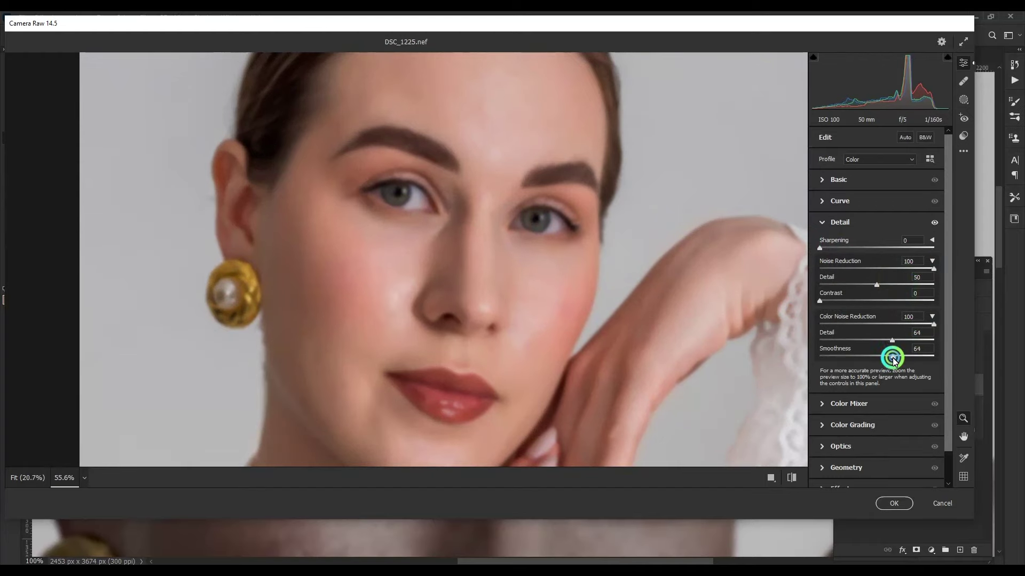
pyautogui.click(894, 504)
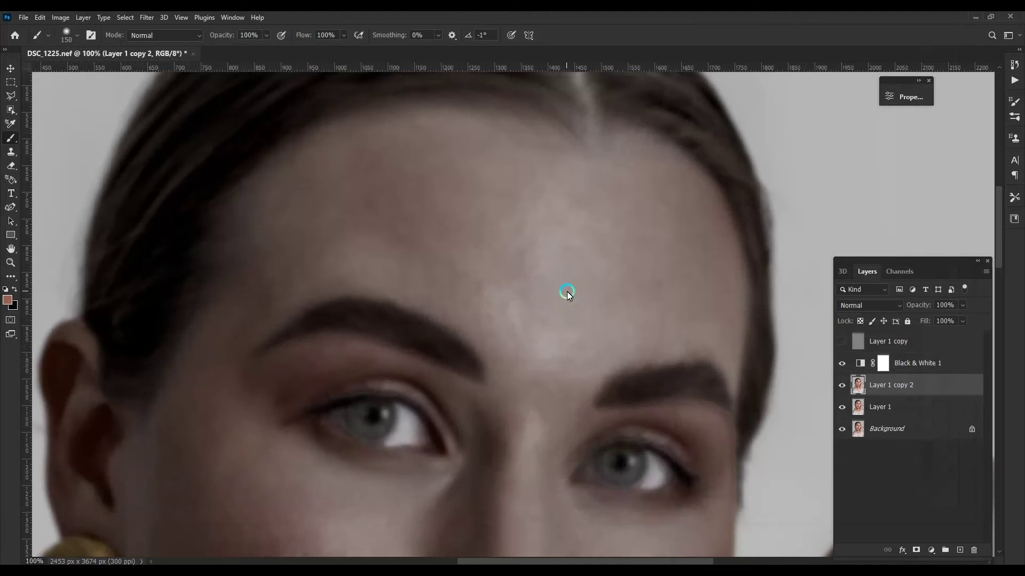
# Blend the forehead skin on Layer 1 copy 2 with the 25% Mixer Brush, sizing it to 175.
pyautogui.click(53, 168)
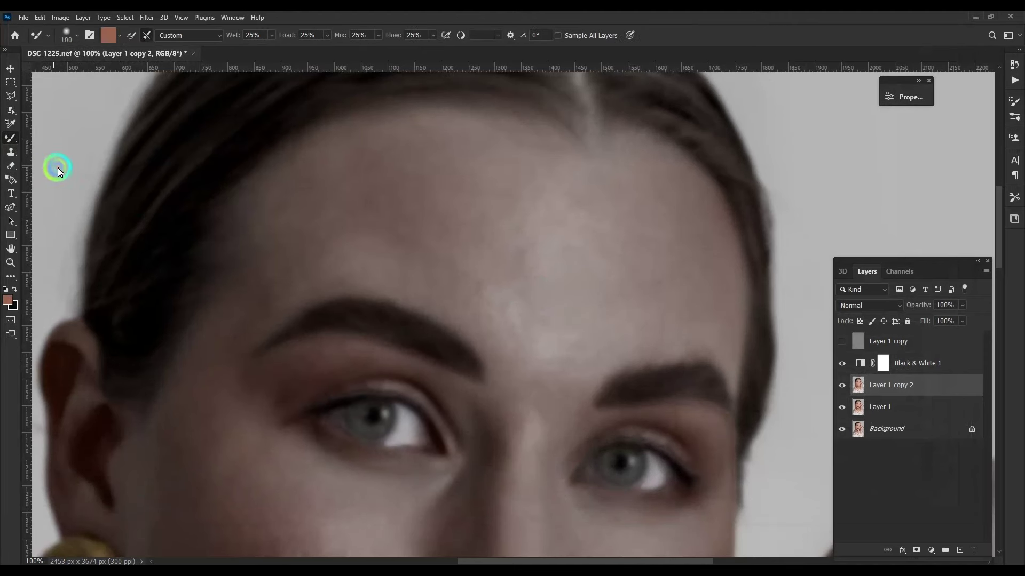
pyautogui.scroll(2, 511, 369)
pyautogui.moveTo(511, 386); pyautogui.dragTo(517, 341)
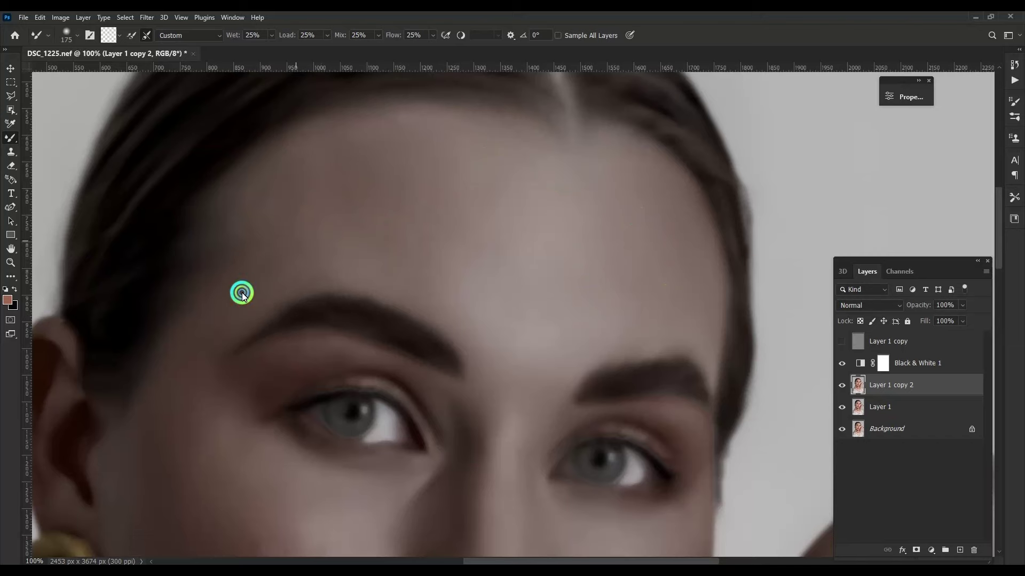
pyautogui.scroll(-4, 442, 227)
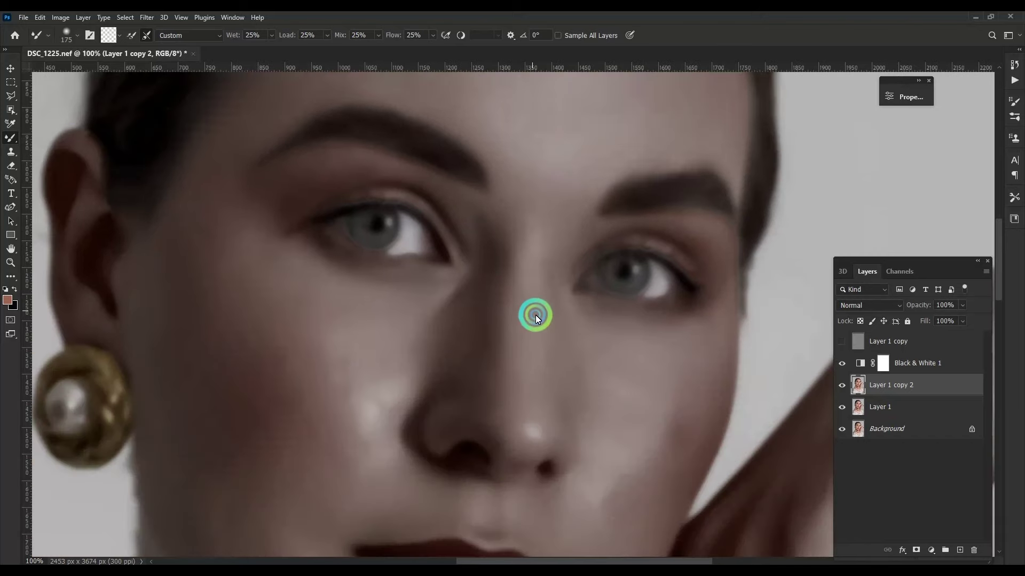
pyautogui.press('[')
pyautogui.press('[')
pyautogui.scroll(3, 536, 315)
pyautogui.scroll(-3, 538, 236)
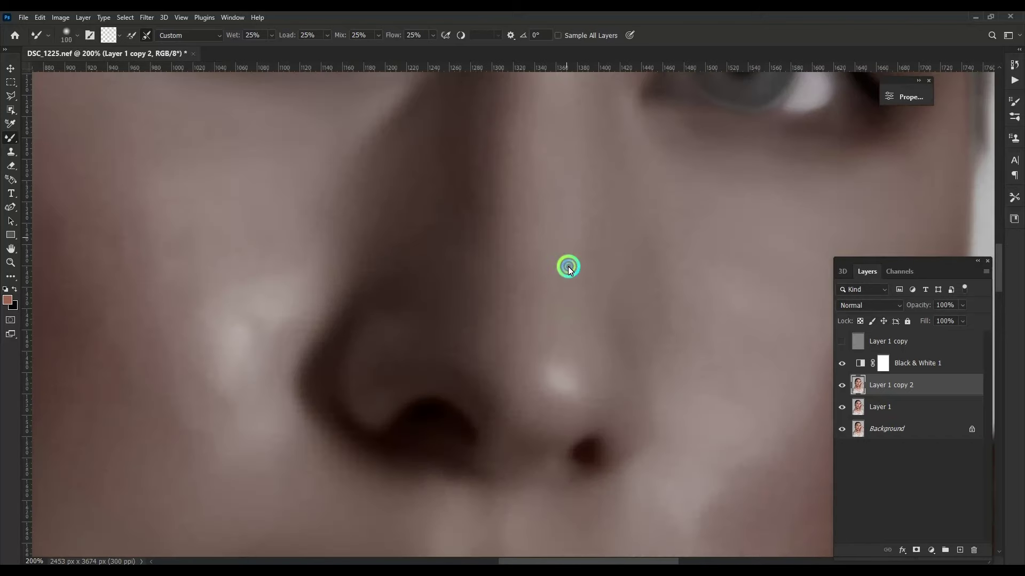
pyautogui.hscroll(-4, 462, 292)
pyautogui.press(']')
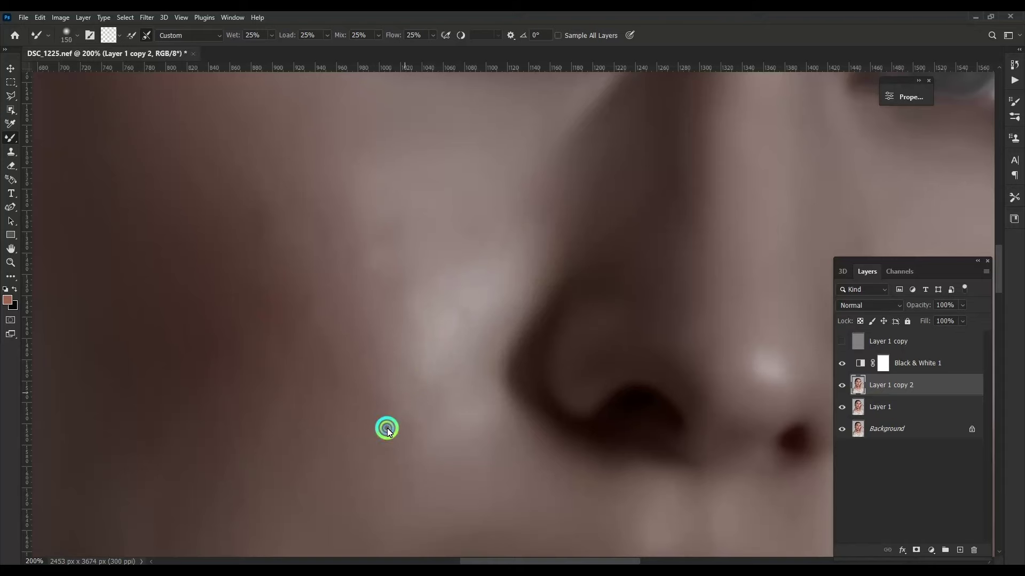
pyautogui.scroll(2, 374, 262)
pyautogui.hscroll(1, 421, 304)
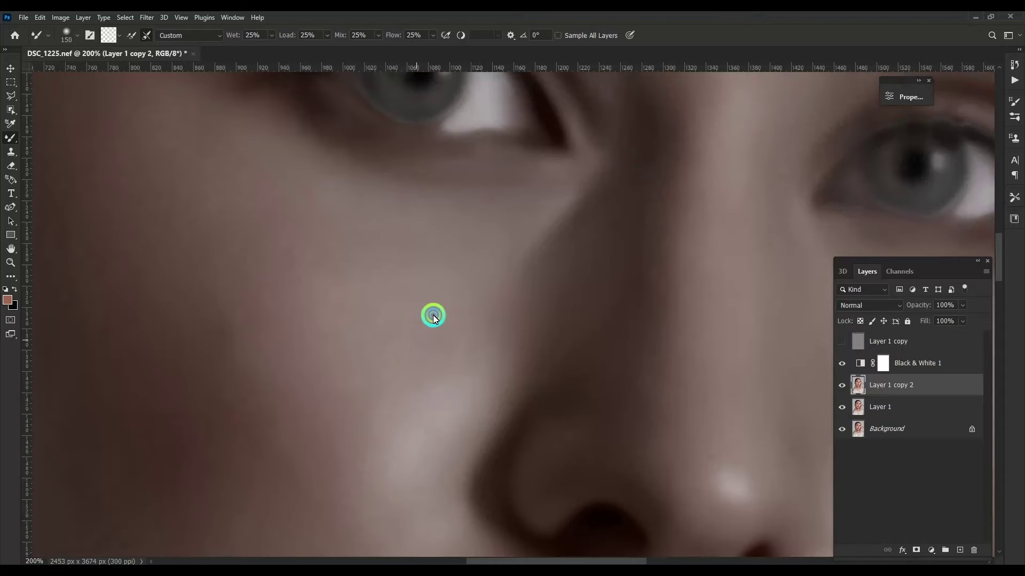
pyautogui.scroll(-2, 337, 383)
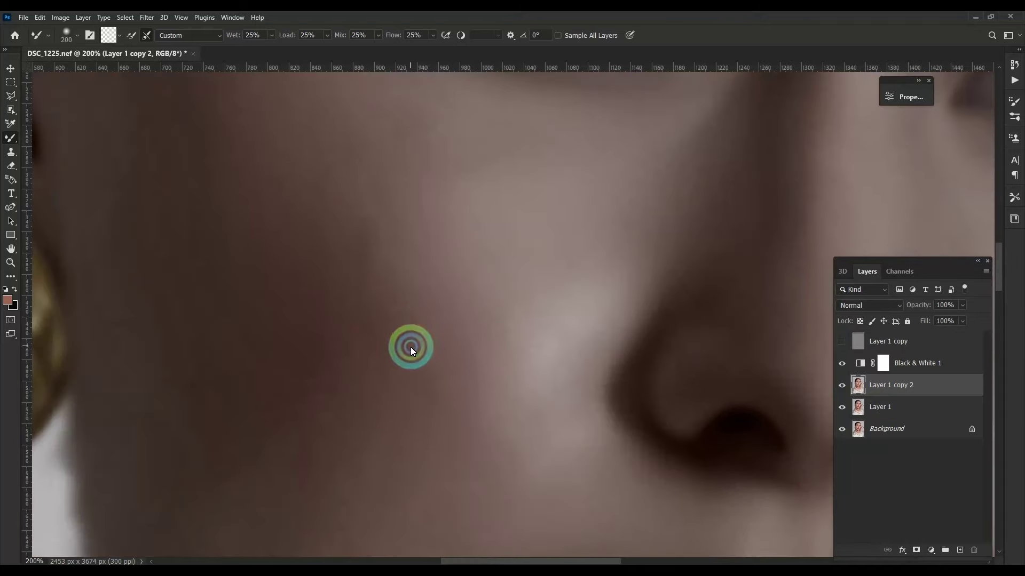
pyautogui.press(']')
pyautogui.press(']')
pyautogui.scroll(-3, 370, 302)
pyautogui.hscroll(-2, 382, 343)
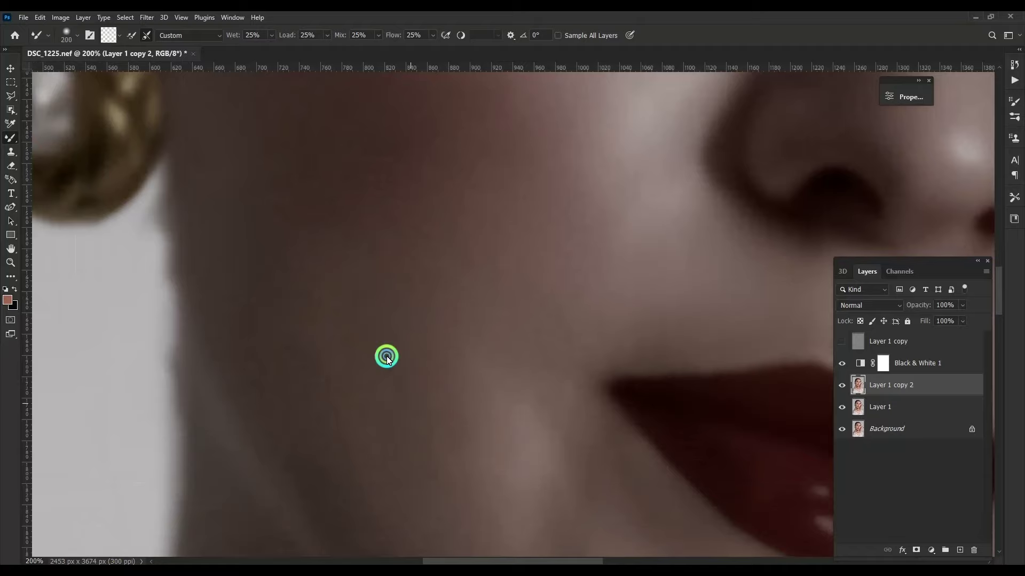
pyautogui.scroll(-4, 406, 277)
pyautogui.hscroll(2, 407, 267)
pyautogui.press('[')
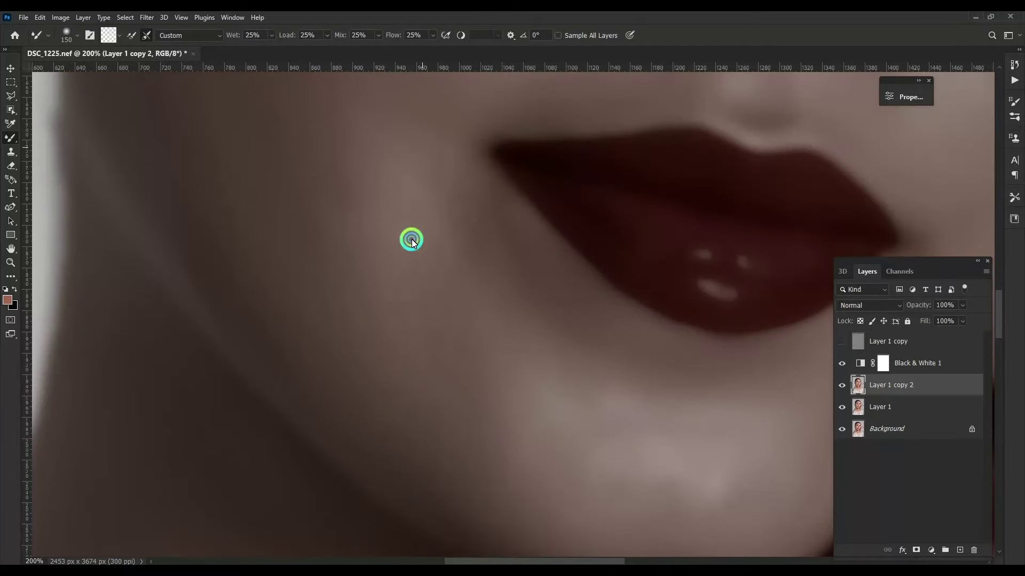
pyautogui.press(']')
pyautogui.scroll(-3, 415, 263)
pyautogui.hscroll(2, 414, 263)
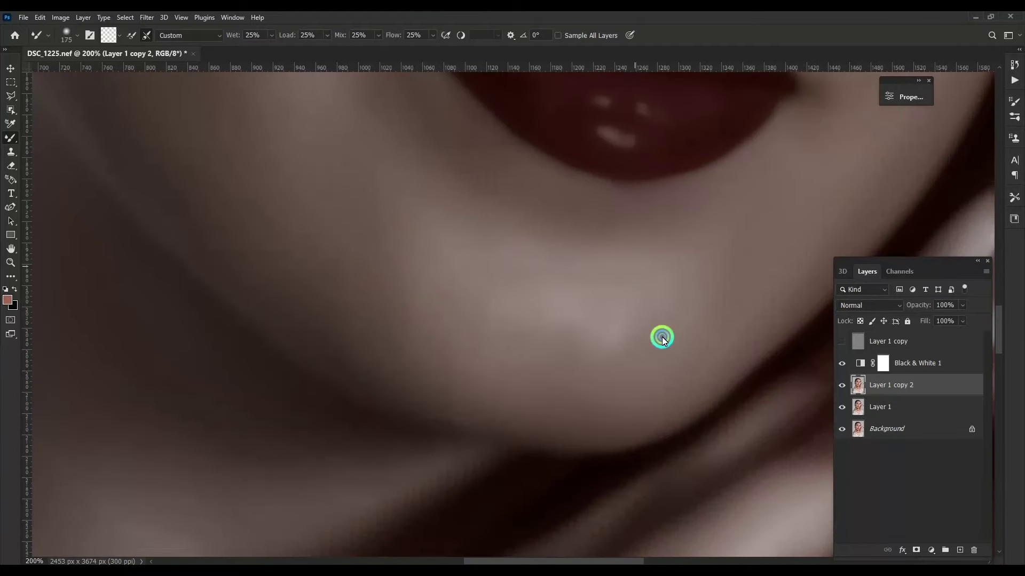
# Blend the cheek skin tones, enlarging the Mixer Brush to 200, then 250.
pyautogui.moveTo(518, 316); pyautogui.dragTo(510, 295)
pyautogui.hscroll(4, 490, 382)
pyautogui.scroll(2, 490, 382)
pyautogui.hscroll(3, 473, 420)
pyautogui.scroll(3, 474, 421)
pyautogui.scroll(3, 489, 351)
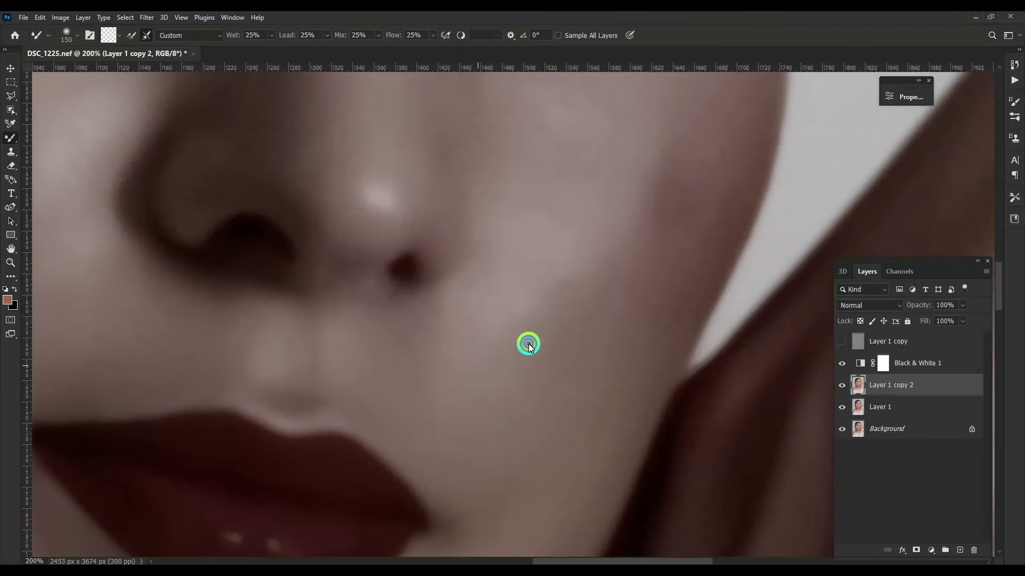
pyautogui.scroll(2, 600, 238)
pyautogui.hscroll(1, 569, 352)
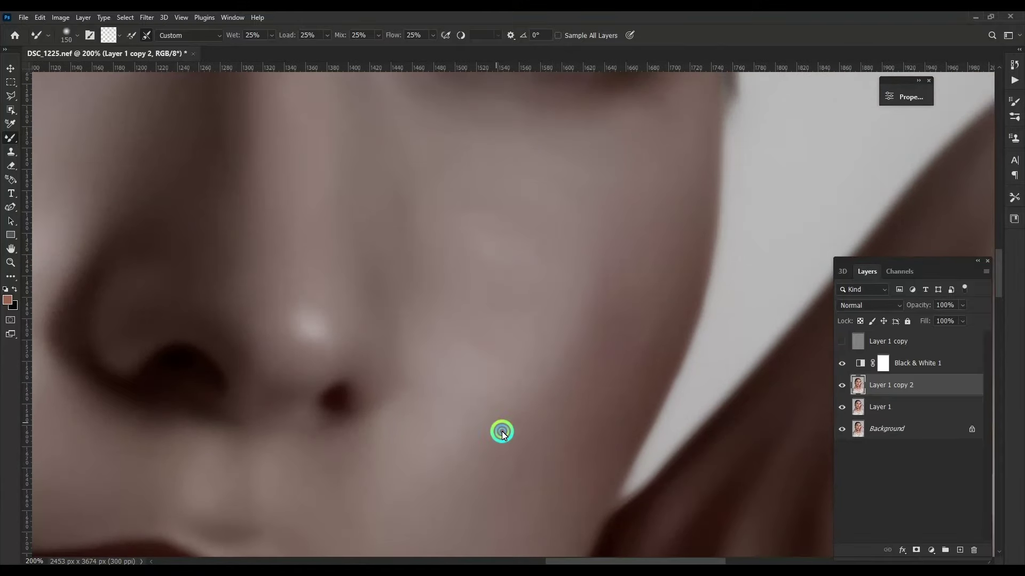
pyautogui.scroll(2, 458, 252)
pyautogui.hscroll(1, 538, 366)
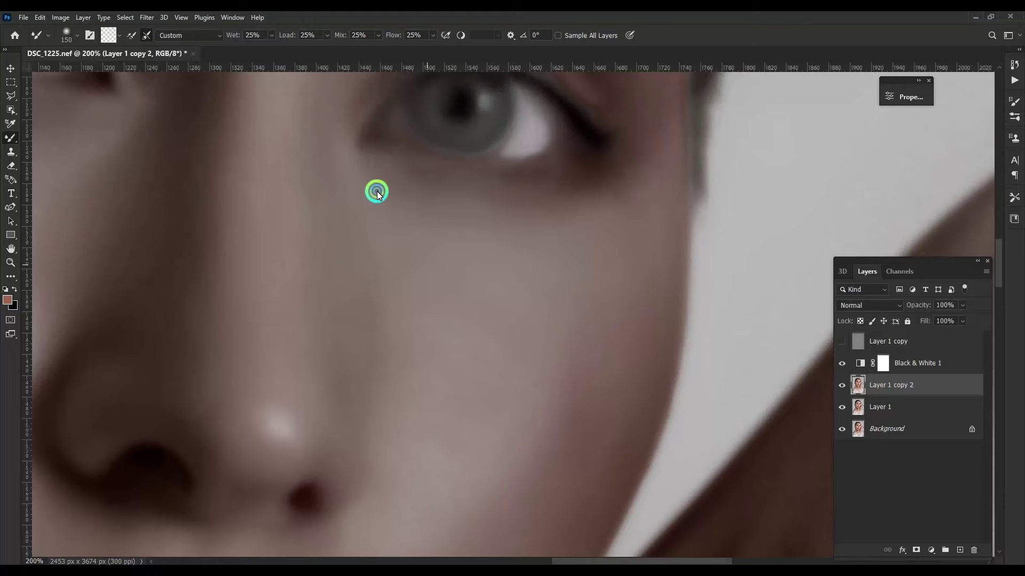
pyautogui.hscroll(-10, 338, 358)
pyautogui.scroll(-3, 469, 312)
pyautogui.scroll(3, 481, 347)
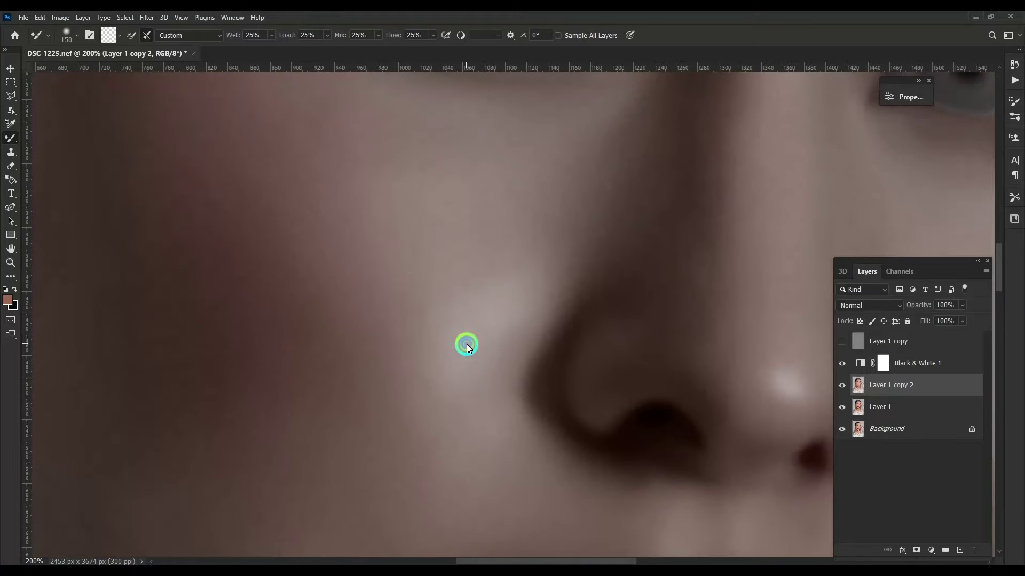
pyautogui.hscroll(-3, 457, 280)
pyautogui.scroll(-3, 480, 256)
pyautogui.press(']')
pyautogui.press(']')
pyautogui.scroll(-2, 416, 235)
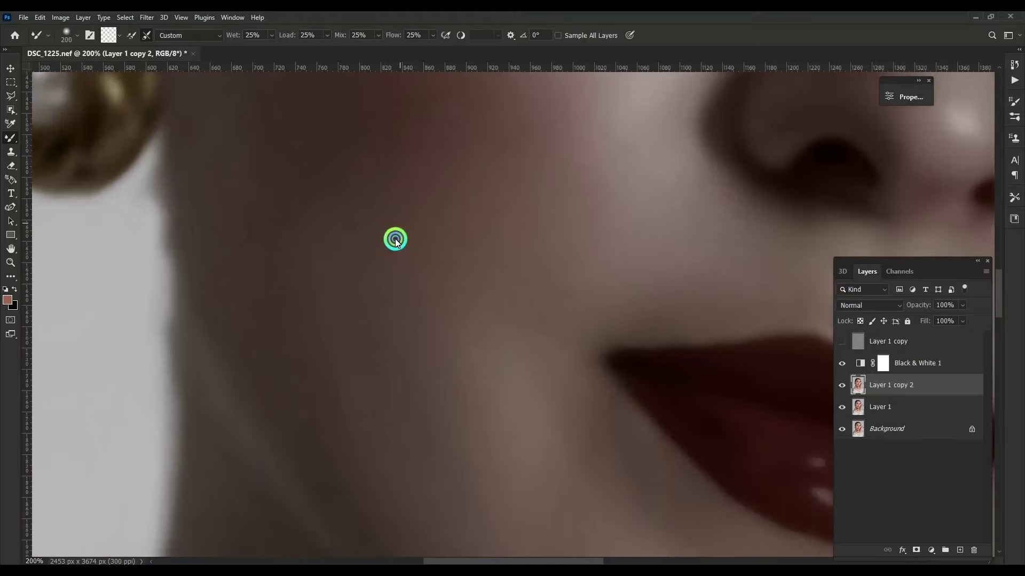
pyautogui.hscroll(2, 405, 416)
pyautogui.scroll(-4, 434, 302)
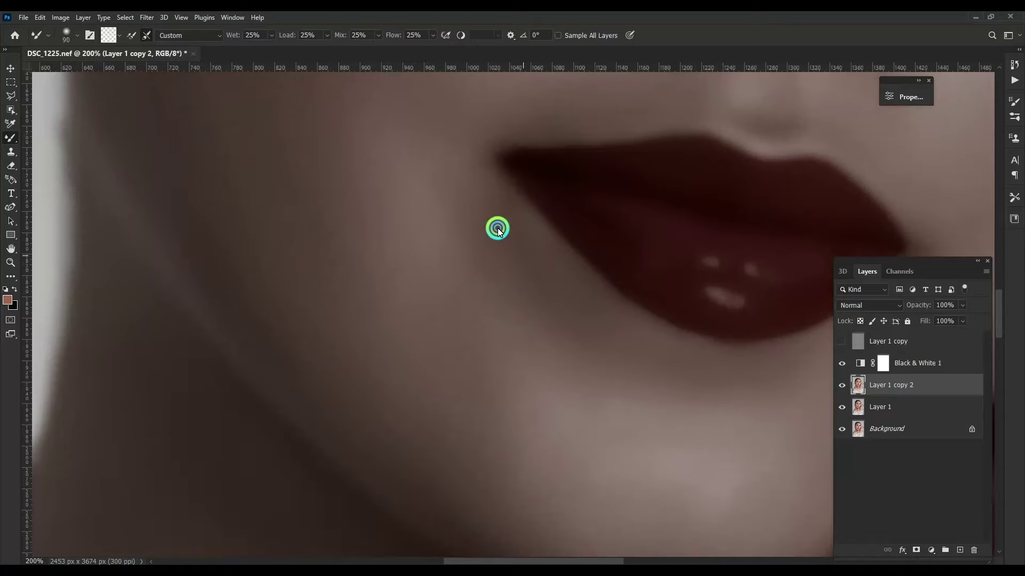
pyautogui.hotkey('ctrl', '-')
pyautogui.hscroll(2, 405, 299)
pyautogui.scroll(-2, 449, 316)
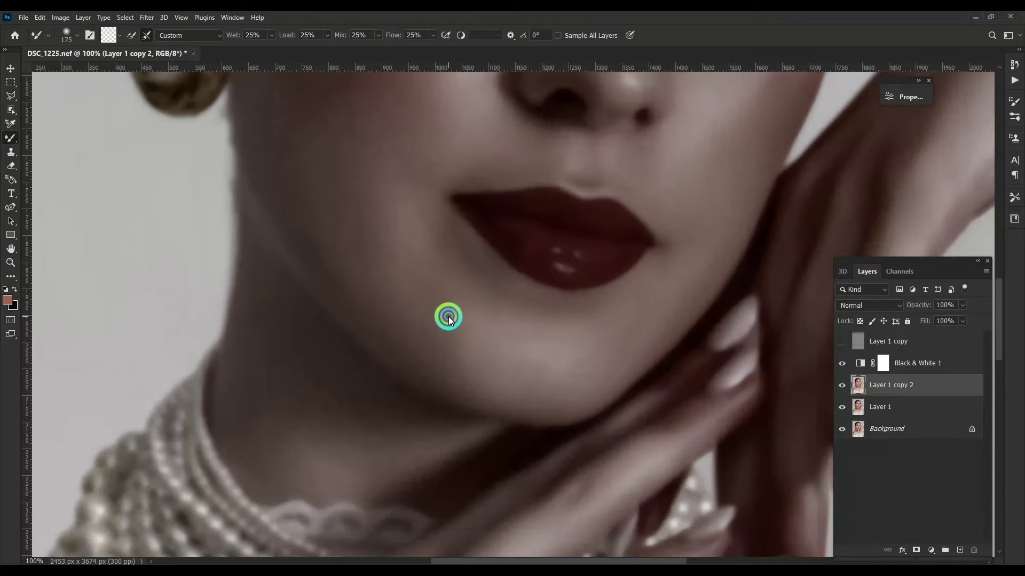
pyautogui.hscroll(-3, 470, 357)
pyautogui.scroll(3, 491, 437)
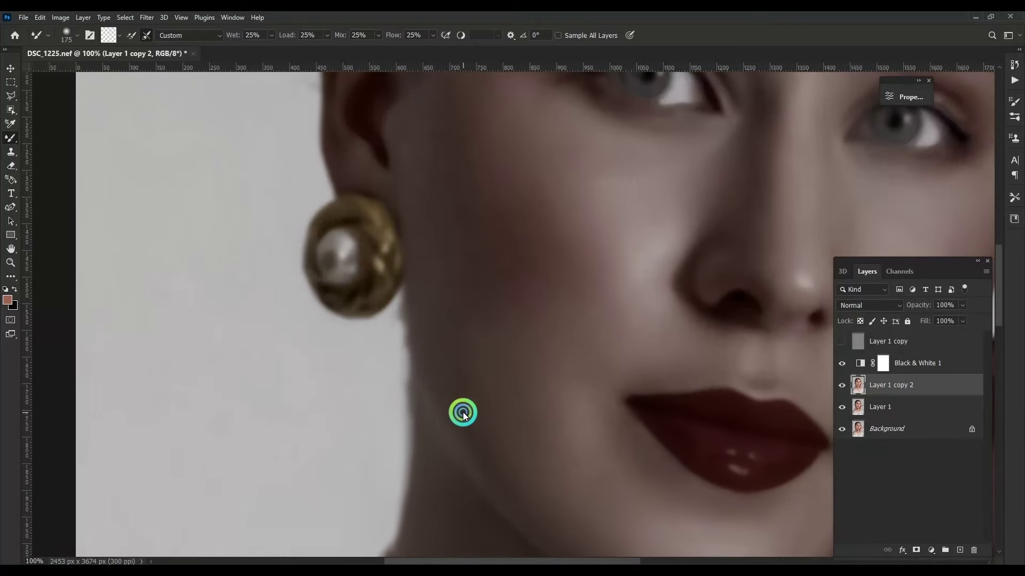
pyautogui.scroll(5, 485, 224)
pyautogui.hscroll(1, 486, 225)
pyautogui.press(']')
pyautogui.press(']')
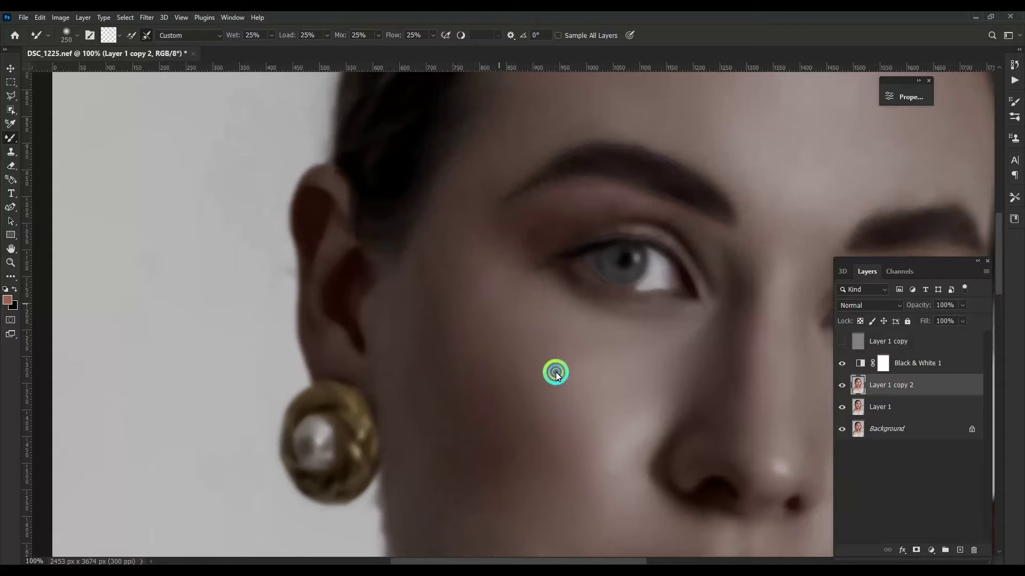
pyautogui.scroll(2, 575, 373)
pyautogui.scroll(1, 466, 389)
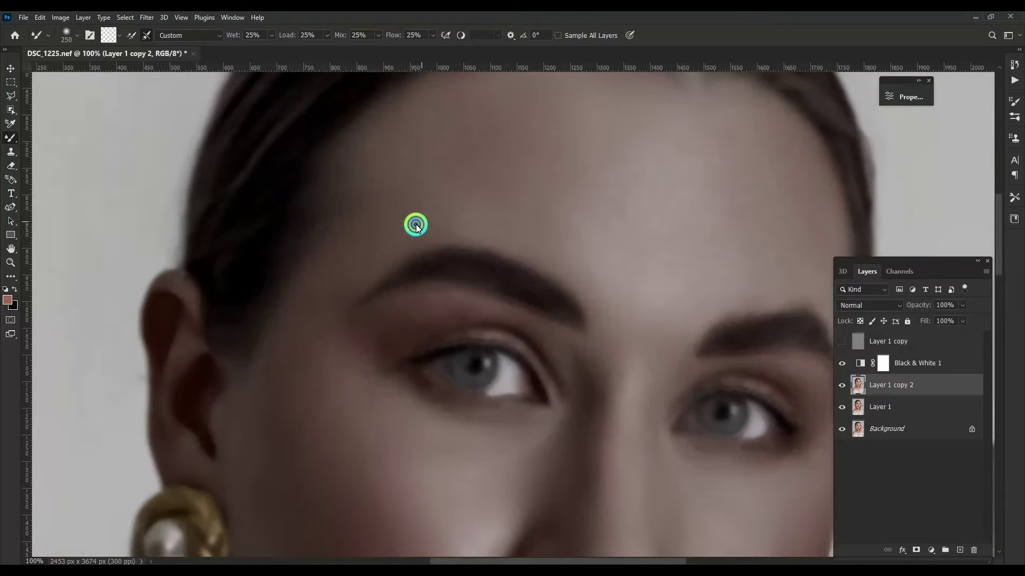
pyautogui.scroll(-10, 374, 218)
# At 200% zoom, blend the neck, broad cheek and chin, adjusting brush size per area.
pyautogui.press('[')
pyautogui.press('[')
pyautogui.press('[')
pyautogui.scroll(2, 382, 379)
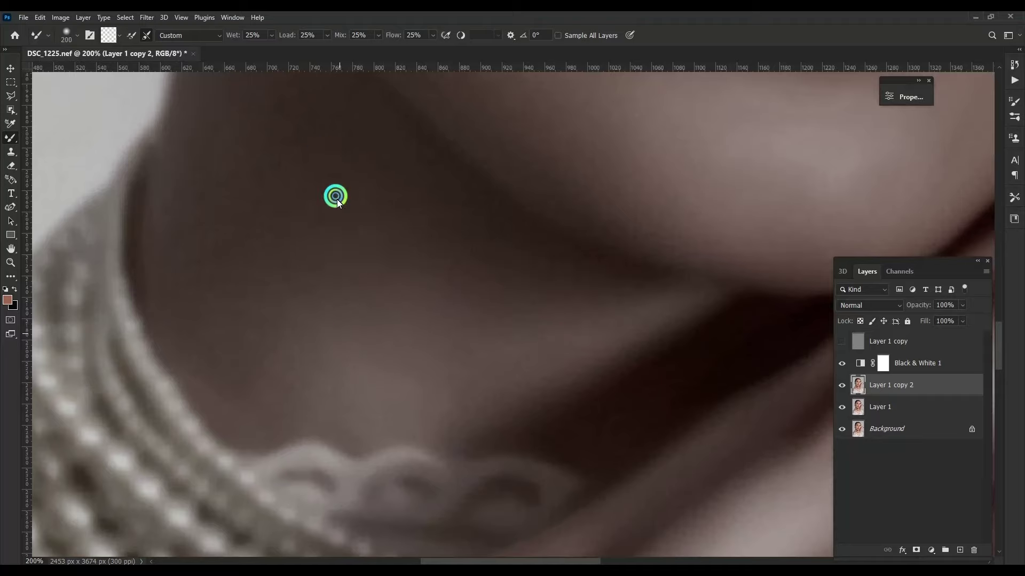
pyautogui.scroll(-5, 493, 348)
pyautogui.scroll(-1, 436, 432)
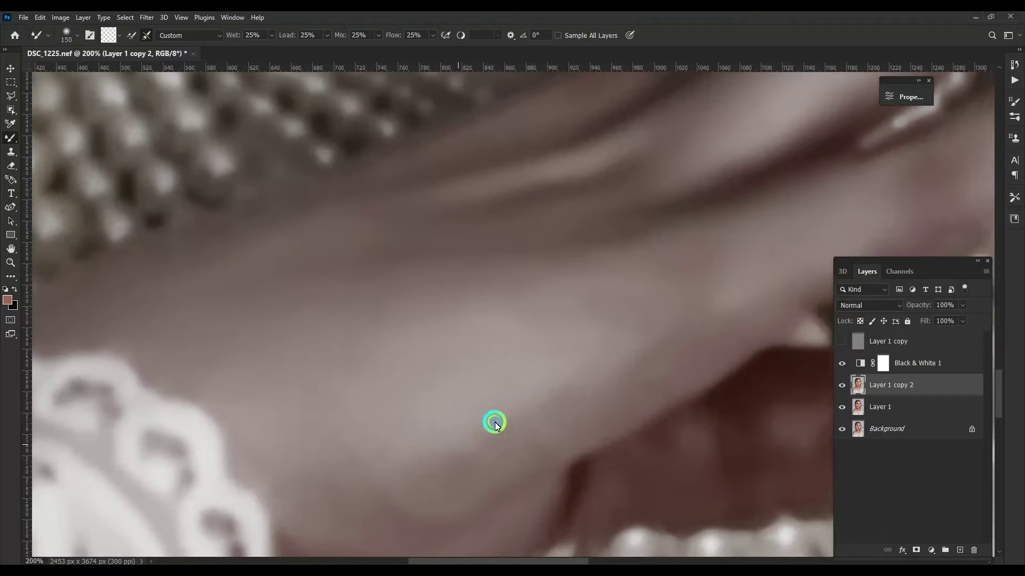
pyautogui.hscroll(10, 582, 251)
pyautogui.scroll(5, 456, 416)
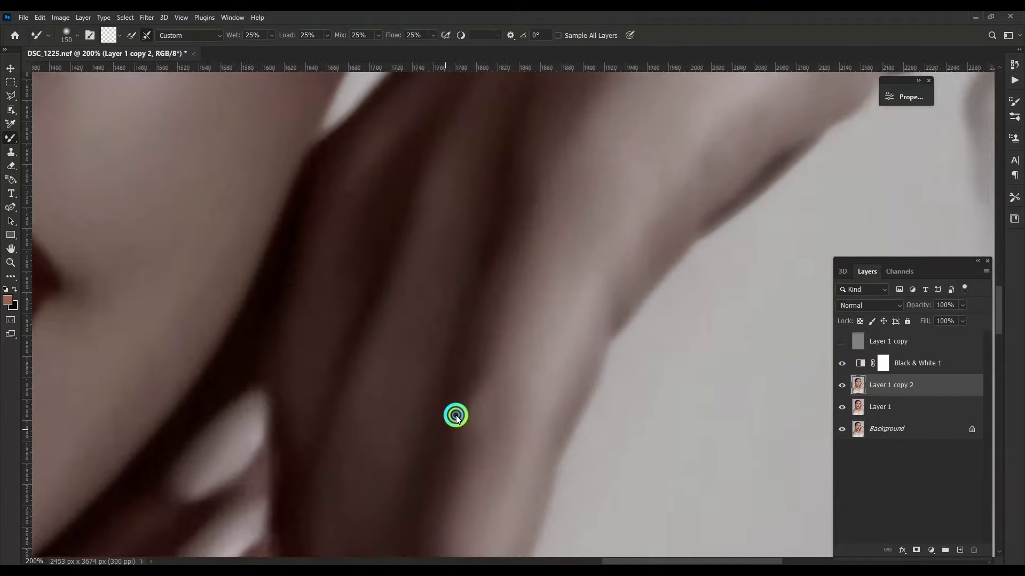
pyautogui.hscroll(5, 629, 315)
pyautogui.scroll(3, 499, 358)
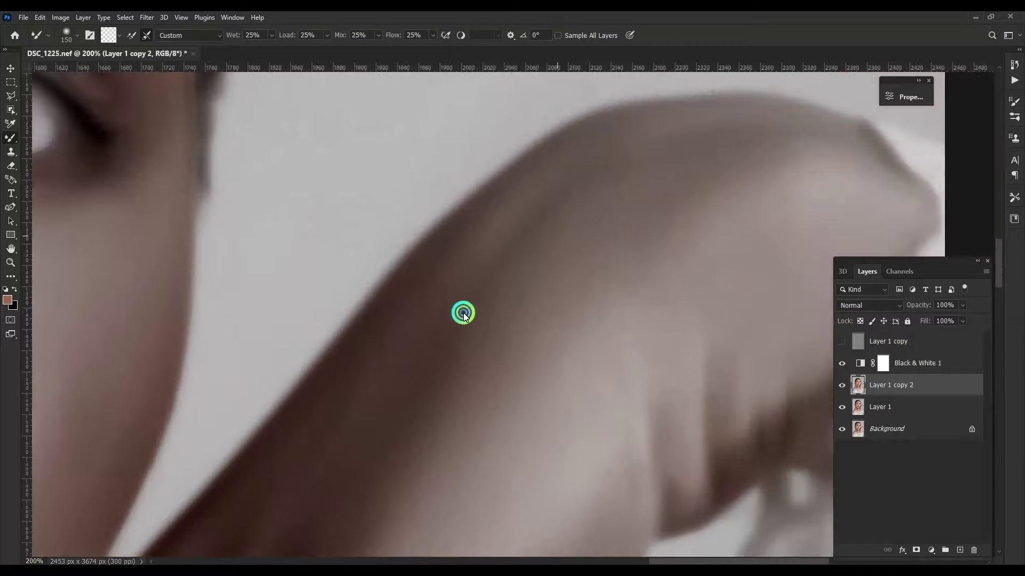
pyautogui.scroll(2, 460, 309)
pyautogui.hscroll(-2, 384, 375)
pyautogui.scroll(3, 509, 222)
pyautogui.hscroll(-3, 582, 136)
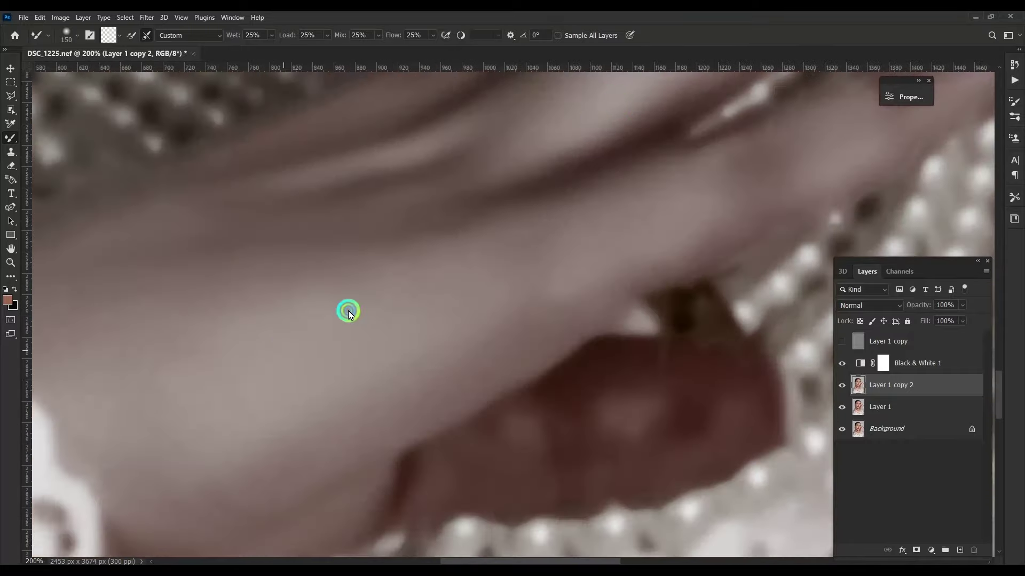
pyautogui.scroll(-3, 348, 309)
pyautogui.scroll(-2, 477, 236)
pyautogui.scroll(2, 477, 235)
pyautogui.scroll(1, 427, 302)
pyautogui.press(']')
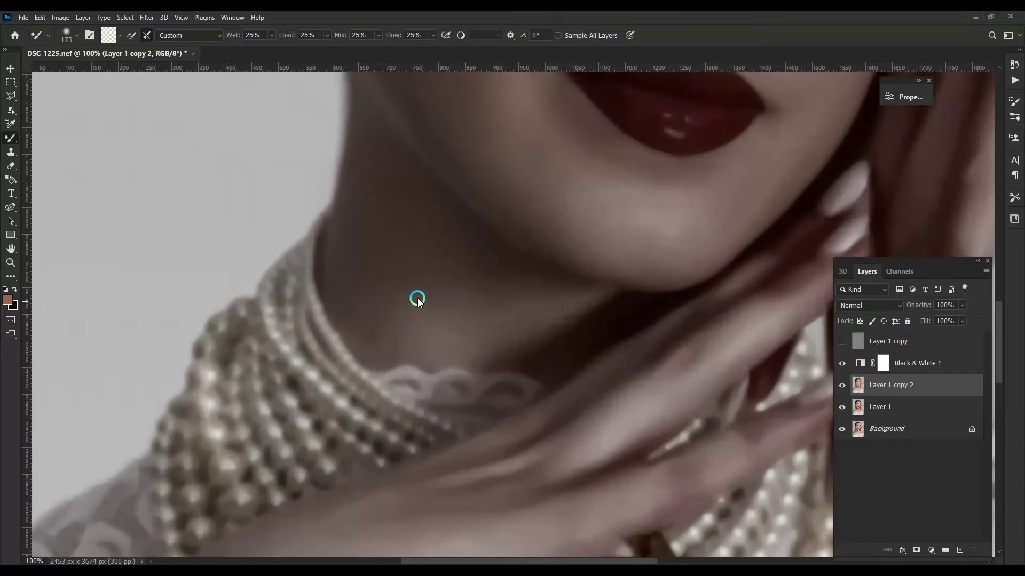
pyautogui.scroll(-1, 415, 316)
pyautogui.scroll(1, 495, 368)
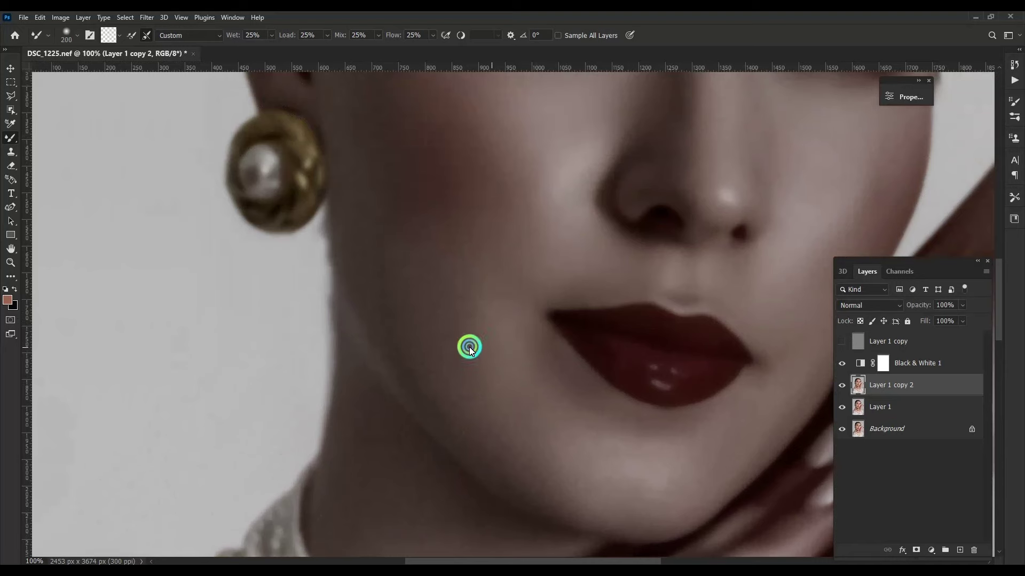
pyautogui.press(']')
pyautogui.press(']')
pyautogui.scroll(2, 406, 310)
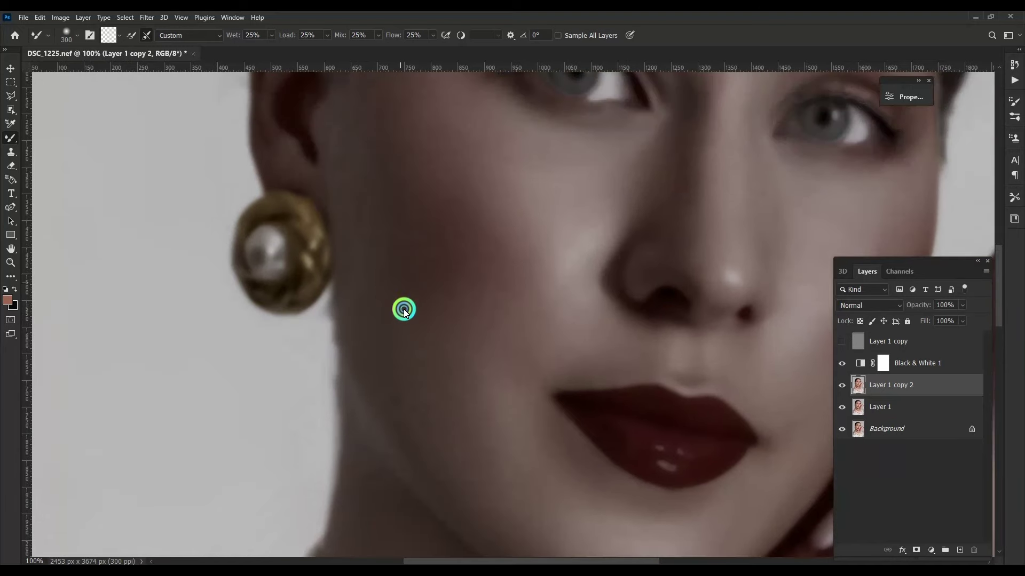
pyautogui.press('[')
pyautogui.scroll(-1, 469, 252)
pyautogui.scroll(1, 533, 283)
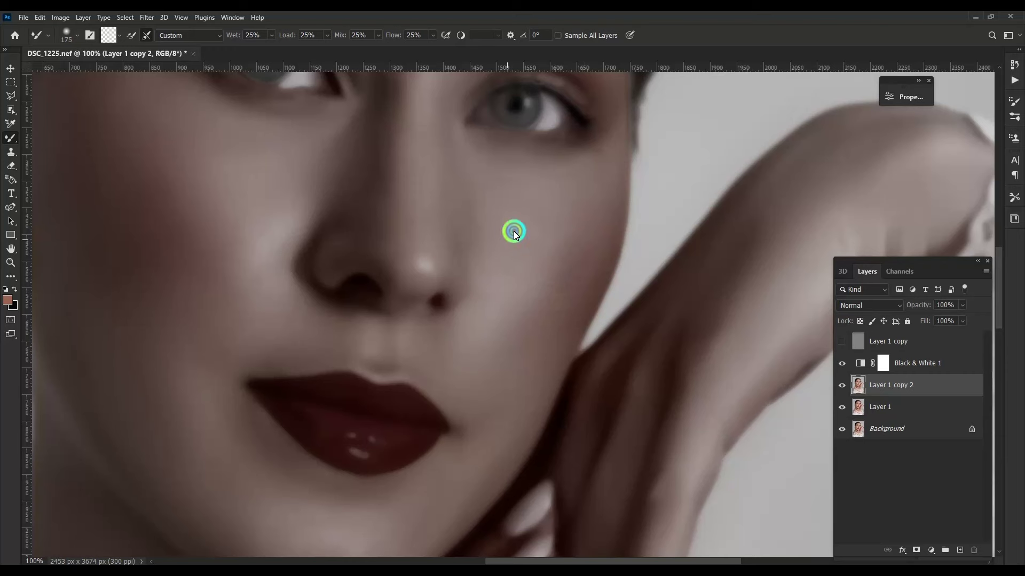
pyautogui.press(']')
pyautogui.press(']')
pyautogui.scroll(-3, 504, 378)
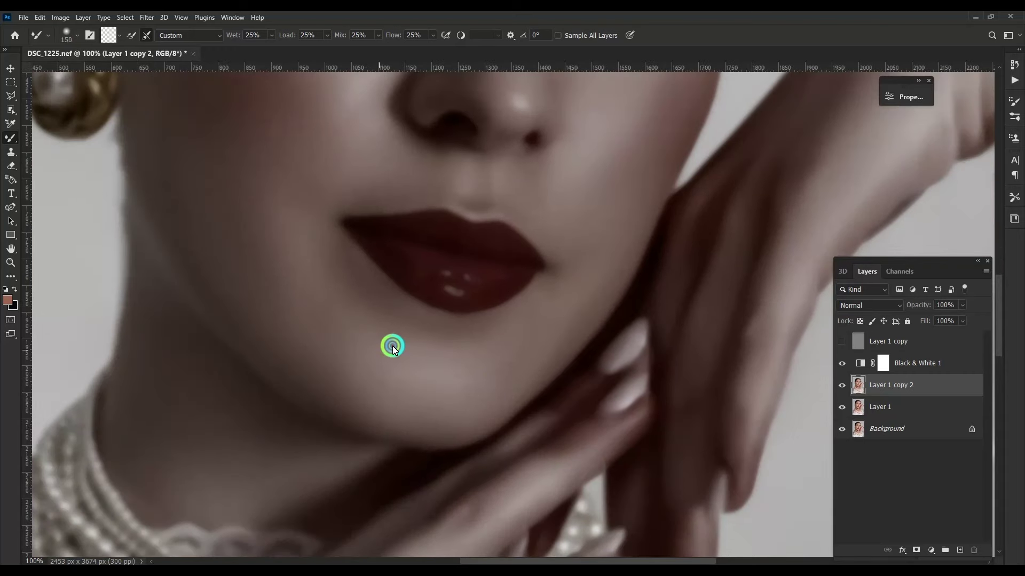
pyautogui.press('[')
# Bring the cheek and earring into view, then give Layer 1 copy 2 a black hide-all mask.
pyautogui.moveTo(256, 320); pyautogui.dragTo(380, 400)
pyautogui.scroll(3, 490, 352)
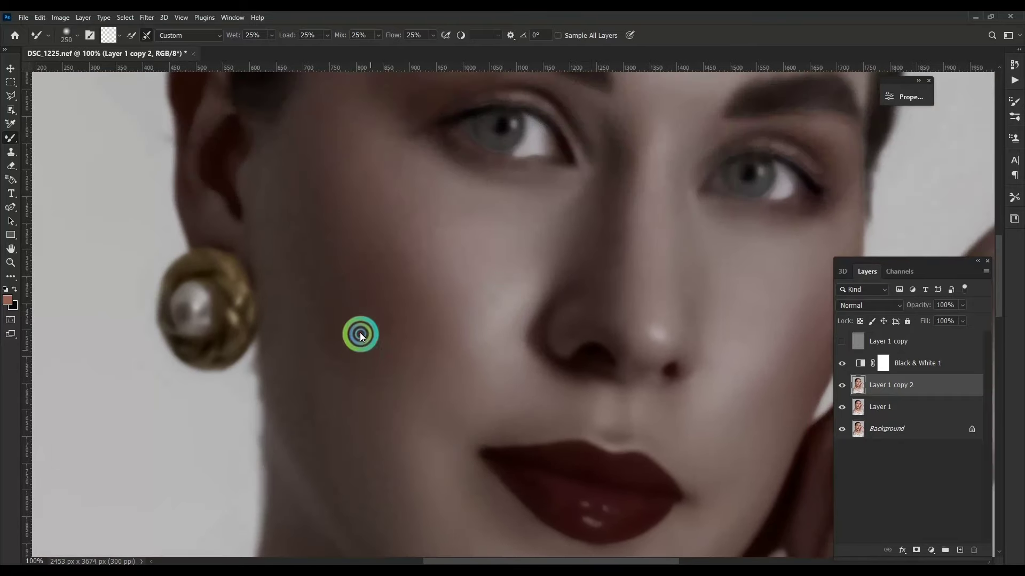
pyautogui.scroll(-5, 561, 187)
pyautogui.scroll(3, 550, 256)
pyautogui.scroll(8, 614, 341)
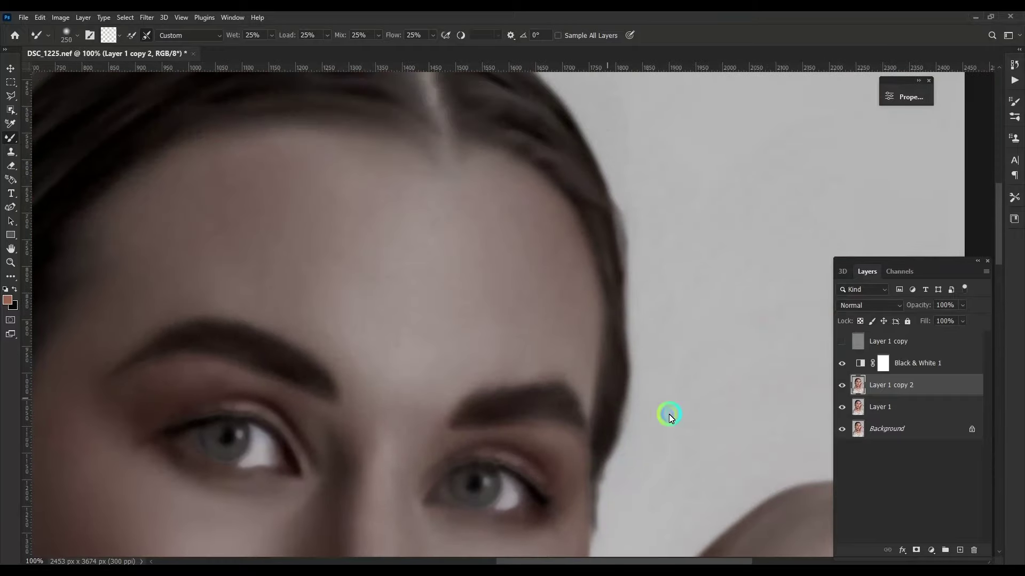
pyautogui.keyDown('alt'); pyautogui.click(914, 550); pyautogui.keyUp('alt')
pyautogui.hscroll(-5, 464, 270)
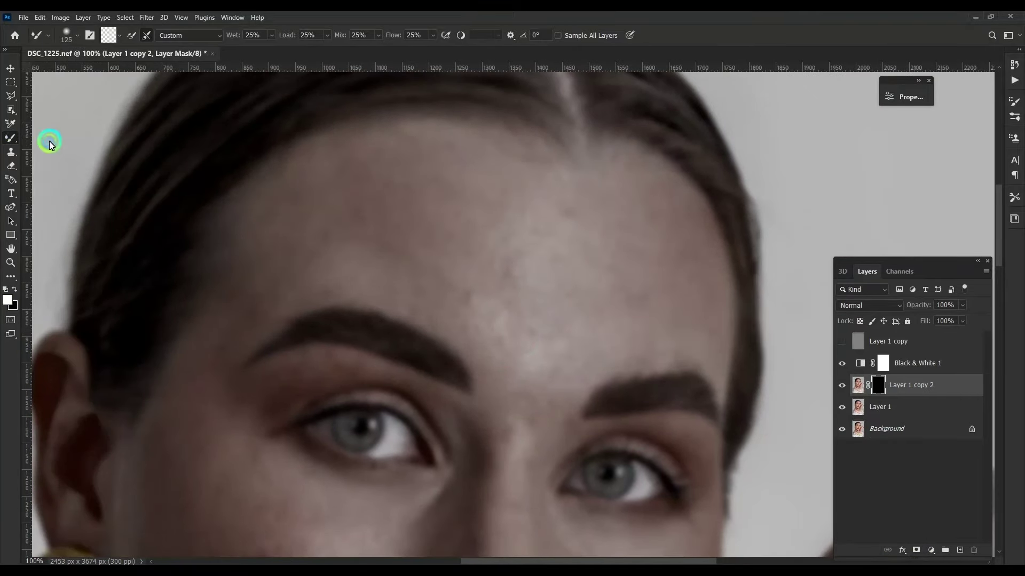
# With a smaller normal brush, paint white on the mask to reveal the smoothed face skin.
pyautogui.hotkey('shift', 'b')
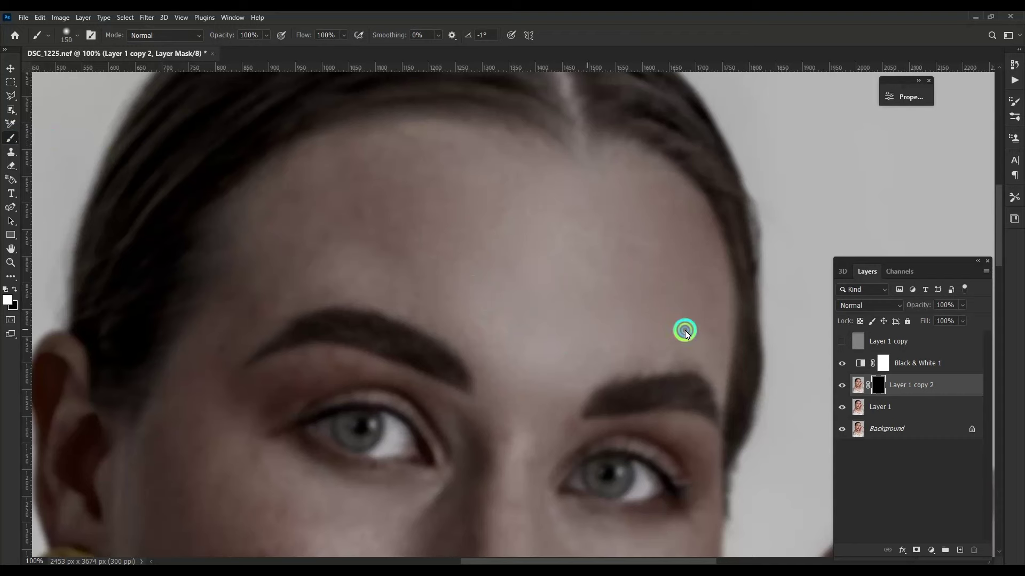
pyautogui.hscroll(-5, 453, 233)
pyautogui.press('[')
pyautogui.press('[')
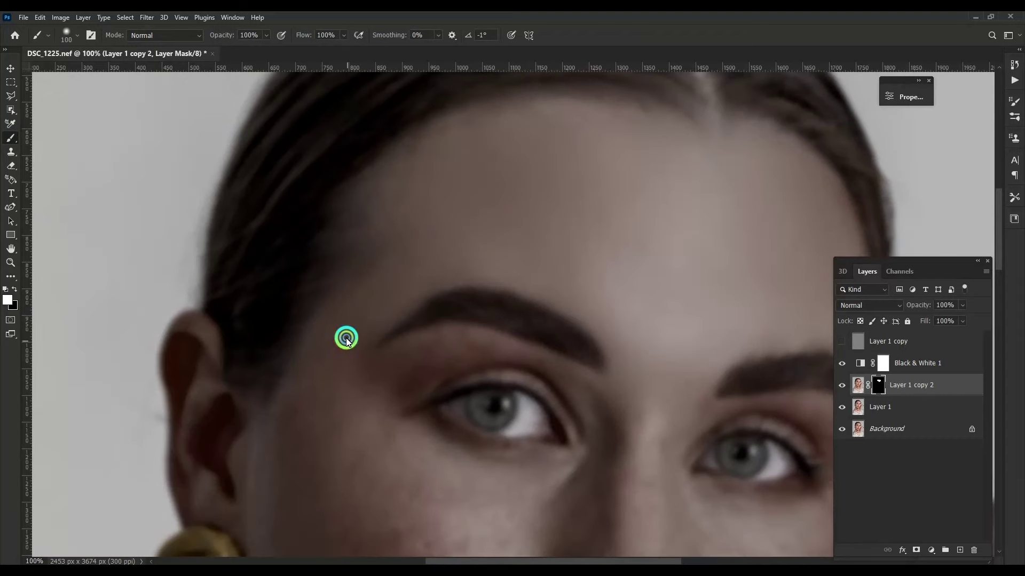
pyautogui.scroll(-5, 613, 334)
pyautogui.hscroll(2, 614, 334)
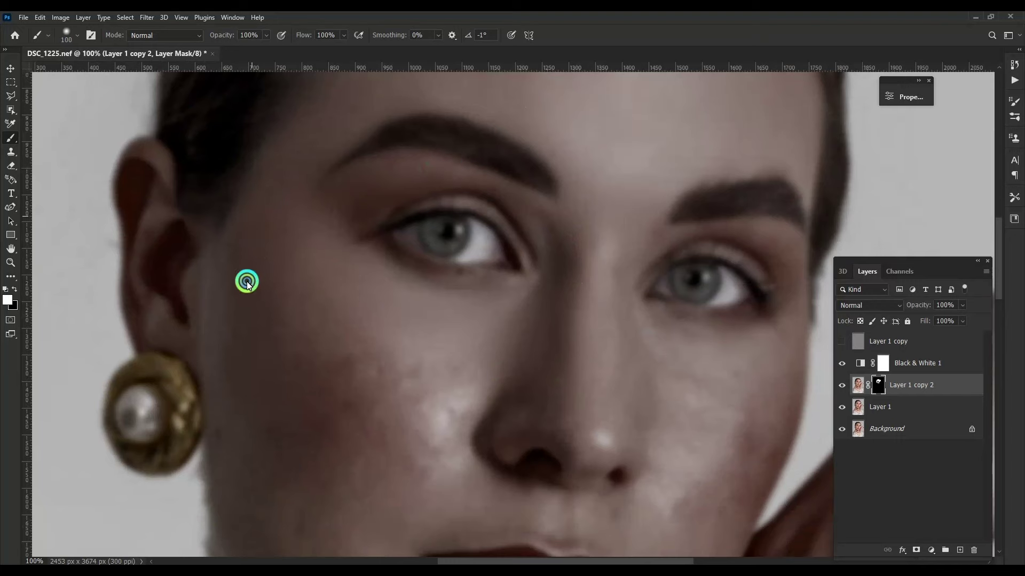
pyautogui.scroll(-5, 475, 334)
pyautogui.hscroll(-2, 493, 347)
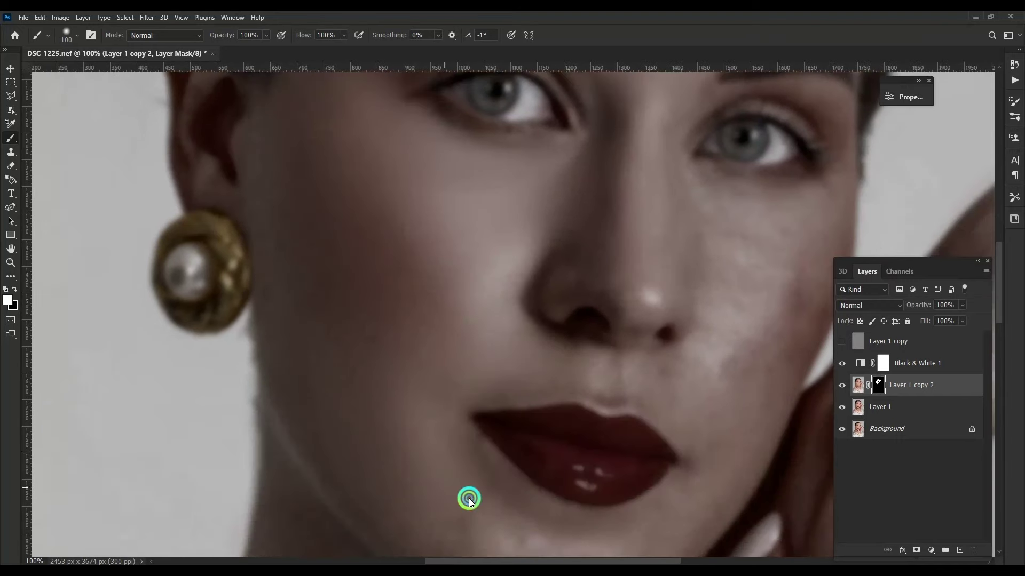
pyautogui.scroll(-3, 468, 500)
pyautogui.hscroll(2, 468, 500)
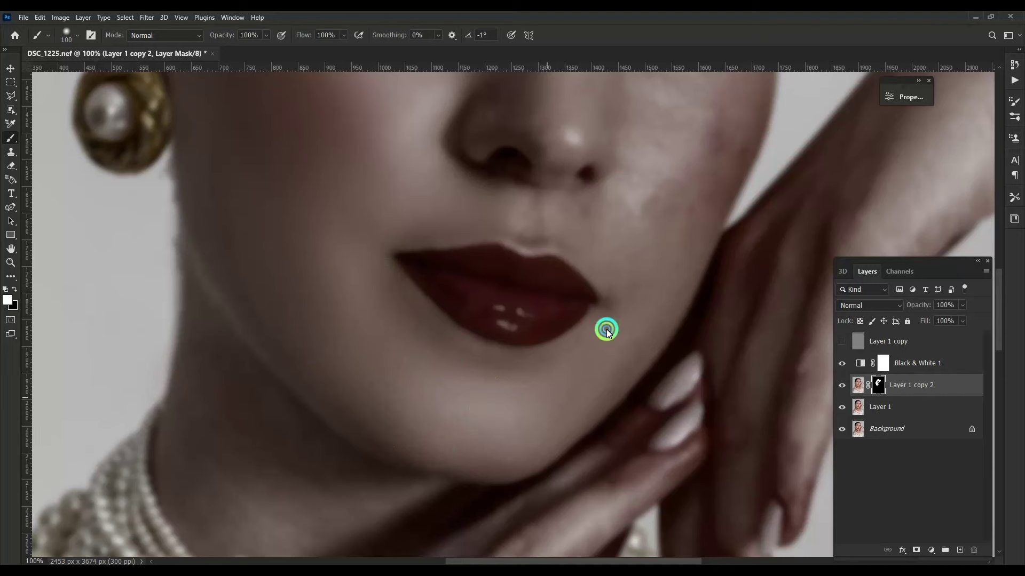
pyautogui.scroll(3, 577, 216)
pyautogui.hscroll(2, 577, 216)
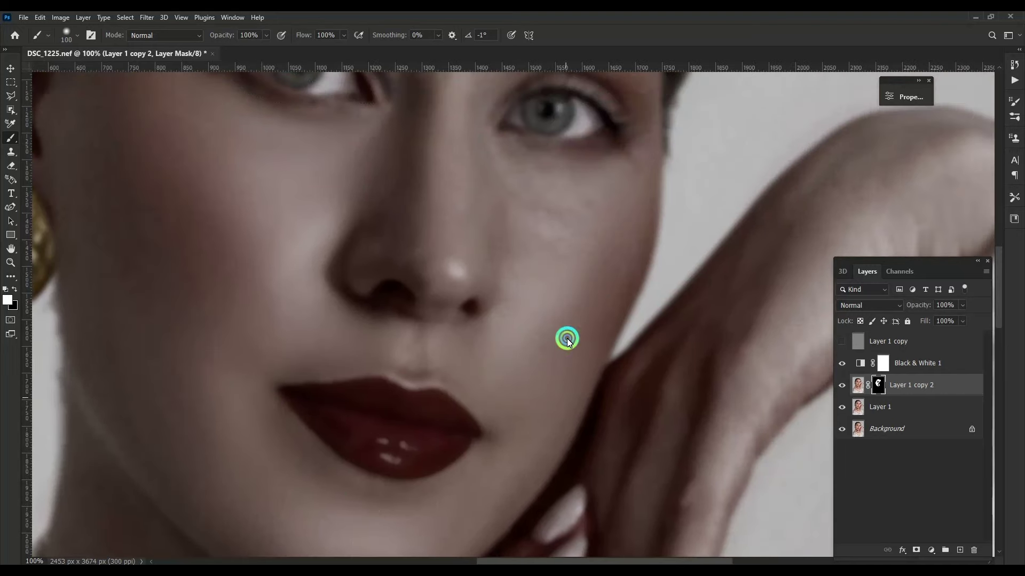
pyautogui.scroll(-1, 507, 335)
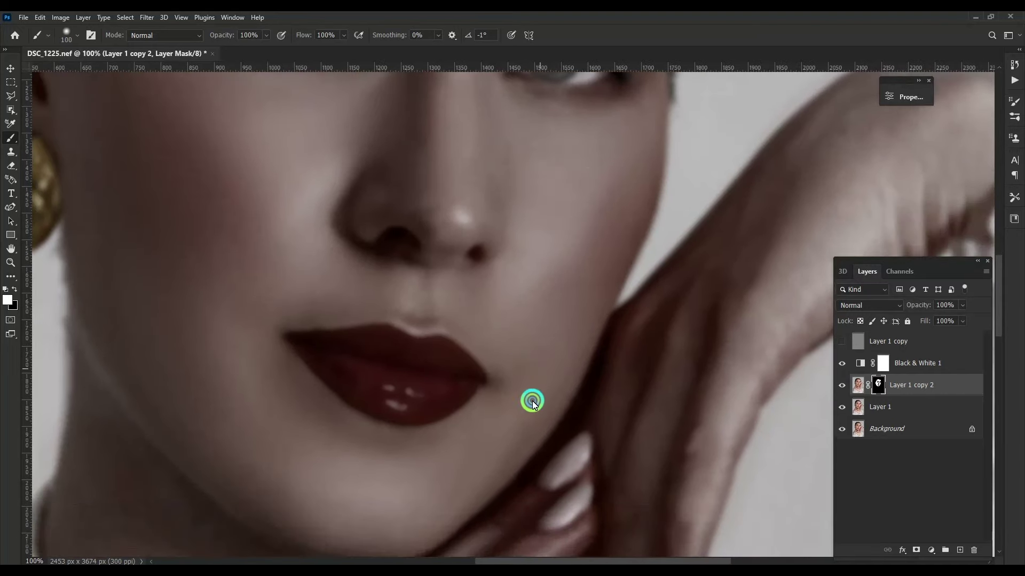
pyautogui.scroll(1, 532, 400)
pyautogui.hscroll(-2, 529, 339)
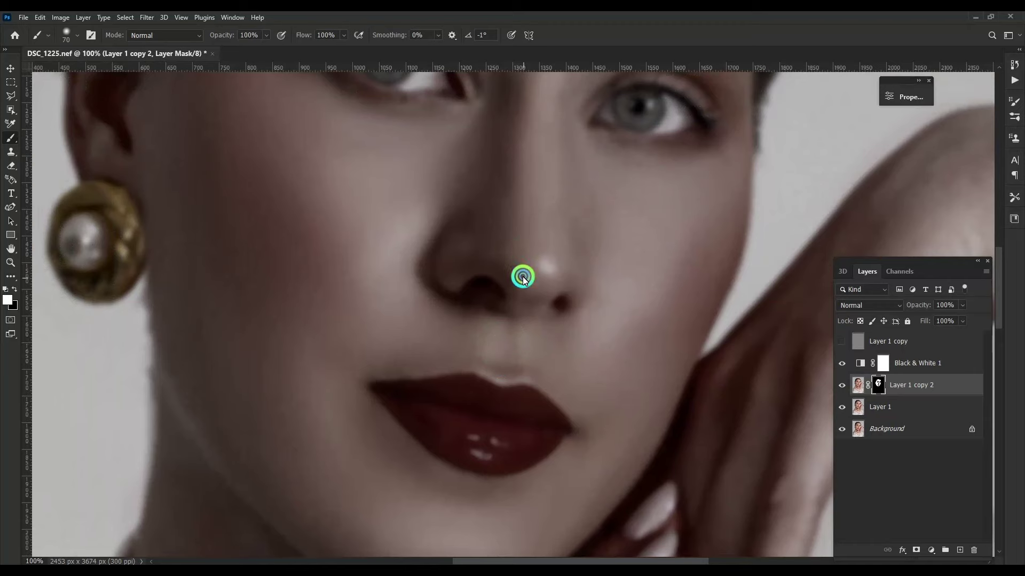
# Enlarge the brush and paint the smoothed skin back over the neck and arms.
pyautogui.press(']')
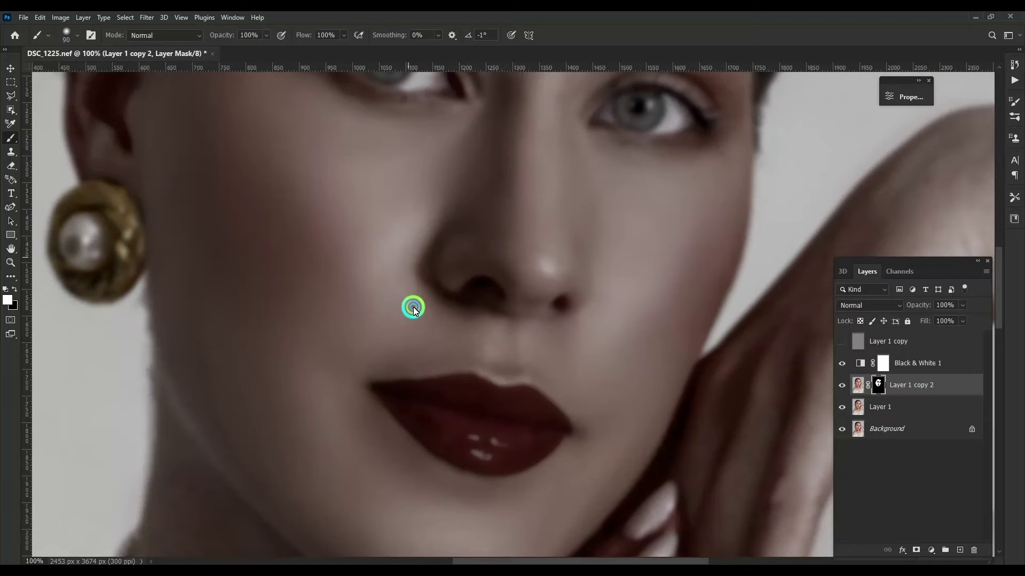
pyautogui.scroll(3, 406, 310)
pyautogui.hscroll(1, 406, 309)
pyautogui.scroll(3, 561, 278)
pyautogui.hscroll(2, 560, 277)
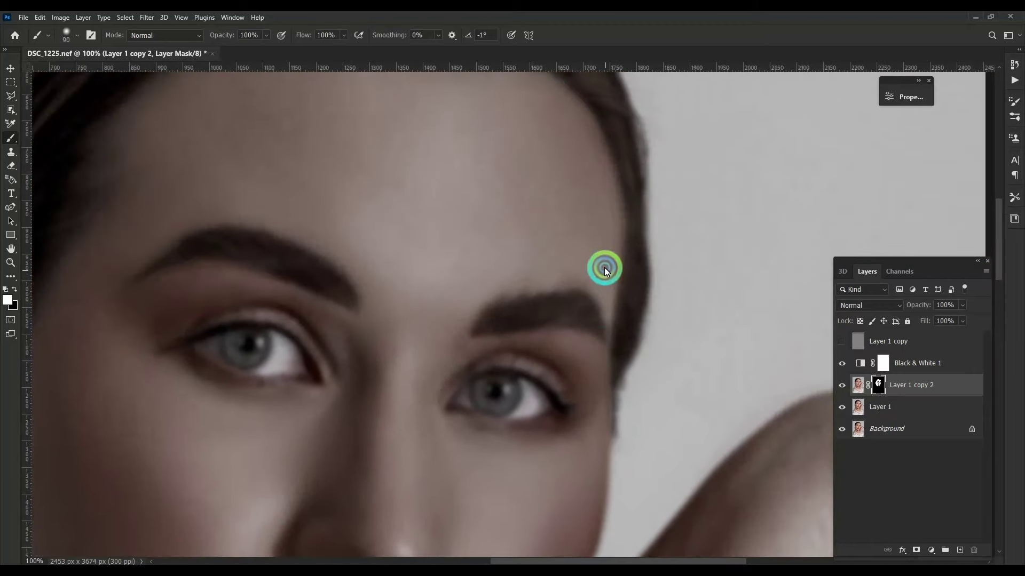
pyautogui.scroll(-5, 506, 135)
pyautogui.hscroll(-3, 505, 135)
pyautogui.scroll(-5, 391, 243)
pyautogui.press(']')
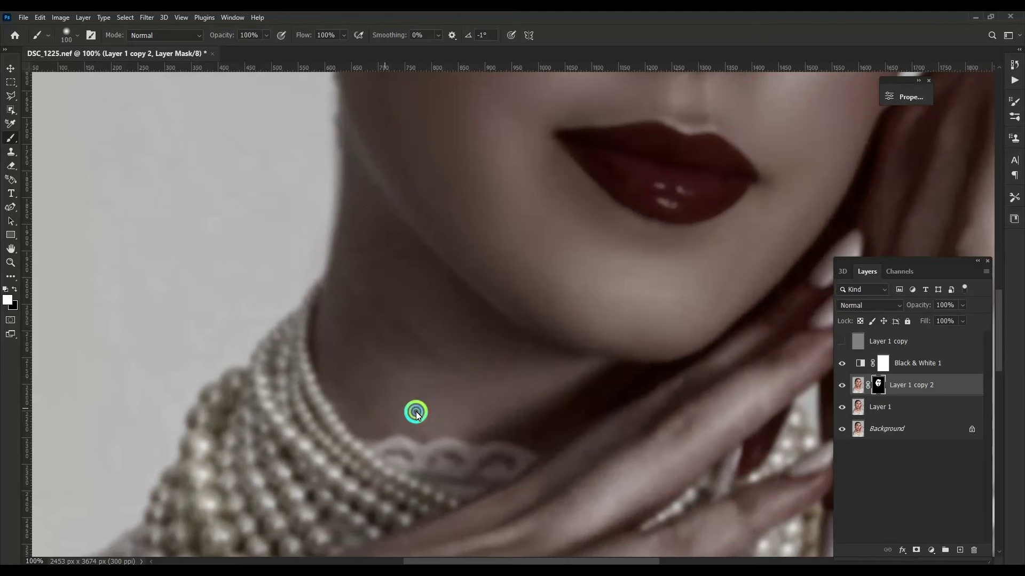
pyautogui.scroll(3, 393, 149)
pyautogui.hscroll(-1, 393, 149)
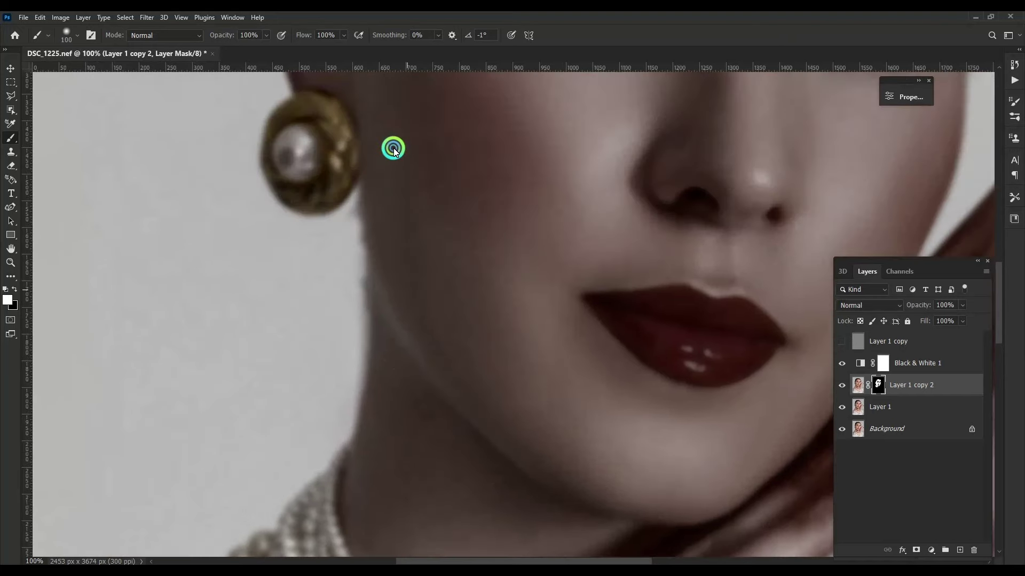
pyautogui.scroll(-8, 405, 355)
pyautogui.hscroll(-1, 405, 355)
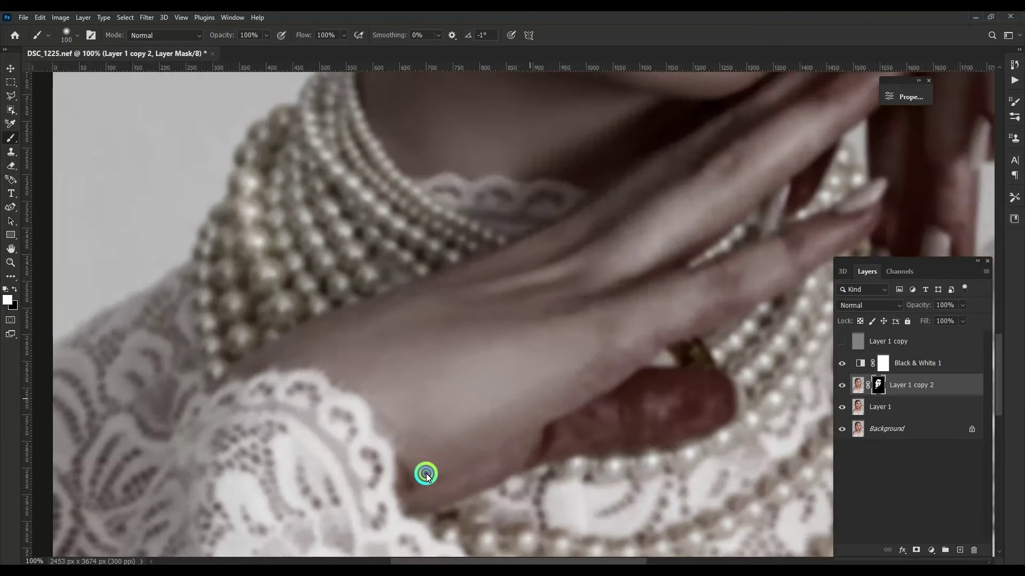
pyautogui.hscroll(3, 654, 327)
pyautogui.scroll(1, 655, 327)
# Reveal the smoothed skin on the hands with a smaller brush, then return it to 100.
pyautogui.press('[')
pyautogui.press('[')
pyautogui.scroll(-2, 418, 483)
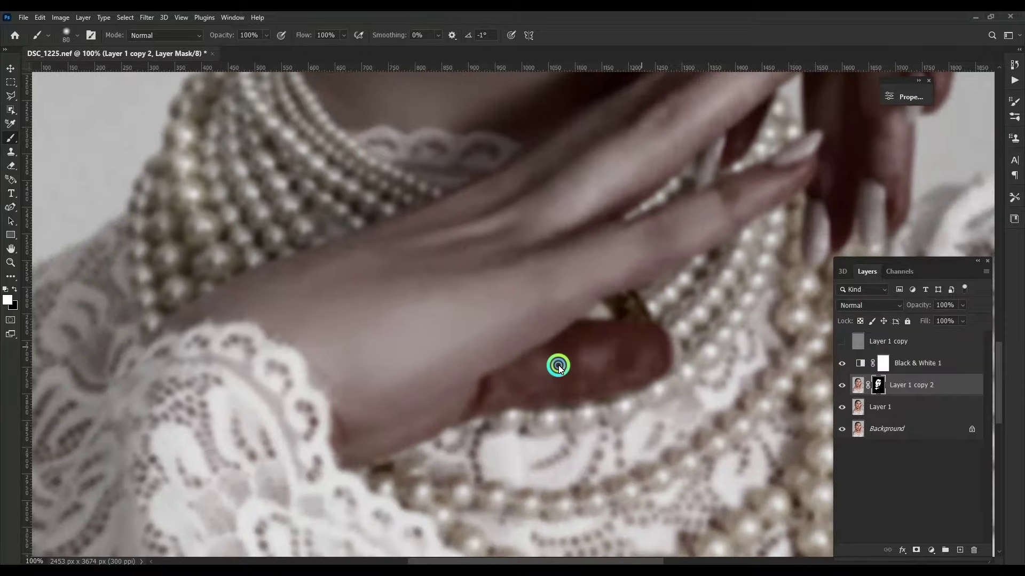
pyautogui.scroll(1, 561, 362)
pyautogui.scroll(2, 607, 300)
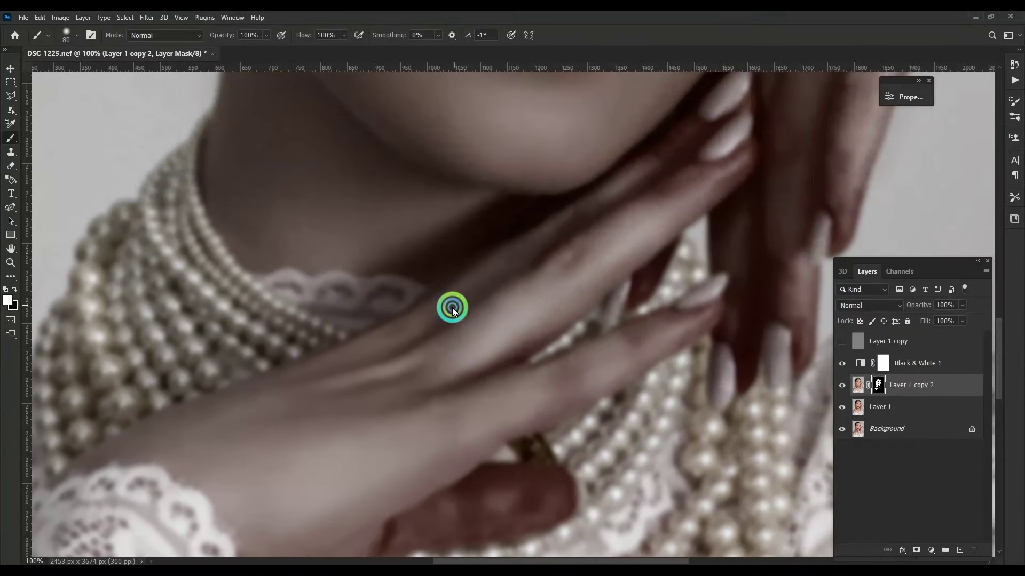
pyautogui.scroll(2, 561, 302)
pyautogui.hscroll(1, 560, 302)
pyautogui.scroll(4, 662, 256)
pyautogui.hscroll(3, 662, 256)
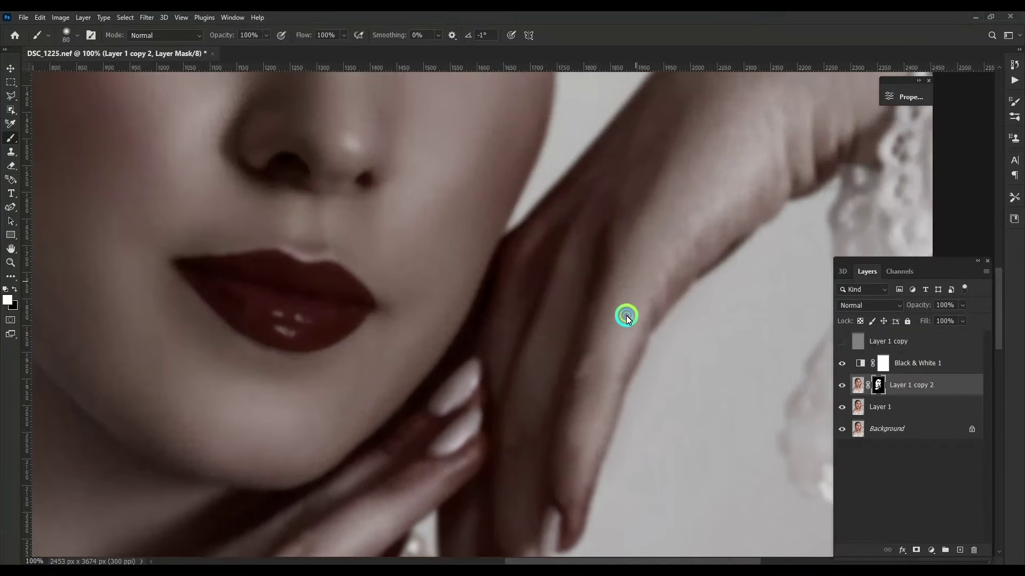
pyautogui.scroll(2, 625, 314)
pyautogui.hscroll(2, 625, 314)
pyautogui.press(']')
pyautogui.press(']')
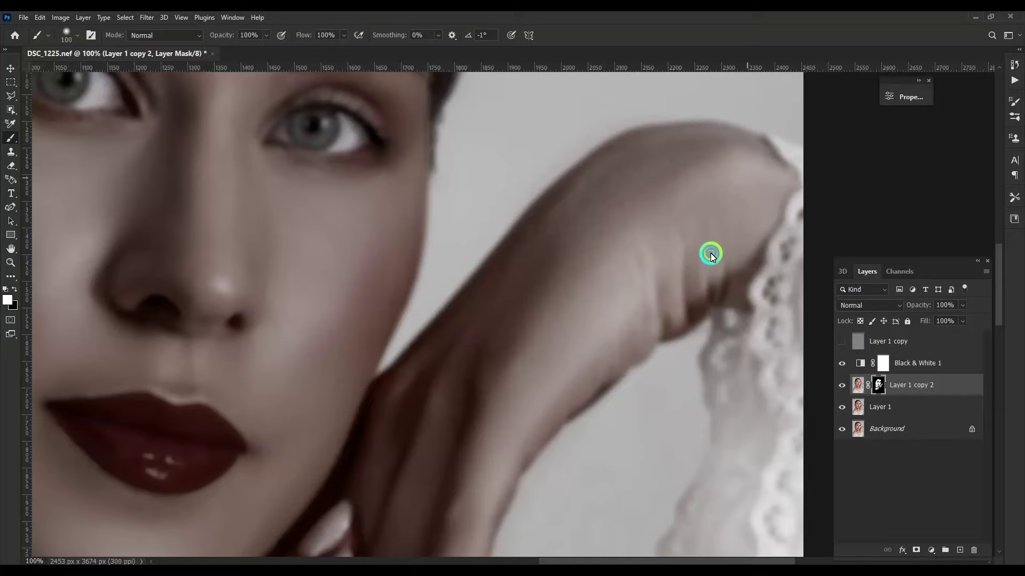
pyautogui.scroll(-2, 435, 255)
pyautogui.hscroll(-5, 435, 255)
pyautogui.scroll(-1, 550, 320)
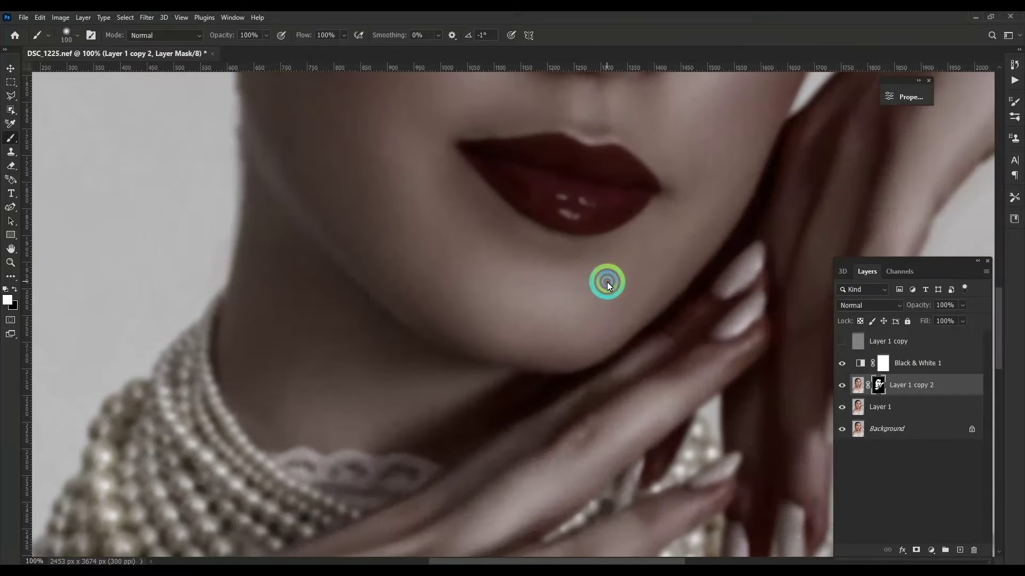
pyautogui.scroll(-2, 667, 304)
# Show the mask as a red overlay and paint white to reveal smoothing along the fingers.
pyautogui.press('\\')
pyautogui.scroll(1, 629, 311)
pyautogui.press('x')
pyautogui.scroll(1, 416, 291)
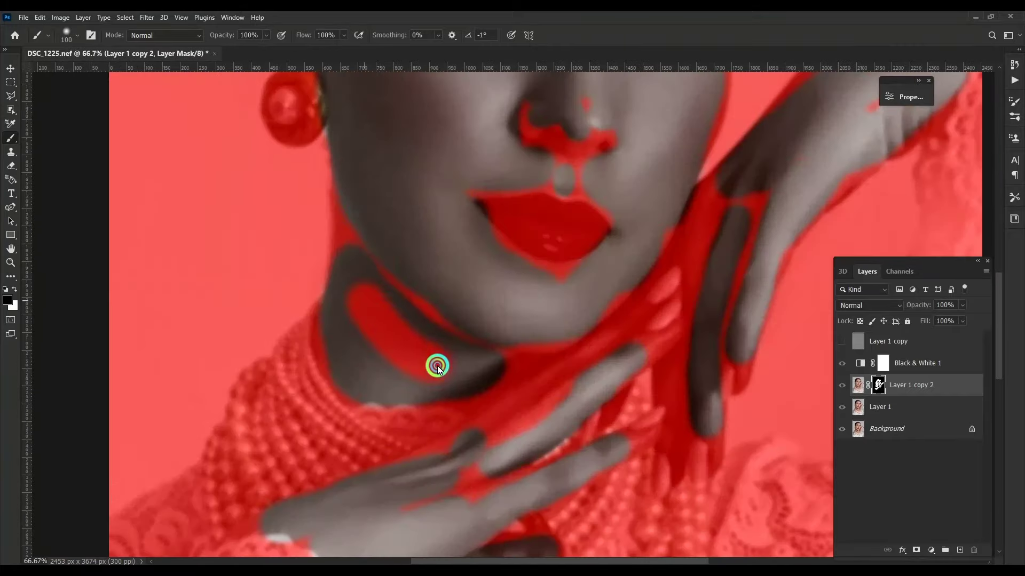
pyautogui.press('x')
pyautogui.scroll(-3, 440, 345)
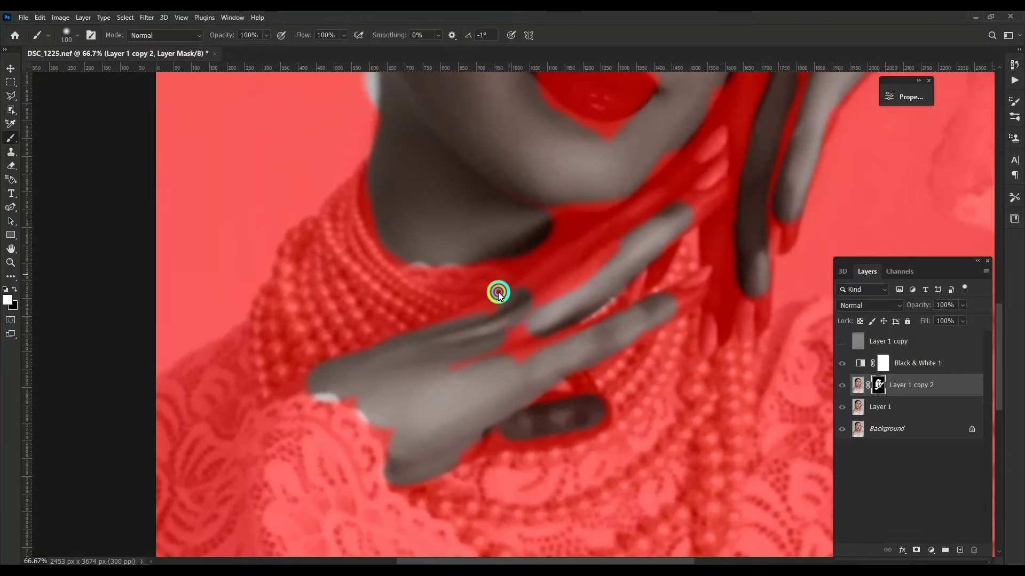
pyautogui.scroll(4, 515, 369)
pyautogui.hscroll(4, 515, 368)
pyautogui.moveTo(481, 380); pyautogui.dragTo(507, 245)
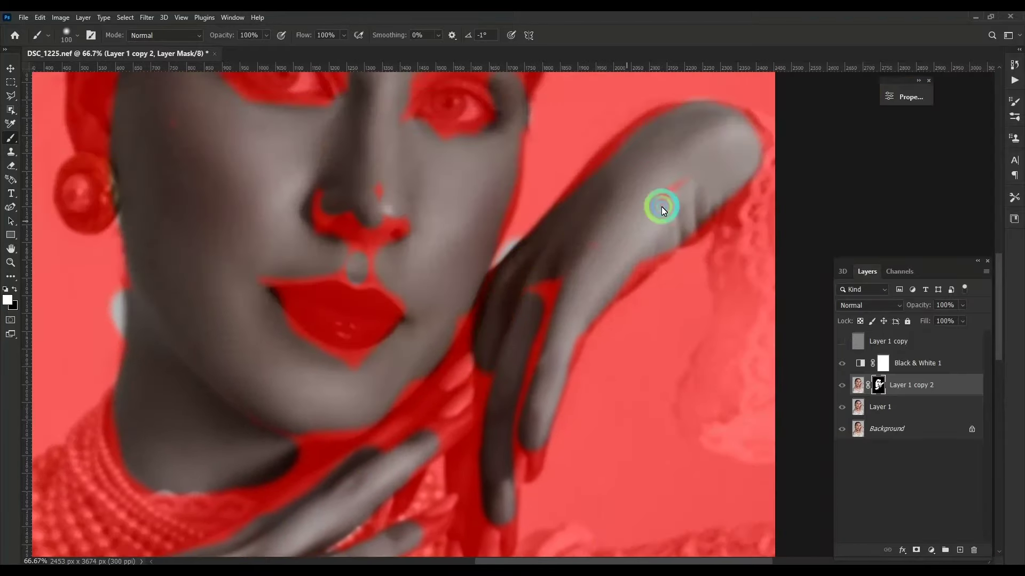
# Reveal the smoothing across the right upper eyelid, then shrink the brush slightly.
pyautogui.scroll(4, 560, 282)
pyautogui.hscroll(-2, 560, 283)
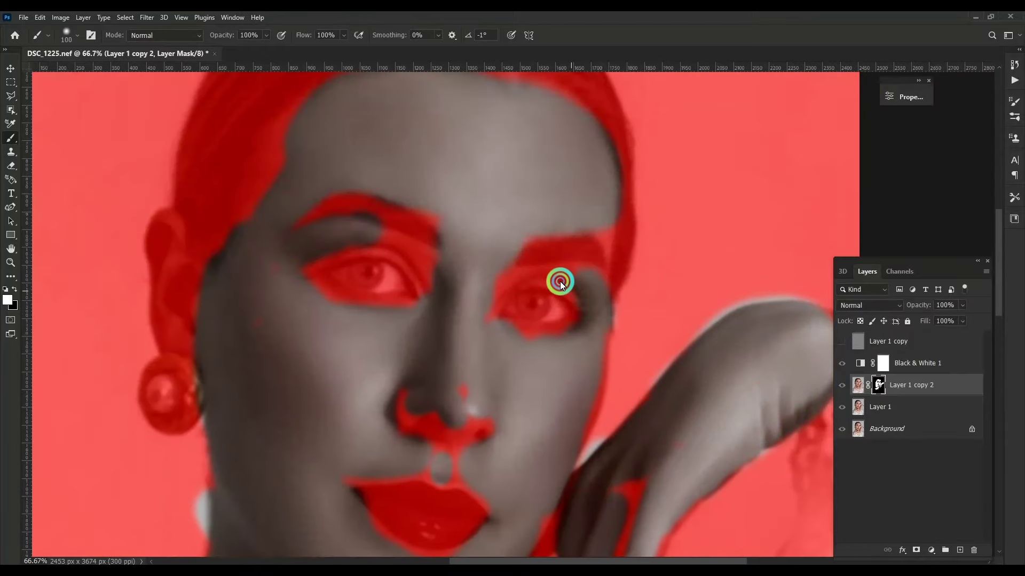
pyautogui.moveTo(571, 278); pyautogui.dragTo(491, 335)
pyautogui.press('[')
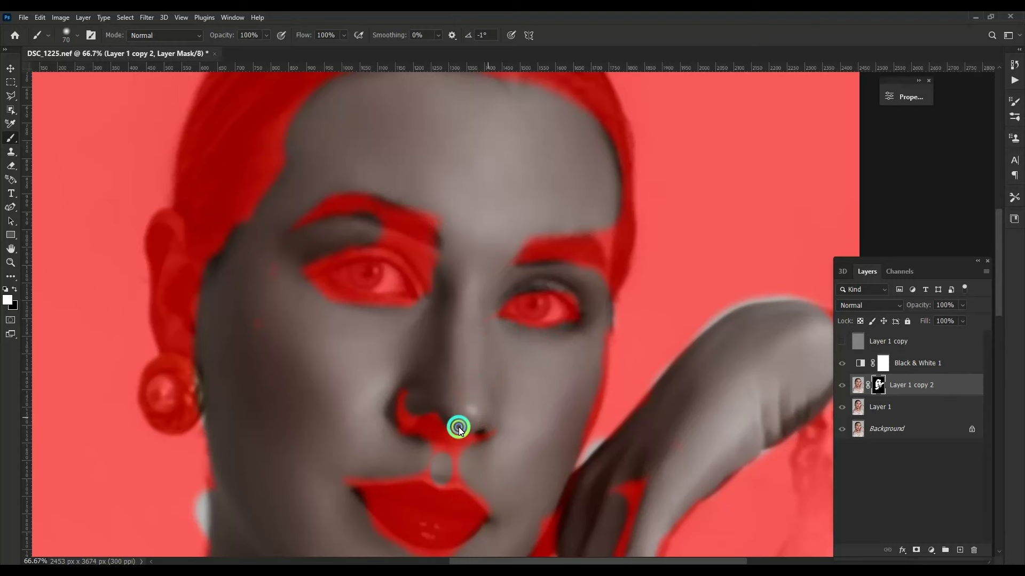
pyautogui.scroll(2, 551, 222)
pyautogui.hscroll(1, 551, 222)
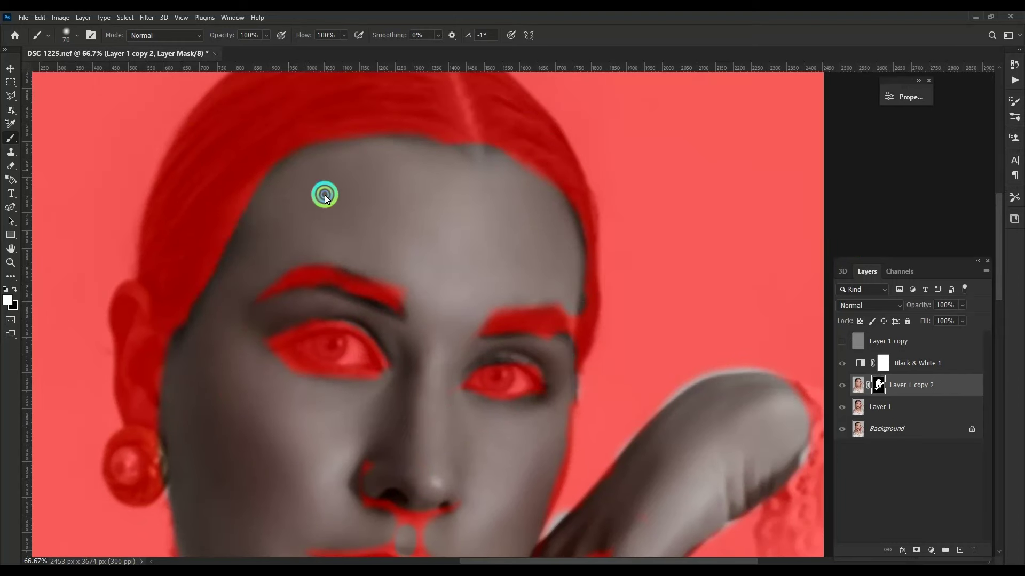
# Hide the mask overlay and compare the colour face with and without the smoothing layer.
pyautogui.press('\\')
pyautogui.click(842, 342)
pyautogui.click(842, 363)
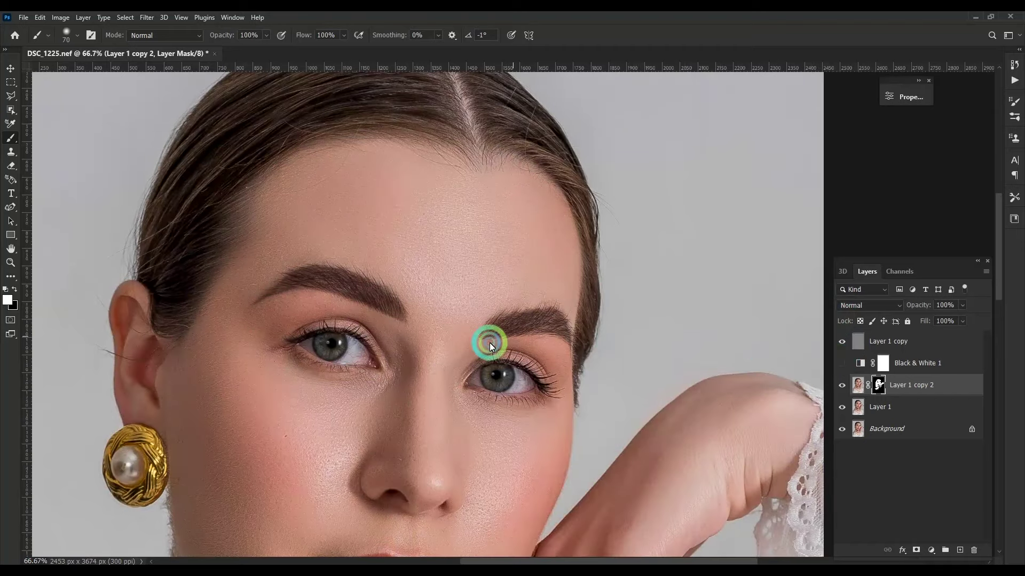
pyautogui.scroll(-3, 530, 203)
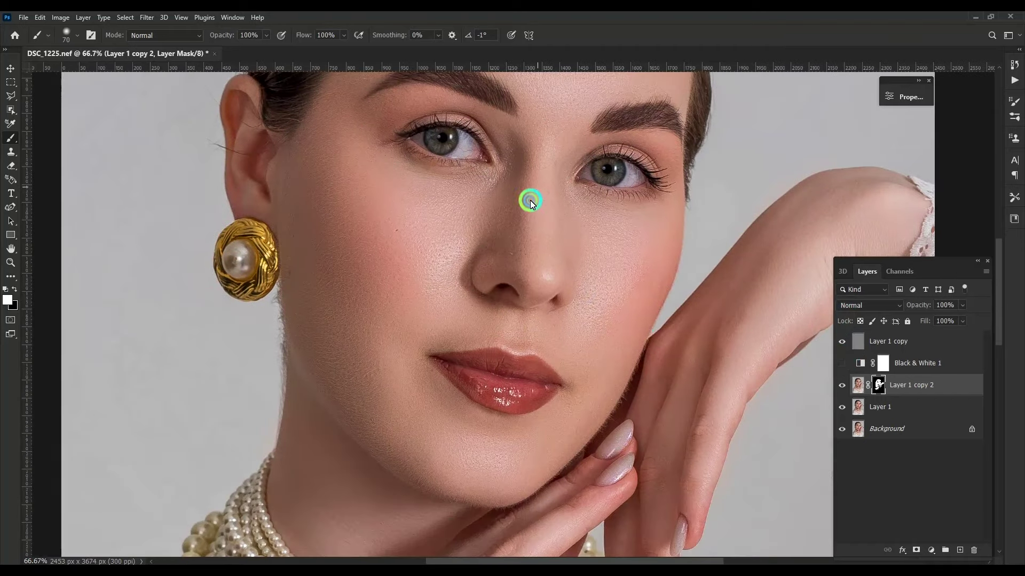
pyautogui.click(842, 385)
pyautogui.click(842, 385)
pyautogui.click(842, 385)
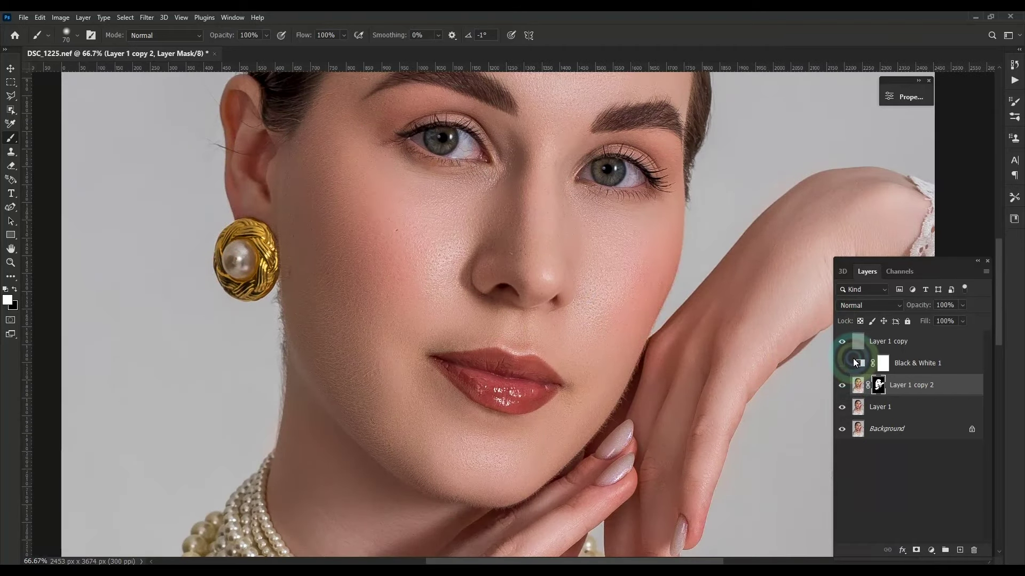
pyautogui.scroll(3, 635, 317)
# Move Black & White 1 to the top of the layer stack and make it visible.
pyautogui.click(913, 363)
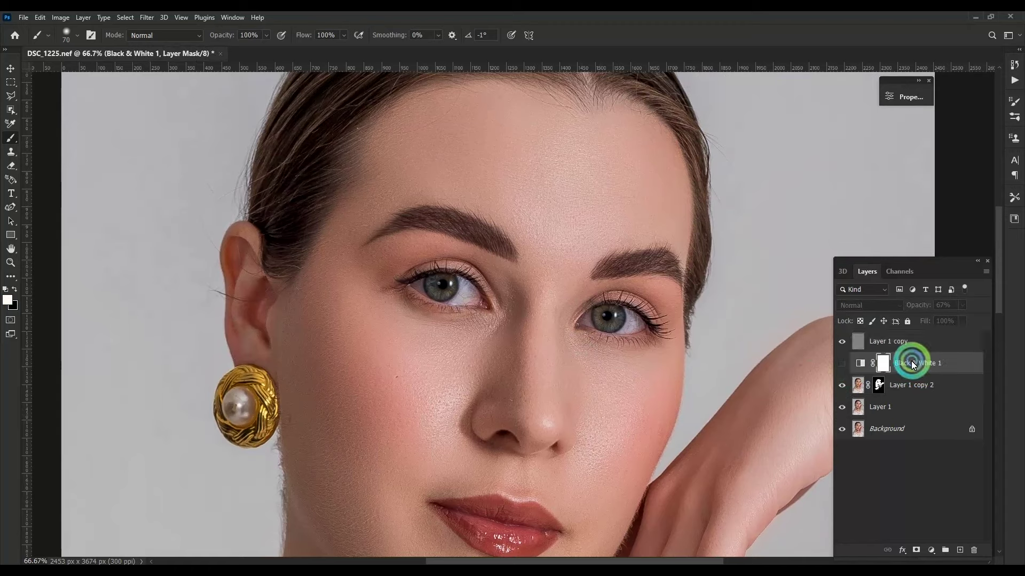
pyautogui.moveTo(912, 363); pyautogui.dragTo(907, 342)
pyautogui.click(841, 340)
pyautogui.scroll(5, 546, 298)
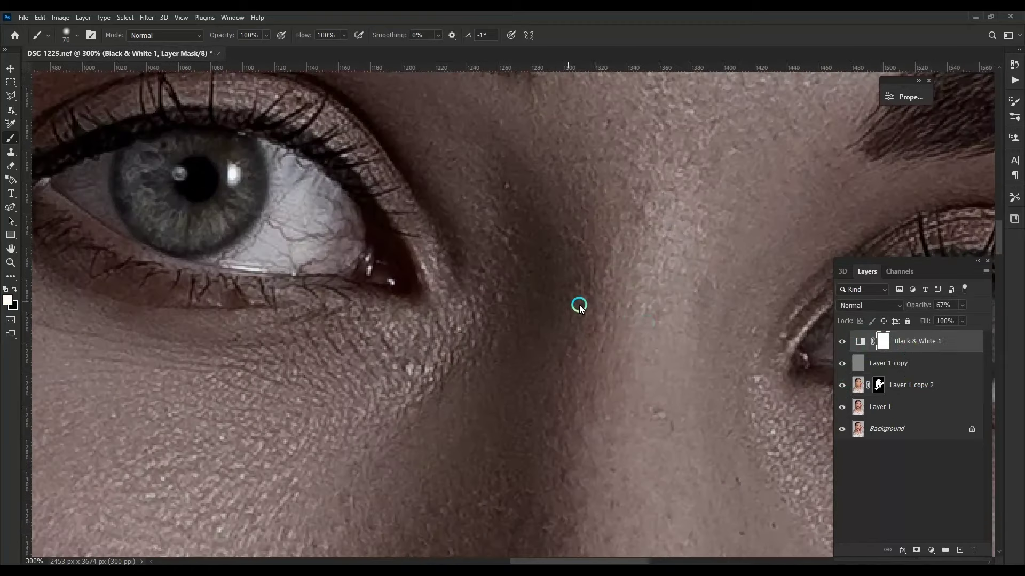
# On Layer 1 copy, use the Clone Stamp to cover the blotchy, uneven cheek skin.
pyautogui.click(896, 363)
pyautogui.press('s')
pyautogui.scroll(-3, 567, 235)
pyautogui.scroll(-1, 574, 229)
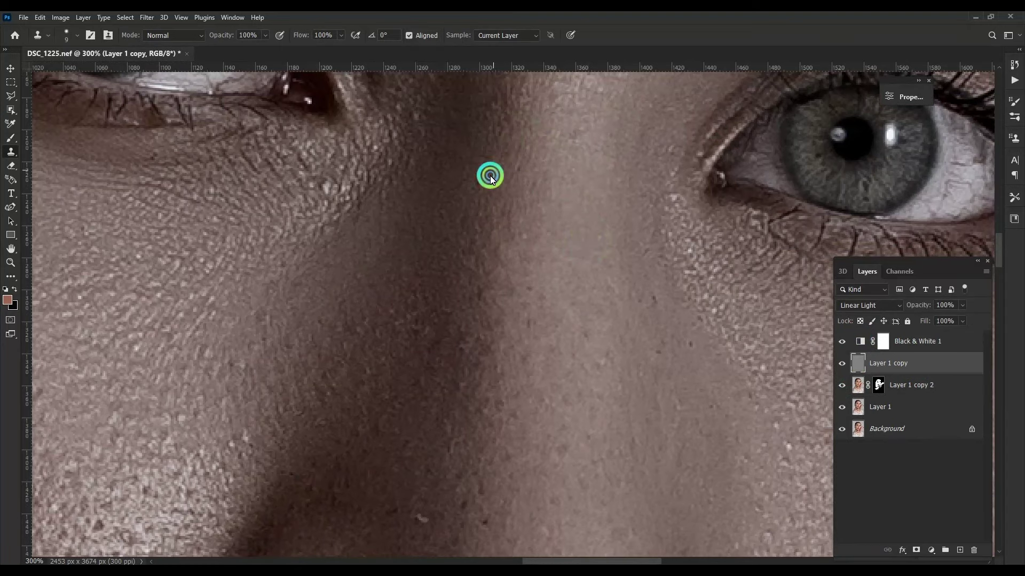
pyautogui.scroll(-2, 500, 233)
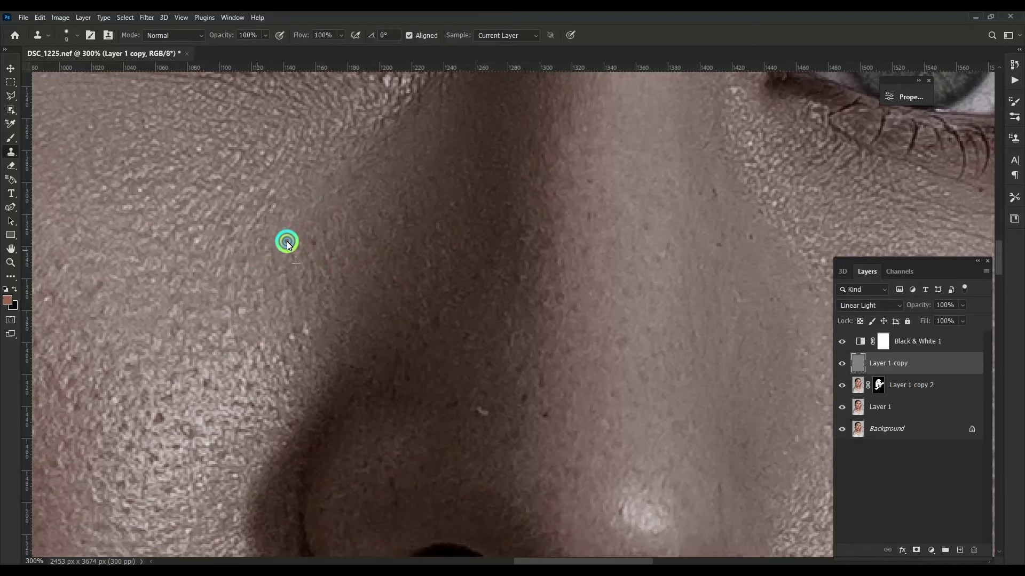
pyautogui.scroll(-2, 286, 241)
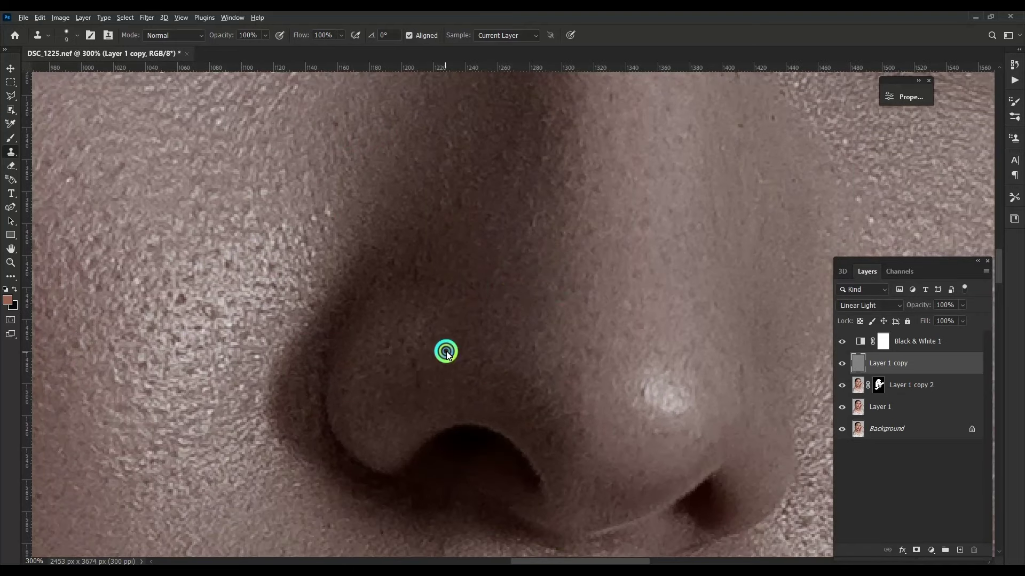
pyautogui.hscroll(-4, 474, 315)
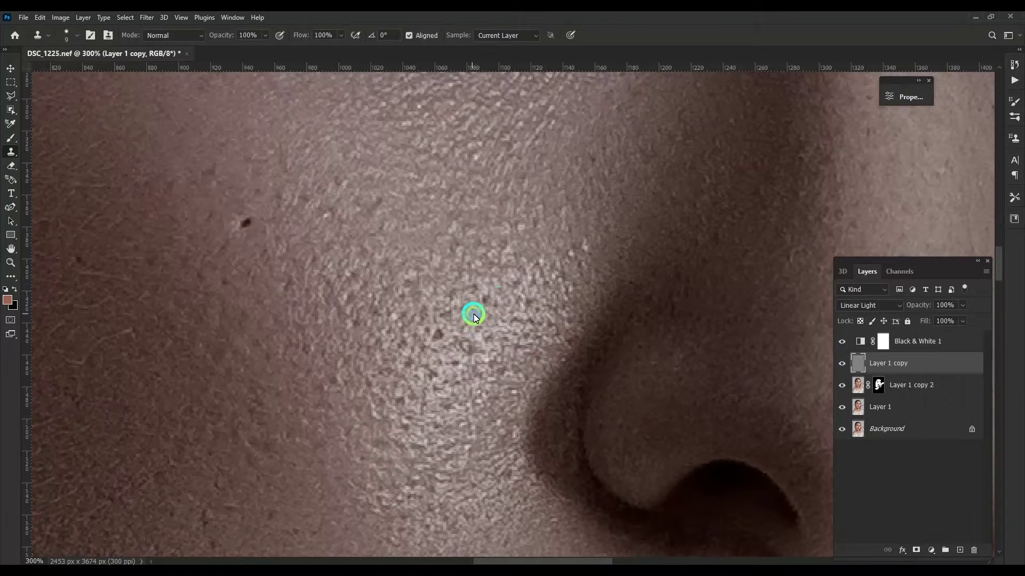
pyautogui.moveTo(447, 312)
pyautogui.mouseDown()
pyautogui.moveTo(469, 350)
pyautogui.moveTo(407, 330)
pyautogui.moveTo(506, 316)
pyautogui.mouseUp()
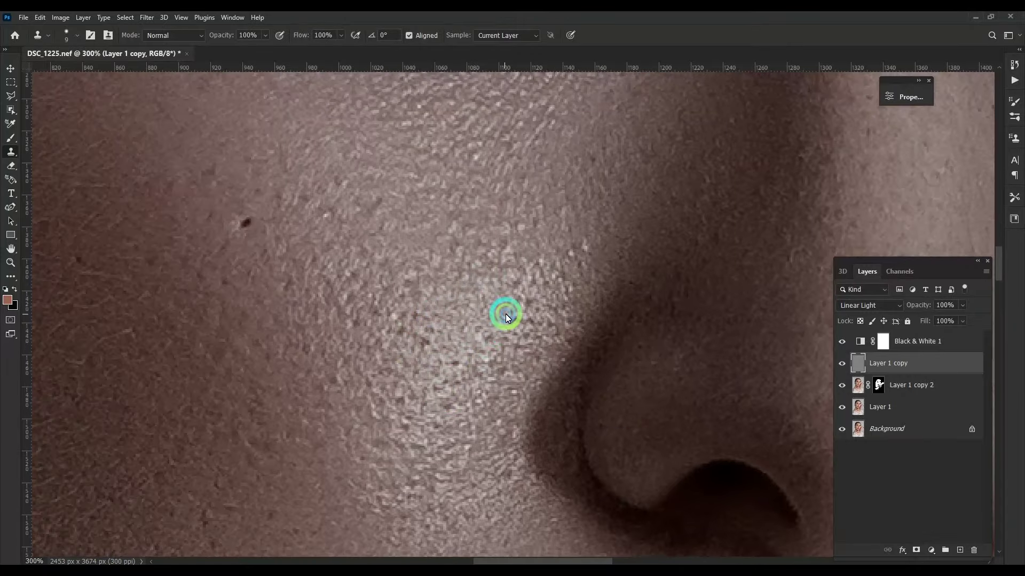
pyautogui.hscroll(-3, 373, 298)
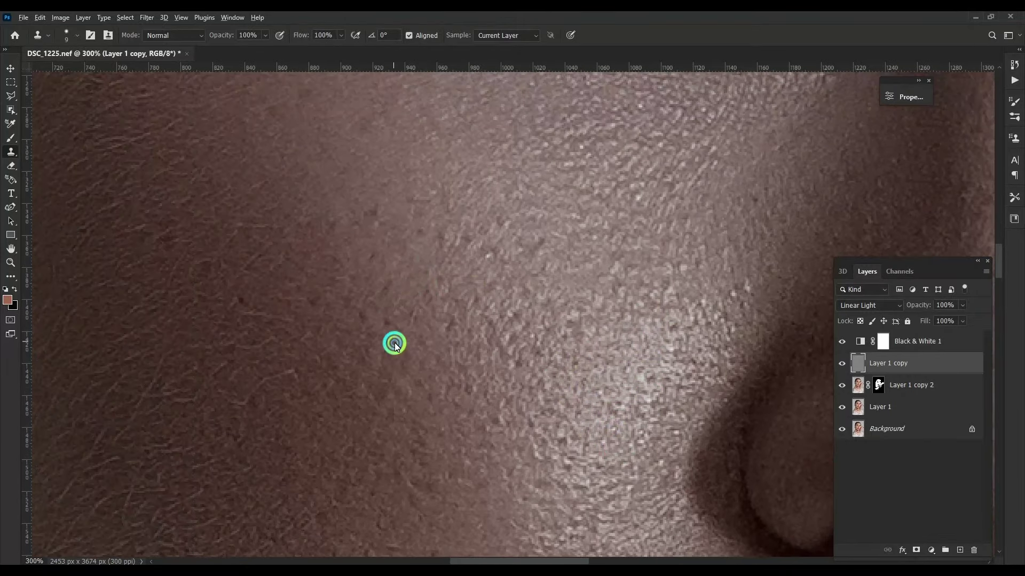
pyautogui.moveTo(367, 225)
pyautogui.mouseDown()
pyautogui.moveTo(471, 240)
pyautogui.moveTo(450, 343)
pyautogui.moveTo(505, 319)
pyautogui.mouseUp()
# Clone away texture flaws below the eye.
pyautogui.hscroll(-4, 481, 283)
pyautogui.hscroll(-5, 454, 315)
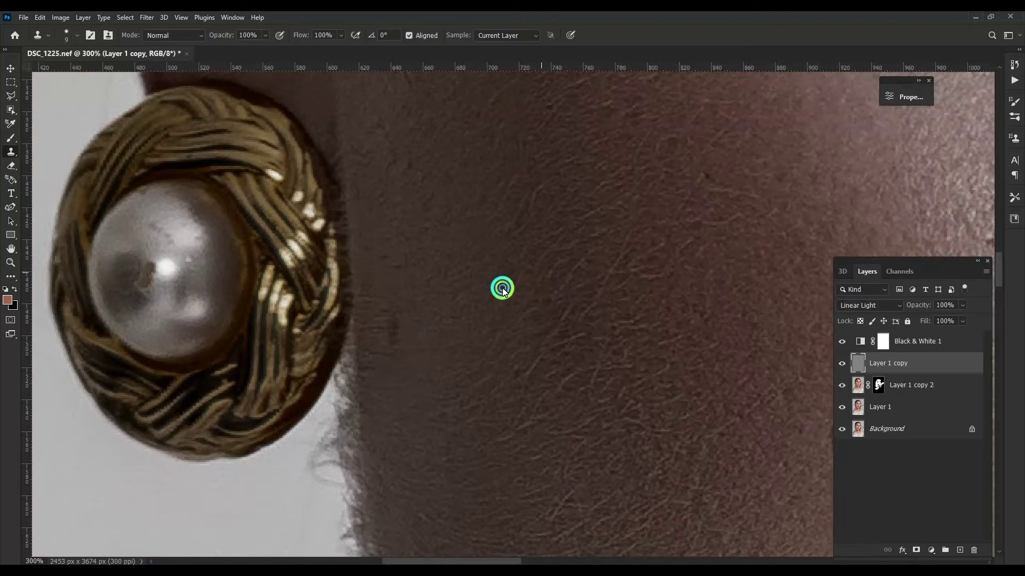
pyautogui.scroll(3, 394, 311)
pyautogui.scroll(1, 409, 256)
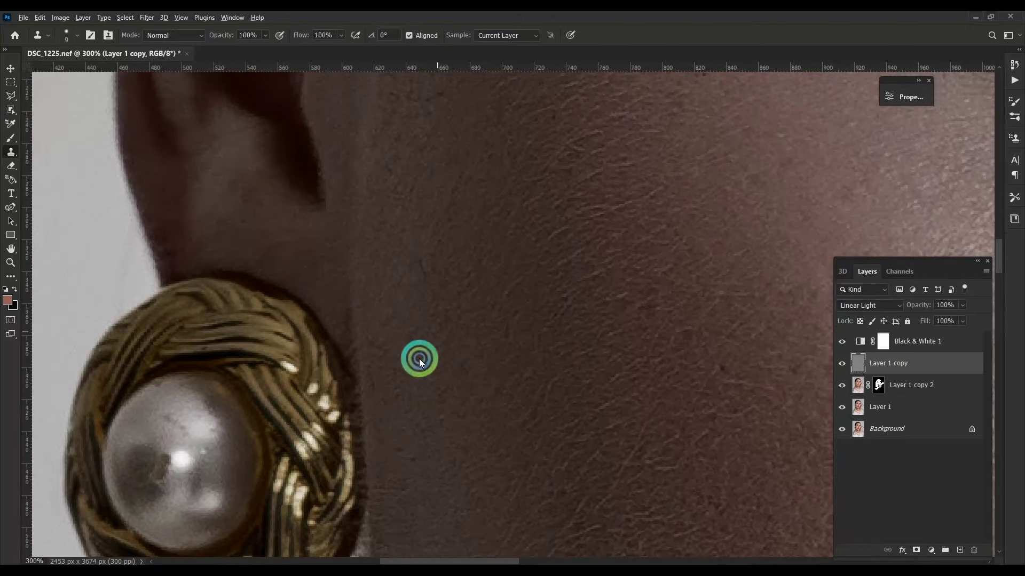
pyautogui.hscroll(10, 389, 350)
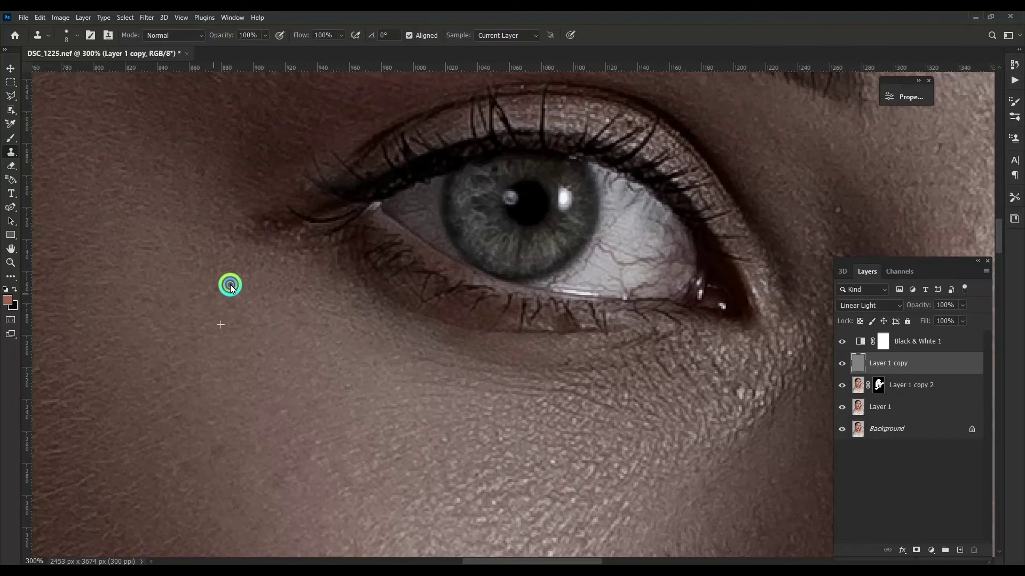
pyautogui.hscroll(3, 320, 278)
pyautogui.scroll(-1, 321, 277)
pyautogui.scroll(-1, 365, 228)
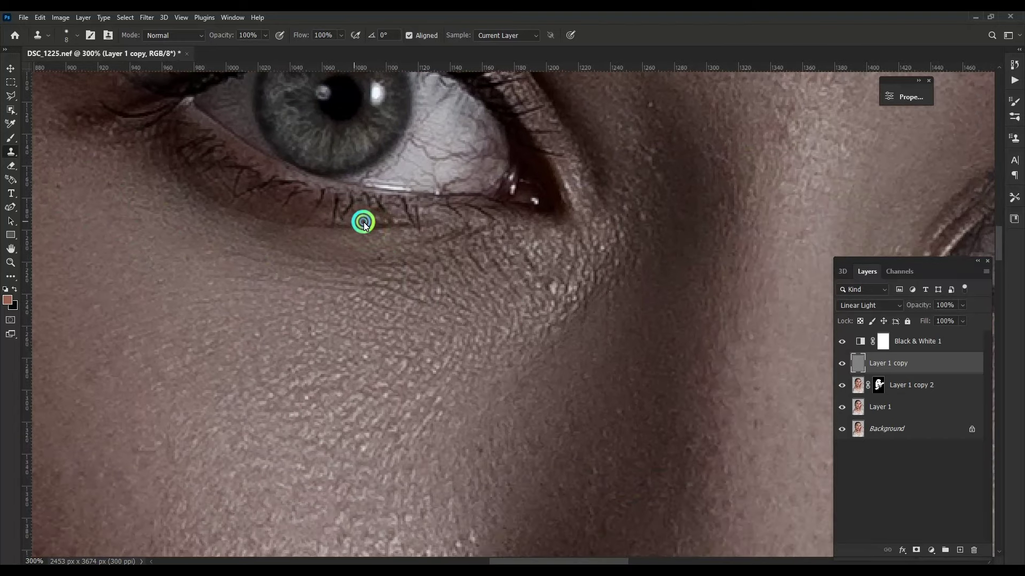
pyautogui.hscroll(1, 363, 222)
pyautogui.scroll(-1, 364, 223)
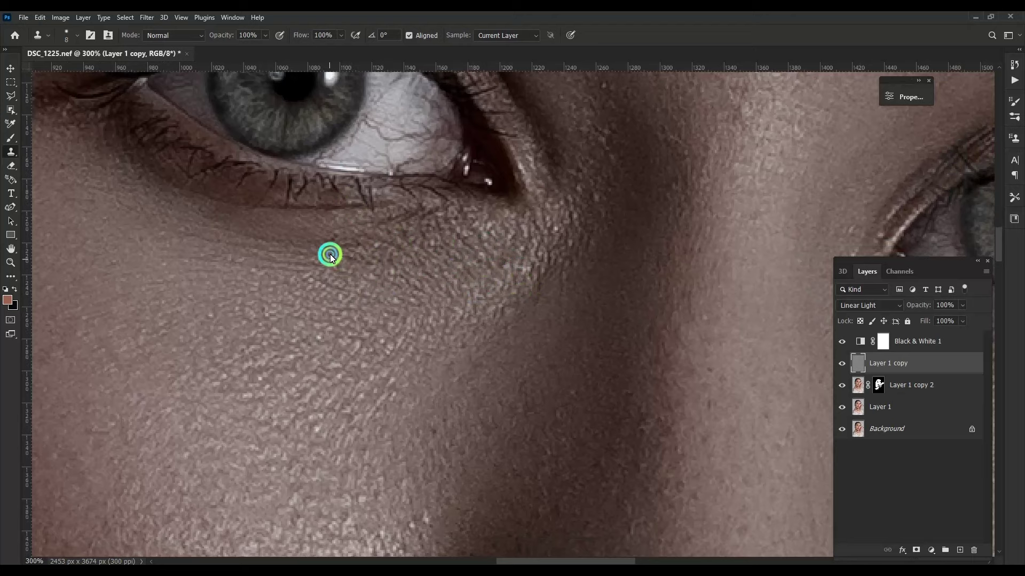
pyautogui.moveTo(331, 255); pyautogui.dragTo(332, 245)
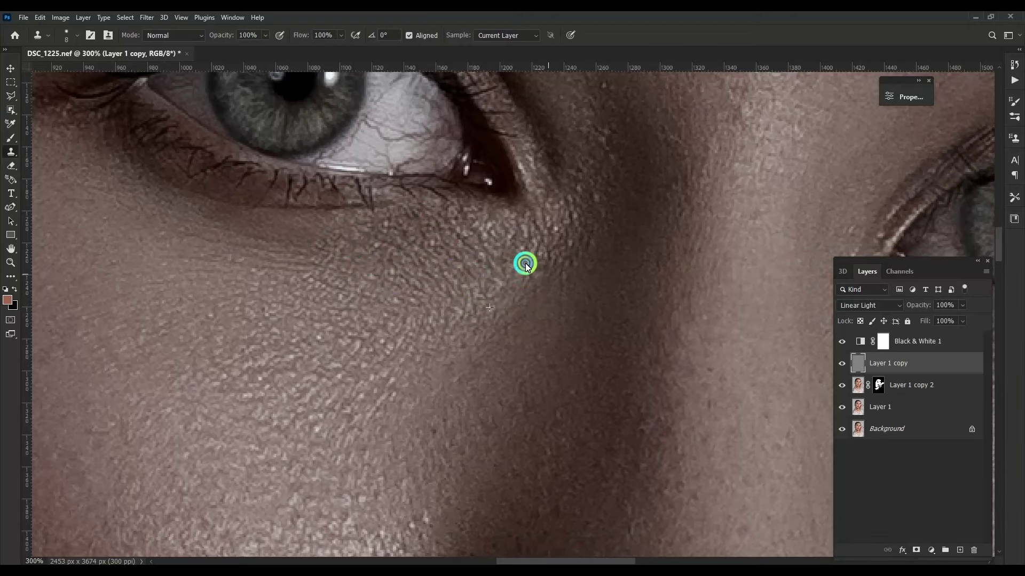
# Clone clean texture over the skin flaws on the forehead.
pyautogui.scroll(4, 522, 265)
pyautogui.hscroll(6, 523, 265)
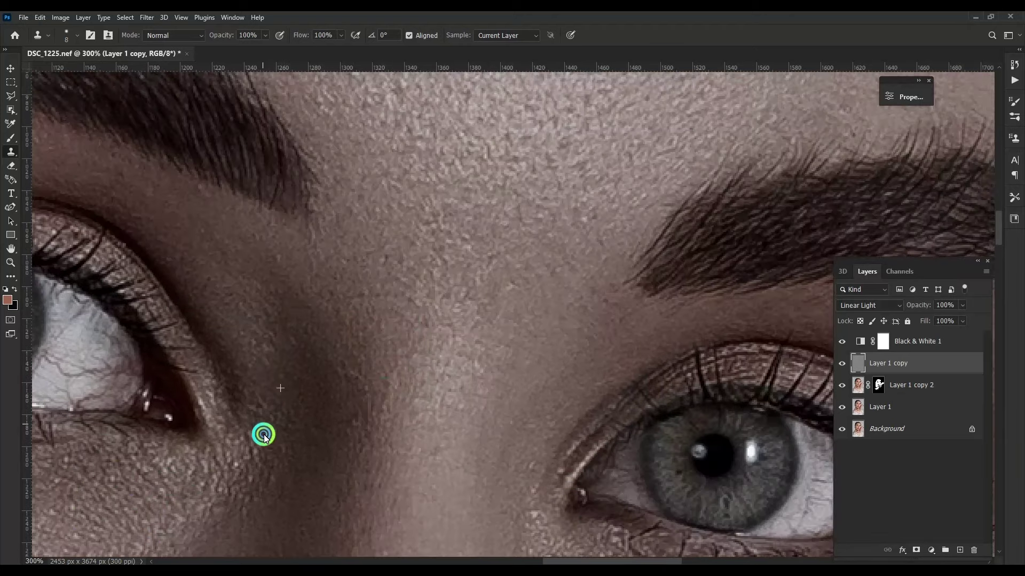
pyautogui.scroll(3, 427, 374)
pyautogui.hscroll(6, 427, 374)
pyautogui.scroll(-2, 521, 408)
pyautogui.hscroll(2, 521, 408)
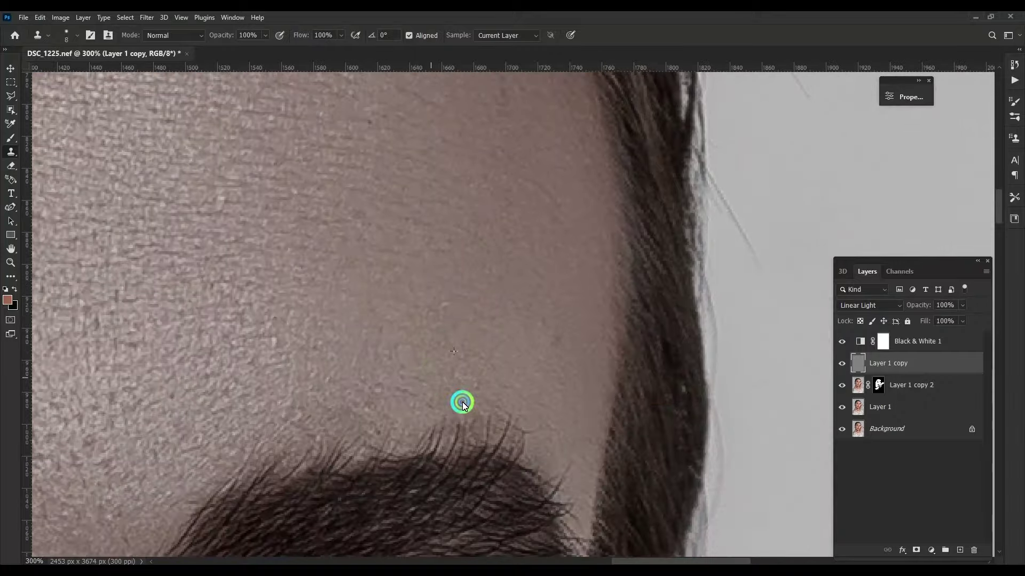
pyautogui.scroll(3, 560, 212)
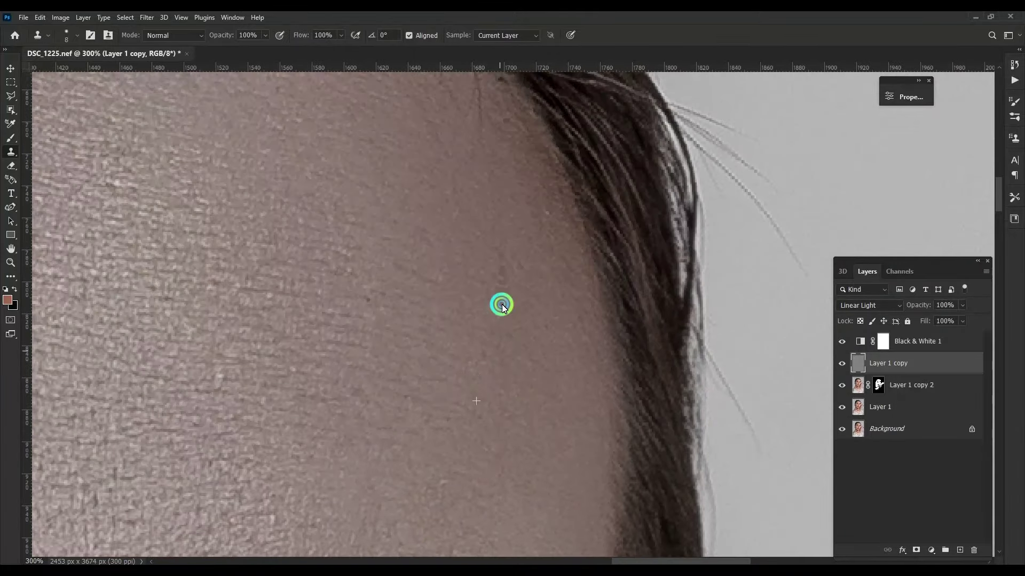
pyautogui.hscroll(-3, 385, 331)
pyautogui.scroll(3, 502, 374)
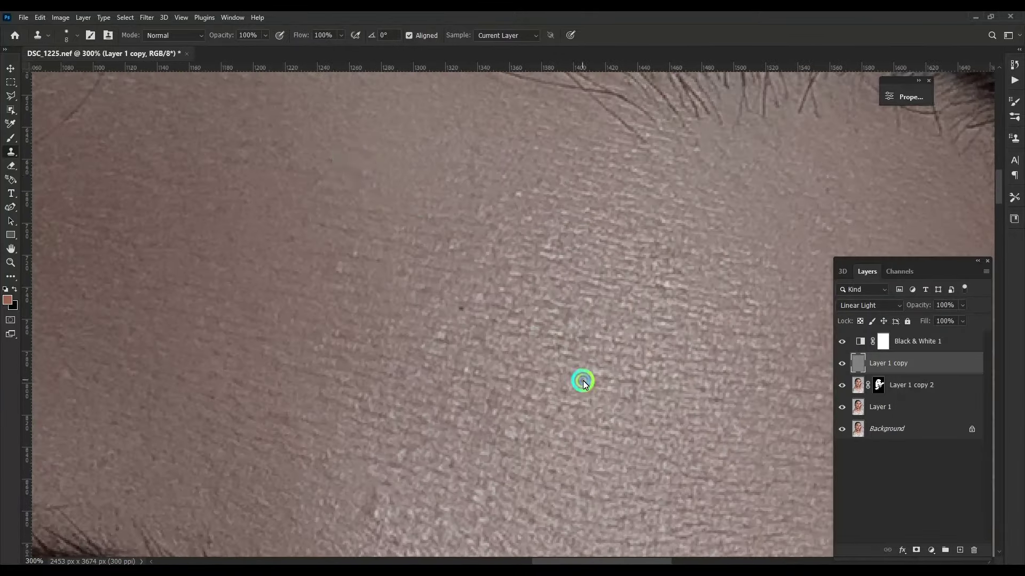
pyautogui.scroll(-2, 533, 321)
pyautogui.scroll(2, 519, 206)
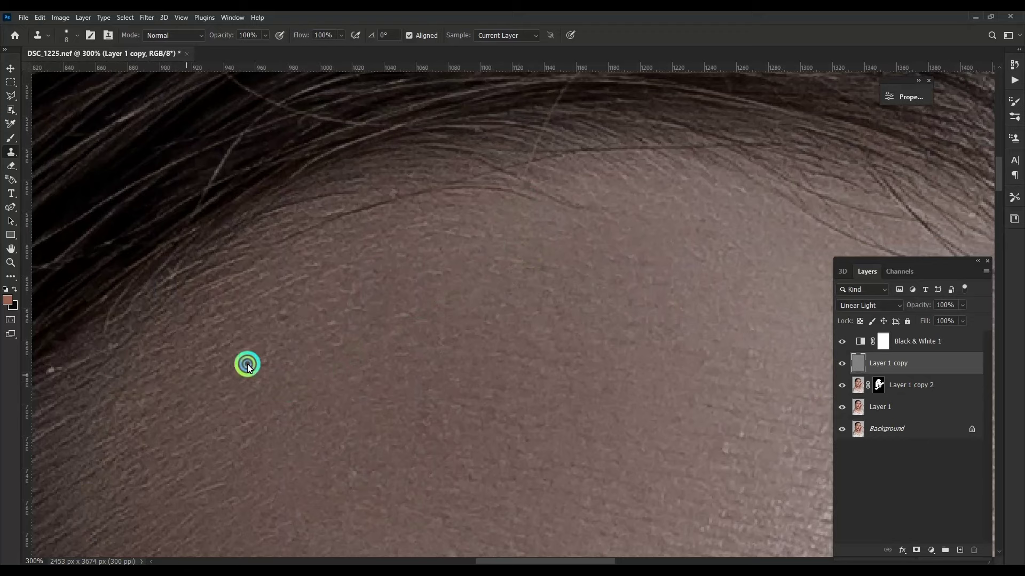
pyautogui.scroll(-3, 304, 310)
pyautogui.hscroll(-3, 304, 311)
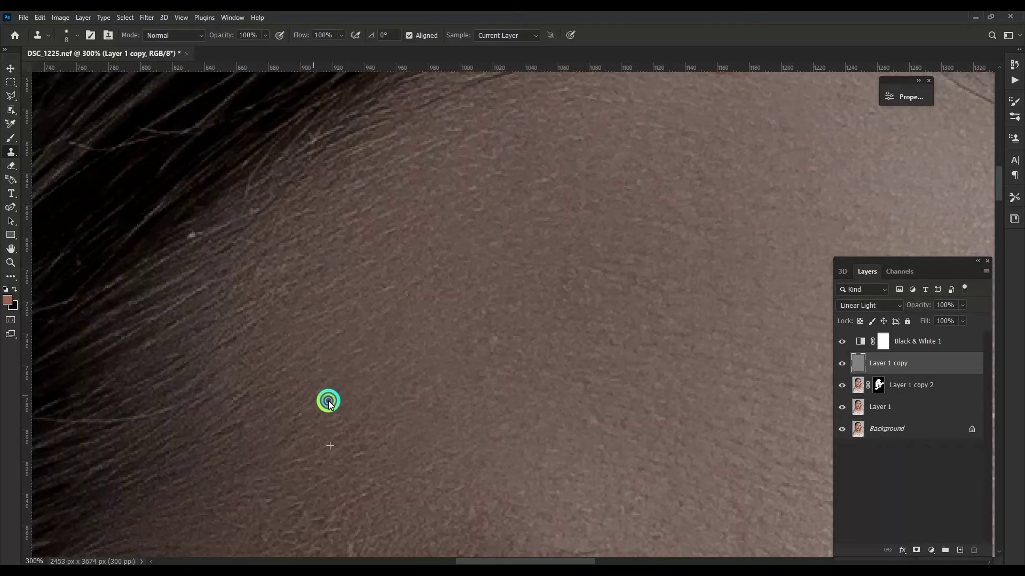
pyautogui.scroll(-3, 329, 401)
pyautogui.hscroll(-2, 328, 401)
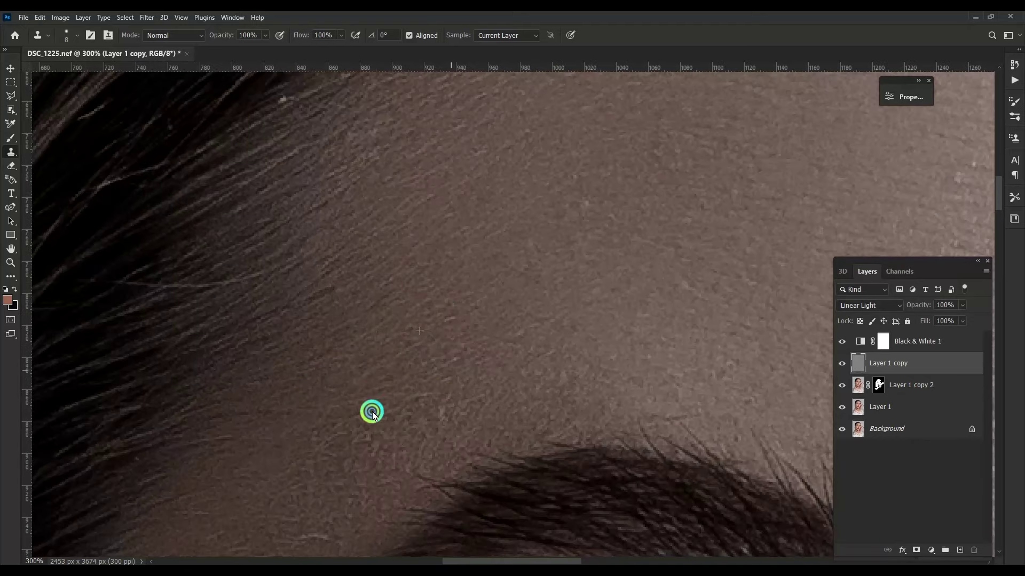
pyautogui.moveTo(373, 412); pyautogui.dragTo(496, 290)
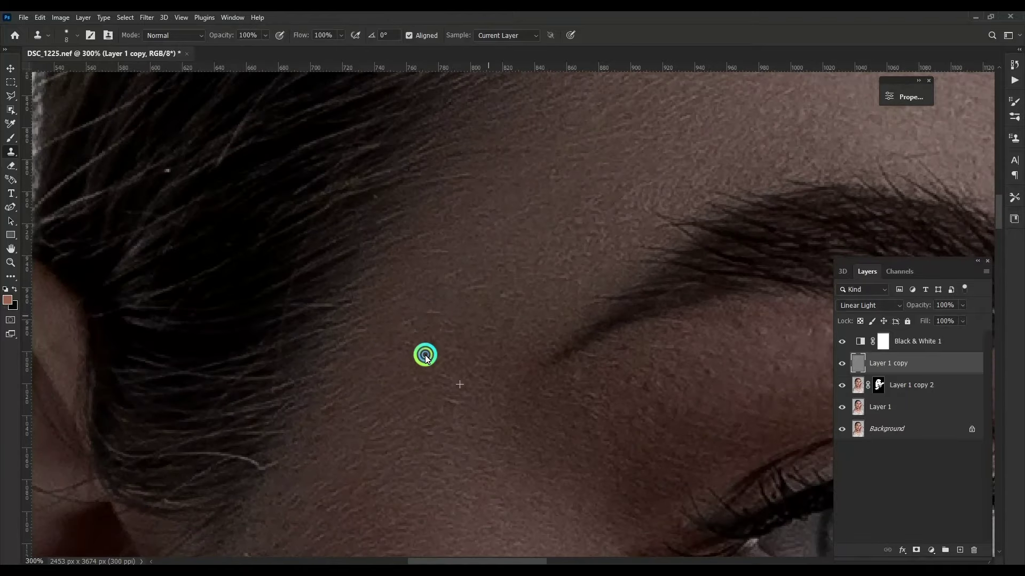
# Pan the view over the ear, the skin in front of it and the earring area.
pyautogui.moveTo(433, 252); pyautogui.dragTo(491, 204)
pyautogui.moveTo(327, 360); pyautogui.dragTo(428, 279)
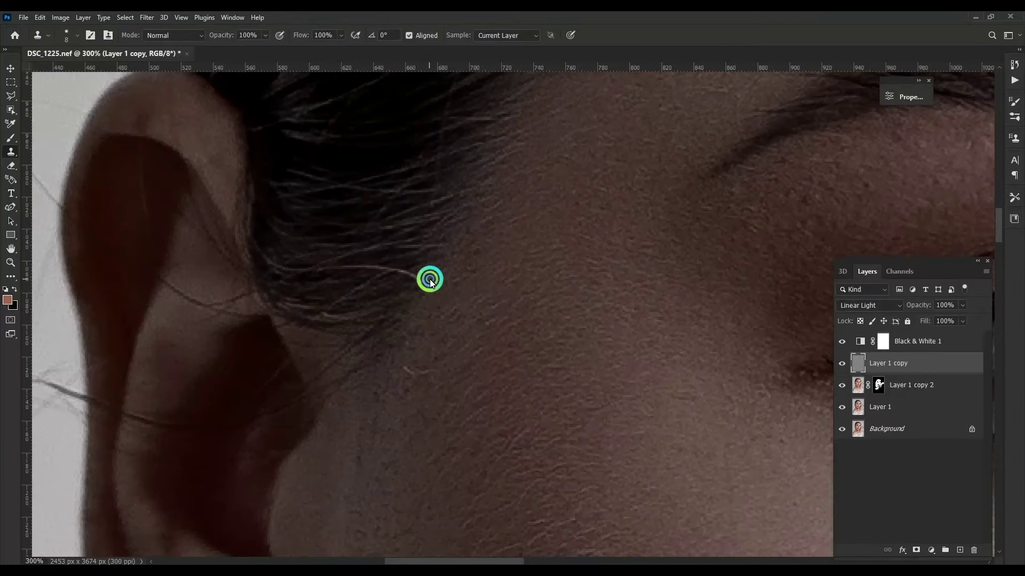
pyautogui.moveTo(463, 413); pyautogui.dragTo(450, 307)
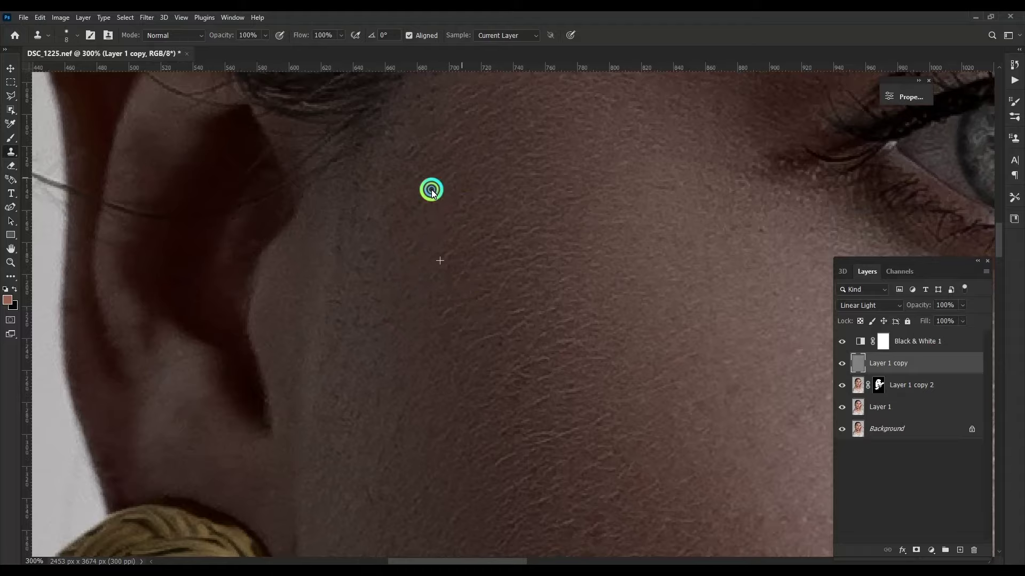
pyautogui.scroll(-5, 454, 180)
pyautogui.scroll(-3, 453, 180)
pyautogui.hscroll(10, 660, 270)
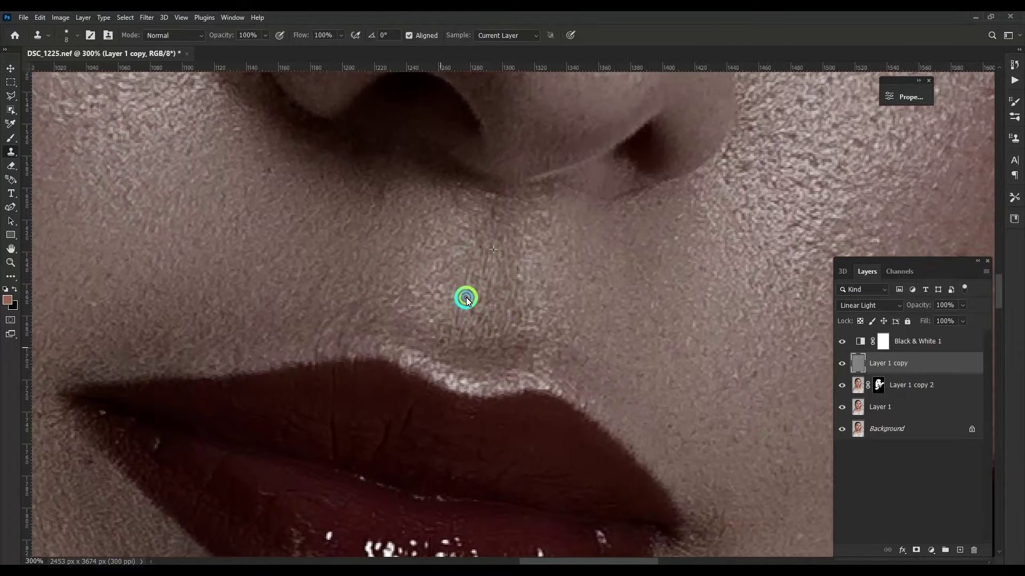
# Sample clean skin below the nose and stamp over rough patches beside the nostril and cheek.
pyautogui.keyDown('alt'); pyautogui.click(363, 203); pyautogui.keyUp('alt')
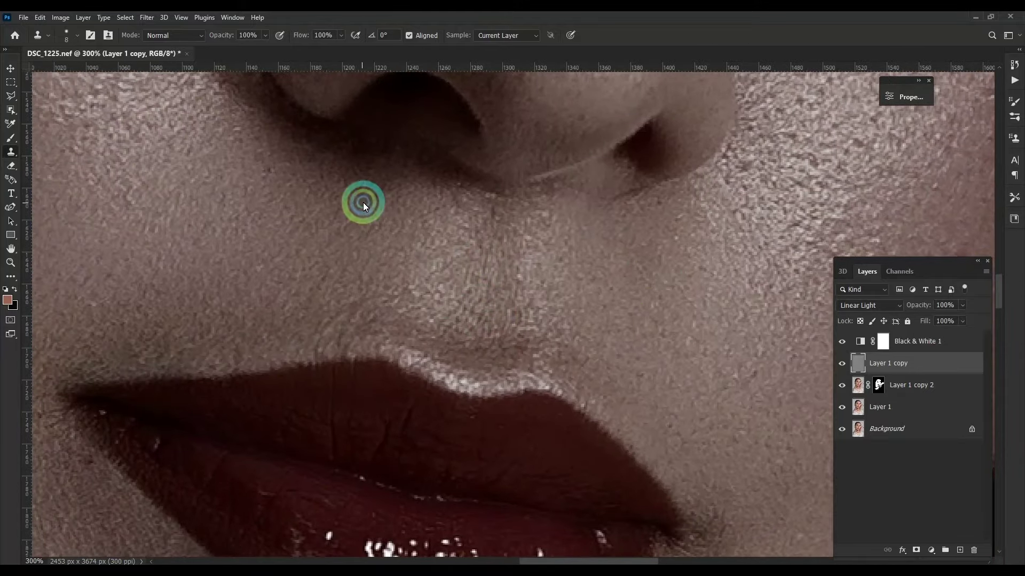
pyautogui.scroll(2, 507, 257)
pyautogui.hscroll(4, 507, 257)
pyautogui.hscroll(2, 512, 320)
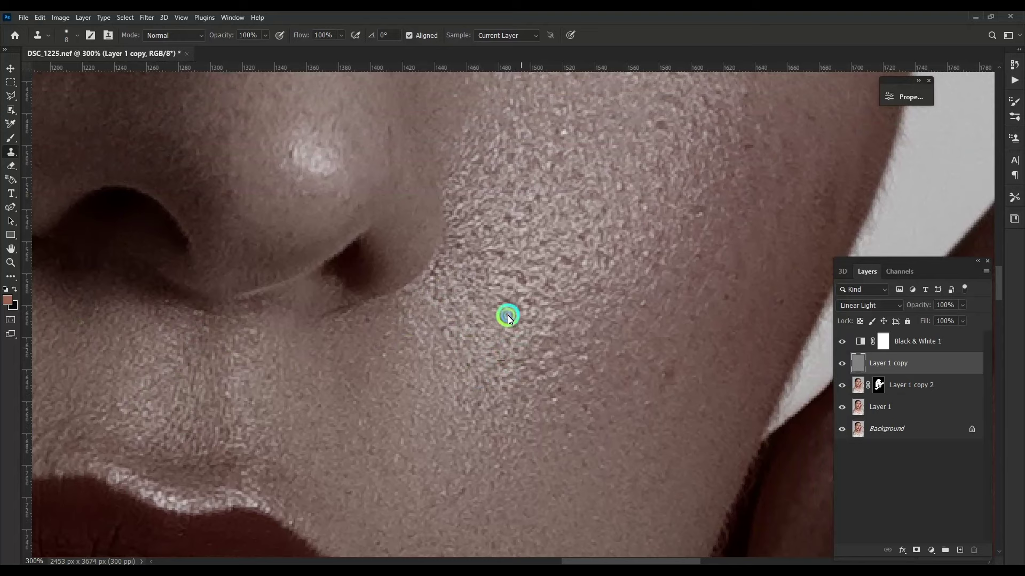
pyautogui.click(435, 290)
pyautogui.click(530, 300)
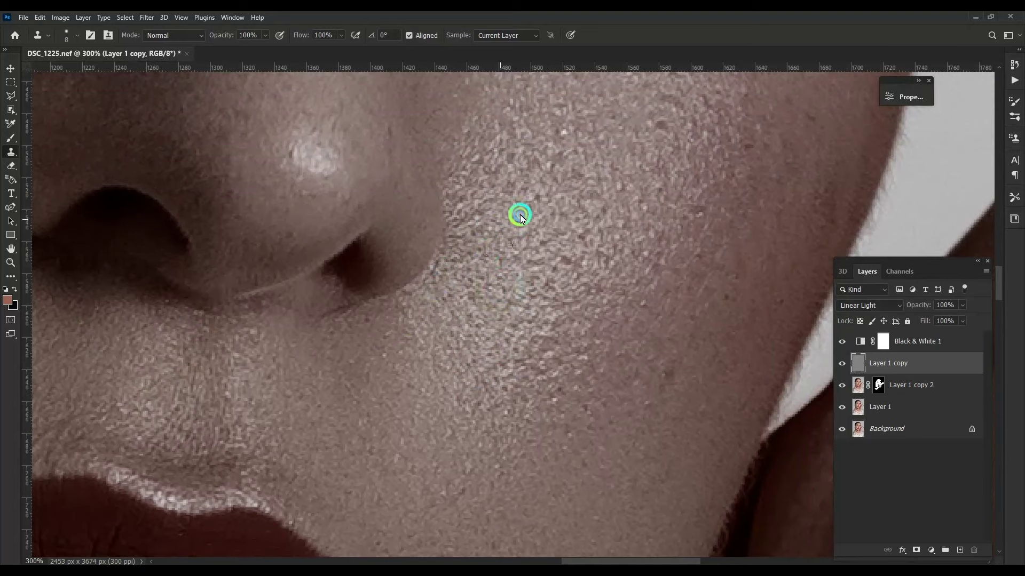
pyautogui.click(536, 276)
pyautogui.click(567, 256)
pyautogui.scroll(2, 551, 307)
pyautogui.hscroll(2, 550, 307)
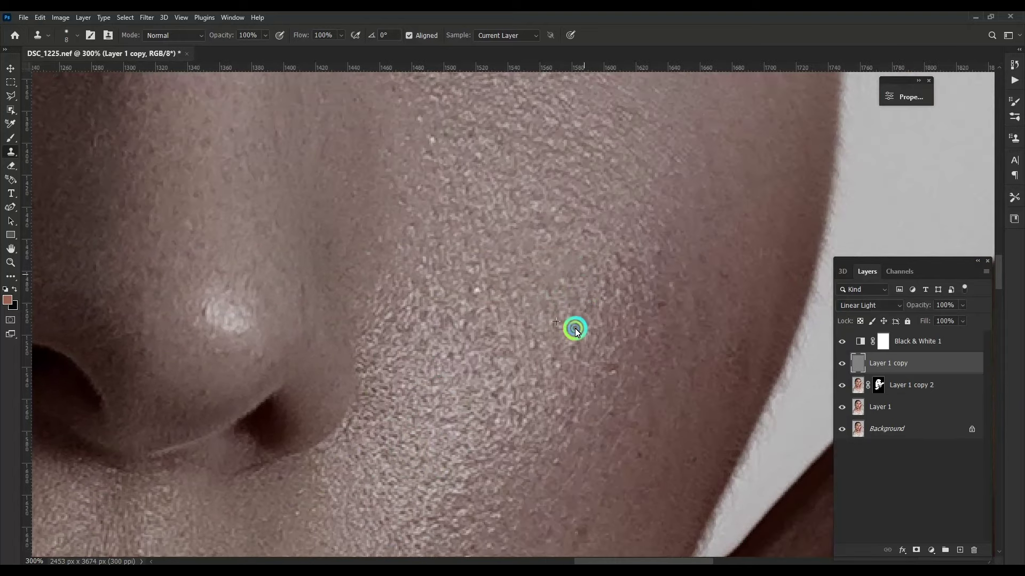
pyautogui.scroll(-2, 575, 328)
pyautogui.click(555, 247)
pyautogui.click(495, 312)
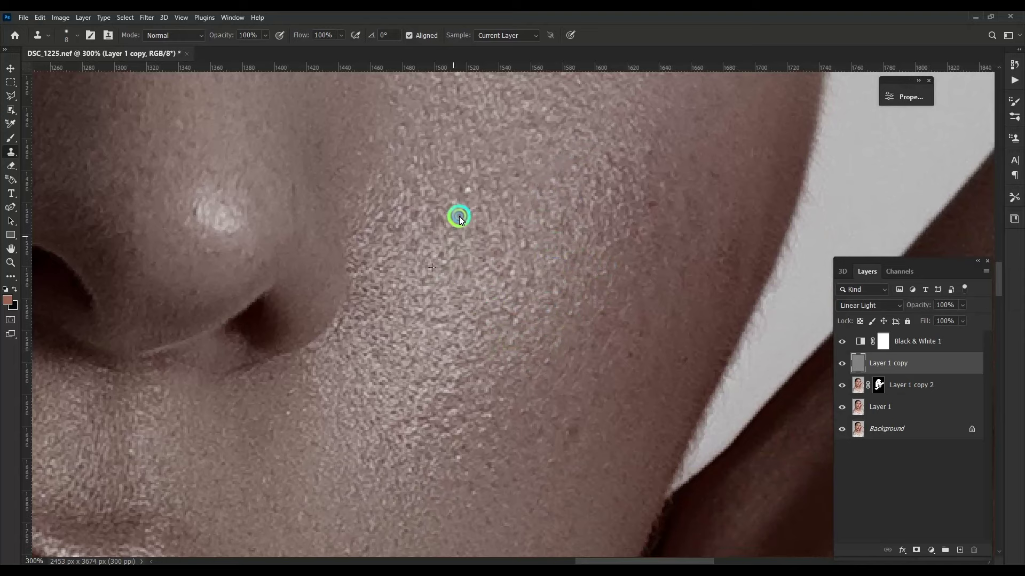
# Smooth the remaining cheek patches near the lip corner and beside the lips.
pyautogui.scroll(-3, 550, 318)
pyautogui.click(550, 317)
pyautogui.scroll(-3, 560, 229)
pyautogui.click(521, 280)
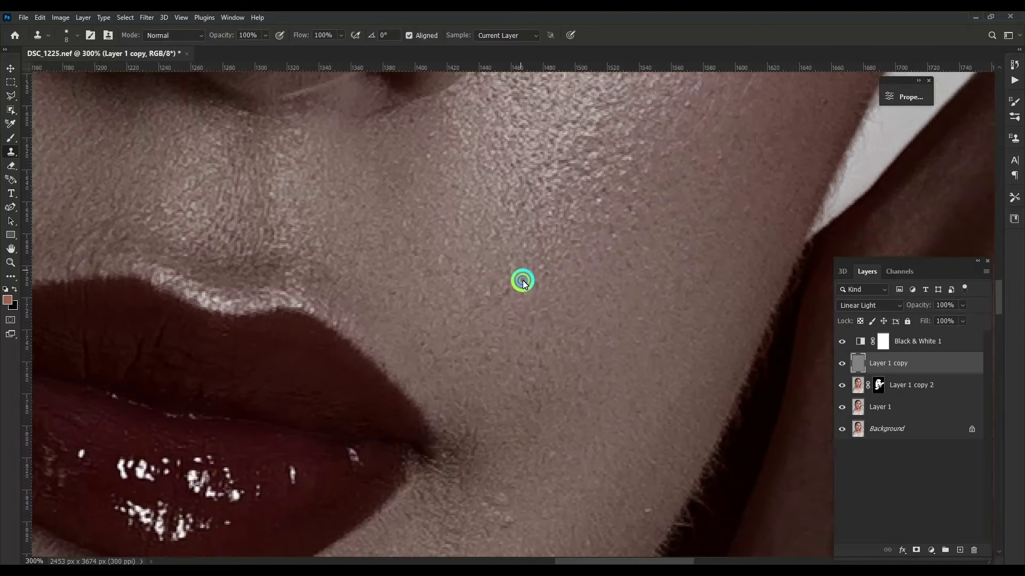
pyautogui.click(544, 327)
pyautogui.click(462, 320)
pyautogui.scroll(-1, 496, 310)
pyautogui.click(531, 299)
# Even out the skin texture below the lower lip.
pyautogui.scroll(-4, 539, 315)
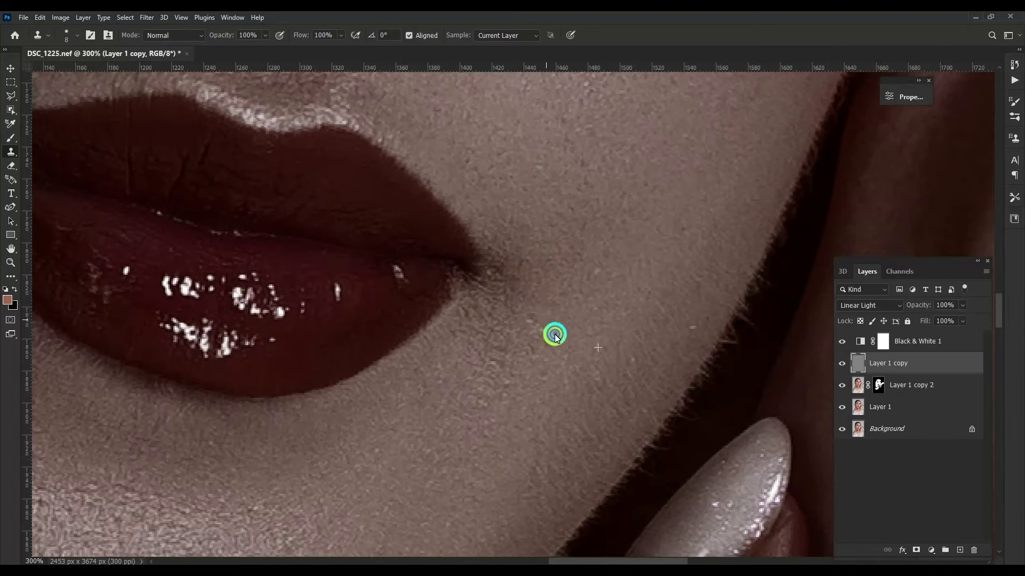
pyautogui.scroll(-3, 544, 347)
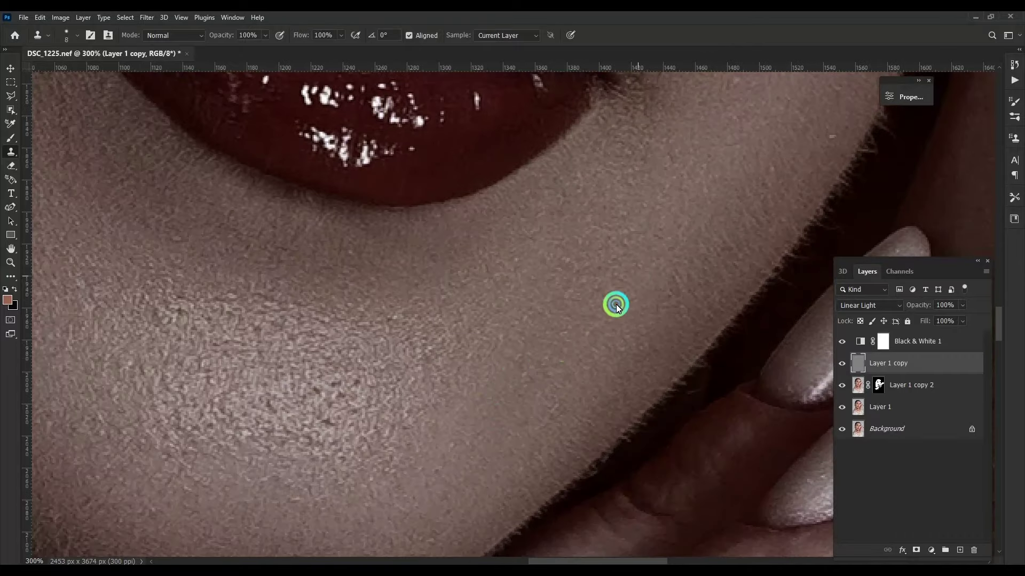
pyautogui.hscroll(-3, 552, 402)
pyautogui.moveTo(465, 354)
pyautogui.mouseDown()
pyautogui.moveTo(489, 290)
pyautogui.moveTo(425, 351)
pyautogui.mouseUp()
pyautogui.moveTo(478, 378)
pyautogui.mouseDown()
pyautogui.moveTo(398, 366)
pyautogui.moveTo(395, 380)
pyautogui.moveTo(423, 395)
pyautogui.moveTo(458, 329)
pyautogui.moveTo(429, 315)
pyautogui.moveTo(460, 350)
pyautogui.moveTo(519, 345)
pyautogui.moveTo(487, 371)
pyautogui.moveTo(511, 389)
pyautogui.mouseUp()
# Smooth the rough skin along the chin and near the jawline.
pyautogui.scroll(1, 313, 266)
pyautogui.hscroll(-3, 425, 279)
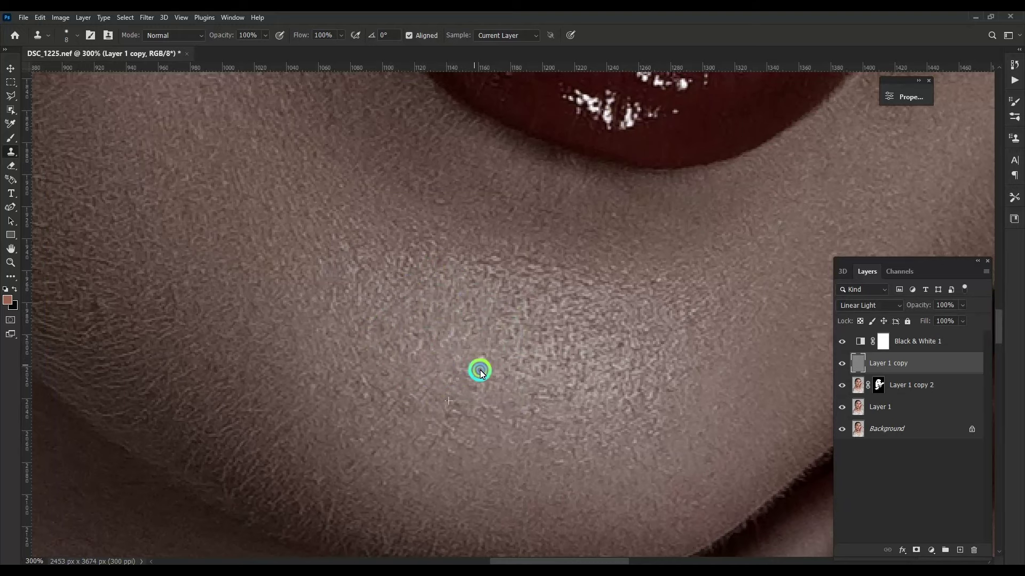
pyautogui.hscroll(-5, 480, 372)
pyautogui.moveTo(346, 268)
pyautogui.mouseDown()
pyautogui.moveTo(345, 235)
pyautogui.moveTo(338, 254)
pyautogui.moveTo(251, 256)
pyautogui.moveTo(304, 331)
pyautogui.mouseUp()
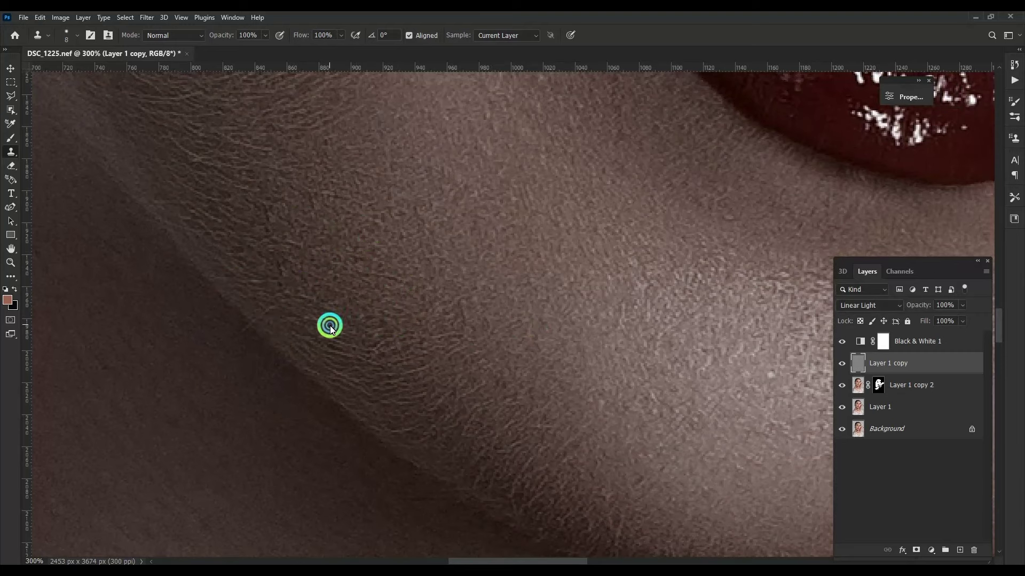
pyautogui.moveTo(268, 277); pyautogui.dragTo(280, 244)
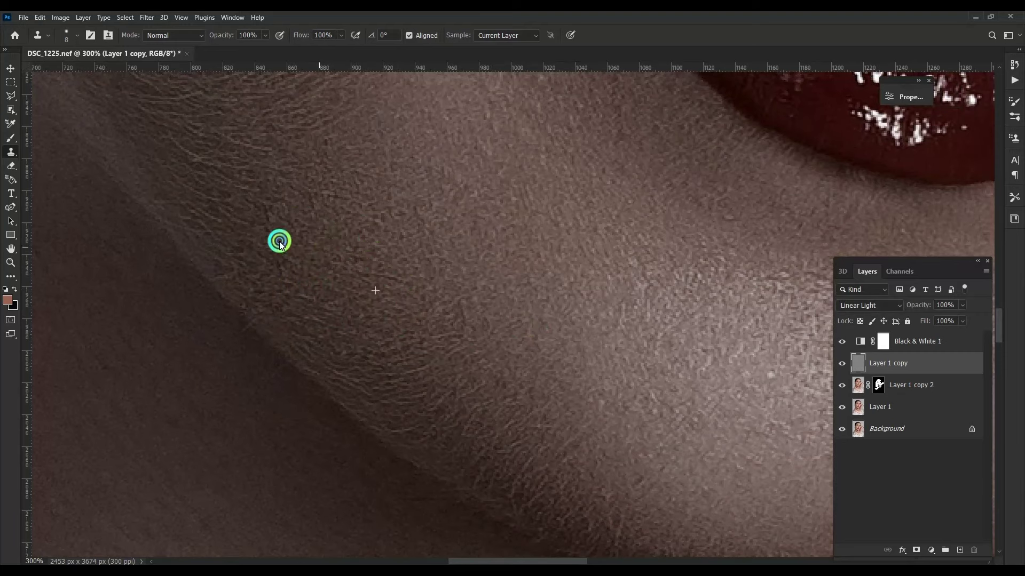
pyautogui.scroll(5, 336, 341)
pyautogui.hscroll(3, 411, 291)
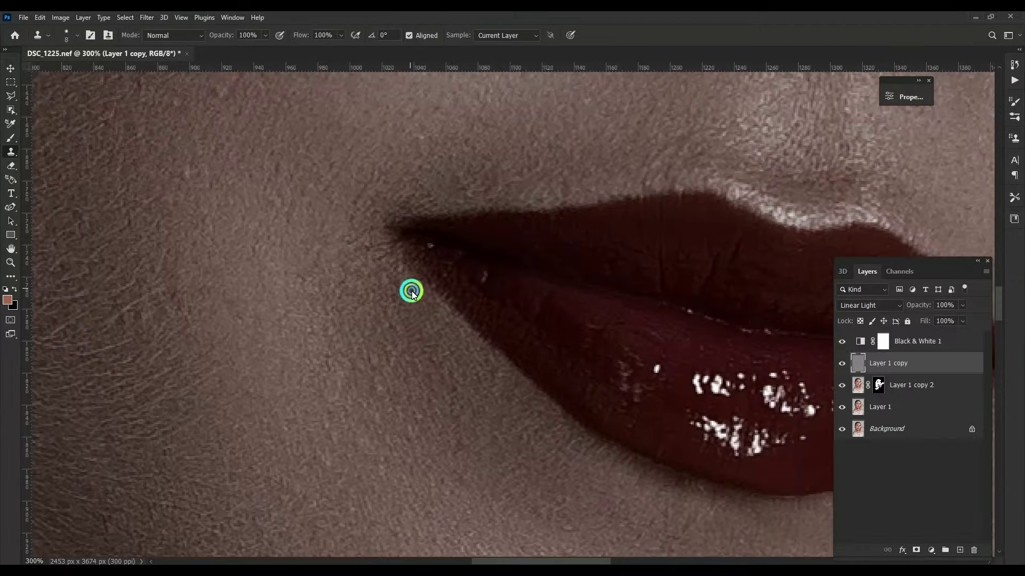
pyautogui.scroll(2, 481, 240)
pyautogui.hscroll(5, 447, 263)
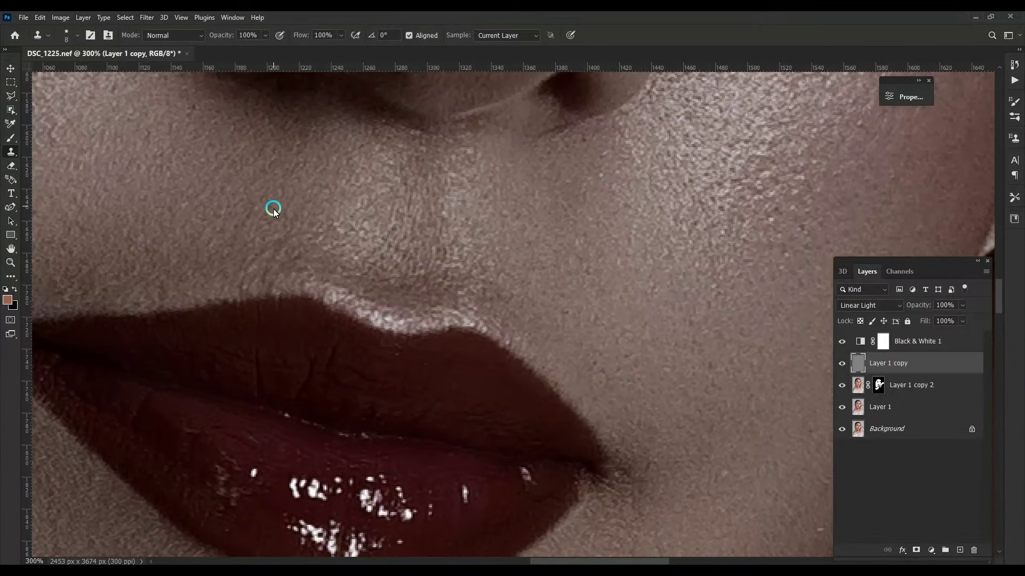
pyautogui.scroll(-5, 406, 220)
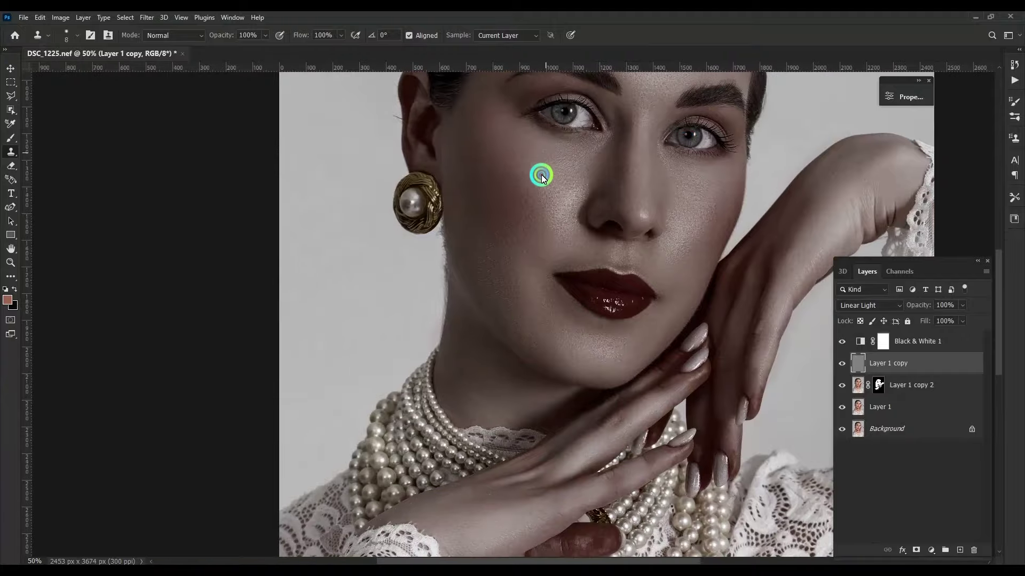
# Clone Stamp the cheek skin left of the mouth corner and along the jawline edge.
pyautogui.scroll(-3, 424, 245)
pyautogui.scroll(4, 562, 366)
pyautogui.scroll(-2, 526, 179)
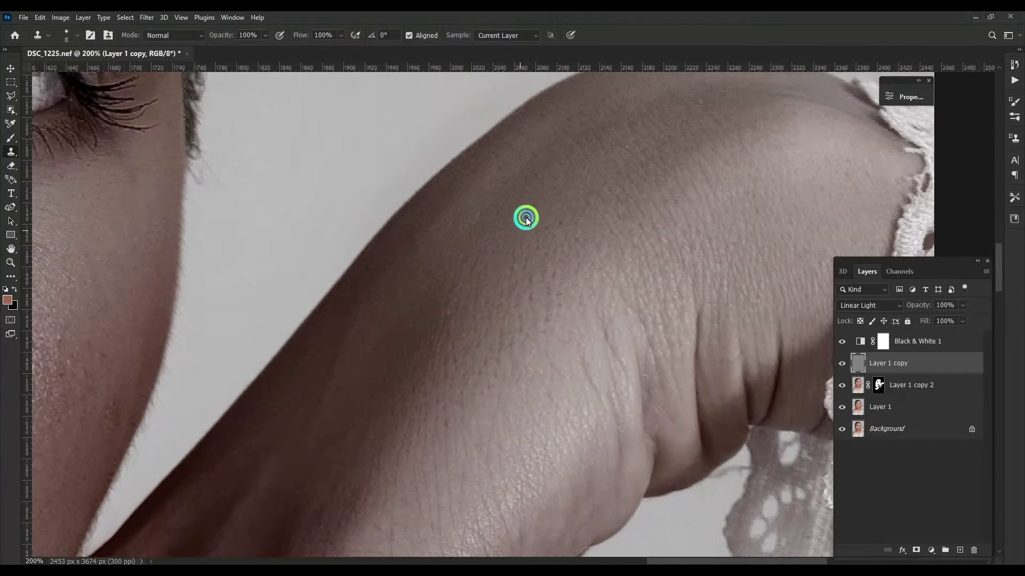
pyautogui.scroll(-2, 482, 208)
pyautogui.hscroll(-10, 427, 256)
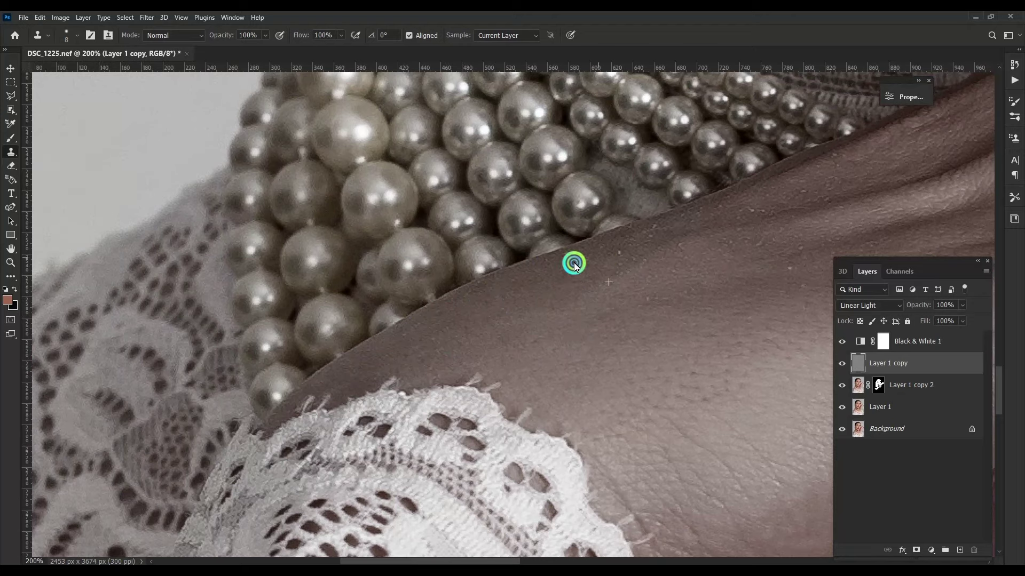
pyautogui.moveTo(635, 267); pyautogui.dragTo(504, 327)
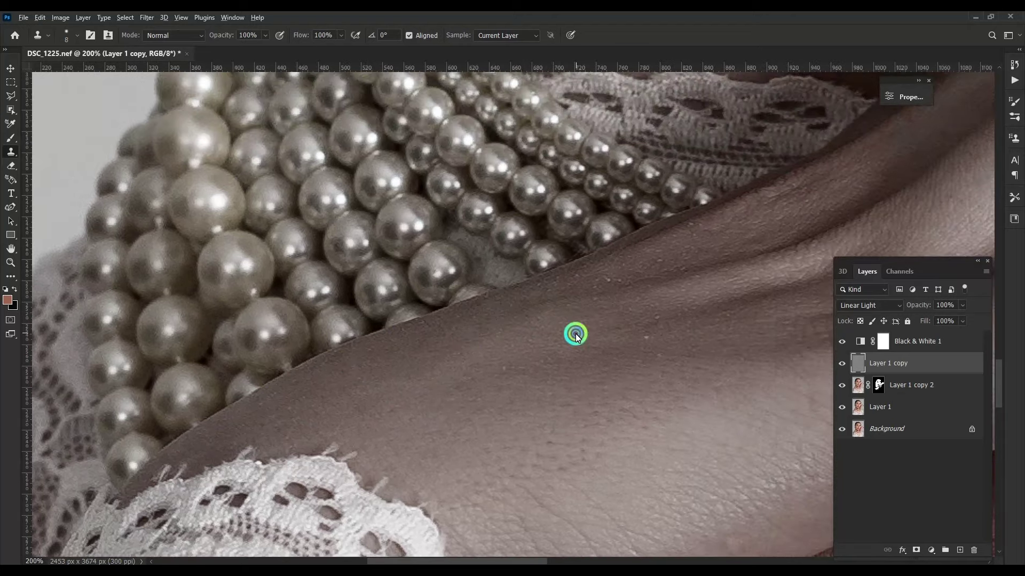
pyautogui.scroll(3, 593, 315)
pyautogui.hscroll(5, 550, 291)
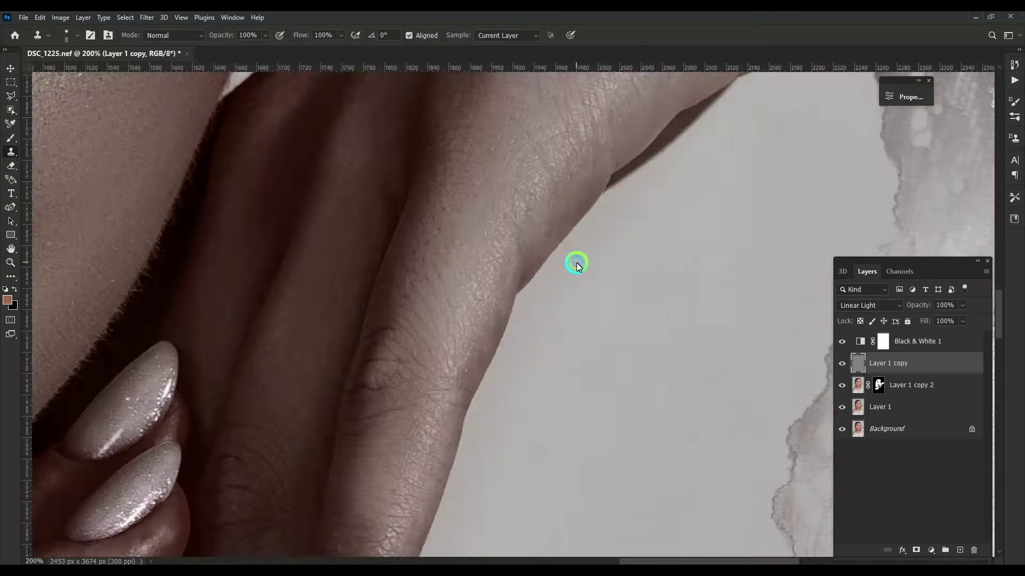
pyautogui.scroll(5, 577, 265)
pyautogui.hscroll(-3, 526, 290)
pyautogui.scroll(1, 526, 291)
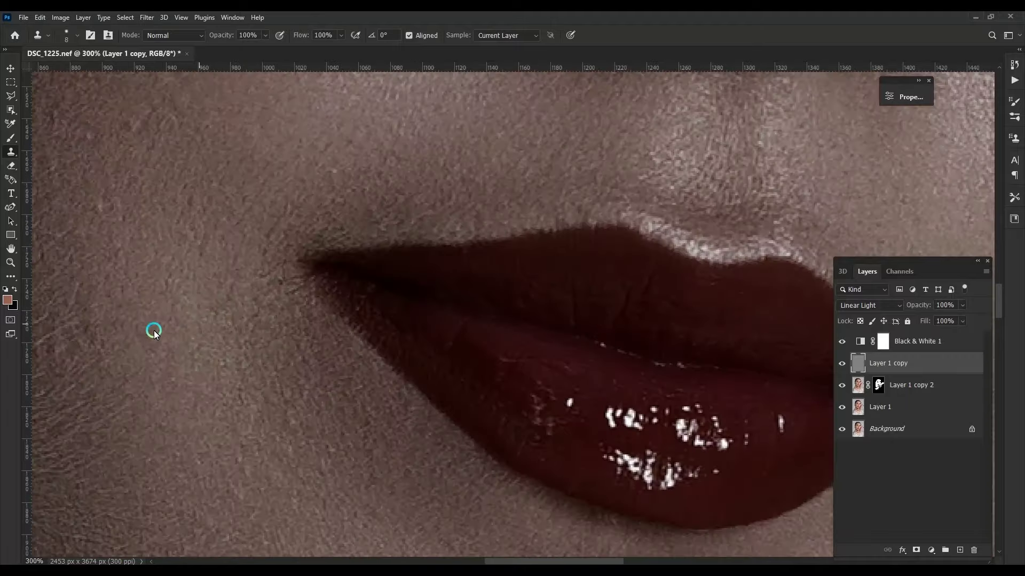
pyautogui.hscroll(-5, 490, 281)
pyautogui.moveTo(361, 350); pyautogui.dragTo(382, 443)
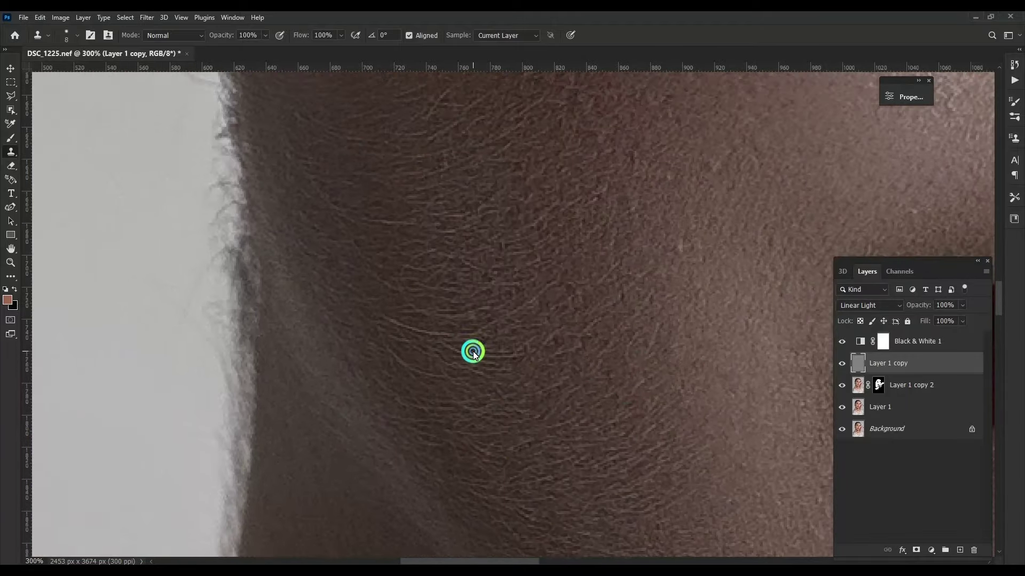
pyautogui.hscroll(-3, 473, 352)
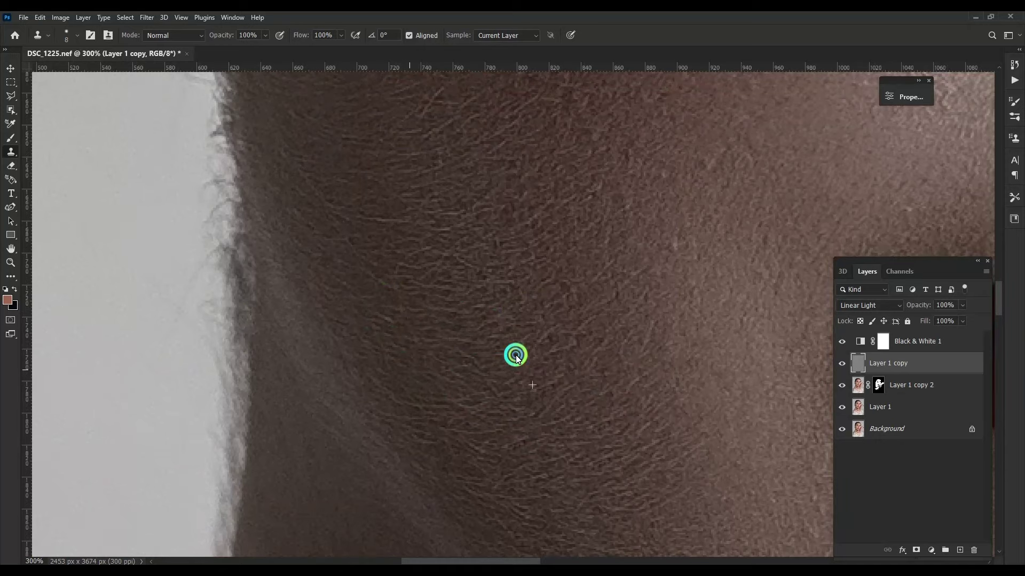
pyautogui.scroll(2, 421, 334)
pyautogui.hscroll(-1, 422, 334)
pyautogui.moveTo(421, 334)
pyautogui.mouseDown()
pyautogui.moveTo(419, 357)
pyautogui.moveTo(451, 291)
pyautogui.mouseUp()
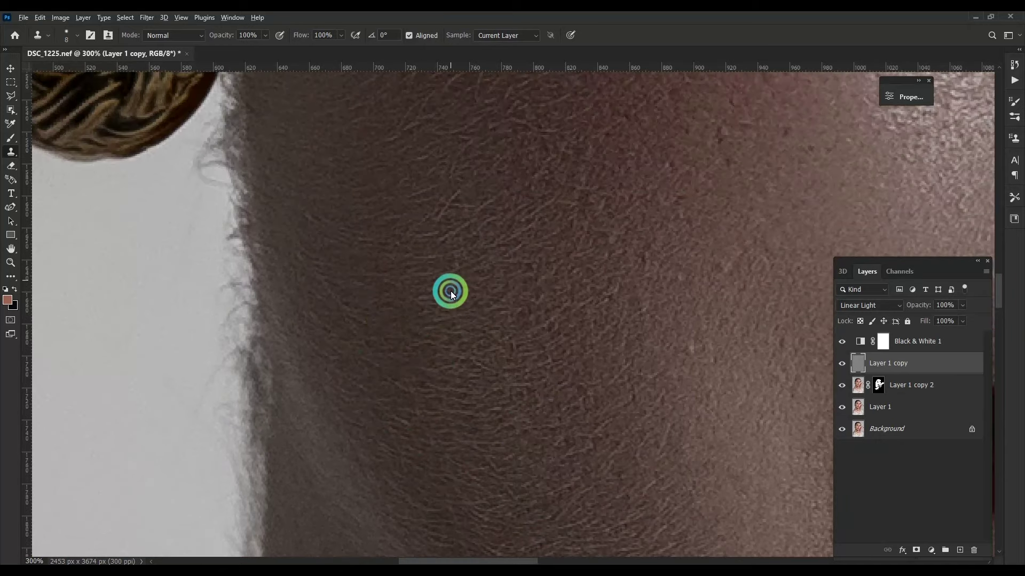
# Clone Stamp the cheek skin beside, below and right of the earring.
pyautogui.scroll(-5, 507, 267)
pyautogui.hscroll(1, 507, 267)
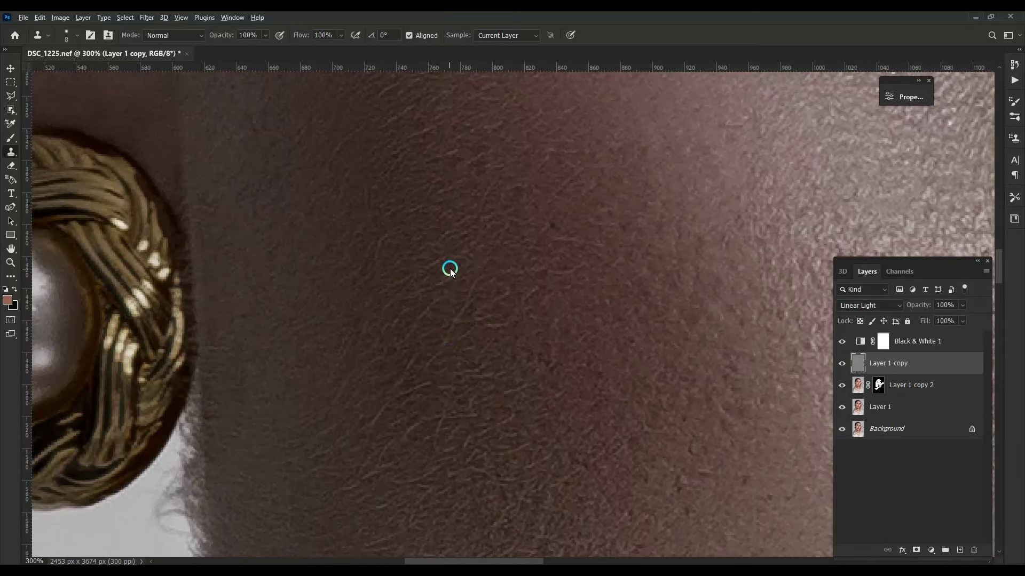
pyautogui.moveTo(375, 305)
pyautogui.mouseDown()
pyautogui.moveTo(447, 304)
pyautogui.moveTo(545, 263)
pyautogui.moveTo(453, 249)
pyautogui.mouseUp()
pyautogui.scroll(3, 555, 265)
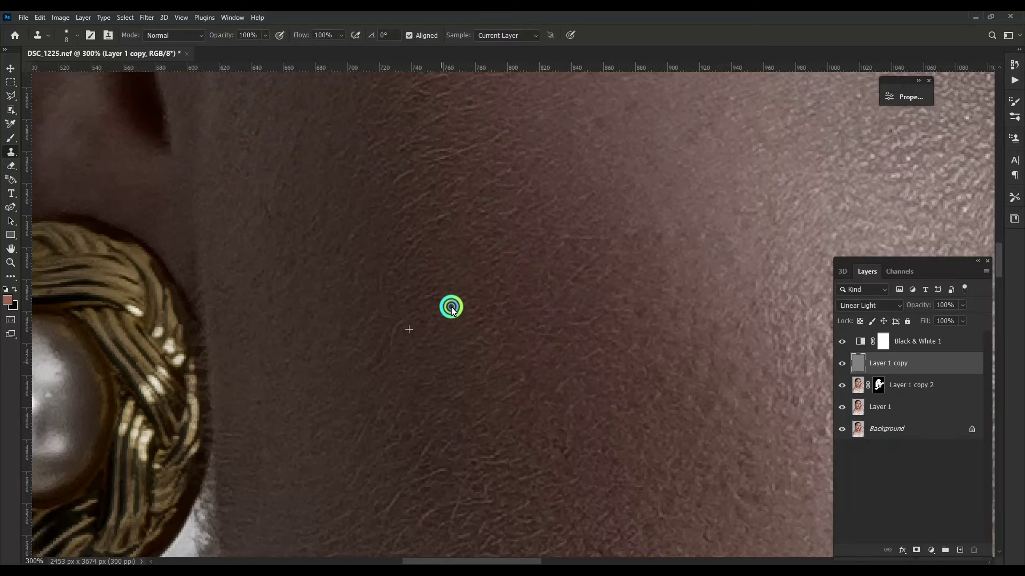
pyautogui.scroll(3, 440, 305)
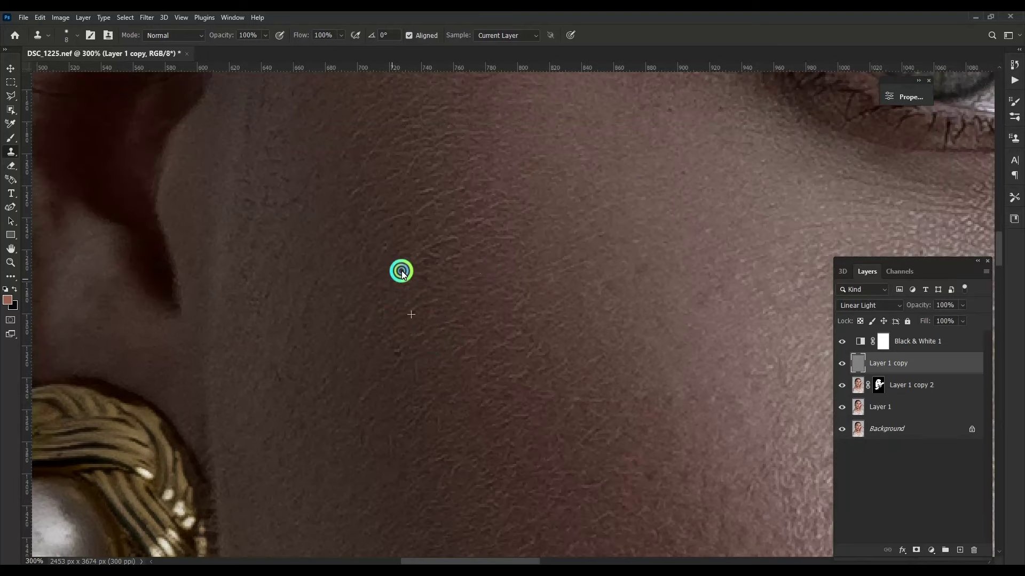
pyautogui.moveTo(451, 265)
pyautogui.mouseDown()
pyautogui.moveTo(483, 215)
pyautogui.moveTo(388, 223)
pyautogui.mouseUp()
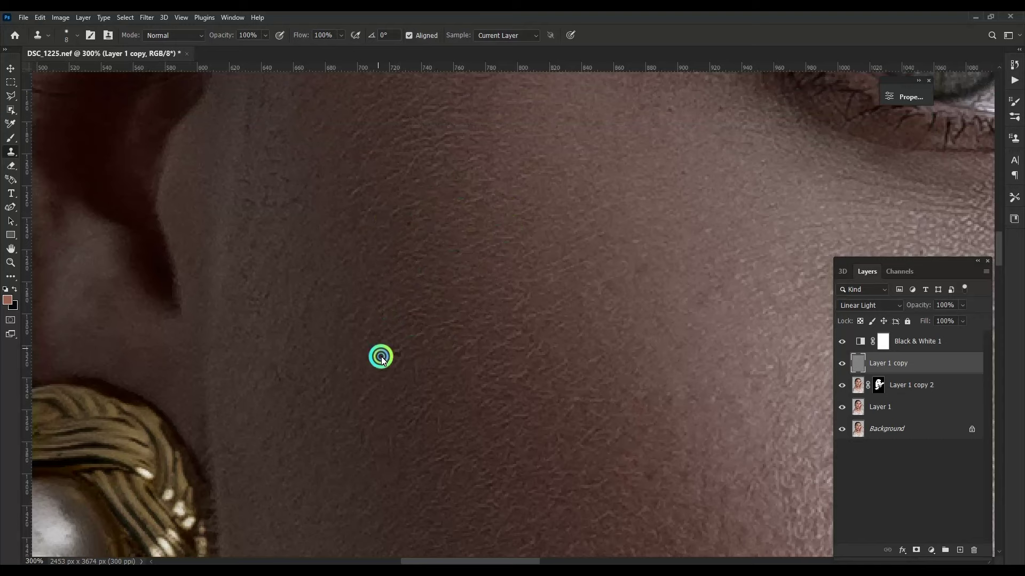
pyautogui.moveTo(381, 359); pyautogui.dragTo(431, 267)
pyautogui.scroll(-3, 444, 353)
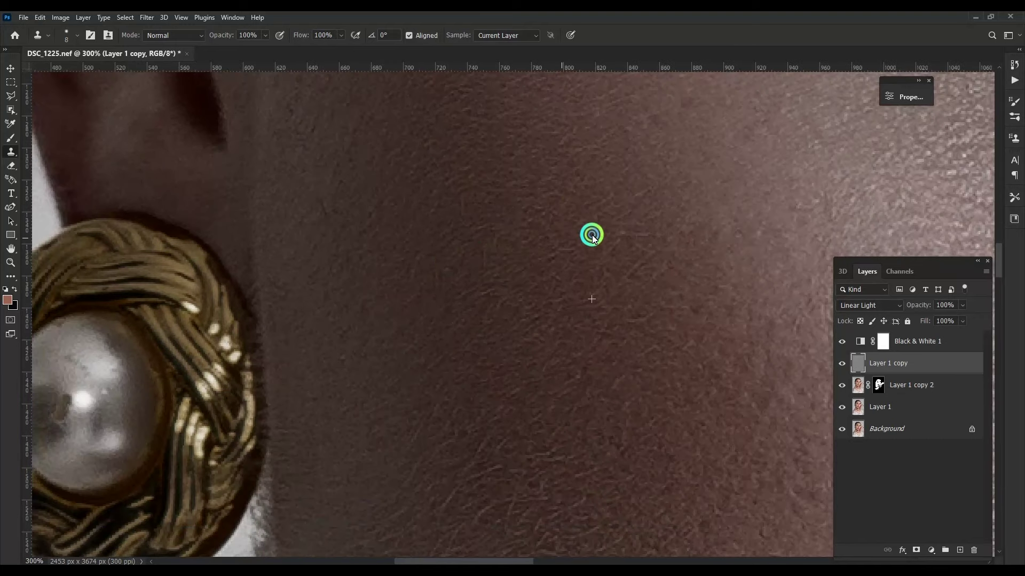
pyautogui.scroll(-3, 450, 238)
pyautogui.moveTo(450, 238)
pyautogui.mouseDown()
pyautogui.moveTo(496, 263)
pyautogui.moveTo(462, 309)
pyautogui.moveTo(514, 340)
pyautogui.mouseUp()
pyautogui.hscroll(3, 410, 386)
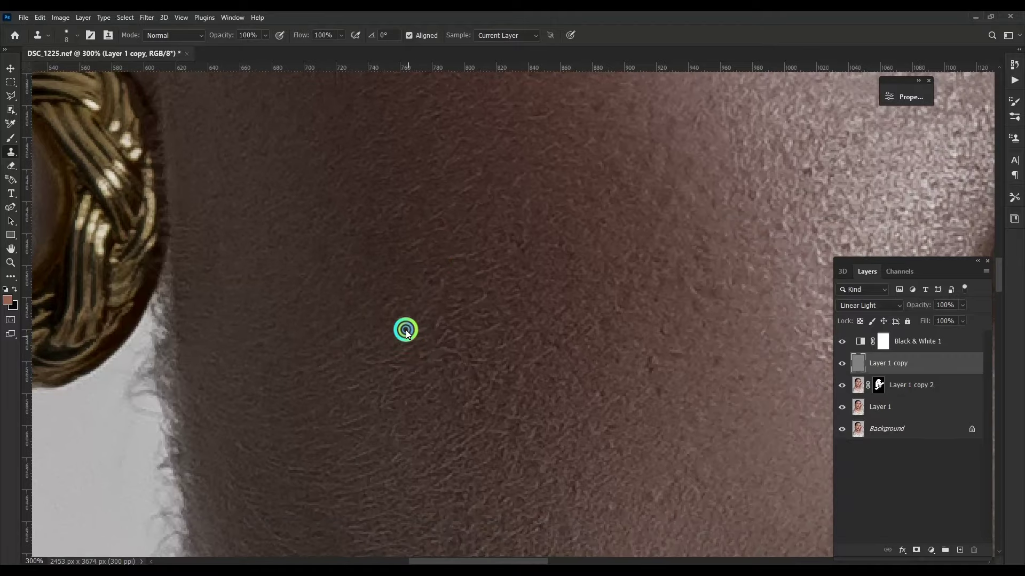
pyautogui.moveTo(406, 327)
pyautogui.mouseDown()
pyautogui.moveTo(463, 297)
pyautogui.moveTo(370, 353)
pyautogui.mouseUp()
# Clone Stamp the rough jaw skin toward the shadow, then zoom out to 50%.
pyautogui.moveTo(475, 332)
pyautogui.mouseDown()
pyautogui.moveTo(416, 281)
pyautogui.moveTo(347, 287)
pyautogui.moveTo(389, 373)
pyautogui.moveTo(332, 417)
pyautogui.moveTo(293, 322)
pyautogui.moveTo(539, 315)
pyautogui.moveTo(315, 398)
pyautogui.mouseUp()
pyautogui.scroll(-3, 331, 341)
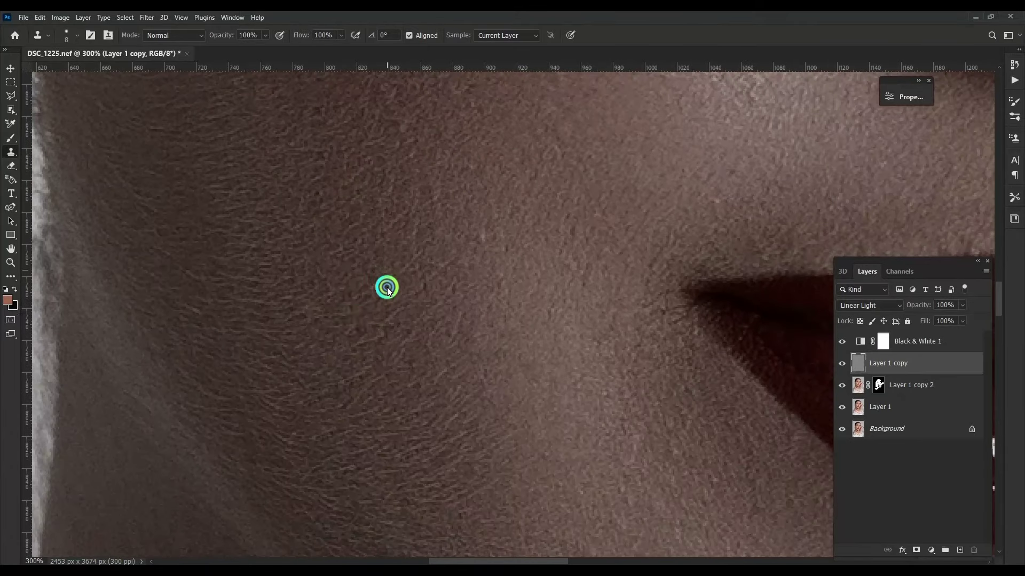
pyautogui.moveTo(317, 386); pyautogui.dragTo(312, 314)
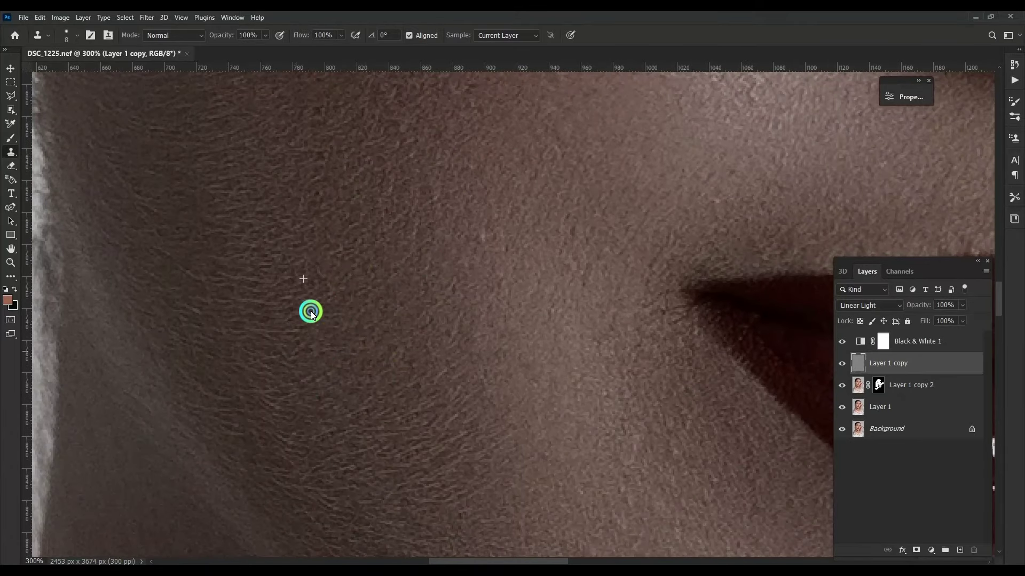
pyautogui.scroll(1, 320, 454)
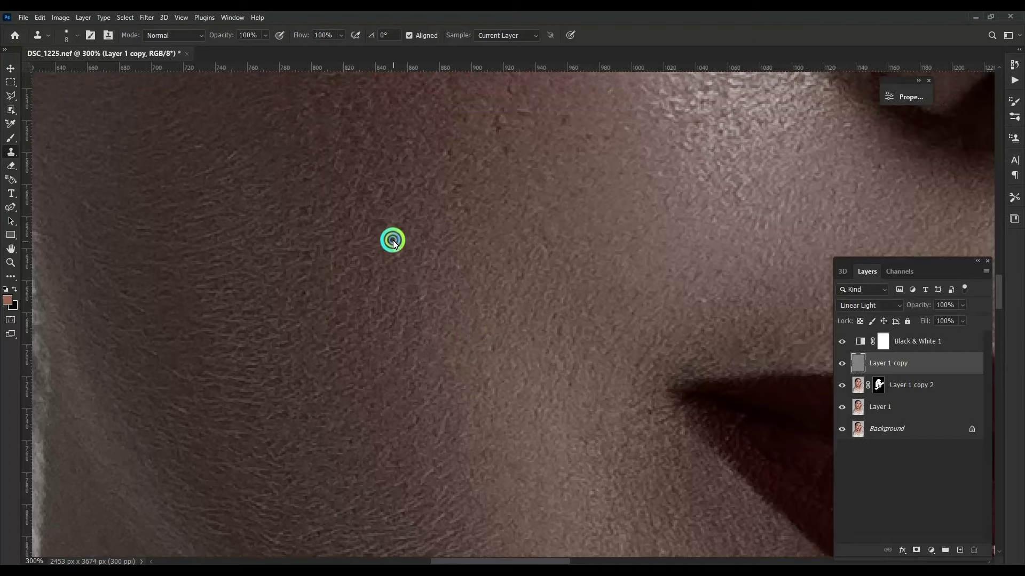
pyautogui.hscroll(2, 406, 273)
pyautogui.moveTo(423, 311); pyautogui.dragTo(499, 292)
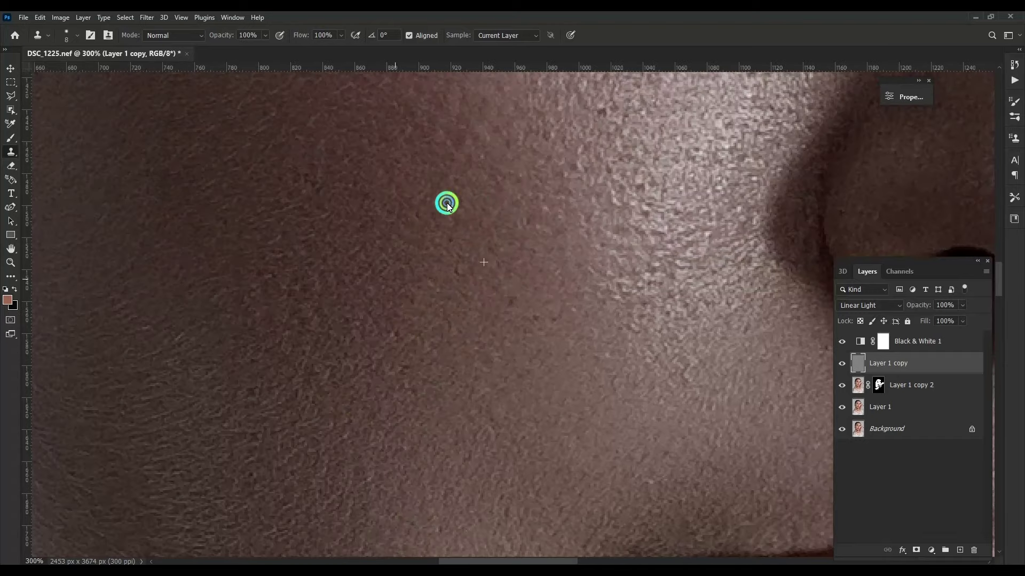
pyautogui.scroll(4, 593, 290)
pyautogui.hscroll(-5, 432, 288)
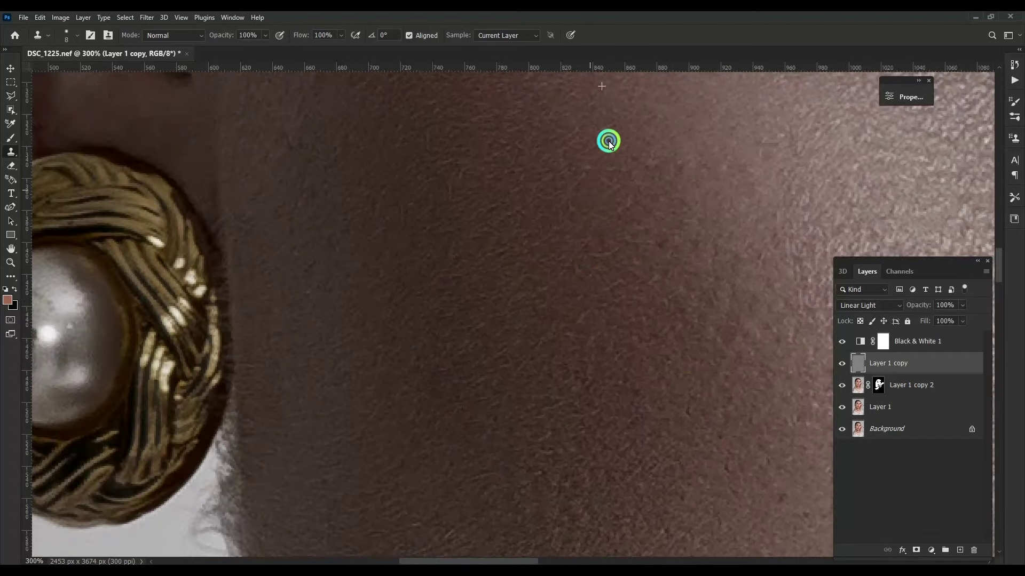
pyautogui.scroll(-5, 623, 368)
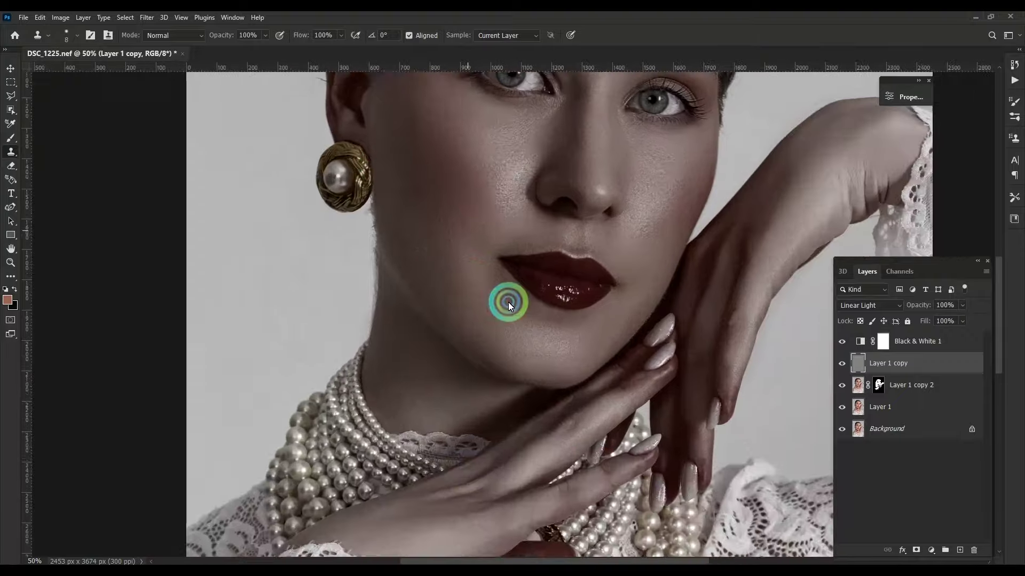
pyautogui.scroll(5, 508, 302)
pyautogui.scroll(2, 492, 293)
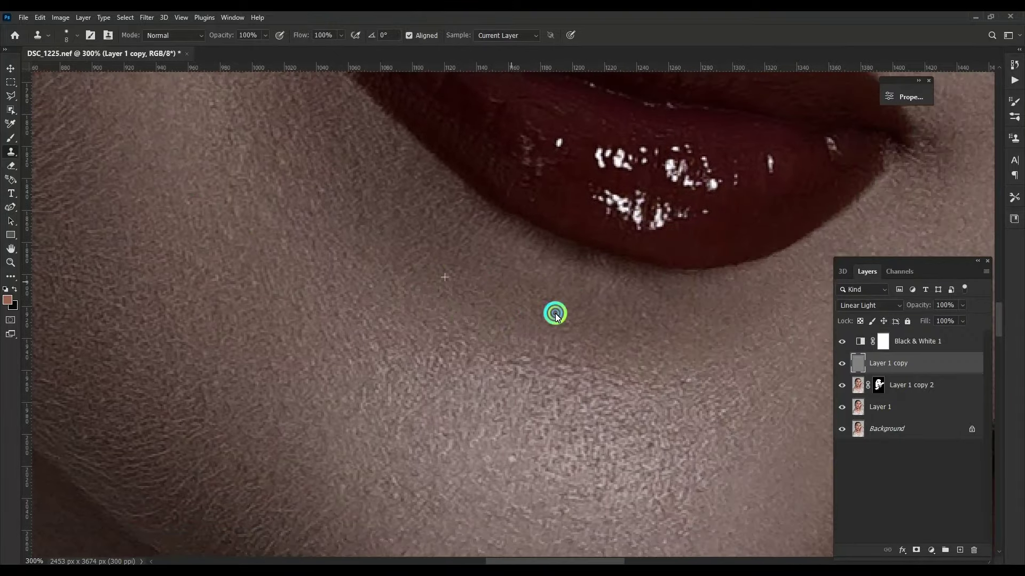
pyautogui.scroll(-3, 533, 293)
pyautogui.hscroll(3, 600, 300)
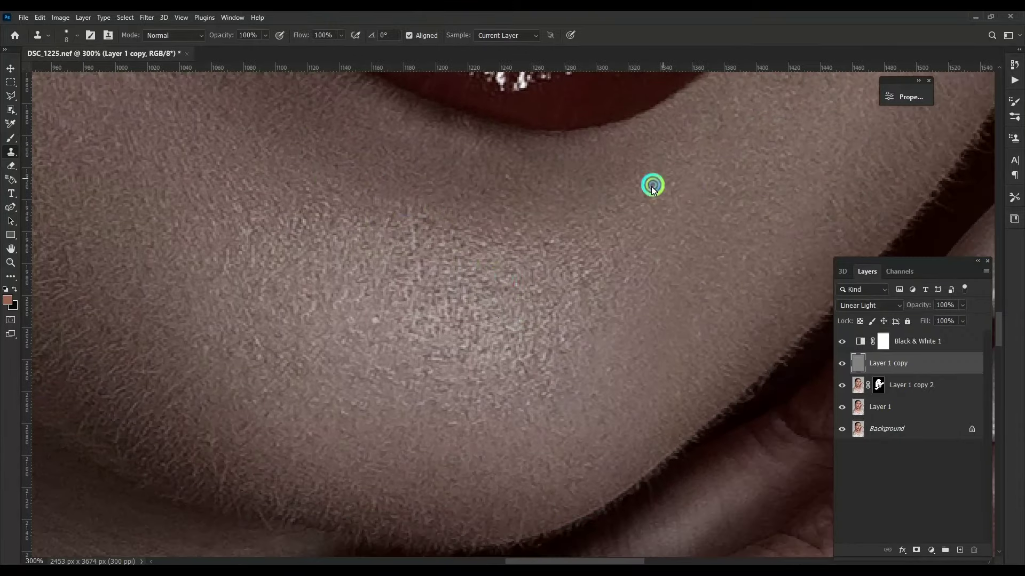
pyautogui.scroll(3, 652, 186)
pyautogui.hscroll(5, 534, 229)
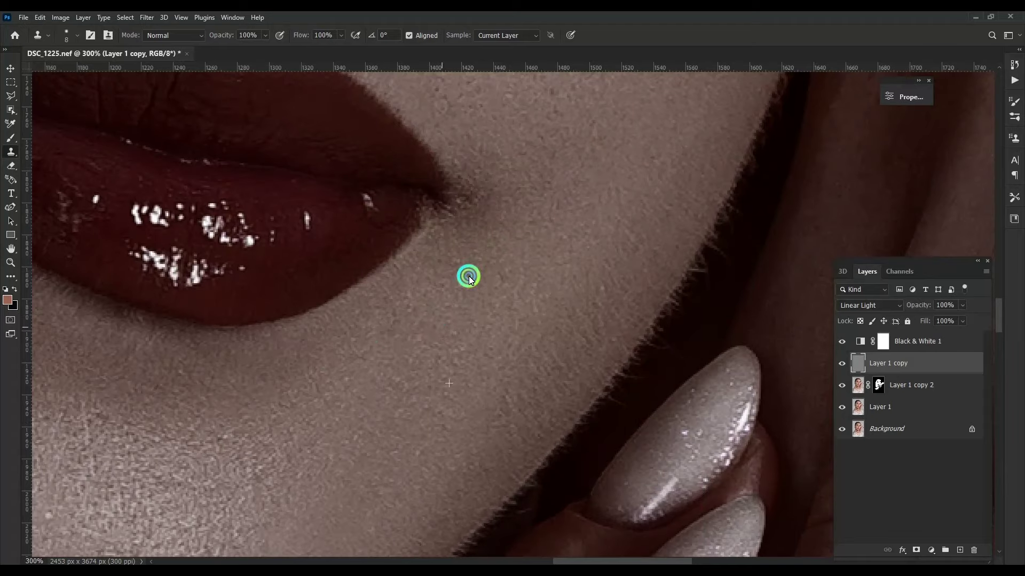
pyautogui.hscroll(-5, 384, 275)
pyautogui.scroll(-5, 297, 275)
# Group the retouching layers into Group 1 and toggle it to compare before and after.
pyautogui.keyDown('shift'); pyautogui.click(901, 408); pyautogui.keyUp('shift')
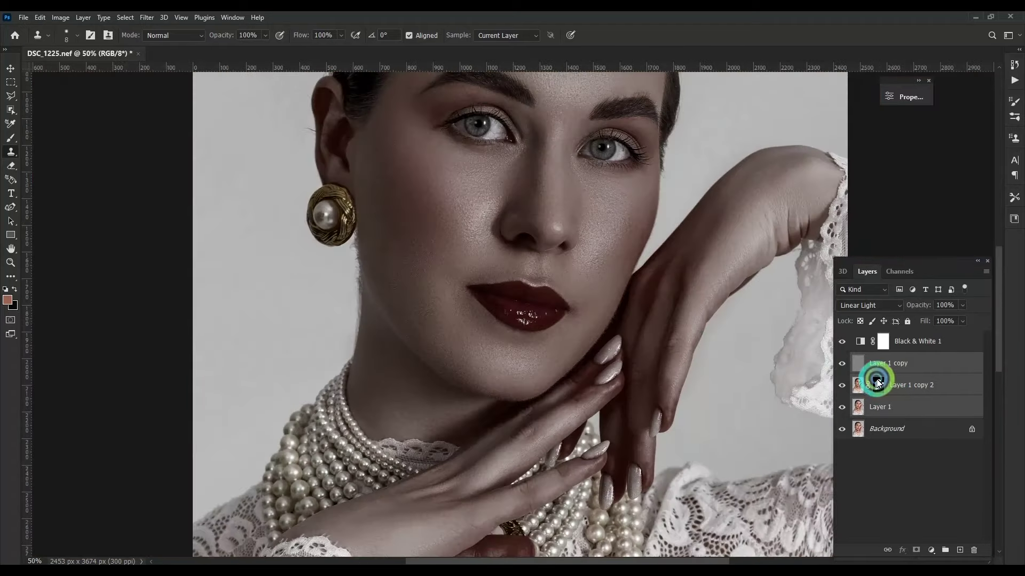
pyautogui.hotkey('ctrl', 'g')
pyautogui.click(842, 359)
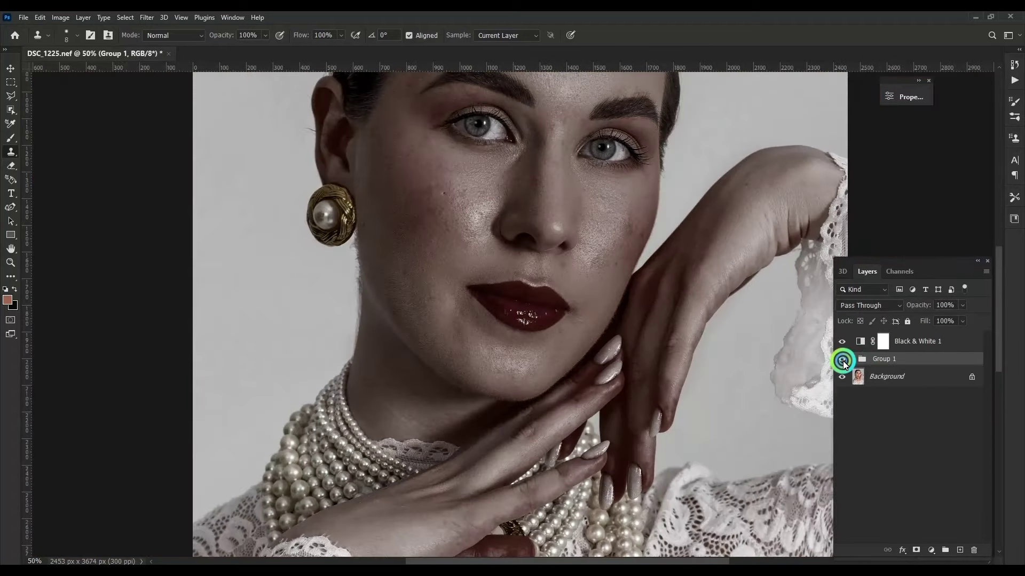
pyautogui.click(842, 358)
pyautogui.click(841, 359)
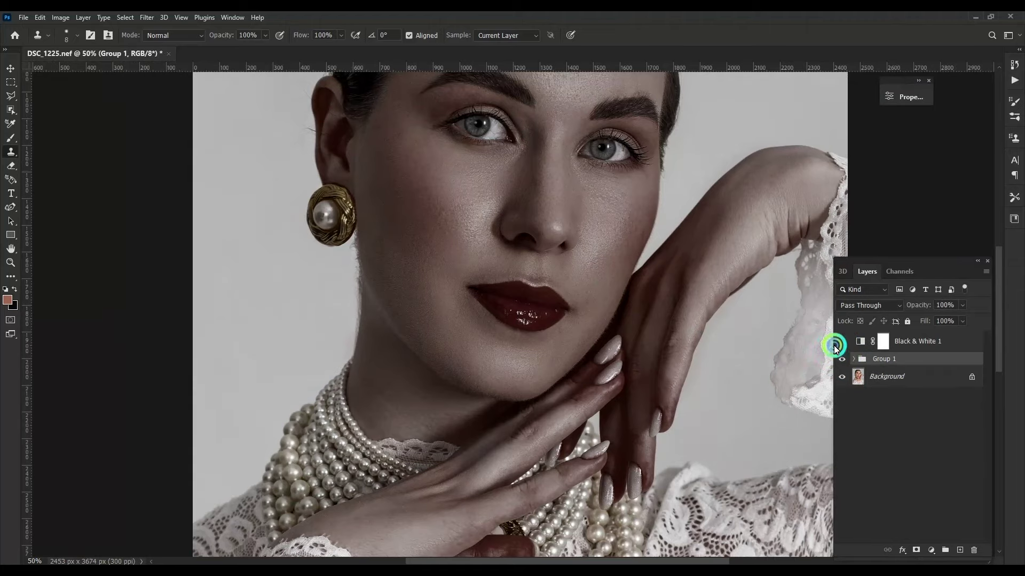
# Hide Black & White 1 and merge all visible layers into a new Layer 2.
pyautogui.click(842, 341)
pyautogui.moveTo(576, 175); pyautogui.dragTo(568, 315)
pyautogui.click(843, 359)
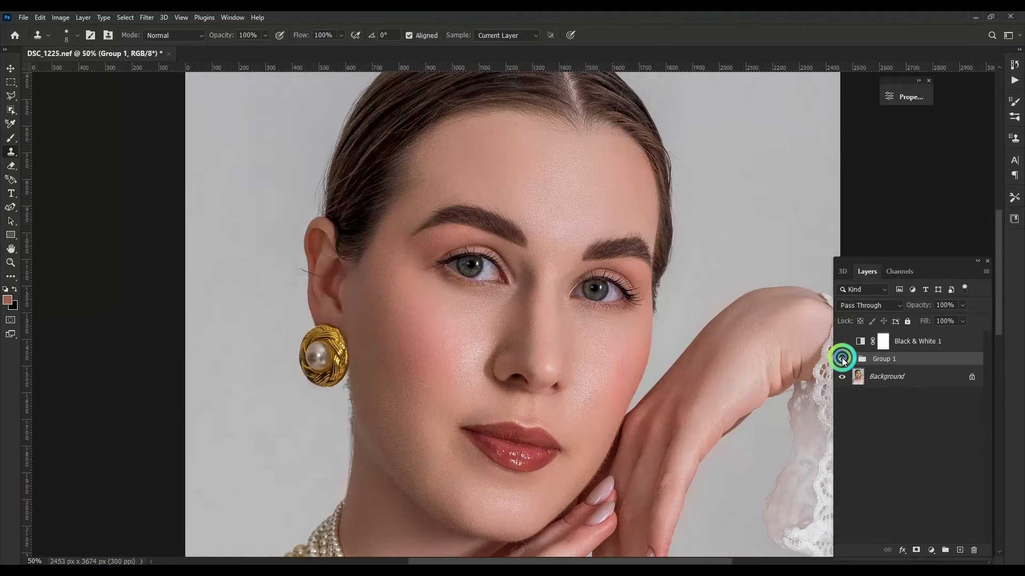
pyautogui.click(842, 359)
pyautogui.scroll(2, 585, 263)
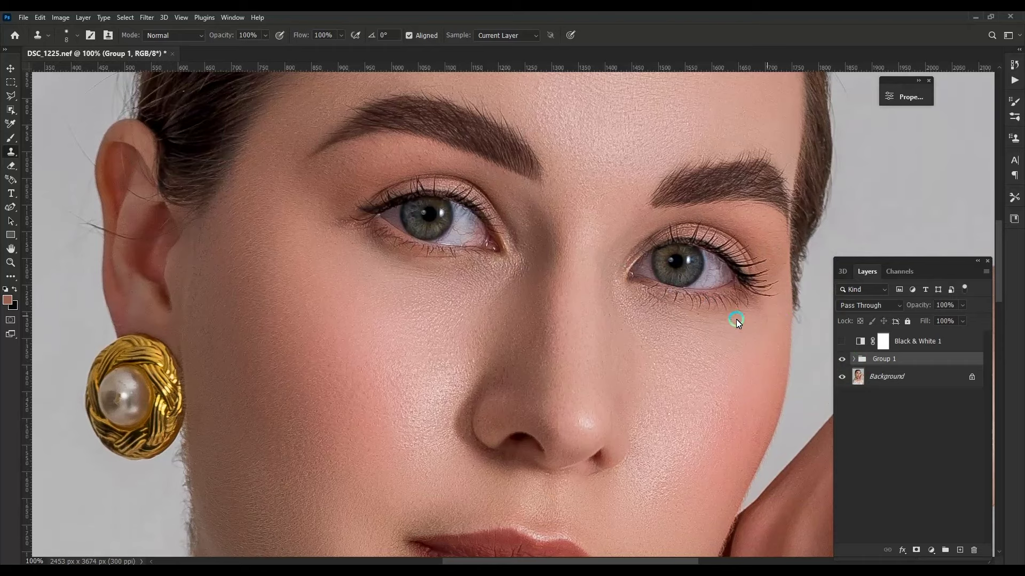
pyautogui.hotkey('ctrl', 'shift', 'alt', 'e')
pyautogui.moveTo(334, 344); pyautogui.dragTo(557, 198)
# Select the background strip beside the cheek edge with Polygonal Lasso and feather it.
pyautogui.scroll(1, 561, 297)
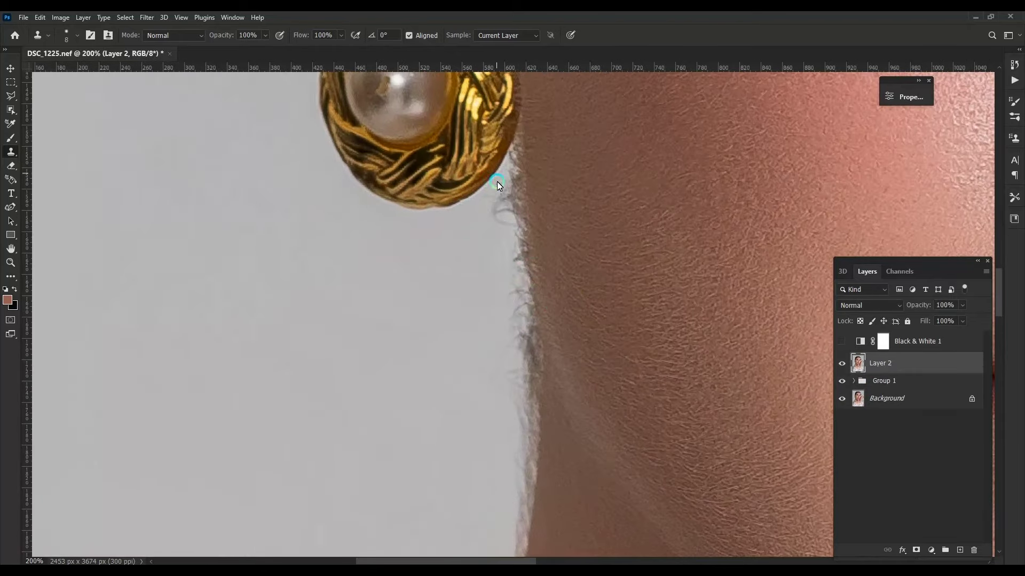
pyautogui.scroll(1, 497, 182)
pyautogui.press('l')
pyautogui.click(403, 374)
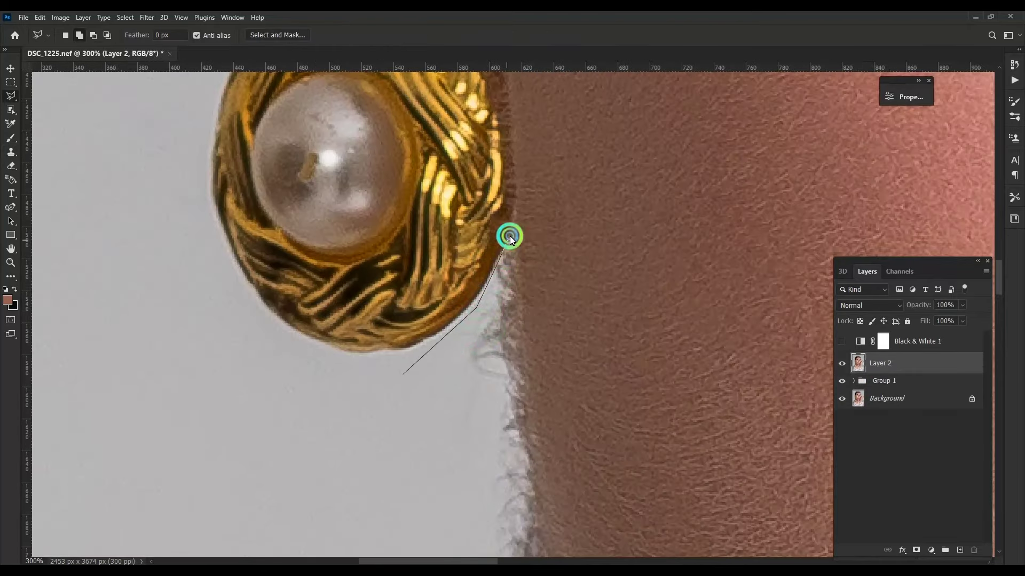
pyautogui.moveTo(516, 419); pyautogui.dragTo(521, 250)
pyautogui.click(524, 212)
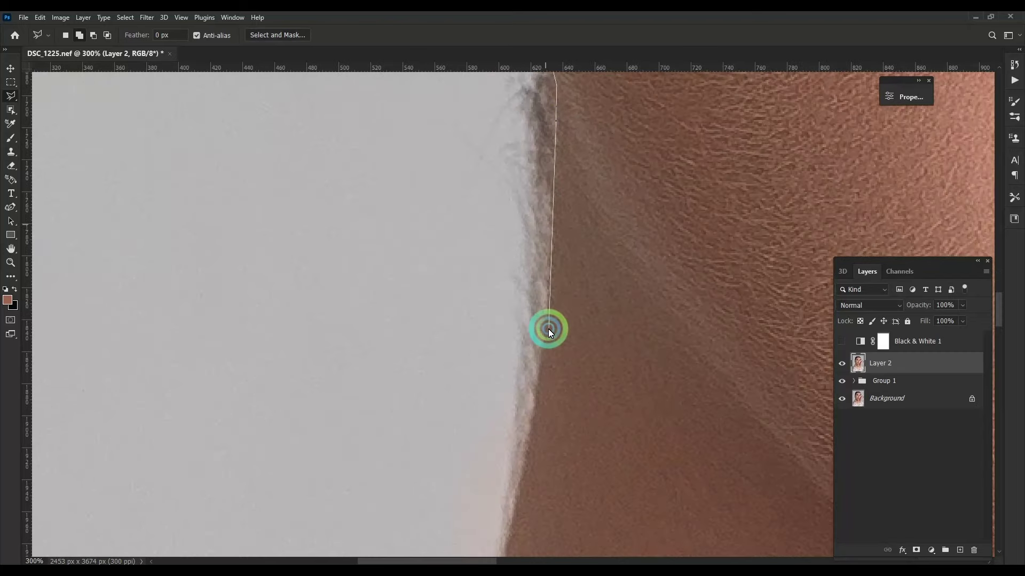
pyautogui.moveTo(539, 483); pyautogui.dragTo(562, 161)
pyautogui.click(556, 257)
pyautogui.moveTo(365, 272); pyautogui.dragTo(449, 501)
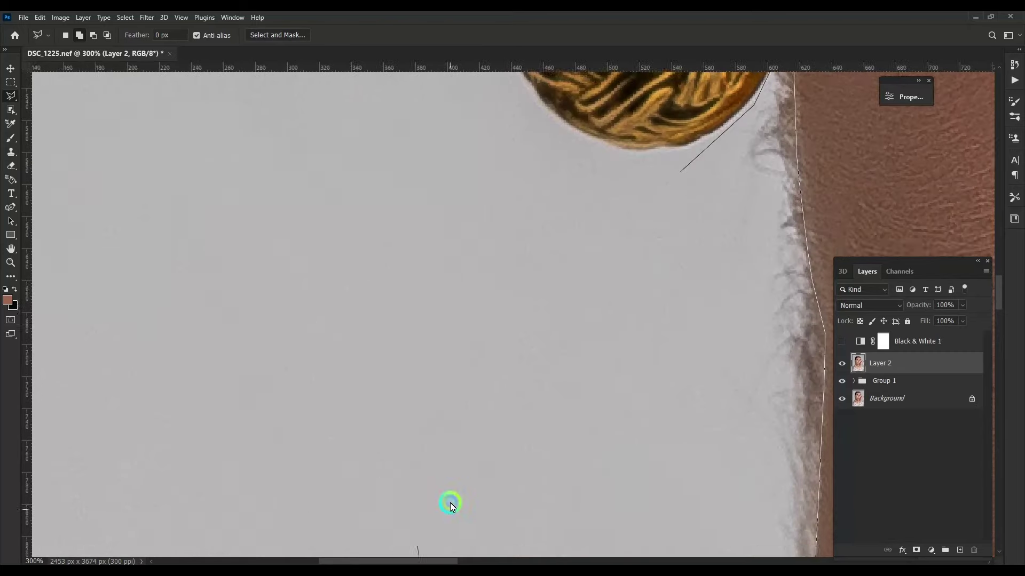
pyautogui.doubleClick(405, 363)
pyautogui.hotkey('shift', 'F6')
pyautogui.press('Return')
# Clone clean background over the stray hairs inside the selection, then deselect.
pyautogui.press('s')
pyautogui.keyDown('alt'); pyautogui.click(549, 338); pyautogui.keyUp('alt')
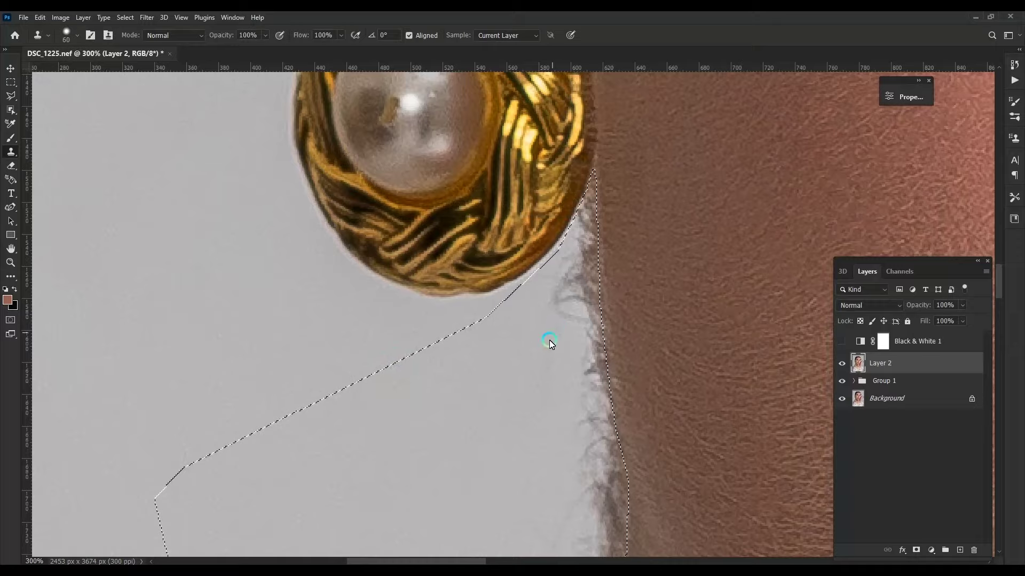
pyautogui.moveTo(579, 176); pyautogui.dragTo(594, 482)
pyautogui.scroll(-4, 595, 482)
pyautogui.moveTo(603, 277); pyautogui.dragTo(583, 479)
pyautogui.scroll(-5, 579, 489)
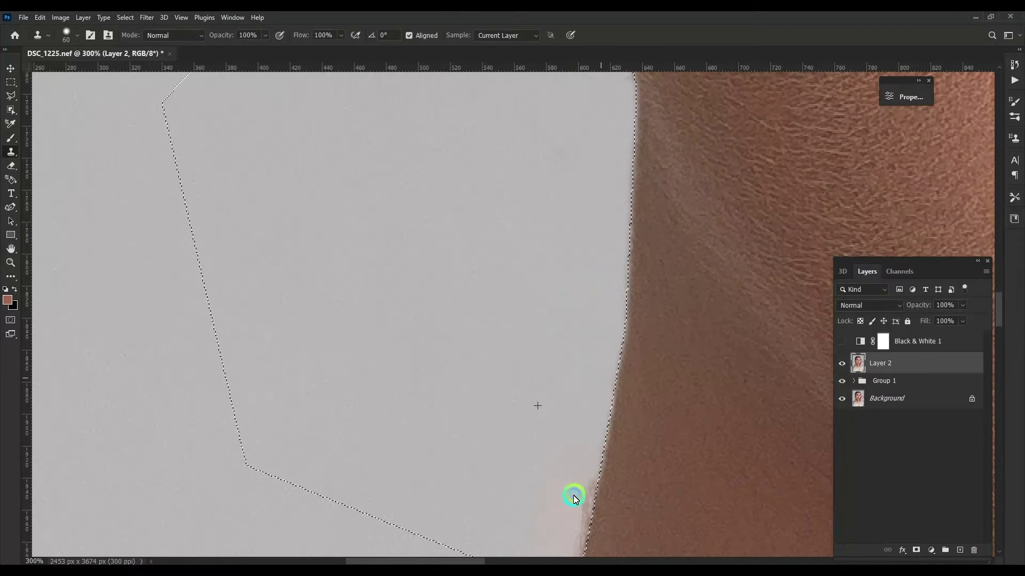
pyautogui.scroll(5, 543, 345)
pyautogui.scroll(3, 660, 314)
pyautogui.hotkey('ctrl', 'd')
pyautogui.scroll(-4, 601, 203)
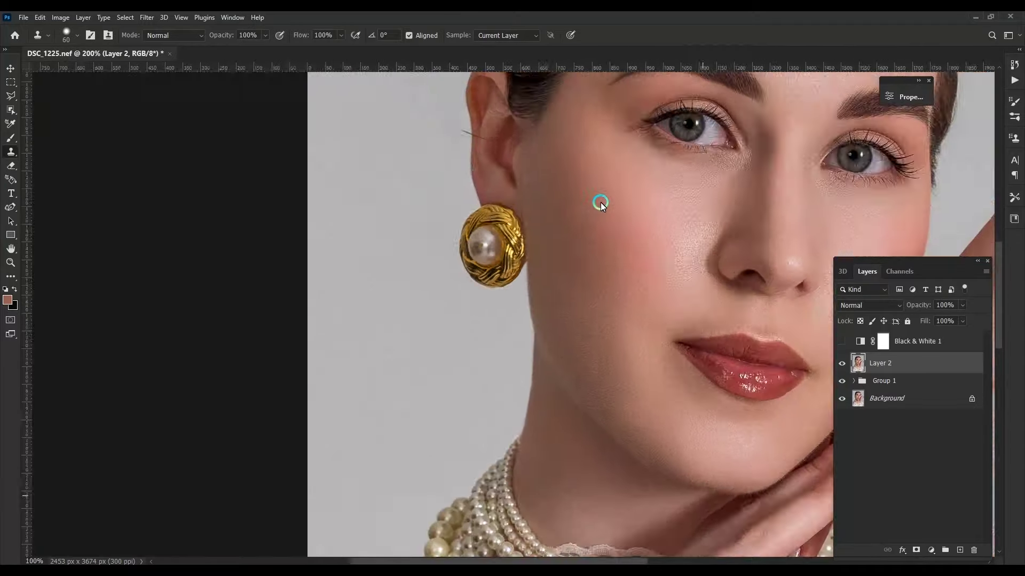
pyautogui.scroll(2, 514, 343)
pyautogui.scroll(2, 480, 316)
# Spot-heal the stray hairs beside the ear and crossing the ear.
pyautogui.press('j')
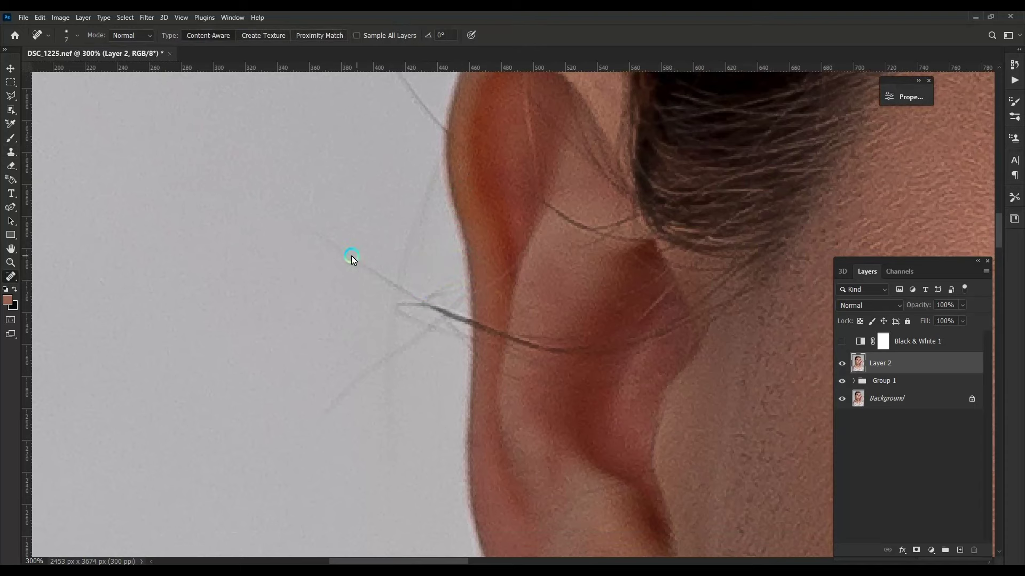
pyautogui.moveTo(350, 256)
pyautogui.mouseDown()
pyautogui.moveTo(389, 304)
pyautogui.moveTo(320, 417)
pyautogui.mouseUp()
pyautogui.moveTo(435, 297)
pyautogui.mouseDown()
pyautogui.moveTo(485, 331)
pyautogui.moveTo(599, 348)
pyautogui.mouseUp()
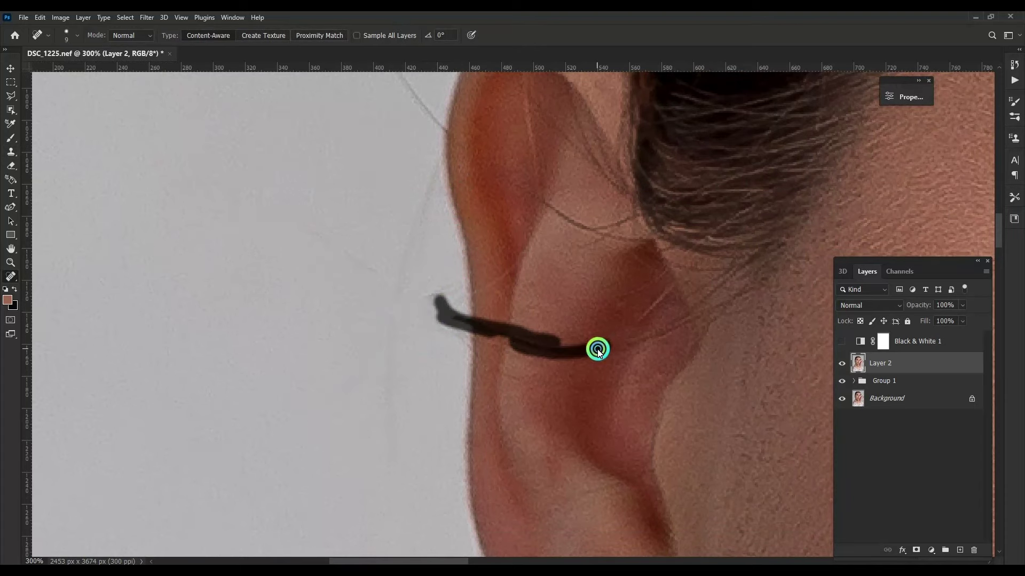
pyautogui.moveTo(686, 315); pyautogui.dragTo(635, 352)
pyautogui.scroll(2, 479, 292)
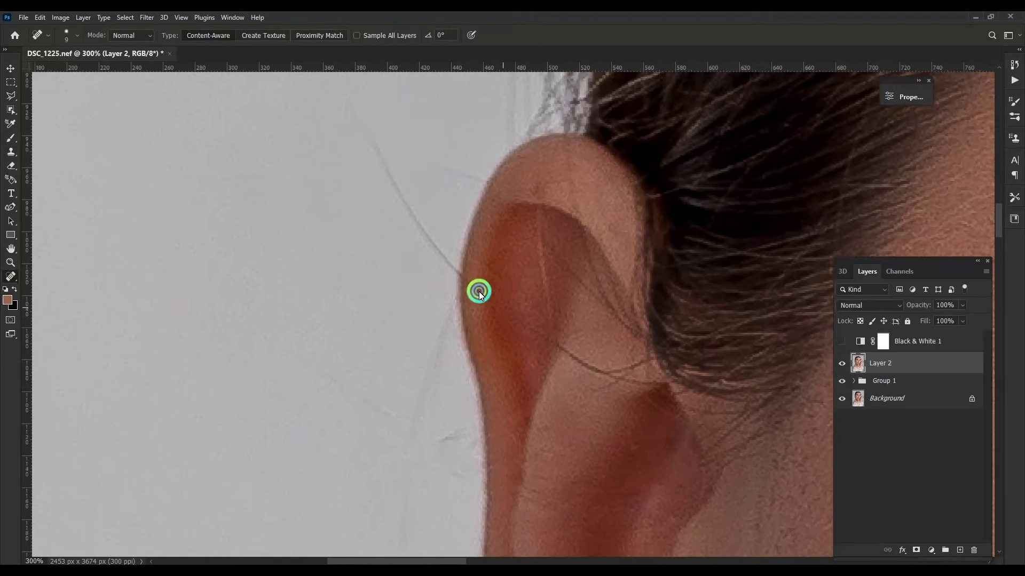
pyautogui.moveTo(363, 126); pyautogui.dragTo(658, 380)
pyautogui.moveTo(534, 219); pyautogui.dragTo(562, 264)
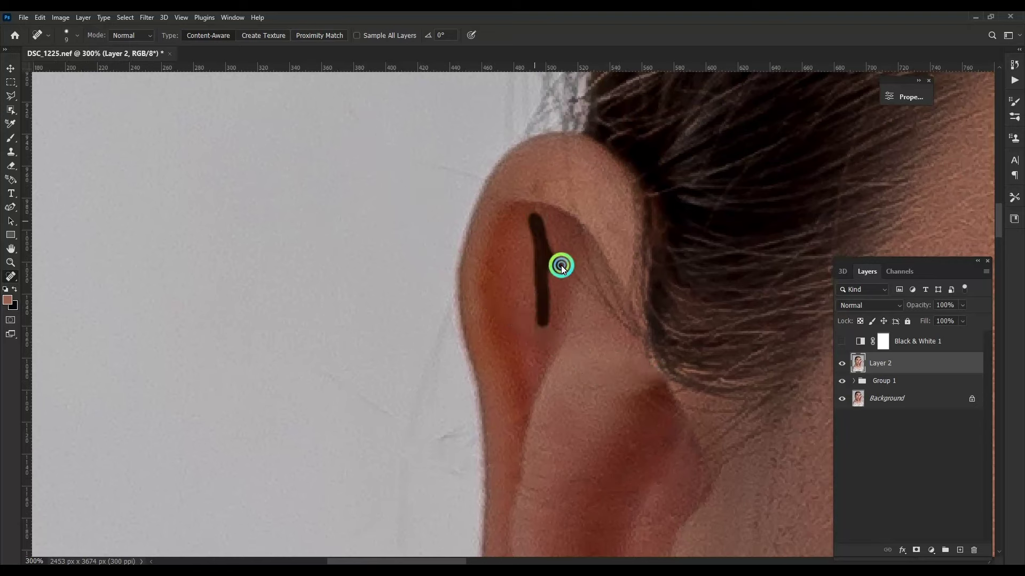
# Spot-heal the stray hair above the ear and a small spot in the hair.
pyautogui.scroll(3, 593, 220)
pyautogui.scroll(3, 568, 335)
pyautogui.hscroll(2, 568, 335)
pyautogui.scroll(-1, 537, 310)
pyautogui.press(']')
pyautogui.press(']')
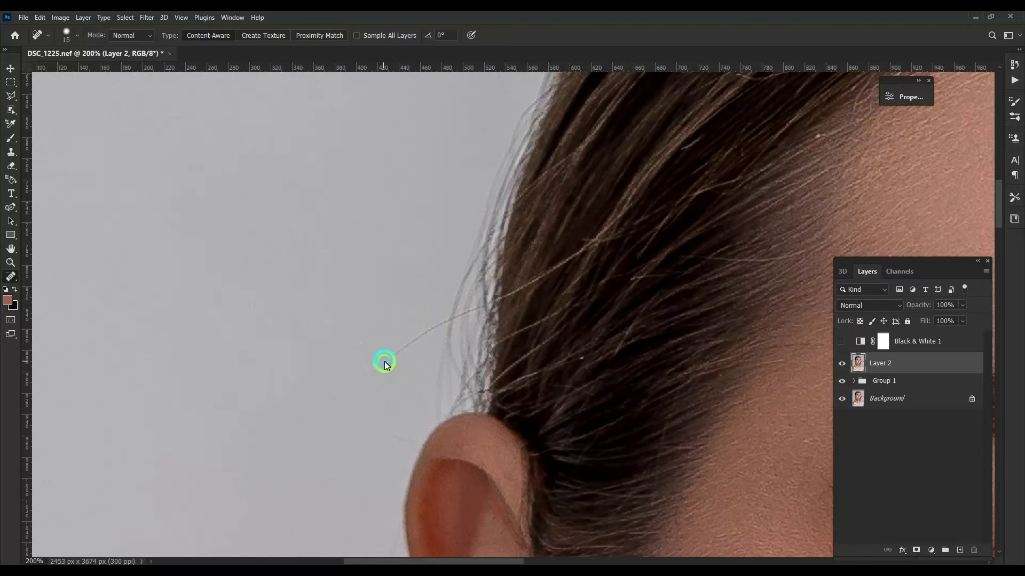
pyautogui.moveTo(382, 364); pyautogui.dragTo(517, 285)
pyautogui.press('[')
pyautogui.press('[')
pyautogui.click(581, 252)
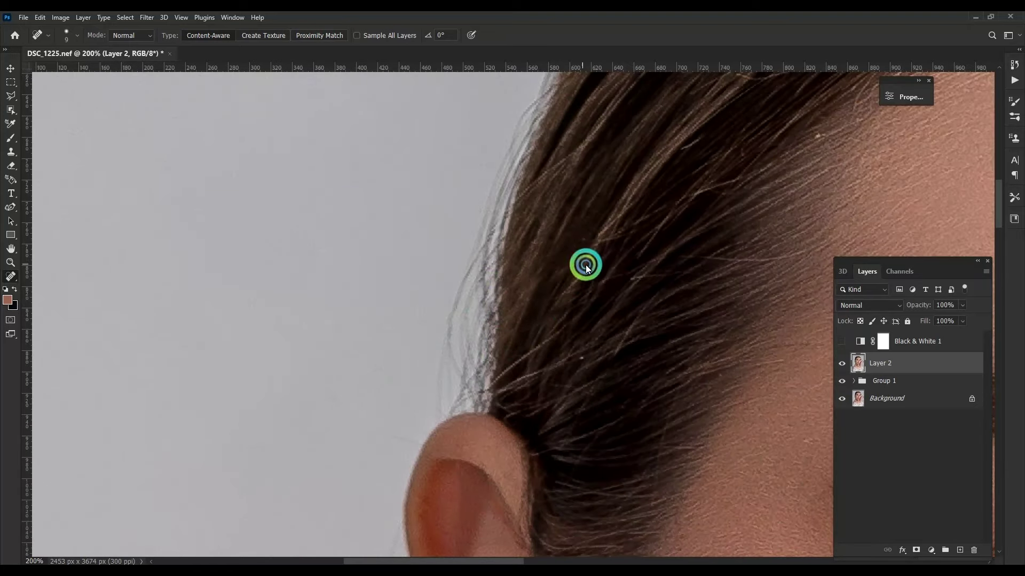
pyautogui.hscroll(3, 585, 264)
pyautogui.scroll(3, 582, 213)
pyautogui.hscroll(3, 582, 213)
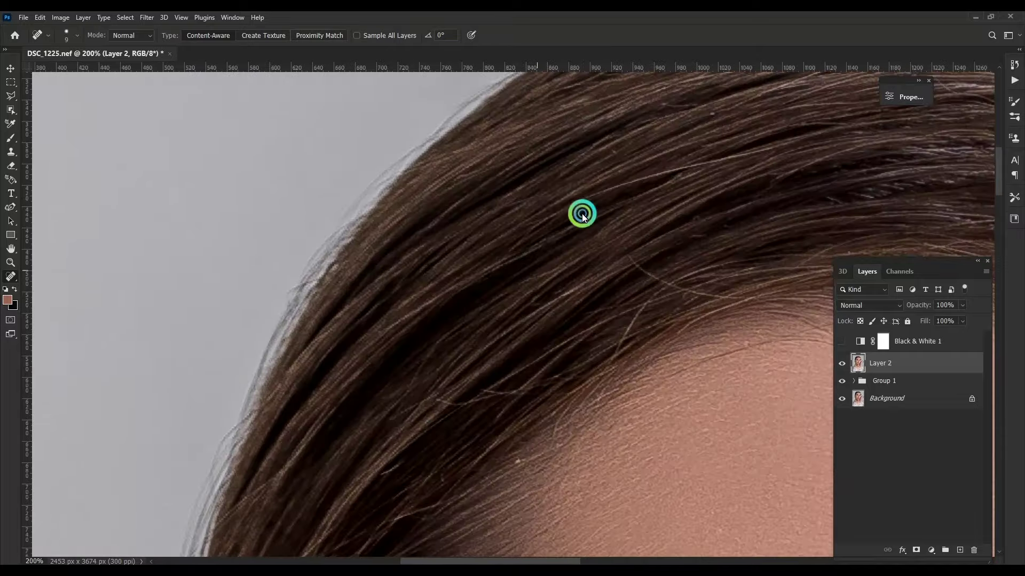
pyautogui.hscroll(5, 582, 213)
pyautogui.scroll(-5, 574, 247)
pyautogui.scroll(-3, 591, 84)
# Heal away the first stray hair at the hair edge with a slightly smaller Spot Healing Brush.
pyautogui.press('p')
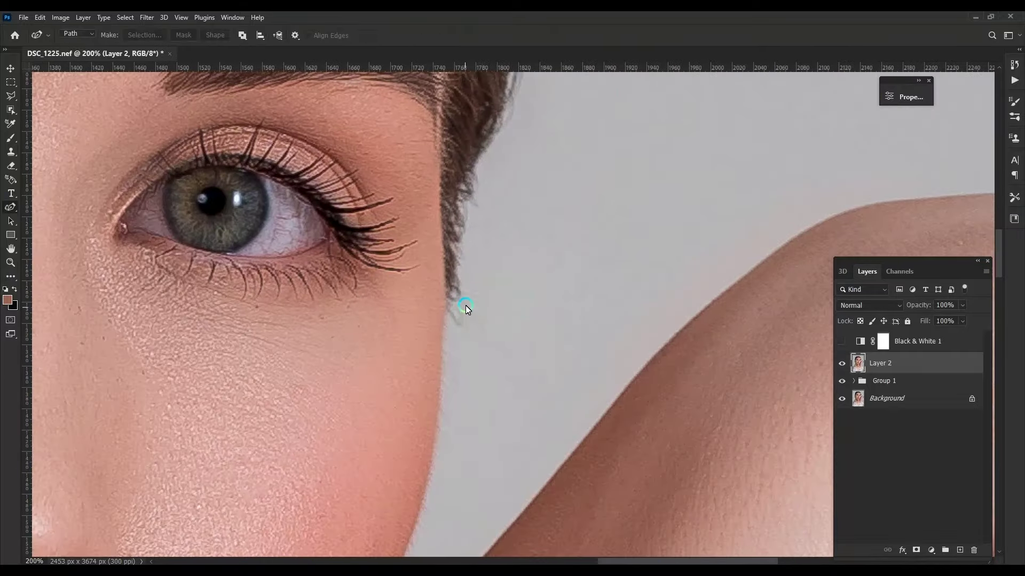
pyautogui.press('j')
pyautogui.click(475, 320)
pyautogui.press('Return')
pyautogui.press('s')
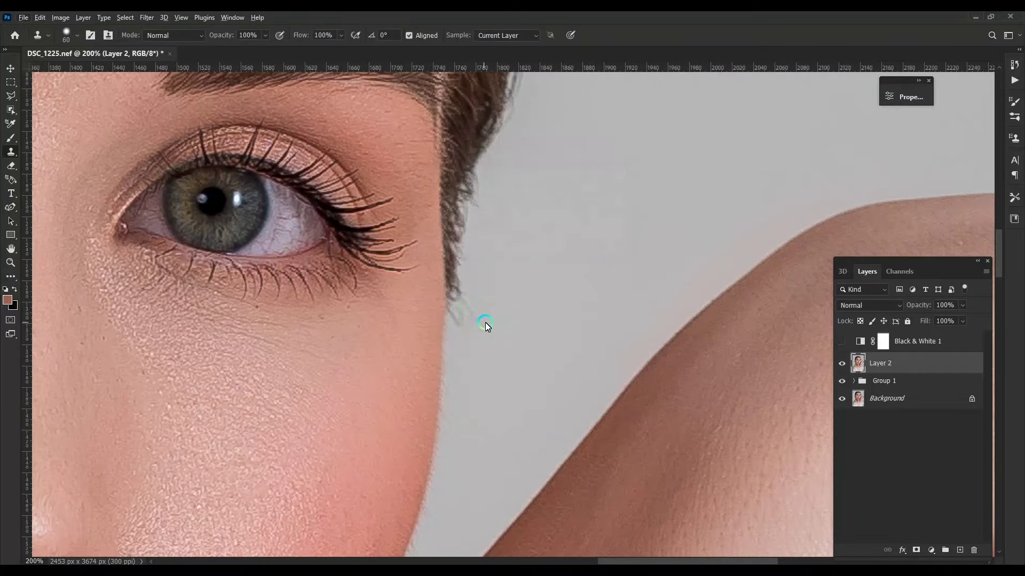
pyautogui.scroll(5, 482, 198)
pyautogui.hscroll(1, 483, 198)
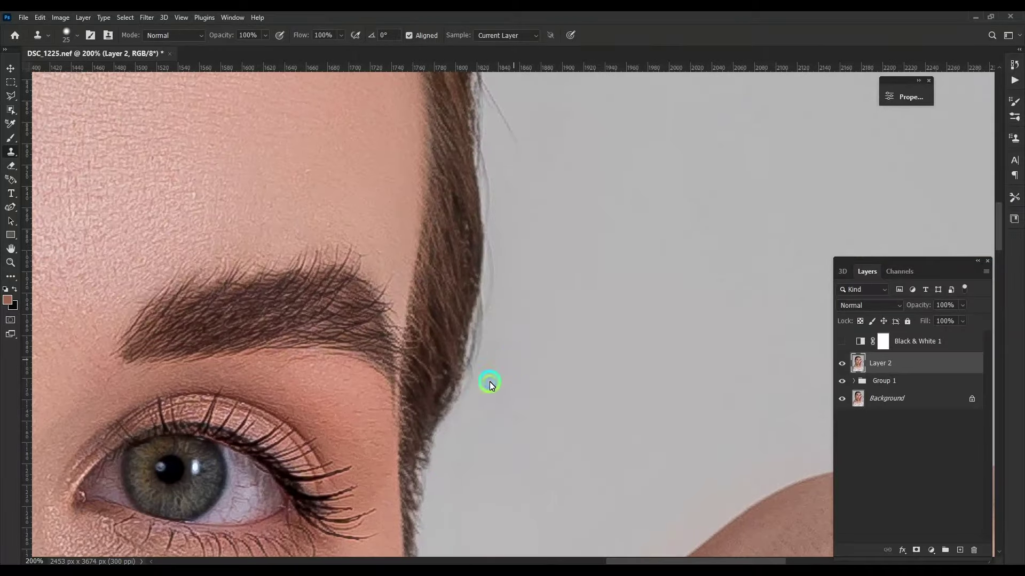
pyautogui.scroll(-2, 456, 444)
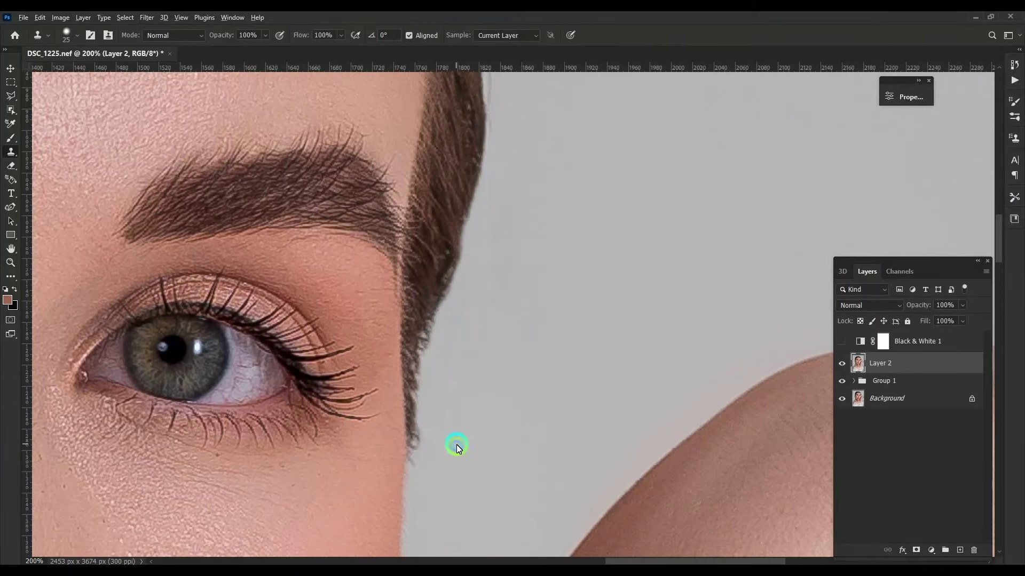
pyautogui.scroll(5, 500, 133)
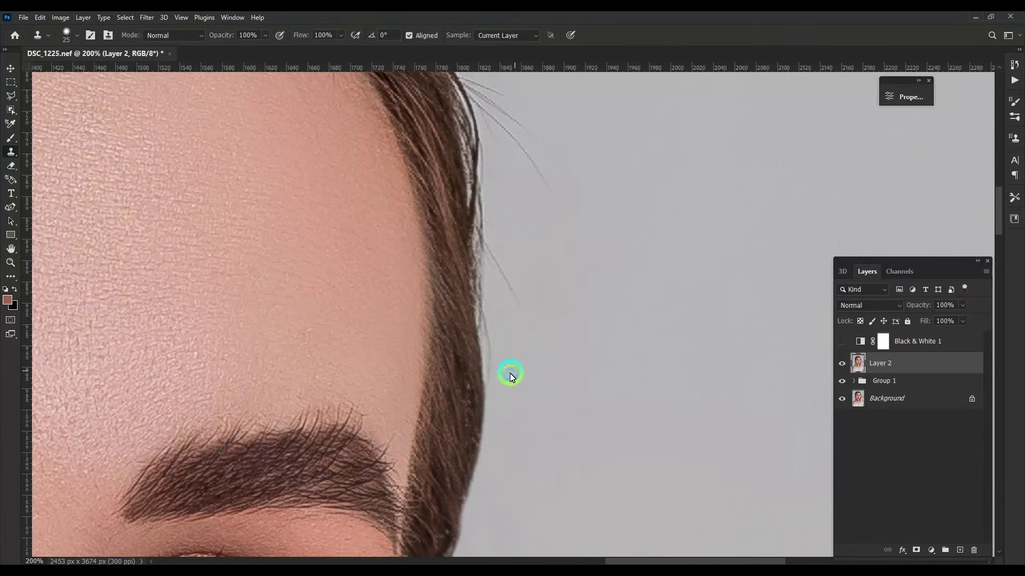
pyautogui.scroll(3, 501, 334)
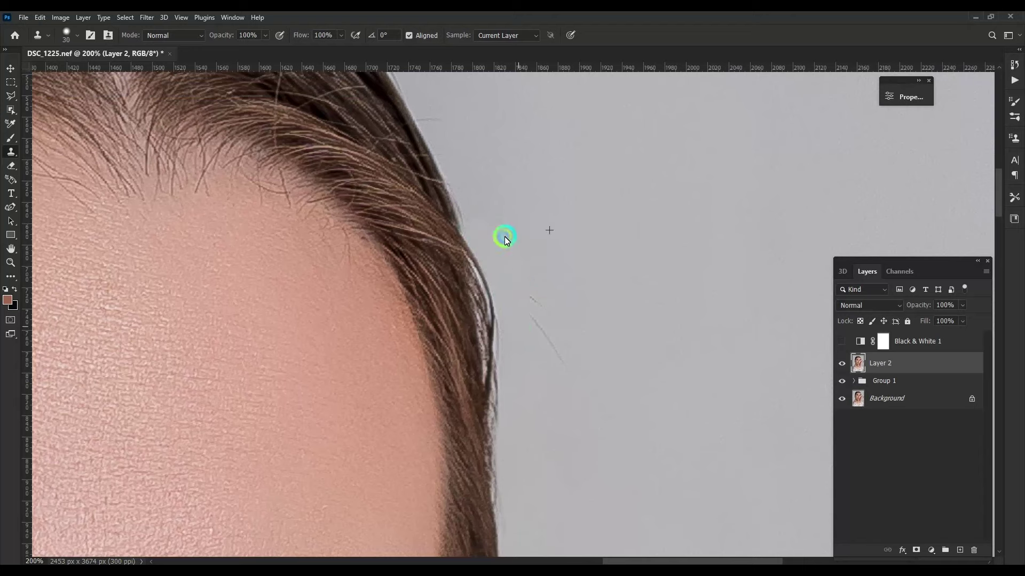
pyautogui.scroll(5, 580, 338)
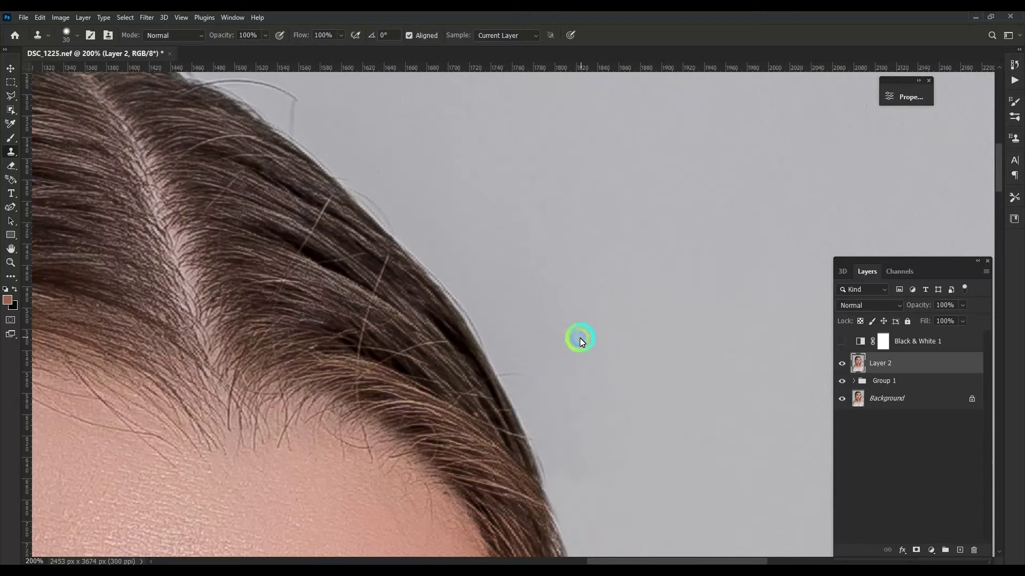
pyautogui.hscroll(-3, 537, 220)
pyautogui.scroll(-2, 520, 322)
pyautogui.press('j')
pyautogui.press('[')
pyautogui.moveTo(539, 222); pyautogui.dragTo(508, 313)
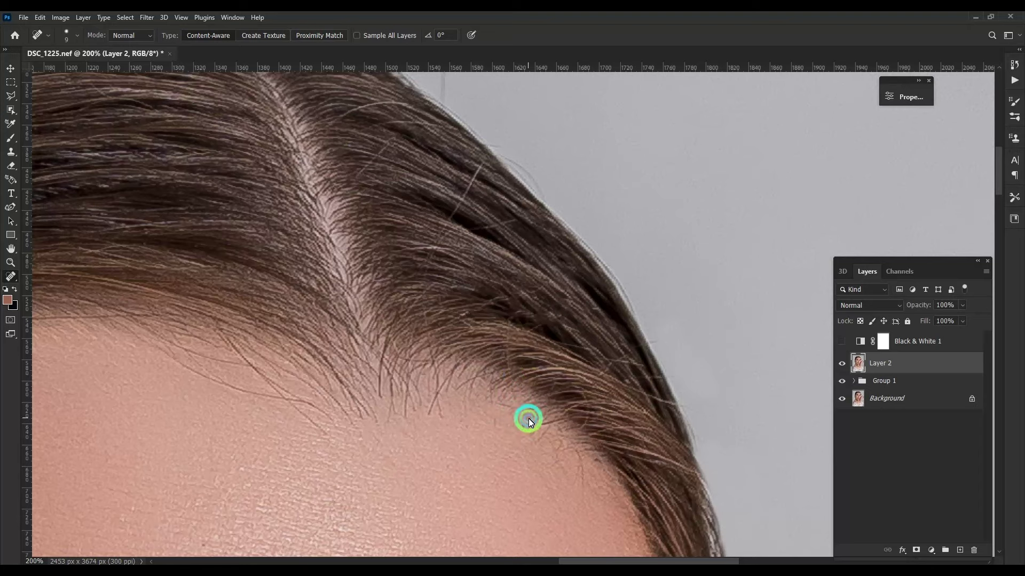
# Heal the remaining stray hairs along the hairline with Spot Healing strokes.
pyautogui.scroll(-2, 456, 390)
pyautogui.hscroll(1, 456, 390)
pyautogui.moveTo(485, 264); pyautogui.dragTo(516, 255)
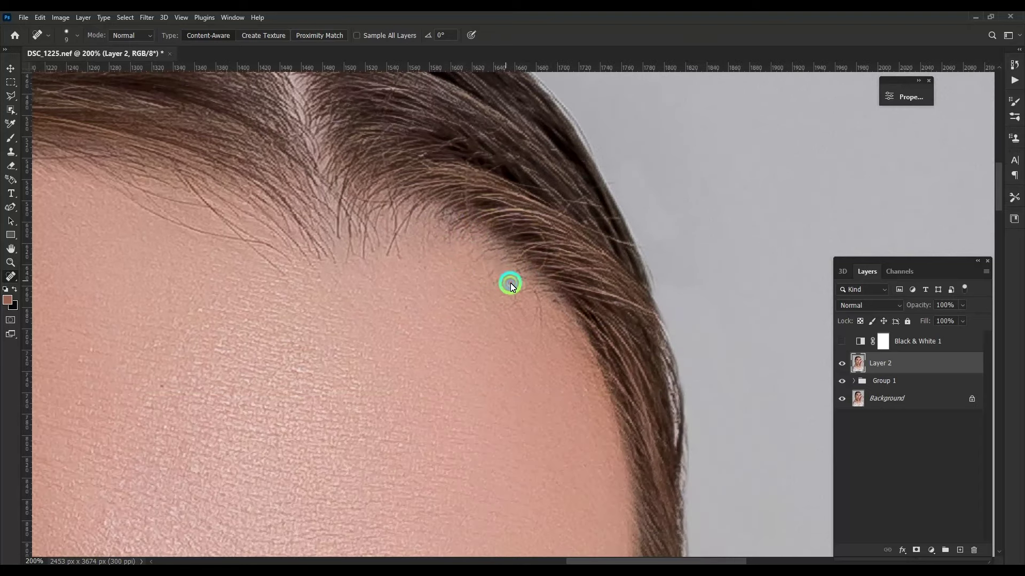
pyautogui.hscroll(-4, 376, 242)
pyautogui.moveTo(366, 243)
pyautogui.mouseDown()
pyautogui.moveTo(427, 266)
pyautogui.moveTo(343, 217)
pyautogui.mouseUp()
pyautogui.hscroll(-5, 567, 248)
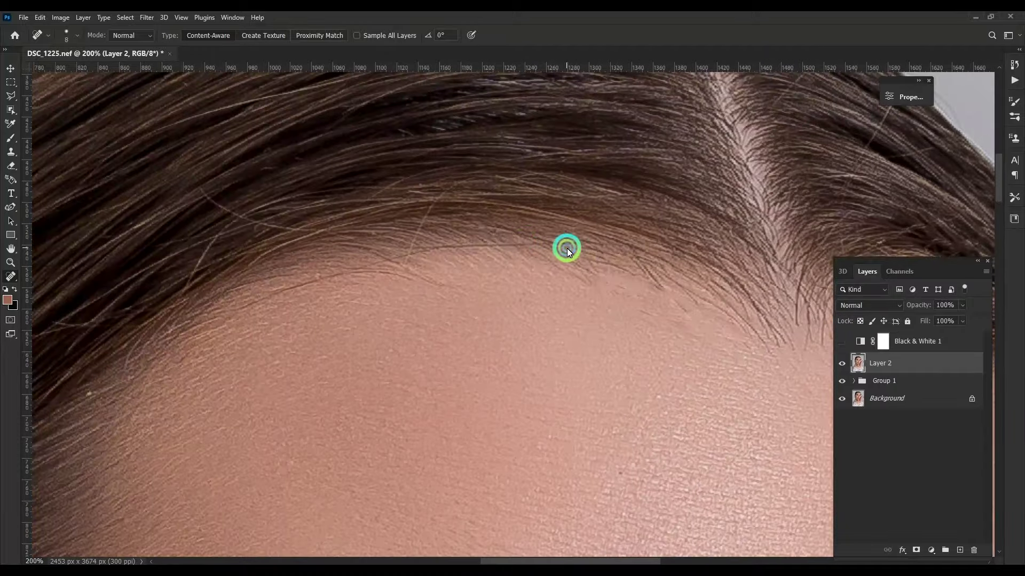
pyautogui.moveTo(404, 254); pyautogui.dragTo(410, 270)
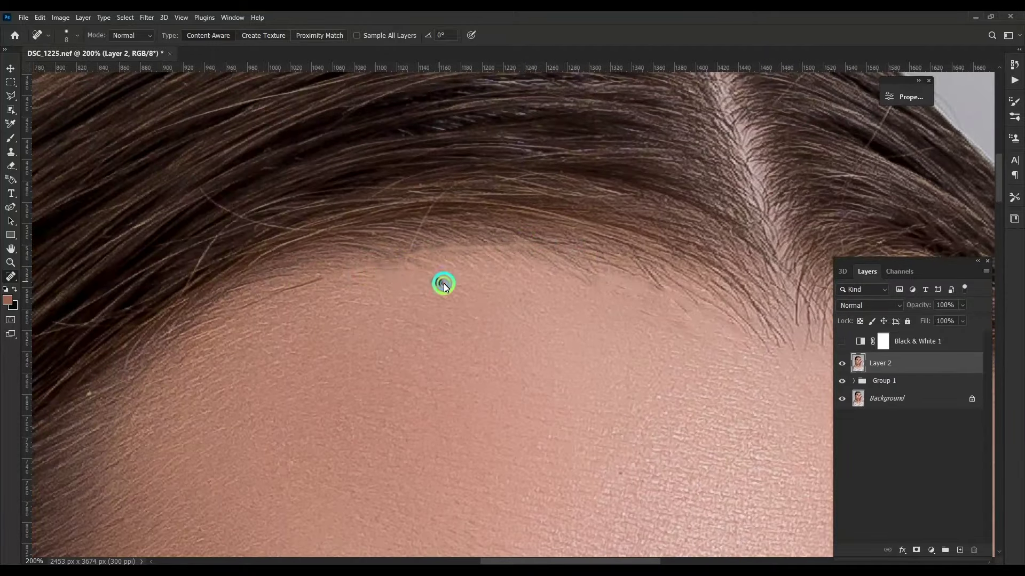
pyautogui.scroll(5, 404, 255)
pyautogui.hscroll(5, 570, 312)
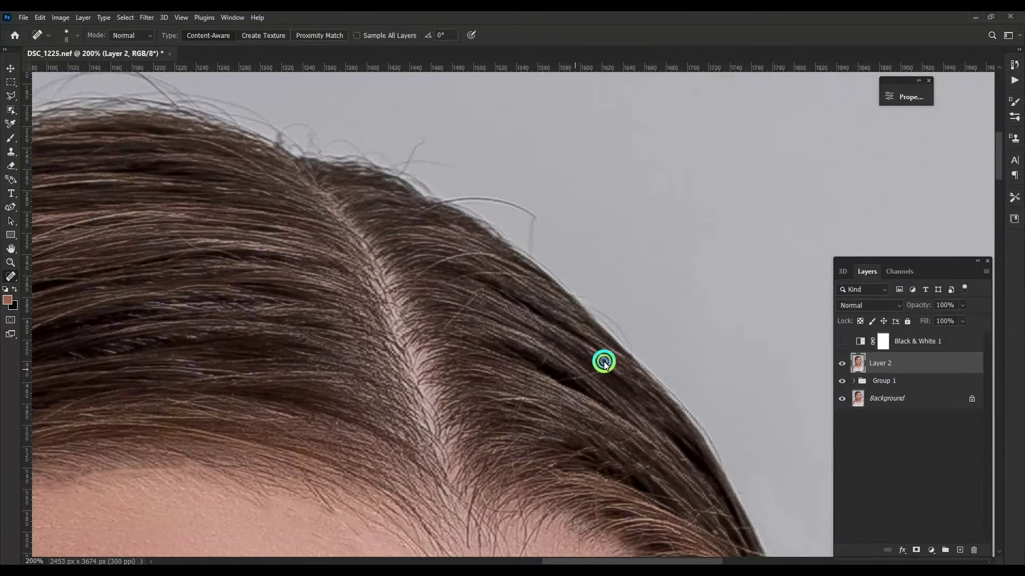
pyautogui.scroll(-3, 587, 320)
pyautogui.scroll(3, 565, 270)
pyautogui.hscroll(-1, 555, 299)
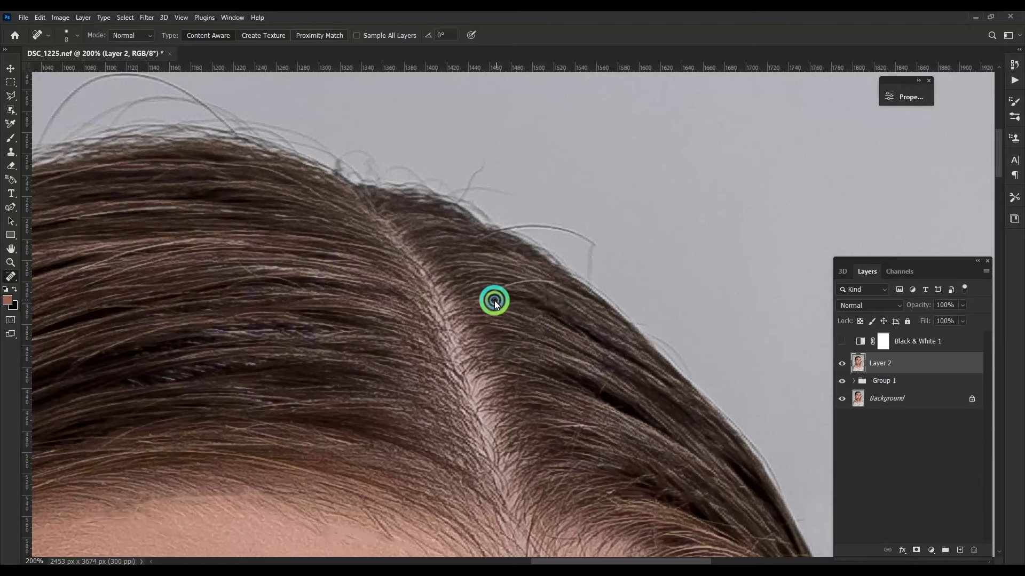
# Clone clean grey background over the stray hair above the head, then zoom back out.
pyautogui.press('s')
pyautogui.keyDown('alt'); pyautogui.click(601, 173); pyautogui.keyUp('alt')
pyautogui.moveTo(592, 243); pyautogui.dragTo(516, 217)
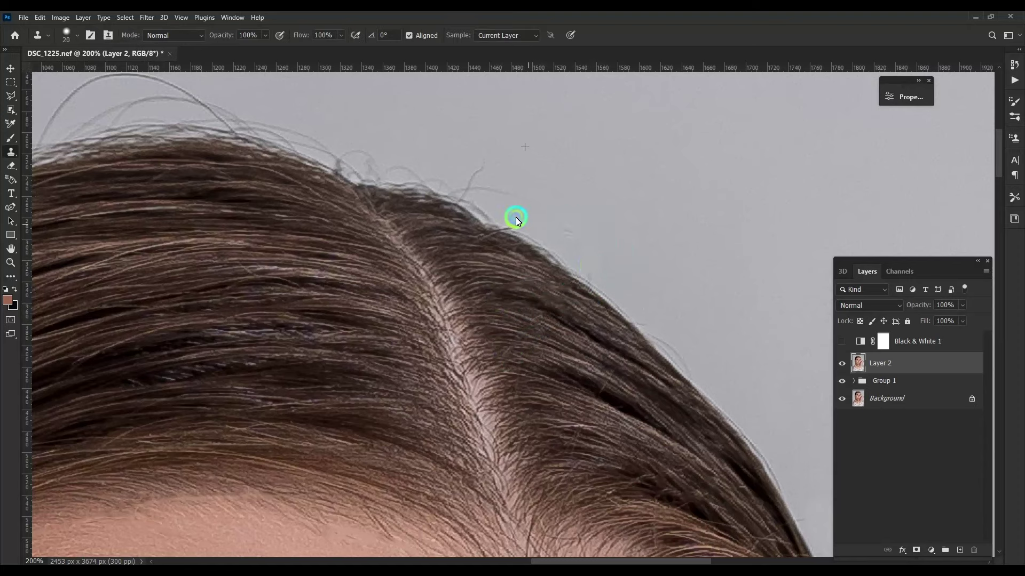
pyautogui.scroll(3, 502, 204)
pyautogui.hscroll(-2, 416, 244)
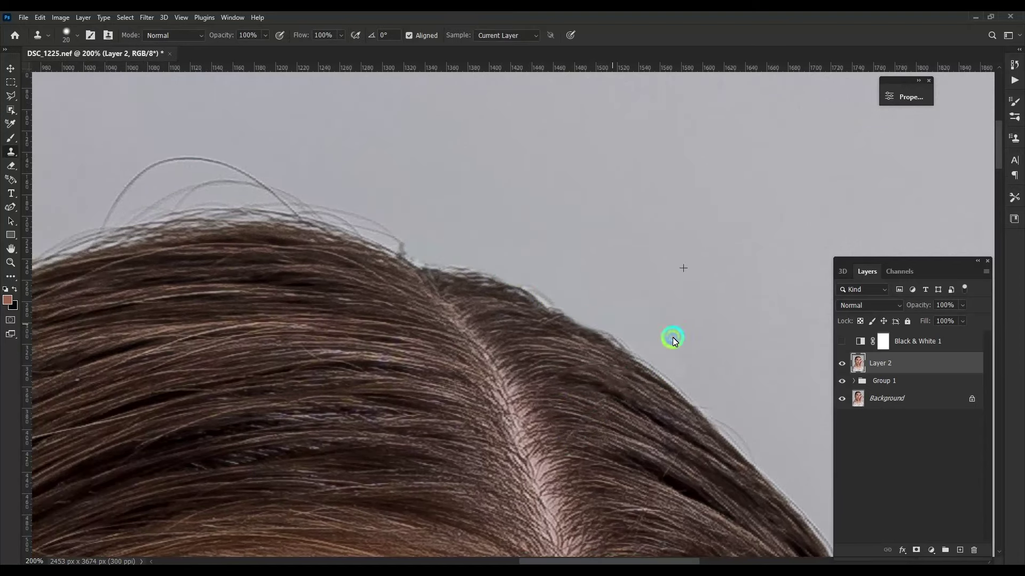
pyautogui.scroll(2, 674, 340)
pyautogui.hscroll(-7, 640, 299)
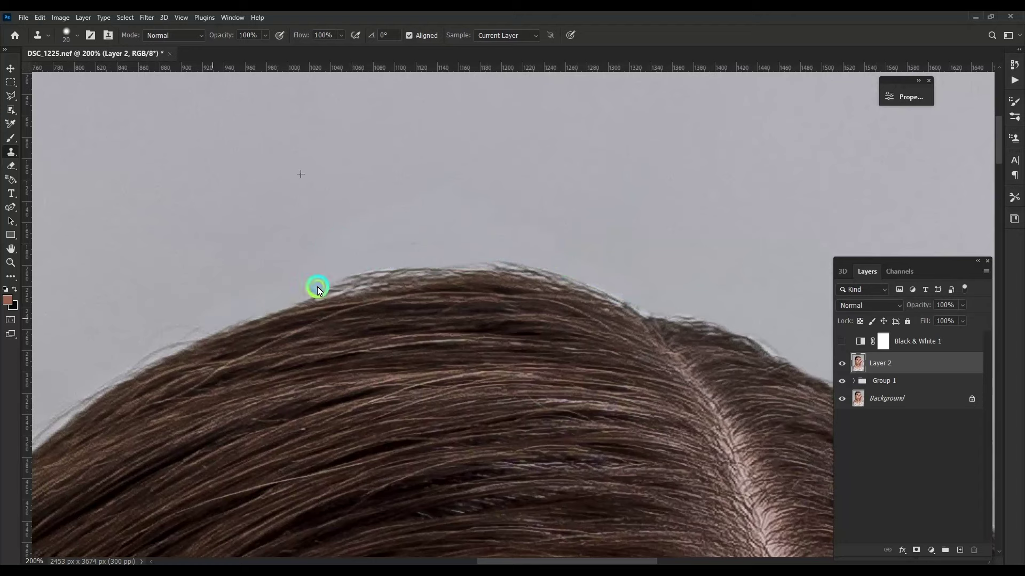
pyautogui.scroll(-4, 344, 251)
pyautogui.hscroll(-8, 343, 252)
pyautogui.scroll(-2, 277, 318)
pyautogui.hscroll(-3, 358, 289)
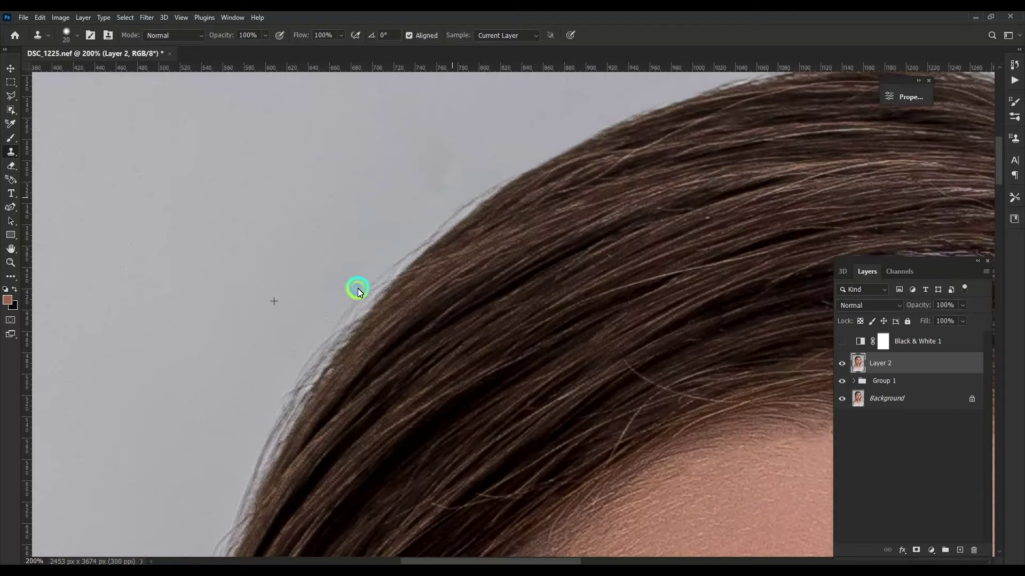
pyautogui.scroll(-5, 443, 208)
pyautogui.hscroll(-5, 404, 245)
pyautogui.scroll(-4, 435, 223)
pyautogui.hscroll(-1, 369, 220)
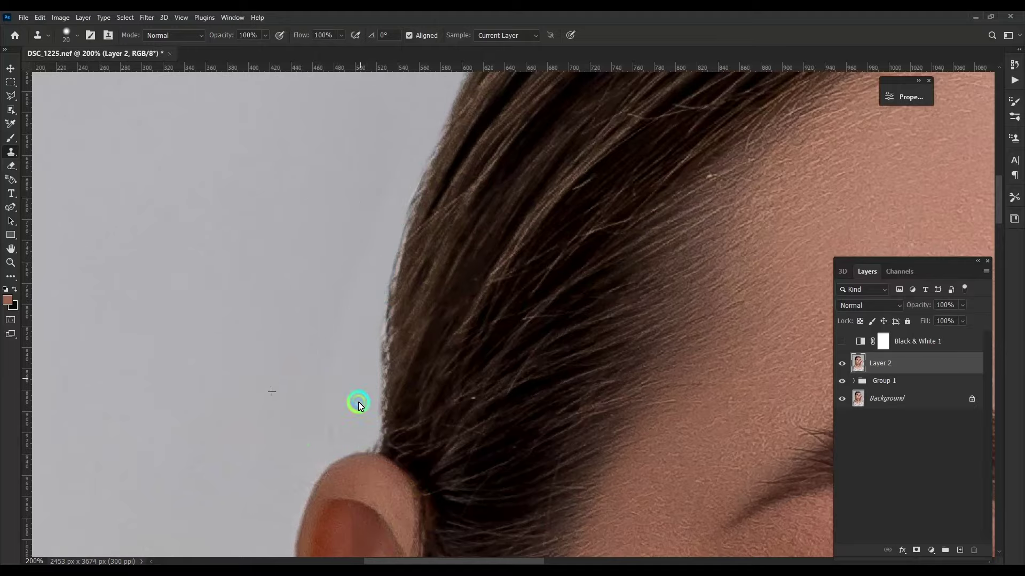
pyautogui.scroll(-3, 392, 233)
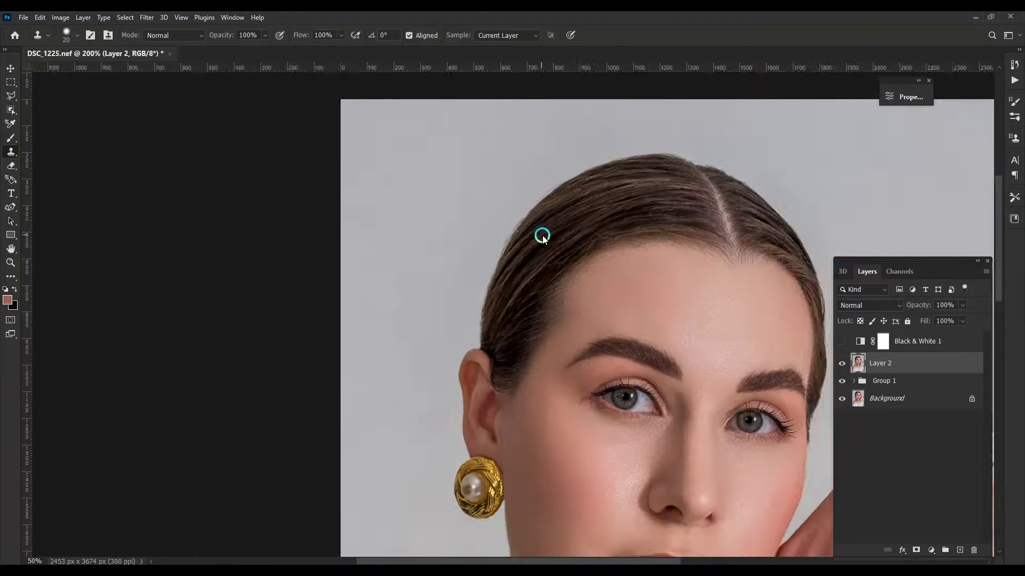
pyautogui.scroll(-2, 542, 235)
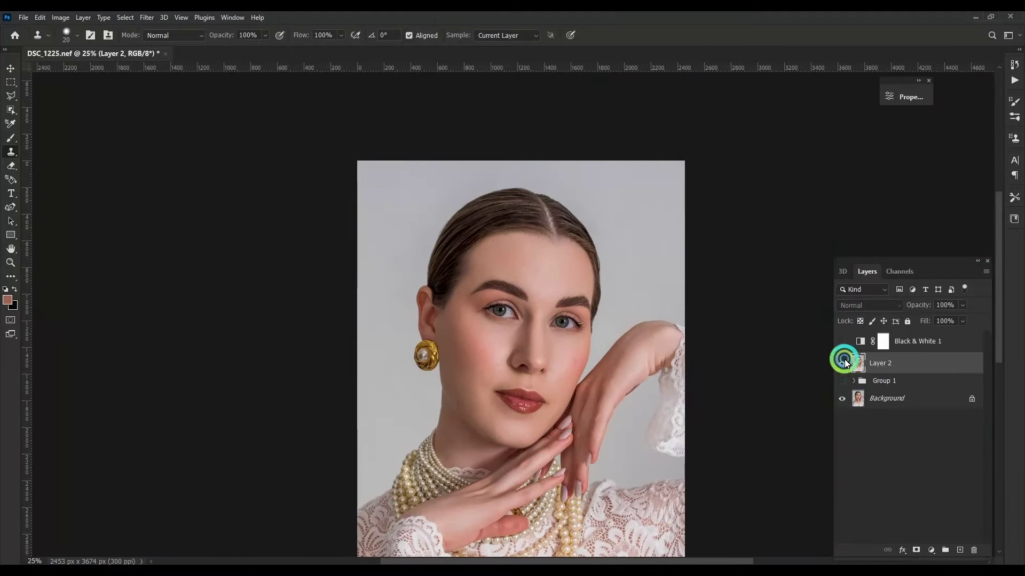
# Duplicate Layer 2, hide the copy, and Gaussian Blur Layer 2 by 1.2 px.
pyautogui.scroll(4, 447, 269)
pyautogui.scroll(2, 447, 269)
pyautogui.hotkey('ctrl', 'j')
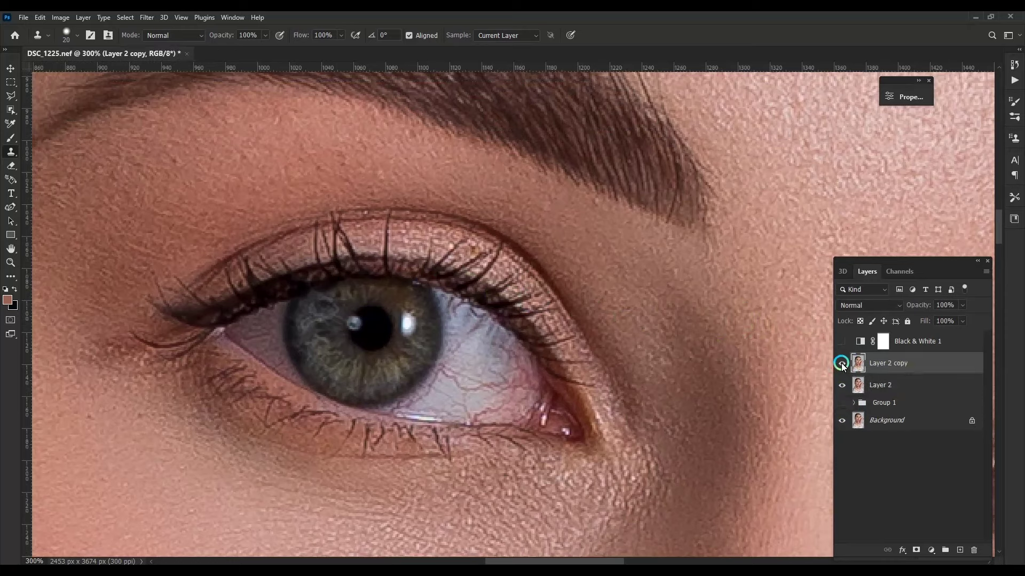
pyautogui.click(841, 363)
pyautogui.click(881, 385)
pyautogui.click(146, 17)
pyautogui.click(309, 193)
pyautogui.write('2')
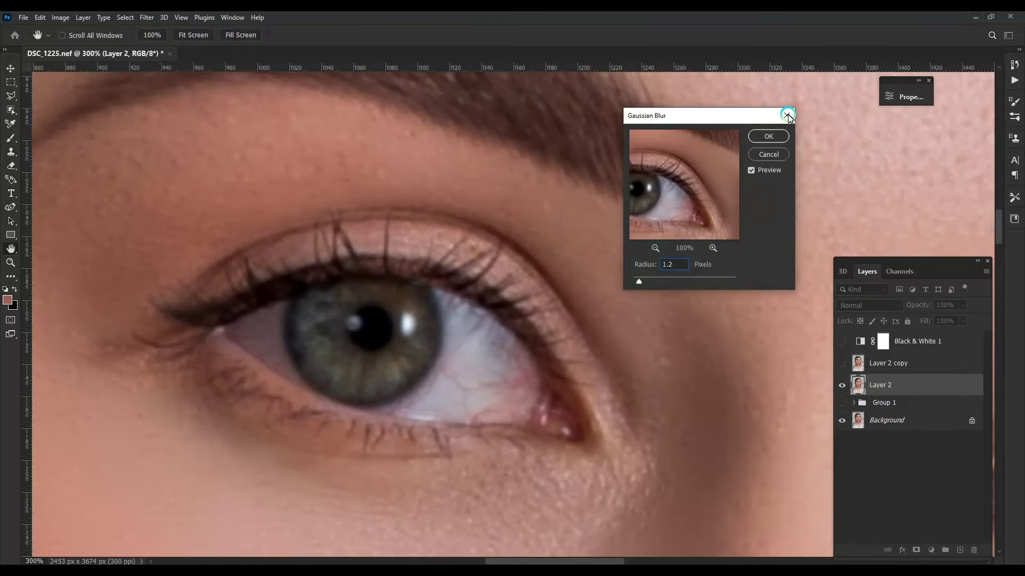
pyautogui.click(768, 136)
# Apply Image from the blurred layer onto Layer 2 copy and set it to Linear Light.
pyautogui.click(842, 363)
pyautogui.click(885, 363)
pyautogui.hotkey('alt', 'i')
pyautogui.press('y')
pyautogui.click(469, 161)
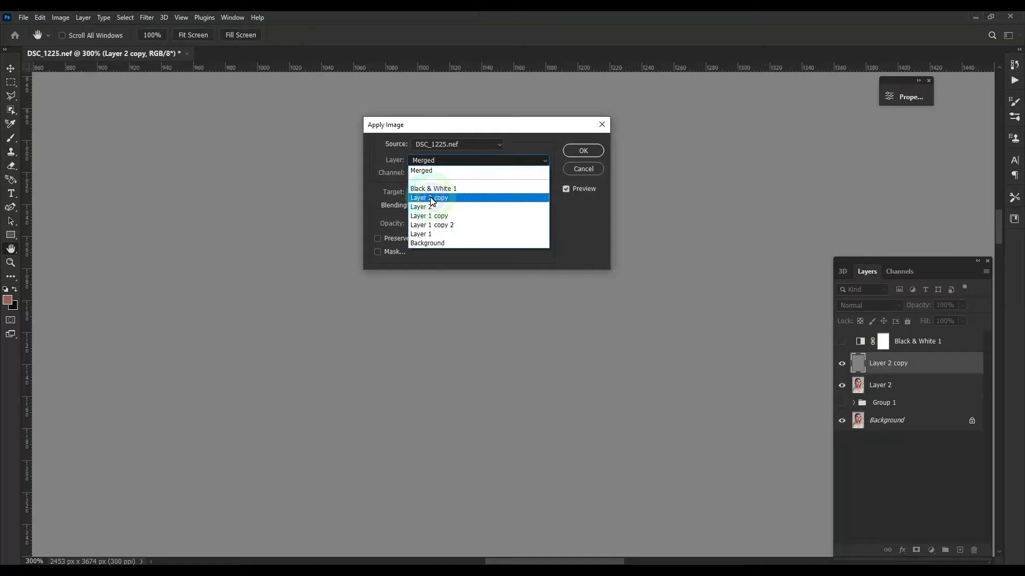
pyautogui.click(427, 203)
pyautogui.press('Return')
pyautogui.click(869, 304)
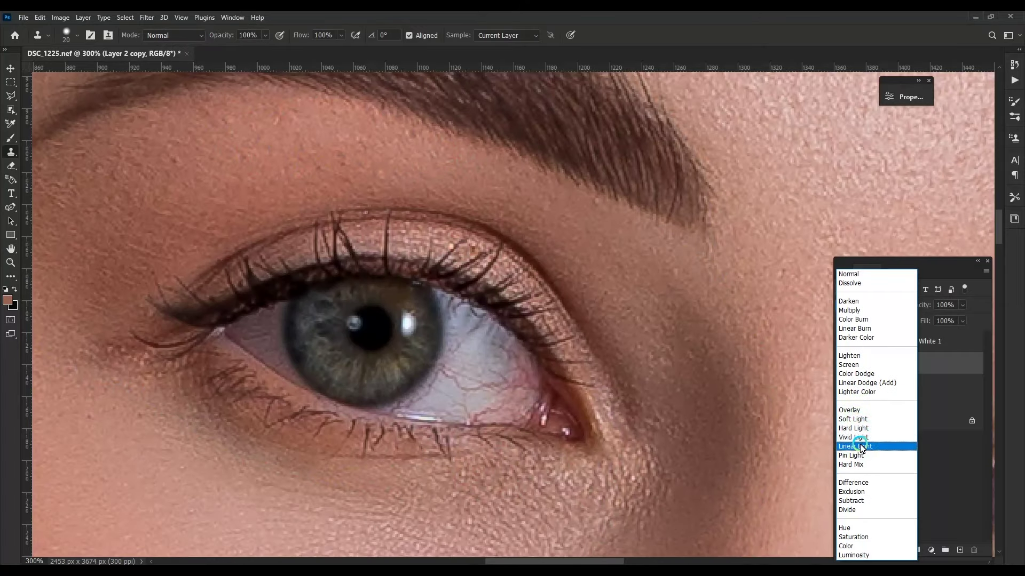
pyautogui.click(861, 447)
# Create merged Layer 2 copy 2 and fully desaturate it with Hue/Saturation.
pyautogui.hotkey('ctrl', 'j')
pyautogui.hotkey('ctrl', 'u')
pyautogui.moveTo(783, 283); pyautogui.dragTo(747, 284)
pyautogui.press('Return')
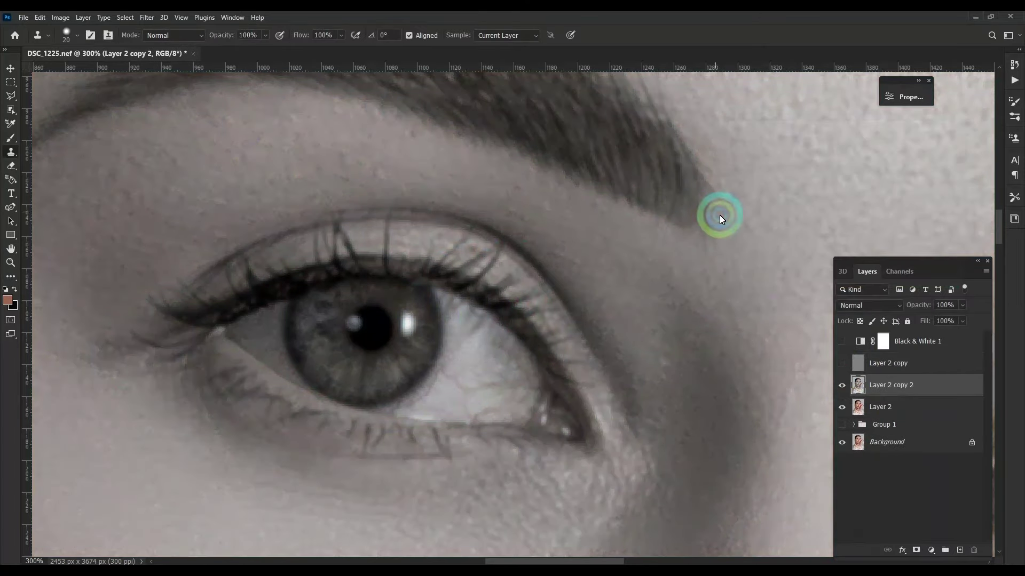
pyautogui.click(147, 17)
pyautogui.click(171, 96)
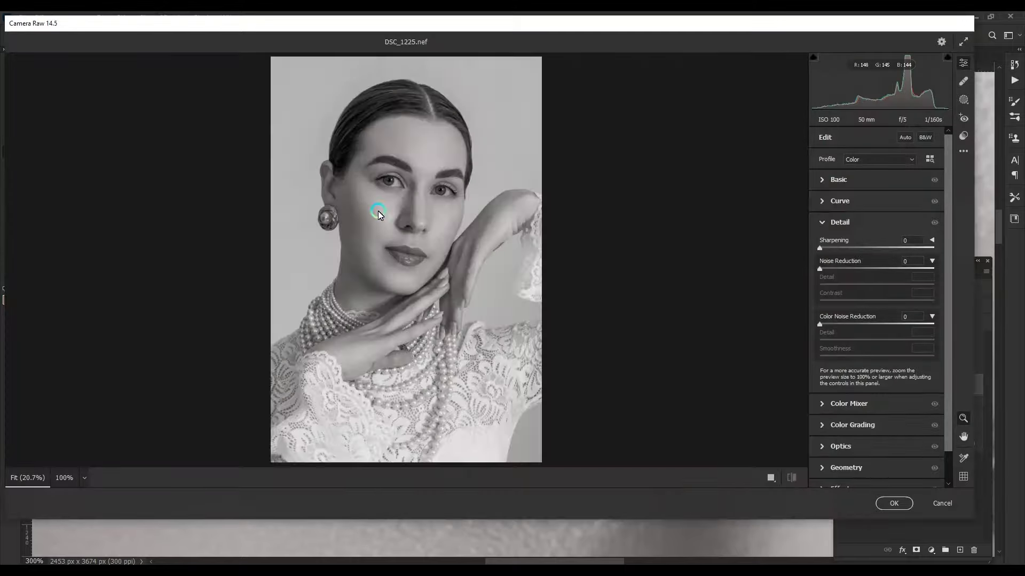
# Apply Camera Raw noise reduction of 53 to smooth the grey eye layer.
pyautogui.click(378, 215)
pyautogui.click(883, 267)
pyautogui.press('Return')
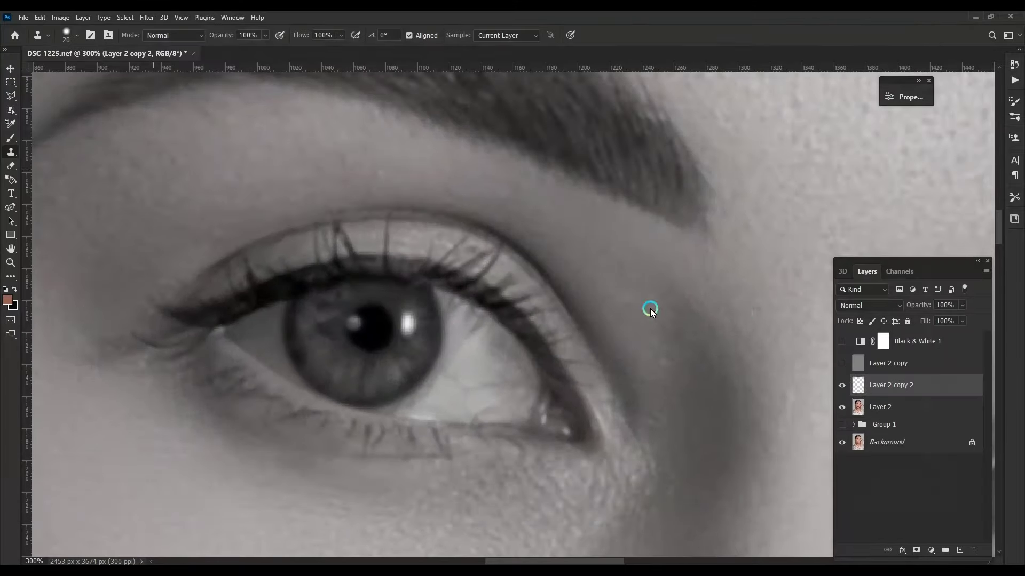
pyautogui.rightClick(10, 138)
pyautogui.click(53, 170)
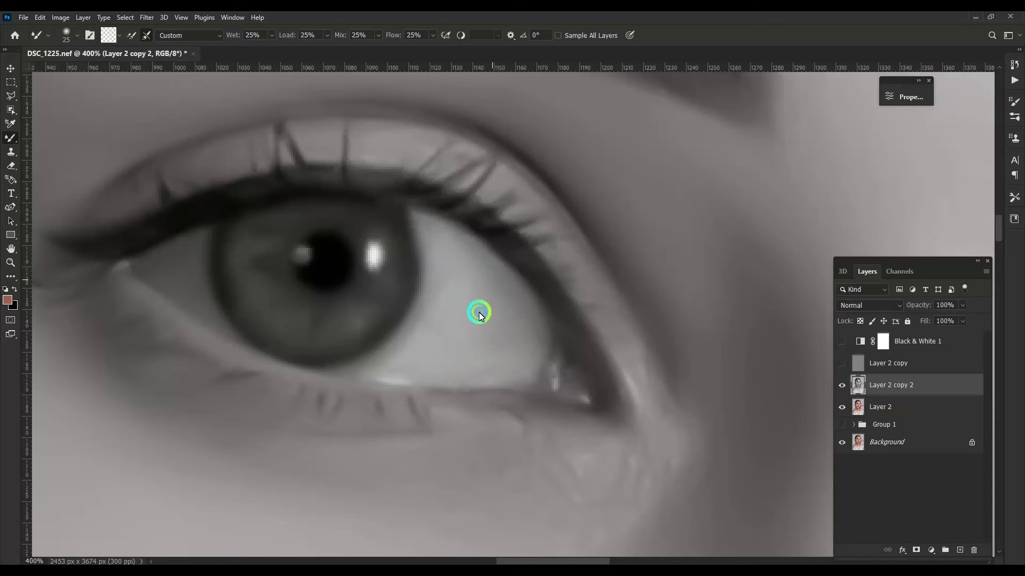
# Hide the grey layer behind a black mask and set up a size-9 painting brush.
pyautogui.hscroll(10, 327, 284)
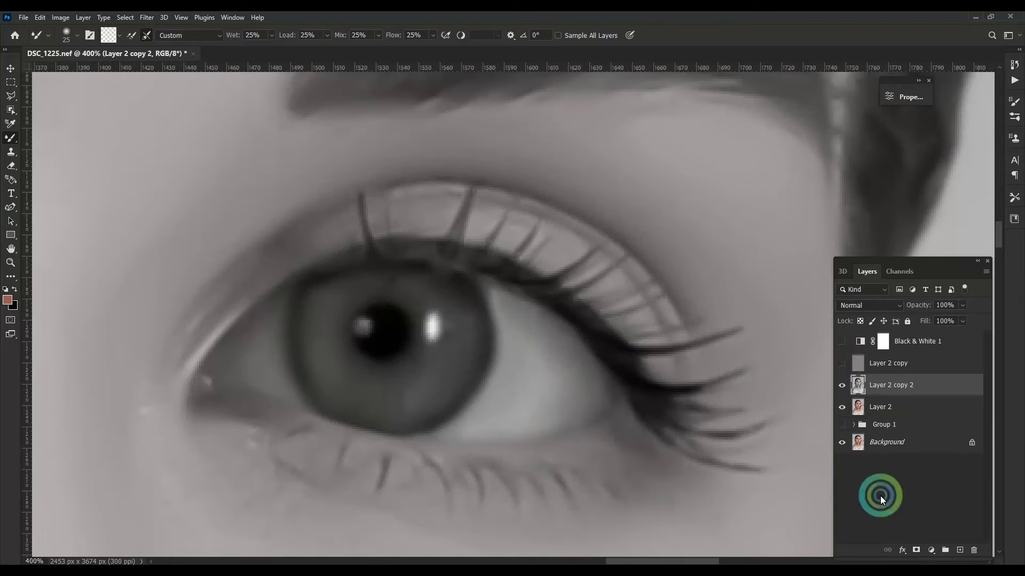
pyautogui.keyDown('alt'); pyautogui.click(916, 550); pyautogui.keyUp('alt')
pyautogui.rightClick(11, 138)
pyautogui.click(64, 138)
pyautogui.hscroll(-3, 374, 278)
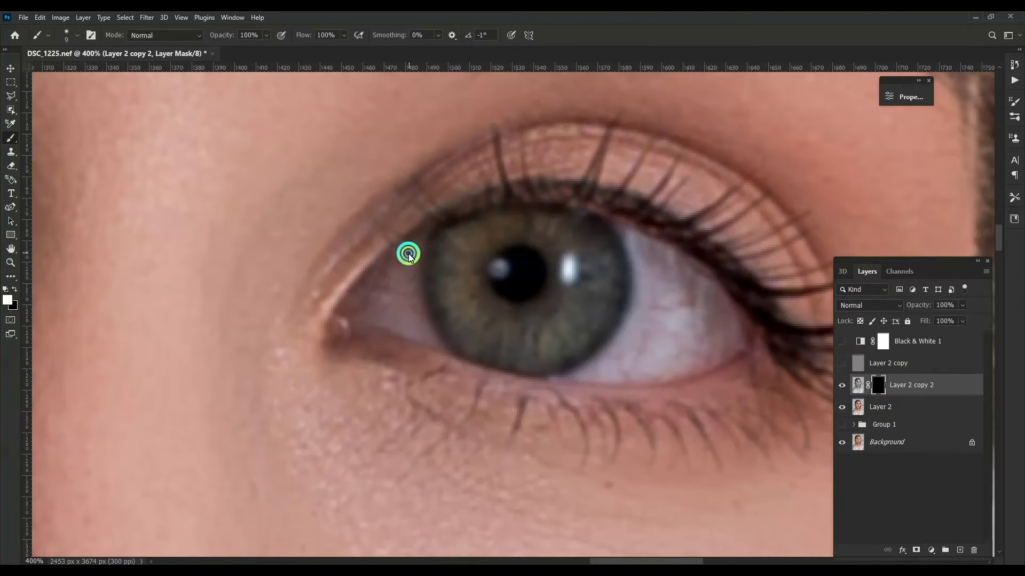
pyautogui.press('[')
pyautogui.press('[')
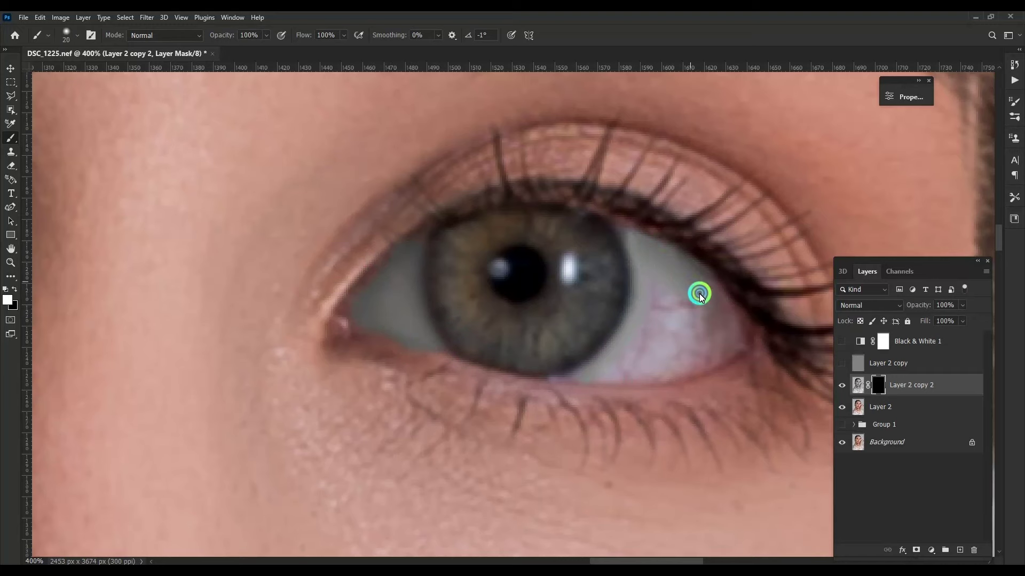
pyautogui.hscroll(-10, 263, 291)
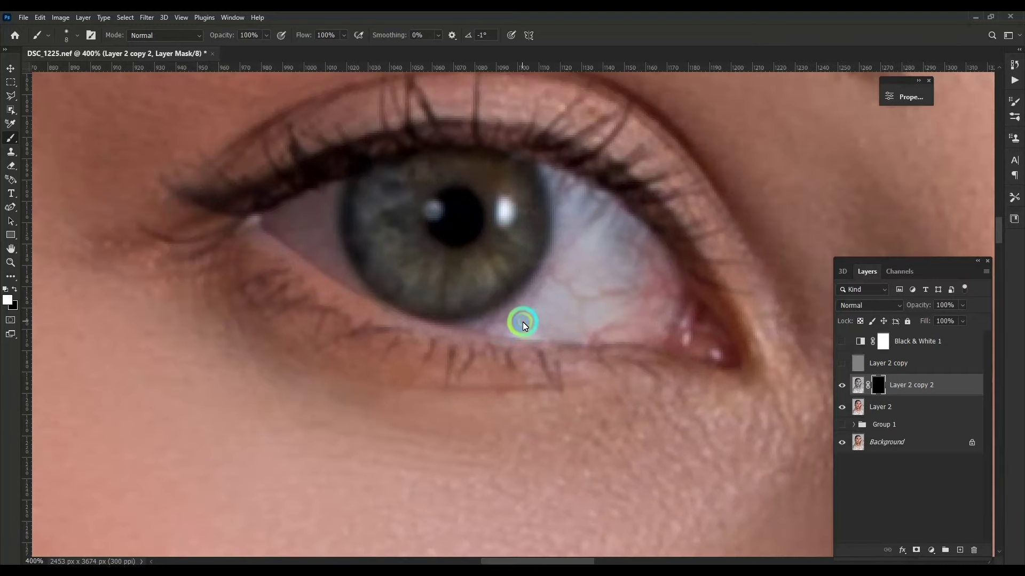
# Paint the mask white over the eye whites on both sides of the iris, then show Layer 2 copy.
pyautogui.moveTo(567, 205); pyautogui.dragTo(658, 302)
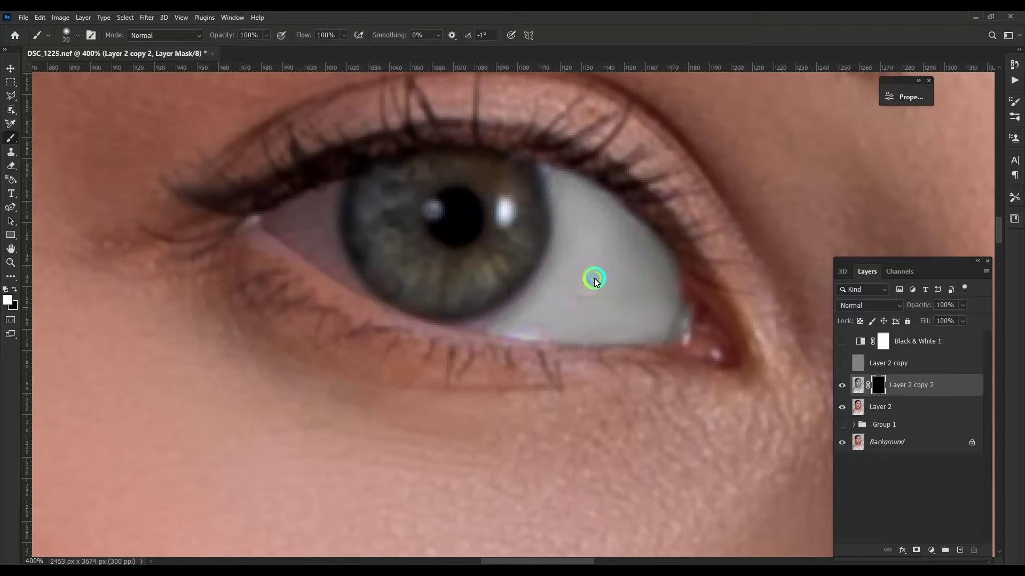
pyautogui.press(']')
pyautogui.moveTo(371, 302); pyautogui.dragTo(335, 249)
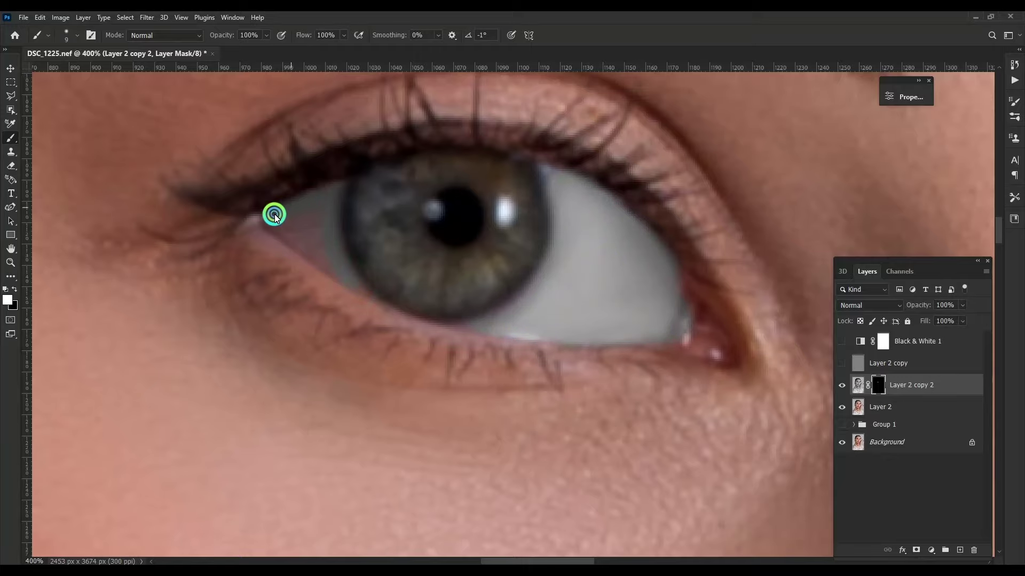
pyautogui.press('[')
pyautogui.press('[')
pyautogui.click(842, 363)
pyautogui.scroll(-5, 779, 357)
pyautogui.hotkey('ctrl', 'b')
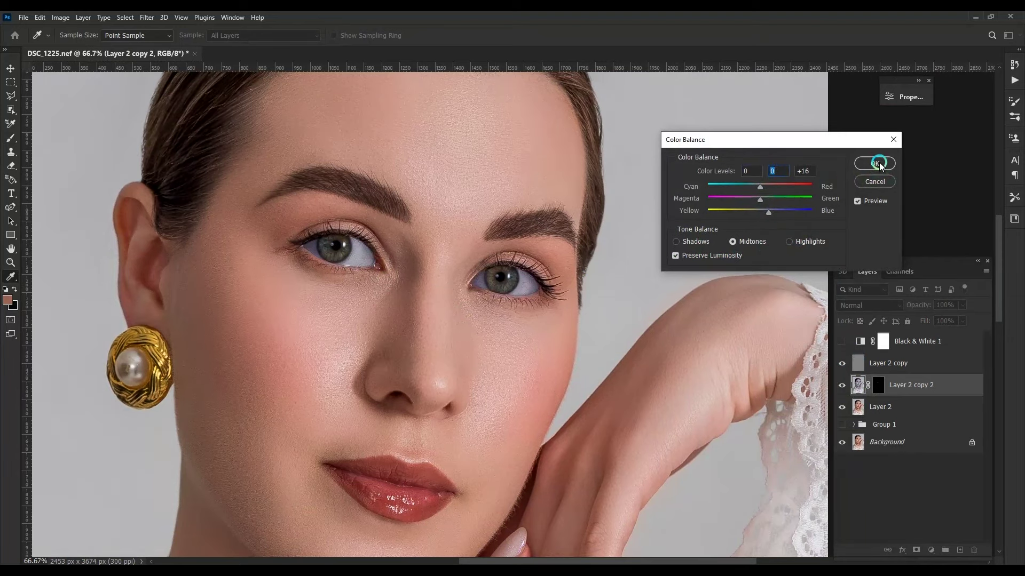
# Apply the +16 blue Color Balance shift and fade its strength.
pyautogui.click(877, 163)
pyautogui.hotkey('ctrl', 'shift', 'f')
pyautogui.press('Return')
pyautogui.press('b')
pyautogui.click(859, 386)
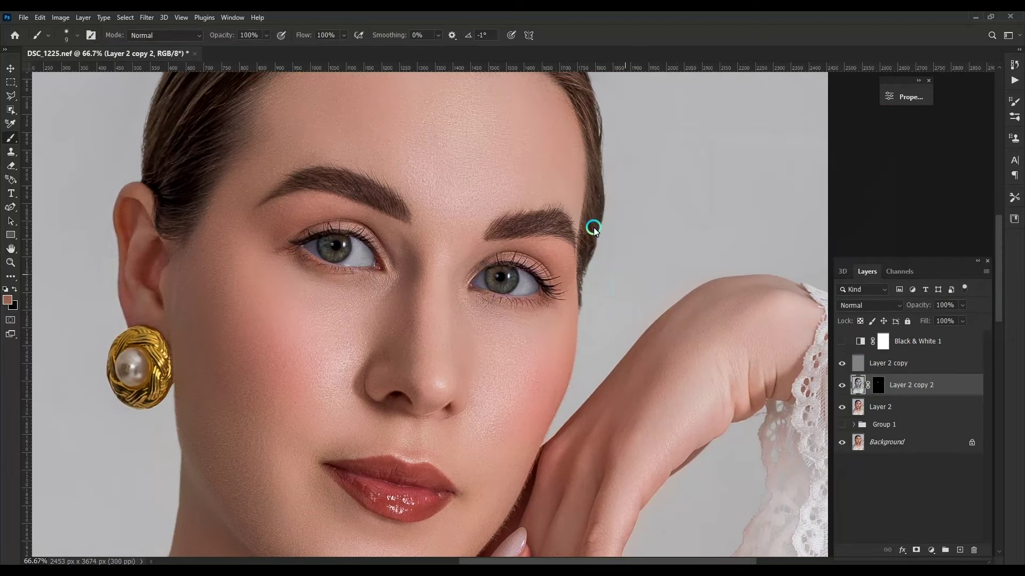
# Brighten with Levels (whites input 233), then erase the effect along the lashes and lower lid.
pyautogui.hotkey('ctrl', 'l')
pyautogui.moveTo(879, 156); pyautogui.dragTo(794, 159)
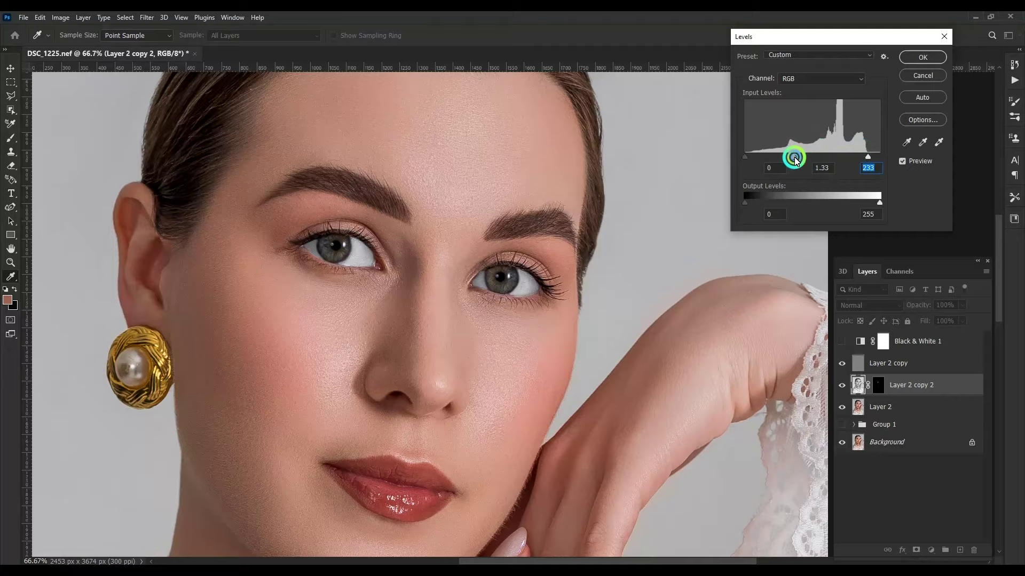
pyautogui.click(920, 56)
pyautogui.press('e')
pyautogui.scroll(2, 550, 197)
pyautogui.scroll(1, 550, 213)
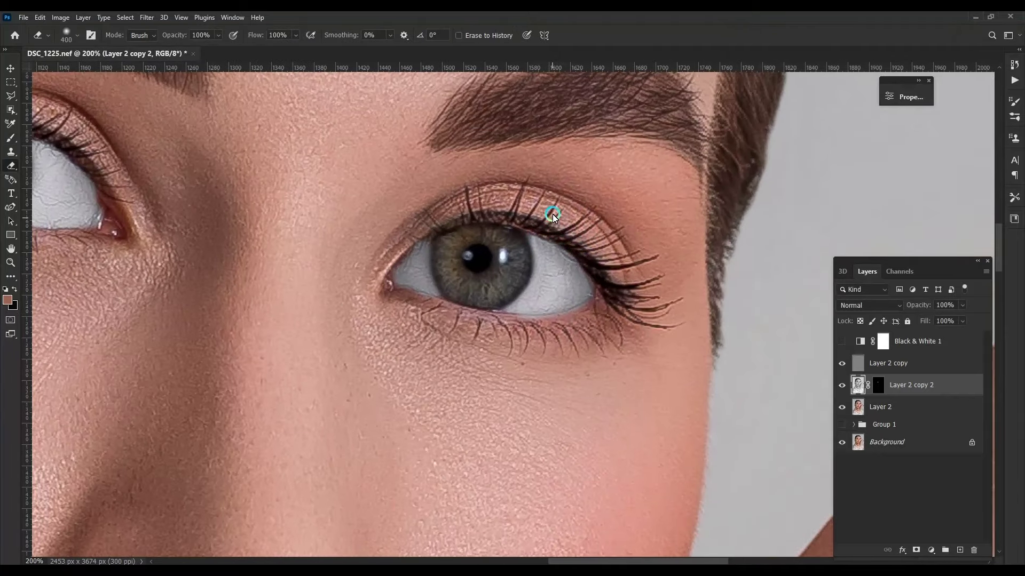
pyautogui.moveTo(533, 211); pyautogui.dragTo(635, 297)
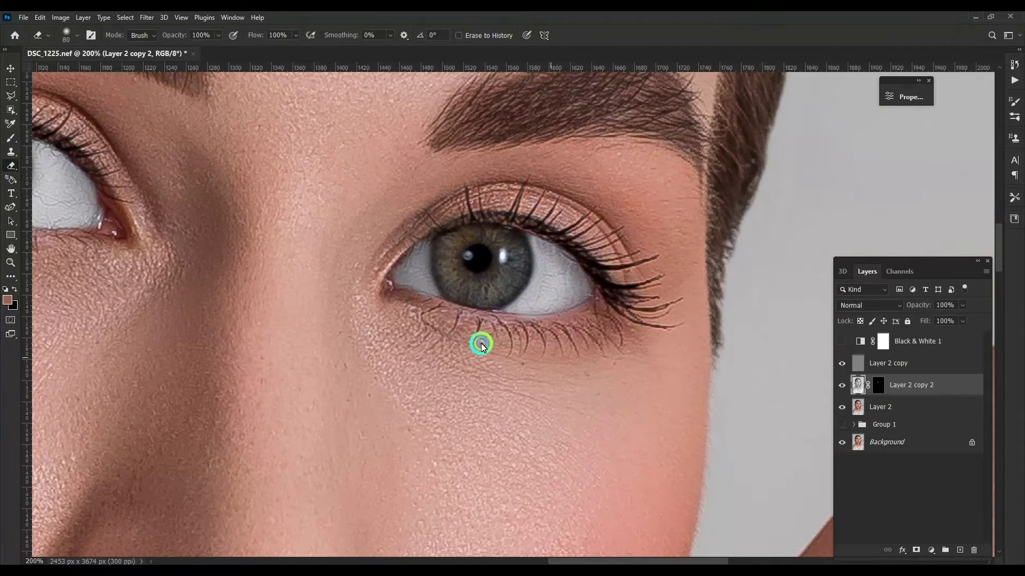
pyautogui.moveTo(296, 204); pyautogui.dragTo(627, 317)
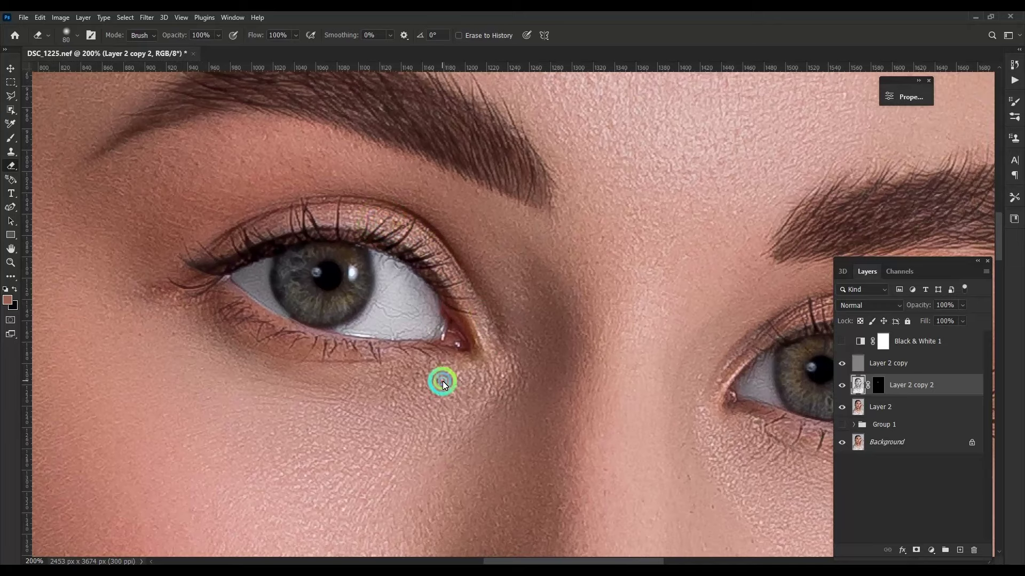
pyautogui.moveTo(448, 327); pyautogui.dragTo(213, 324)
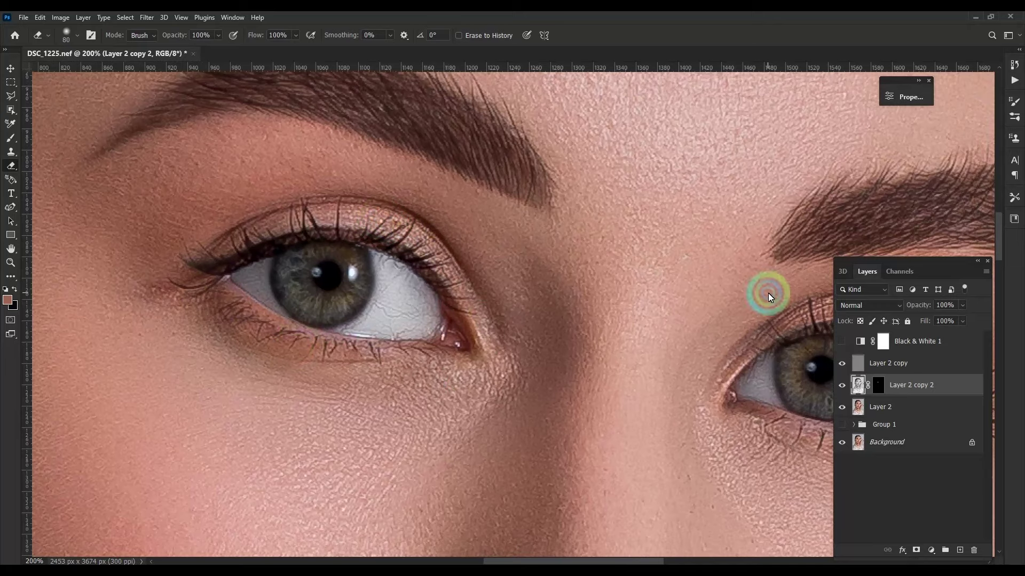
# Lower the eye-whitening layer to 80% opacity and review the whole portrait.
pyautogui.hotkey('ctrl', '-')
pyautogui.hotkey('ctrl', '-')
pyautogui.hotkey('ctrl', '-')
pyautogui.click(962, 305)
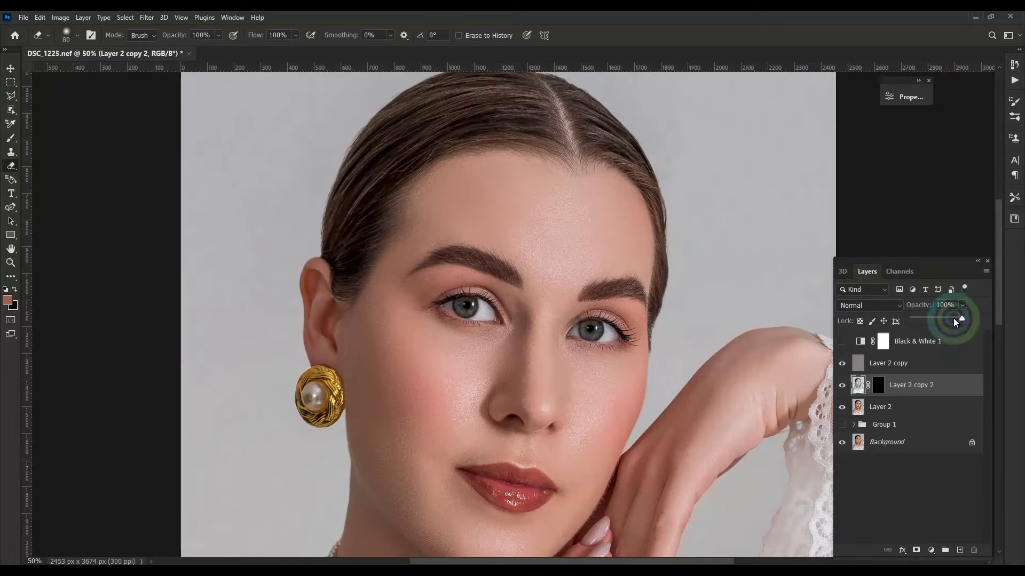
pyautogui.moveTo(966, 316); pyautogui.dragTo(955, 316)
pyautogui.hotkey('ctrl', '-')
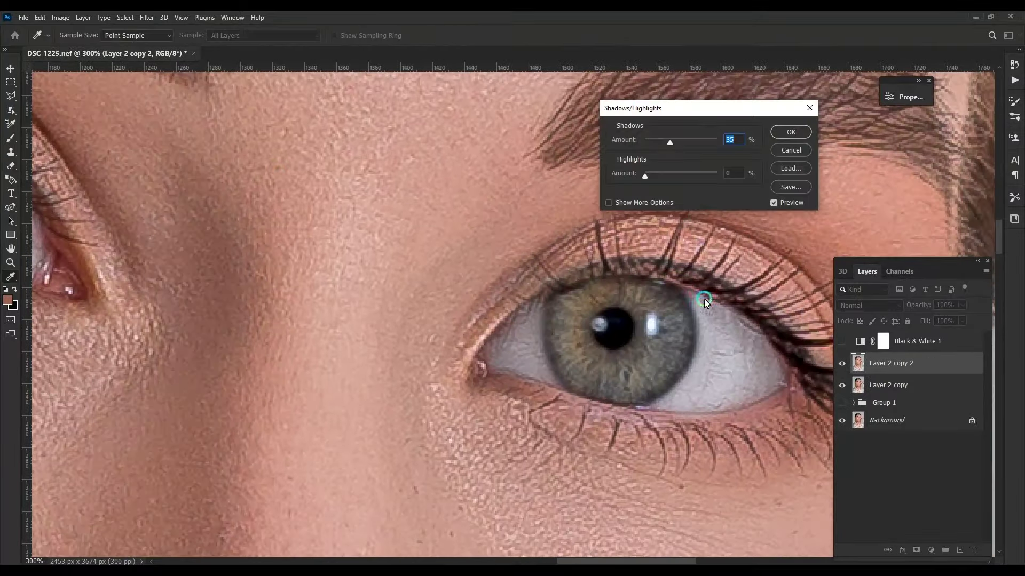
# Set the copy to Color Dodge with a hiding mask and paint white over both irises.
pyautogui.click(876, 305)
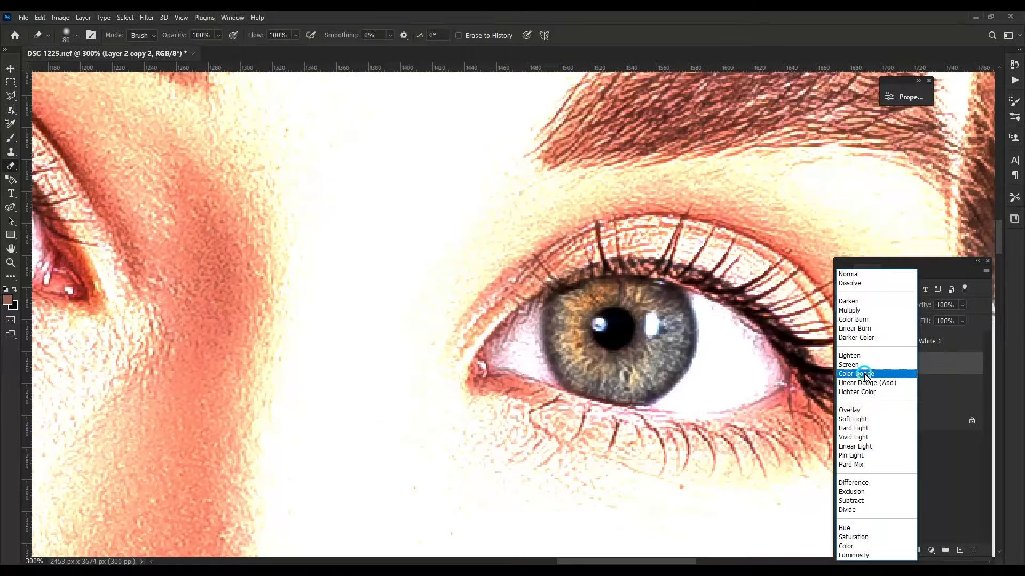
pyautogui.click(856, 373)
pyautogui.keyDown('alt'); pyautogui.click(916, 550); pyautogui.keyUp('alt')
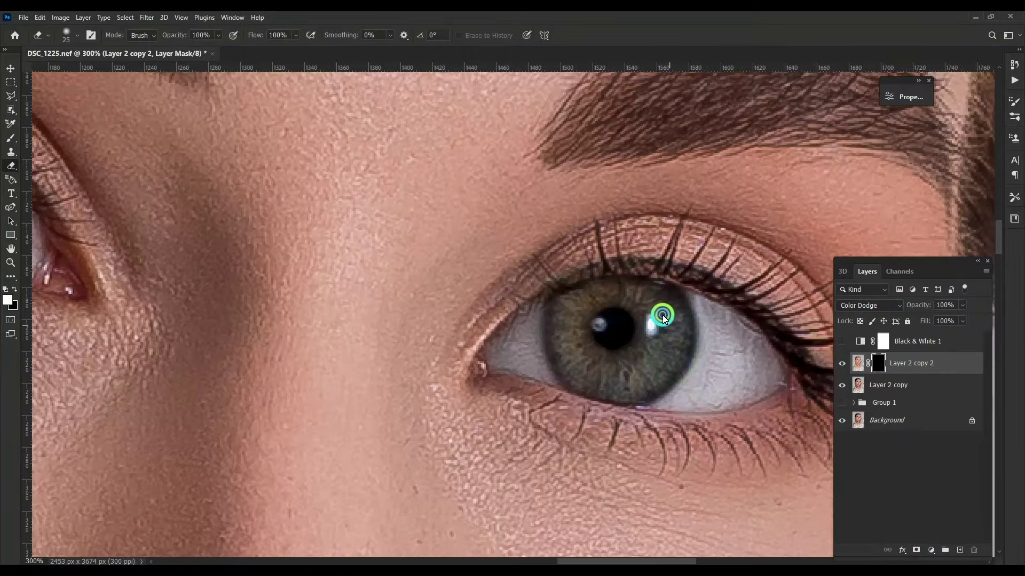
pyautogui.press('x')
pyautogui.moveTo(657, 316)
pyautogui.mouseDown()
pyautogui.moveTo(647, 361)
pyautogui.moveTo(577, 339)
pyautogui.moveTo(574, 328)
pyautogui.moveTo(661, 351)
pyautogui.mouseUp()
pyautogui.hscroll(-10, 660, 350)
pyautogui.moveTo(723, 361)
pyautogui.mouseDown()
pyautogui.moveTo(682, 315)
pyautogui.moveTo(640, 370)
pyautogui.moveTo(598, 353)
pyautogui.mouseUp()
pyautogui.hotkey('ctrl', '-')
pyautogui.hotkey('ctrl', '-')
pyautogui.hotkey('ctrl', '-')
# Reduce the iris brightening layer to 11% opacity and check both eyes.
pyautogui.click(962, 305)
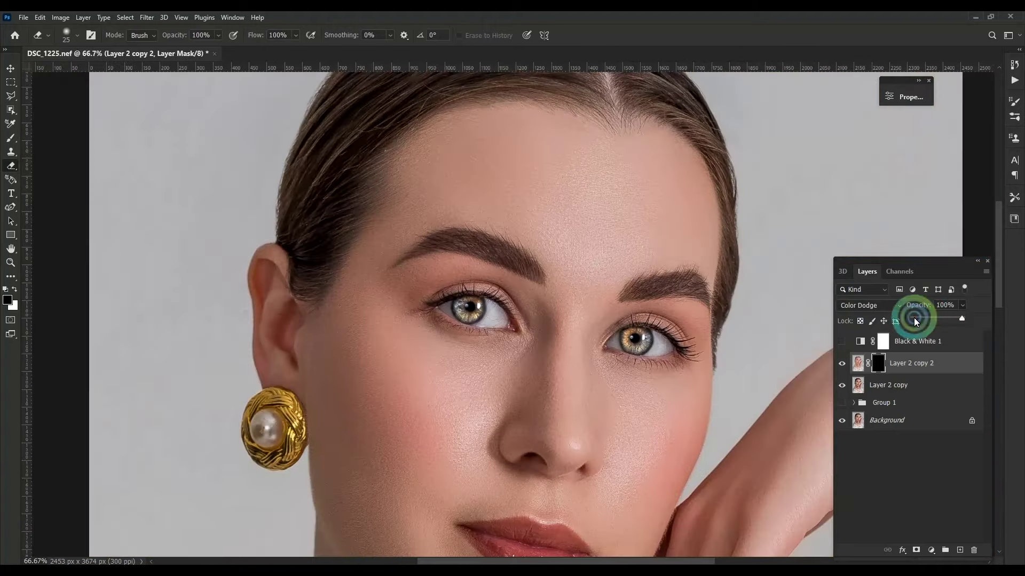
pyautogui.moveTo(964, 317); pyautogui.dragTo(918, 318)
pyautogui.hotkey('ctrl', '-')
pyautogui.hotkey('ctrl', '-')
pyautogui.hotkey('ctrl', '+')
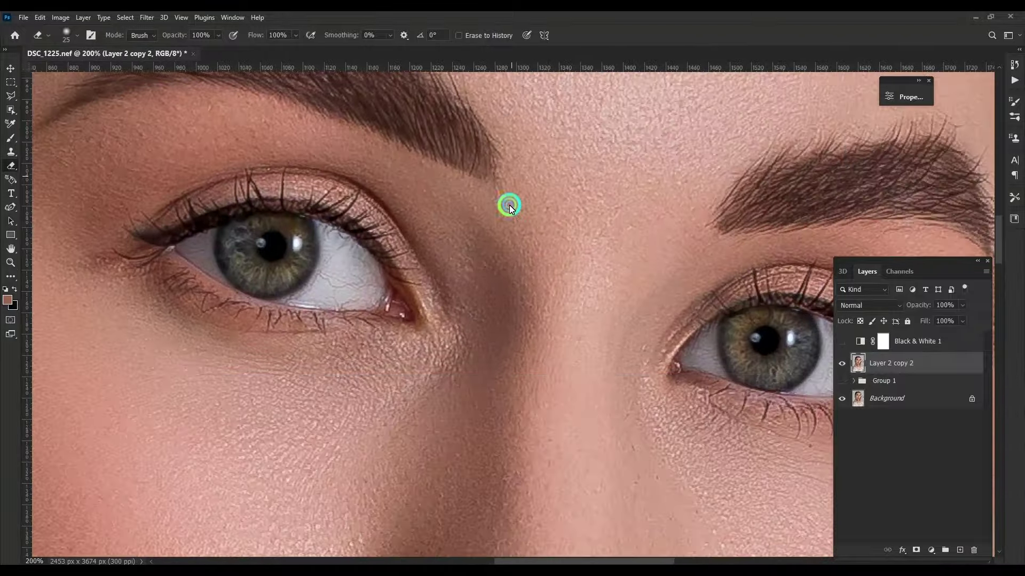
# Set a new layer copy to Screen and paint brightening along the upper eyelid.
pyautogui.click(865, 308)
pyautogui.click(851, 362)
pyautogui.rightClick(851, 361)
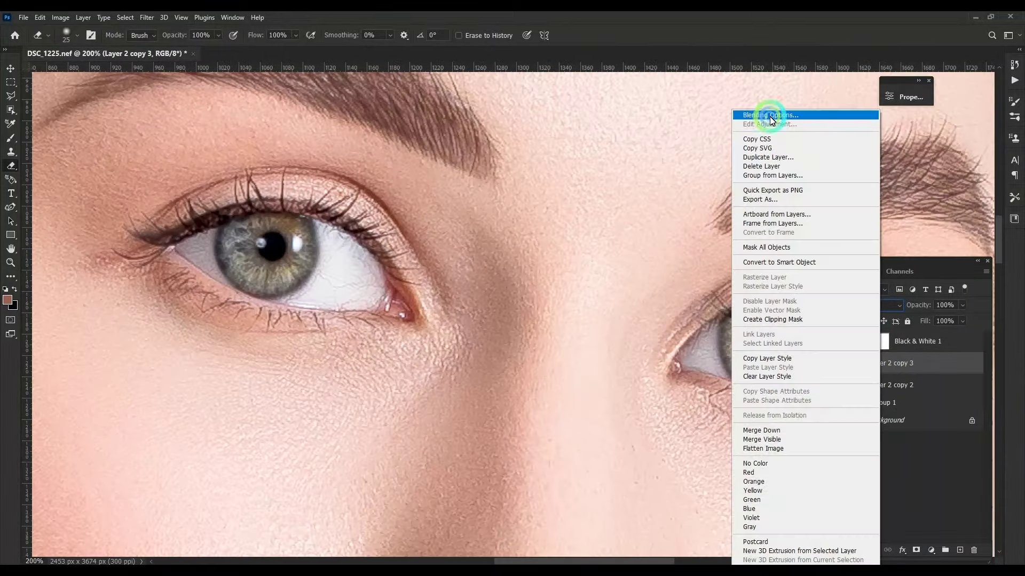
pyautogui.click(771, 110)
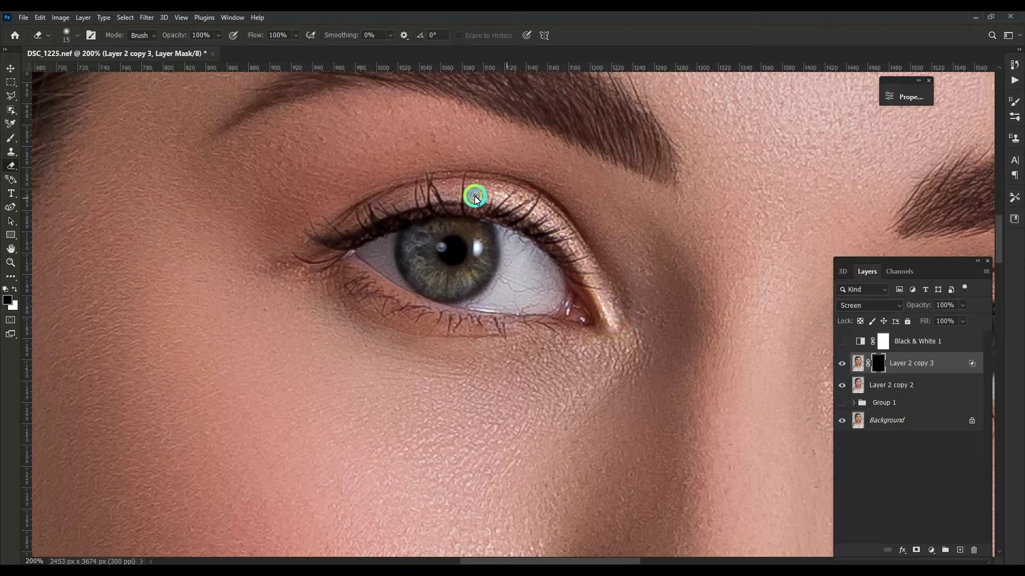
pyautogui.hscroll(5, 481, 320)
pyautogui.press('[')
pyautogui.press('[')
pyautogui.moveTo(501, 365); pyautogui.dragTo(722, 308)
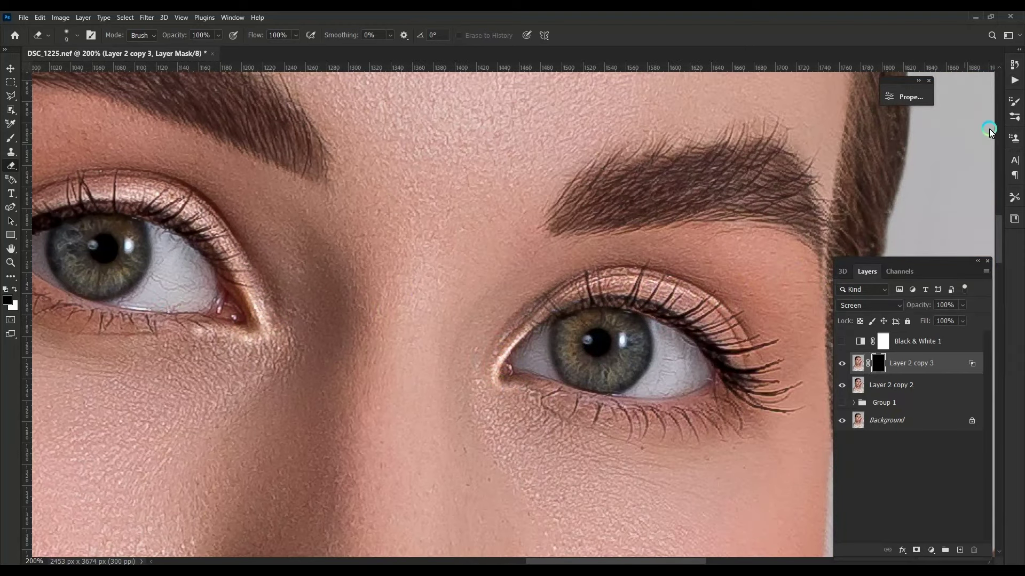
pyautogui.click(1014, 103)
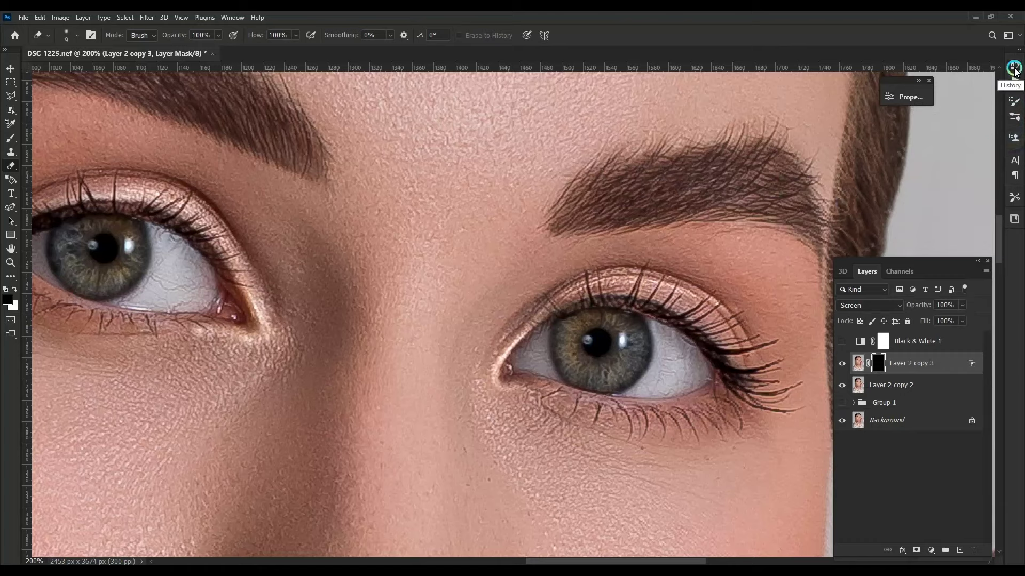
pyautogui.click(1015, 68)
# Feather the eyelid mask to 6.7 px and return to the layer's pixels.
pyautogui.click(907, 99)
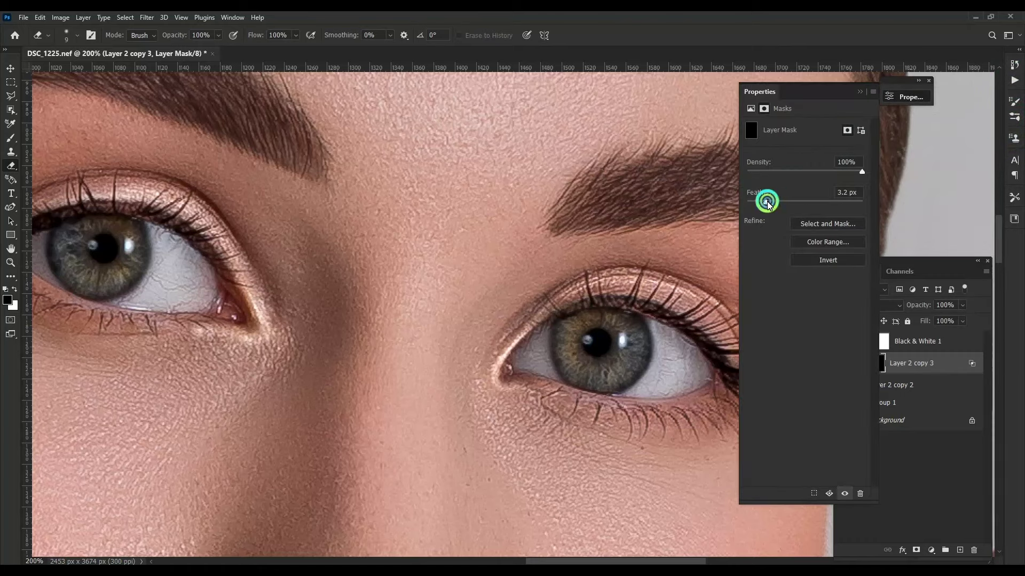
pyautogui.moveTo(767, 202); pyautogui.dragTo(767, 203)
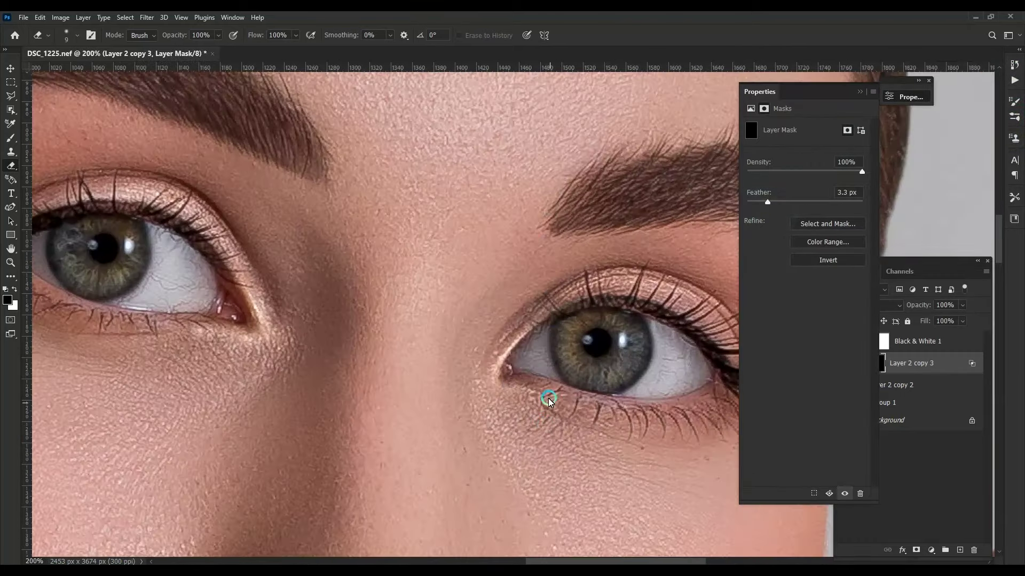
pyautogui.moveTo(561, 407); pyautogui.dragTo(454, 319)
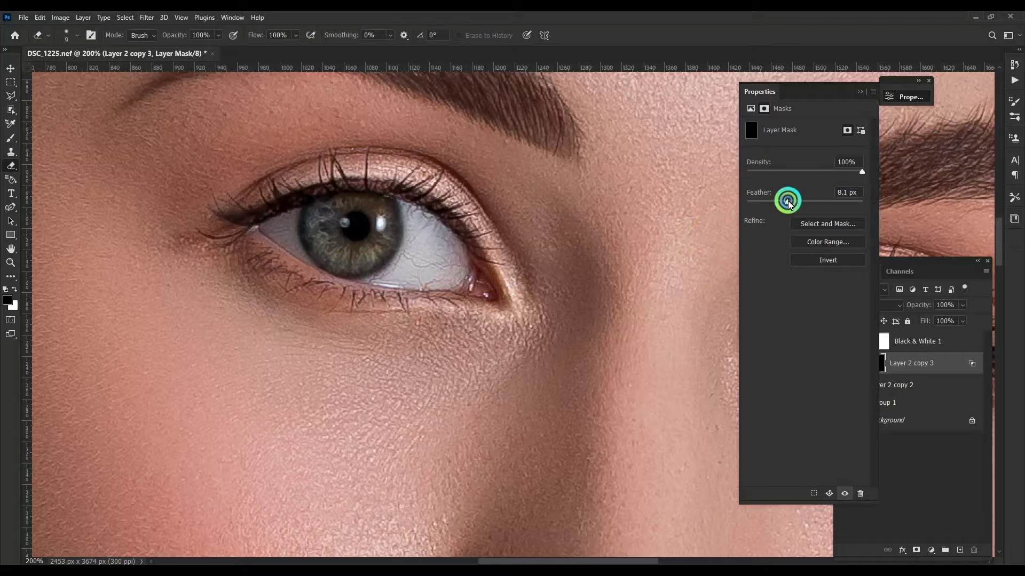
pyautogui.moveTo(790, 205); pyautogui.dragTo(783, 203)
pyautogui.scroll(-5, 373, 224)
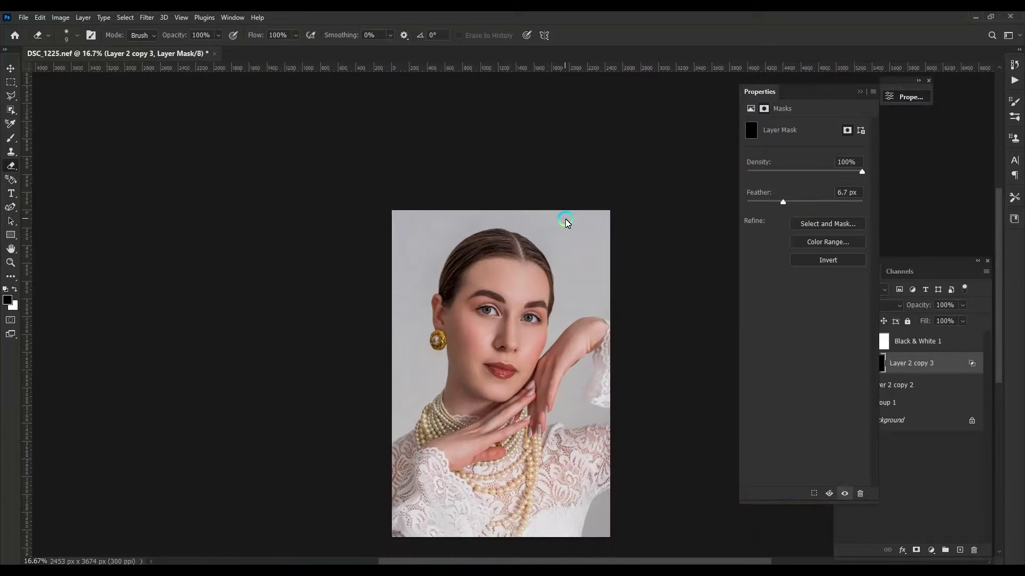
pyautogui.scroll(3, 566, 221)
pyautogui.click(908, 360)
pyautogui.scroll(3, 469, 294)
# Compare the lips with Layer 2 copy 3's visibility toggled.
pyautogui.scroll(2, 469, 293)
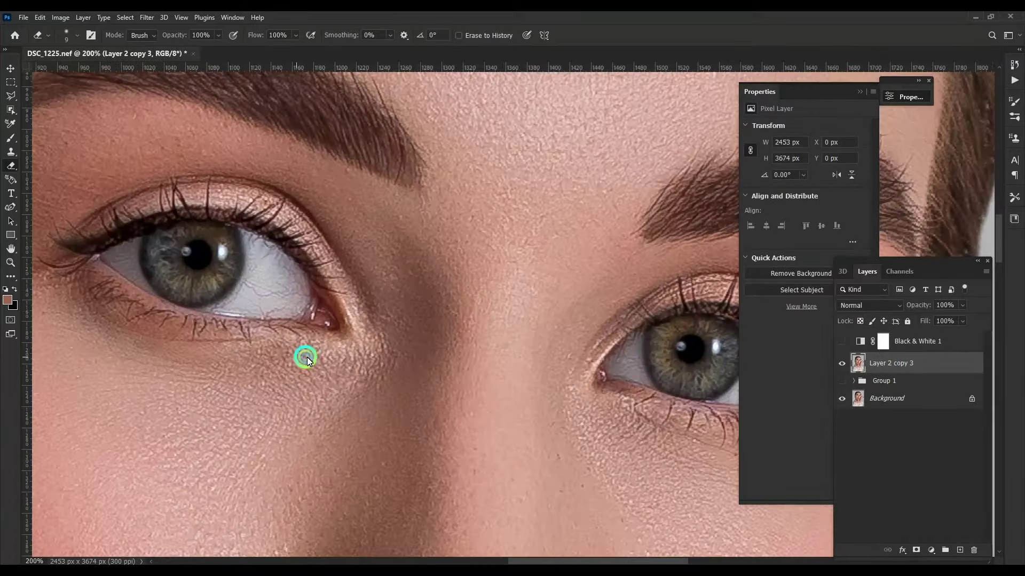
pyautogui.scroll(-2, 307, 361)
pyautogui.scroll(-5, 502, 336)
pyautogui.scroll(-5, 424, 350)
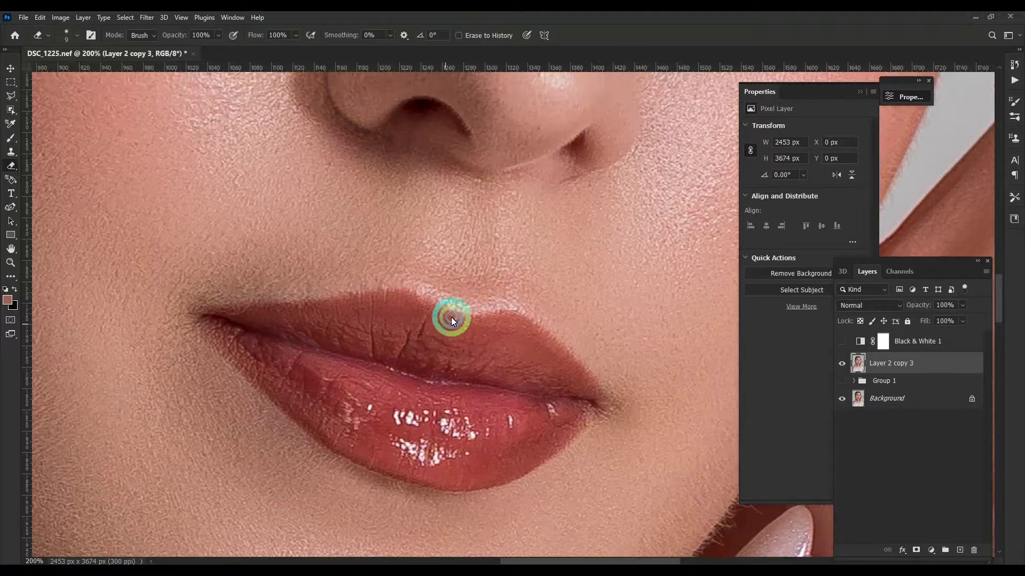
pyautogui.scroll(-5, 451, 317)
pyautogui.click(841, 363)
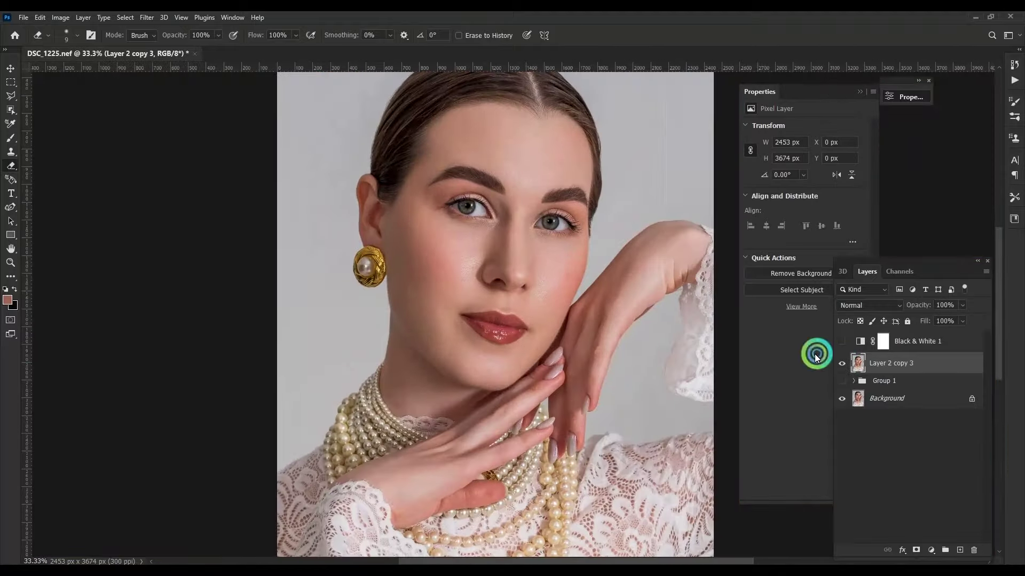
pyautogui.scroll(5, 480, 321)
pyautogui.scroll(2, 442, 309)
pyautogui.scroll(1, 494, 259)
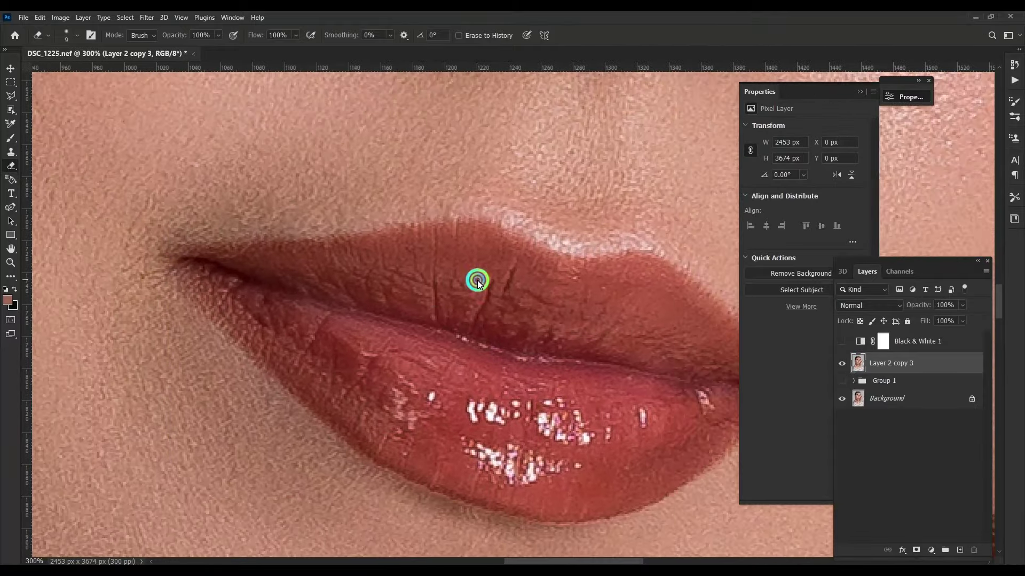
# Reshape the lip corners and lower lip edge with Liquify's Forward Warp, shrinking the brush.
pyautogui.hotkey('ctrl', 'shift', 'x')
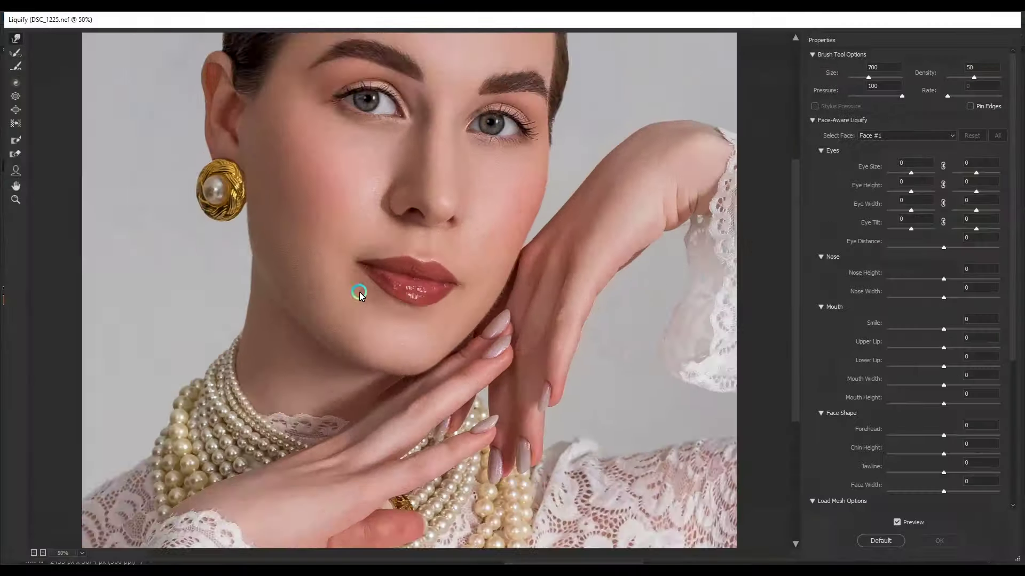
pyautogui.scroll(3, 360, 294)
pyautogui.moveTo(299, 286); pyautogui.dragTo(245, 258)
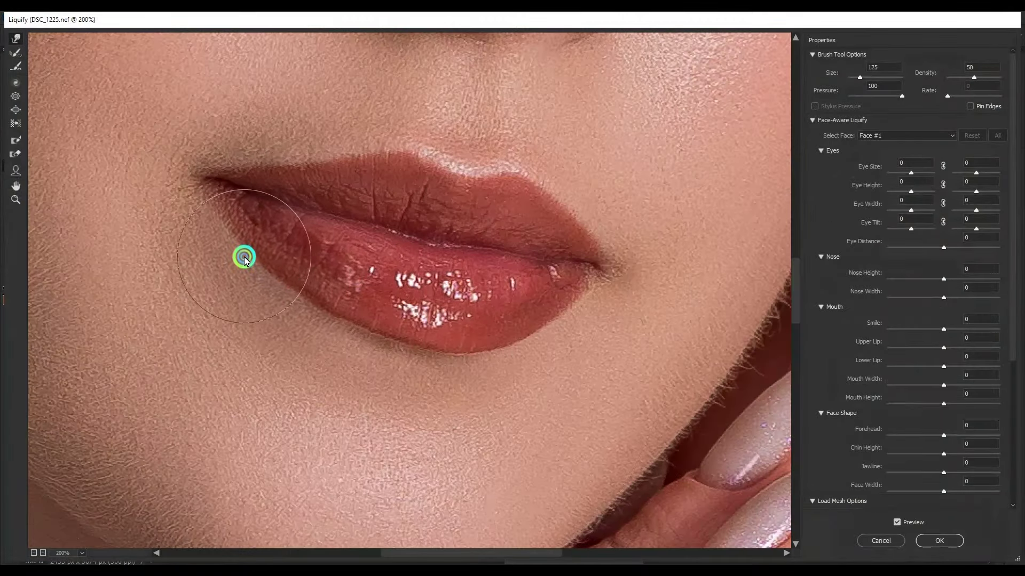
pyautogui.press('[')
pyautogui.moveTo(499, 348); pyautogui.dragTo(565, 313)
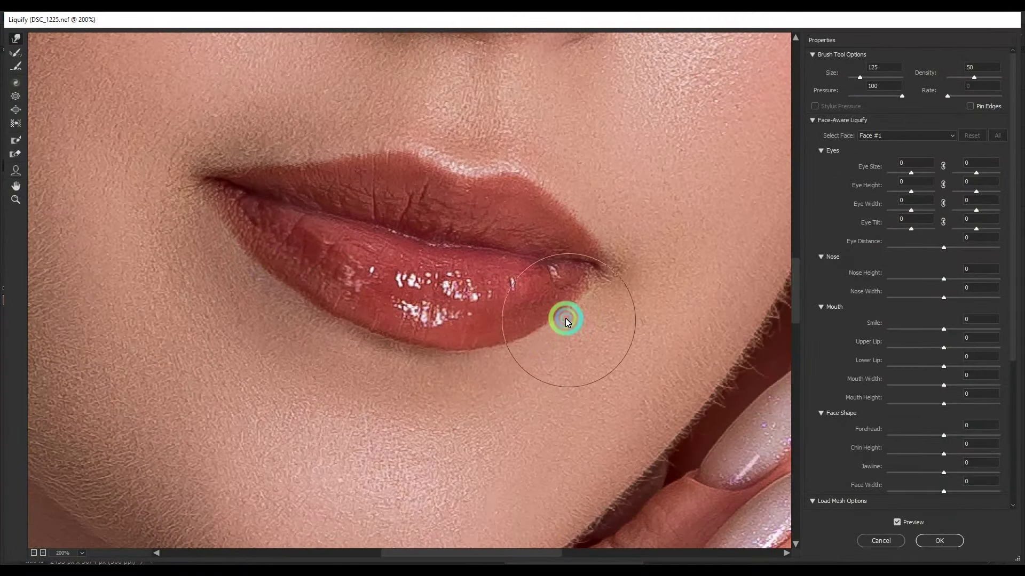
pyautogui.press('[')
pyautogui.press('[')
pyautogui.moveTo(290, 298); pyautogui.dragTo(301, 304)
# Hide Layer 2 copy 4 and select Layer 2 copy 3.
pyautogui.scroll(-3, 590, 258)
pyautogui.scroll(-1, 577, 244)
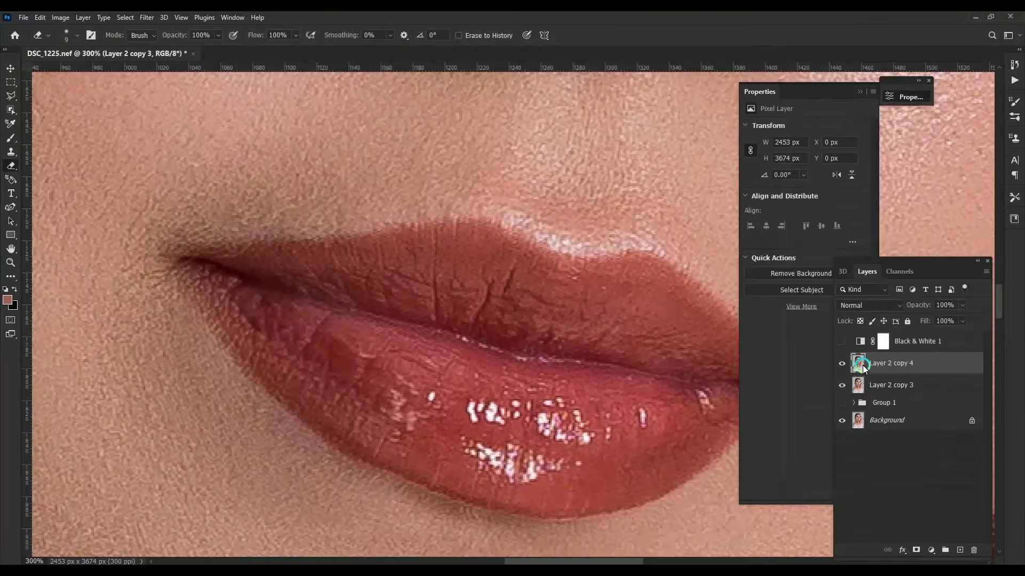
pyautogui.click(841, 363)
pyautogui.click(891, 385)
# Blur Layer 2 copy 3 with a Gaussian Blur of radius 10.
pyautogui.click(147, 17)
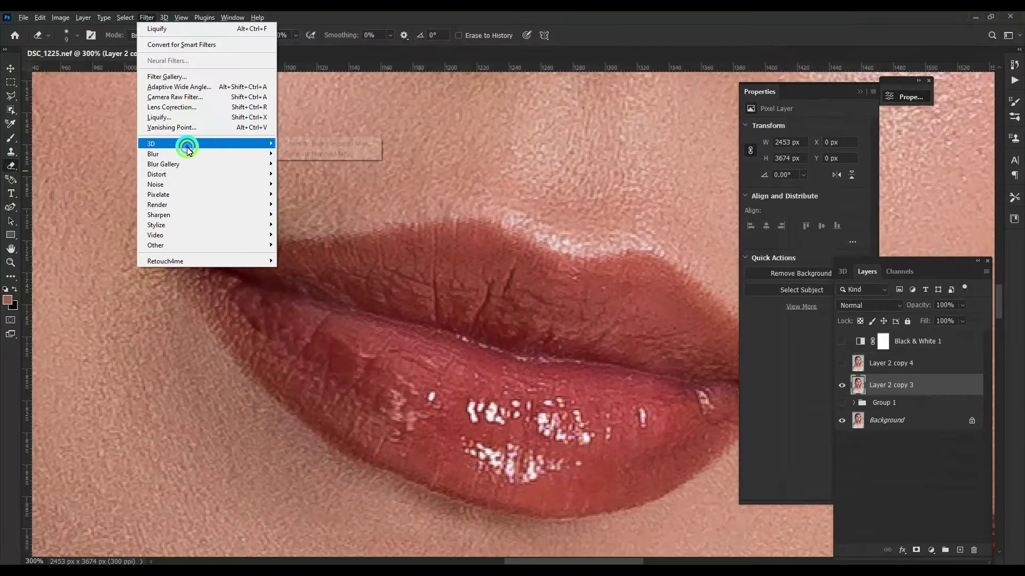
pyautogui.click(315, 194)
pyautogui.write('10')
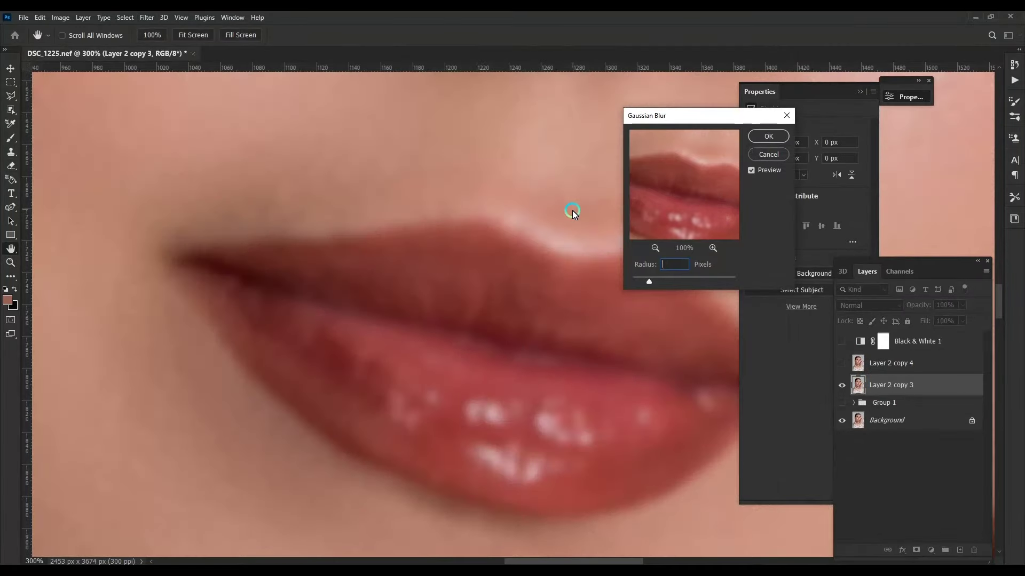
pyautogui.press('Return')
pyautogui.press('e')
# Turn visible Layer 2 copy 4 into a Subtract texture layer with a light blend mode.
pyautogui.click(856, 364)
pyautogui.click(841, 363)
pyautogui.click(60, 17)
pyautogui.click(80, 176)
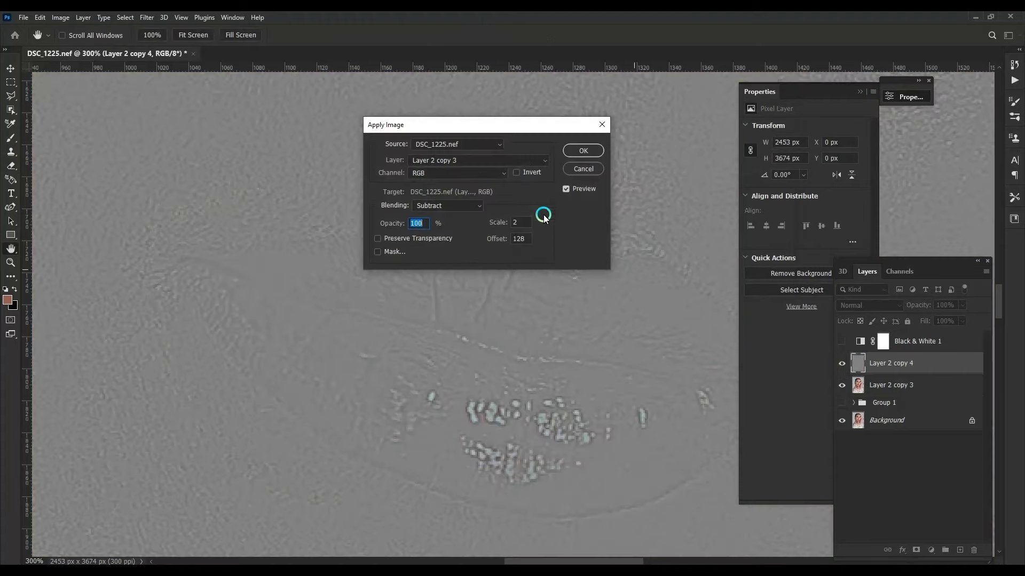
pyautogui.press('Return')
pyautogui.click(870, 306)
pyautogui.click(861, 437)
# Hide the texture layer and duplicate the blurred Layer 2 copy 3 for Mixer Brush blending.
pyautogui.click(842, 363)
pyautogui.click(891, 385)
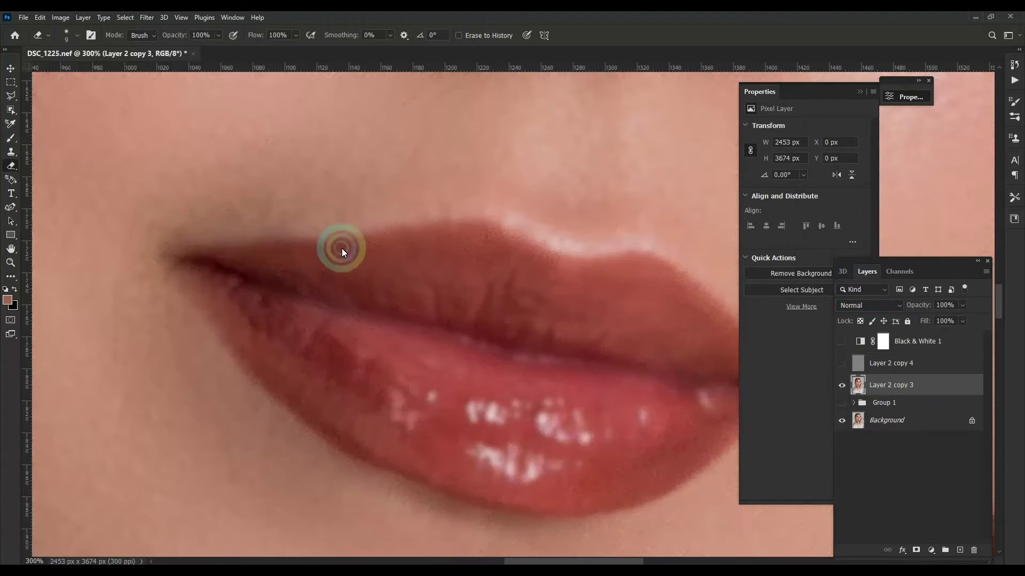
pyautogui.hotkey('ctrl', 'j')
pyautogui.moveTo(11, 137); pyautogui.dragTo(59, 171)
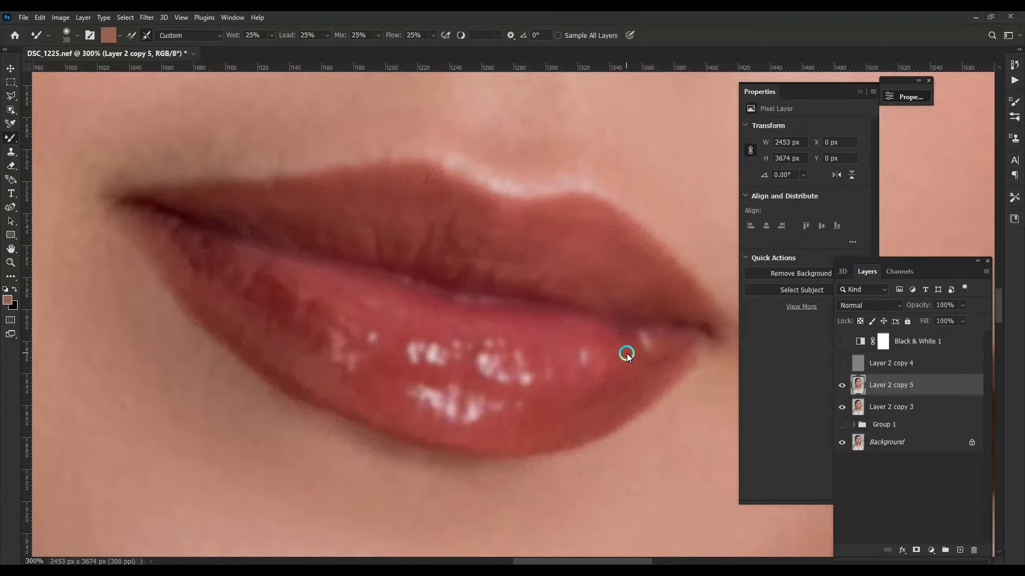
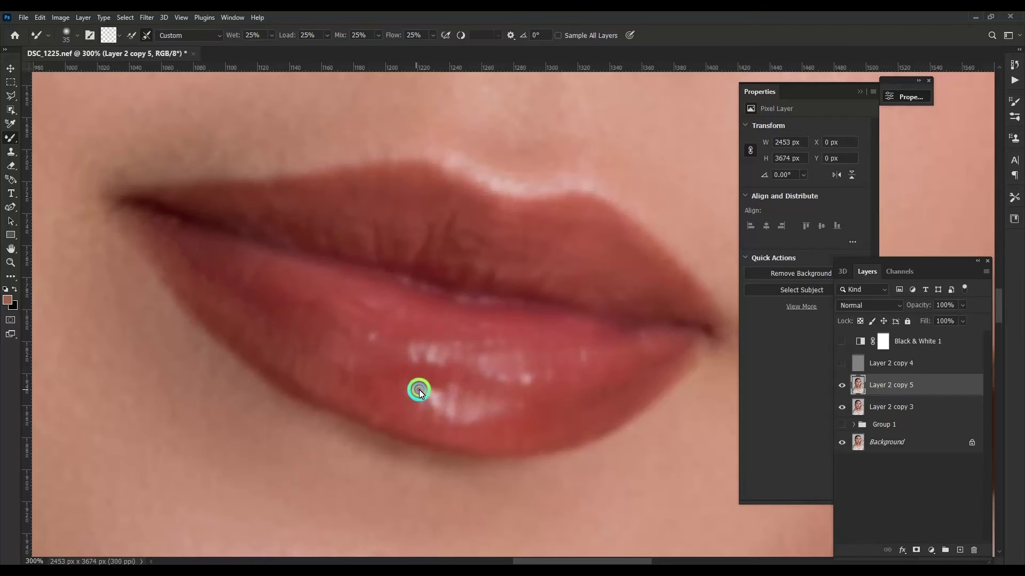
# Enlarge the Mixer Brush for the lip gloss and select the lip retouch layers.
pyautogui.press(']')
pyautogui.press(']')
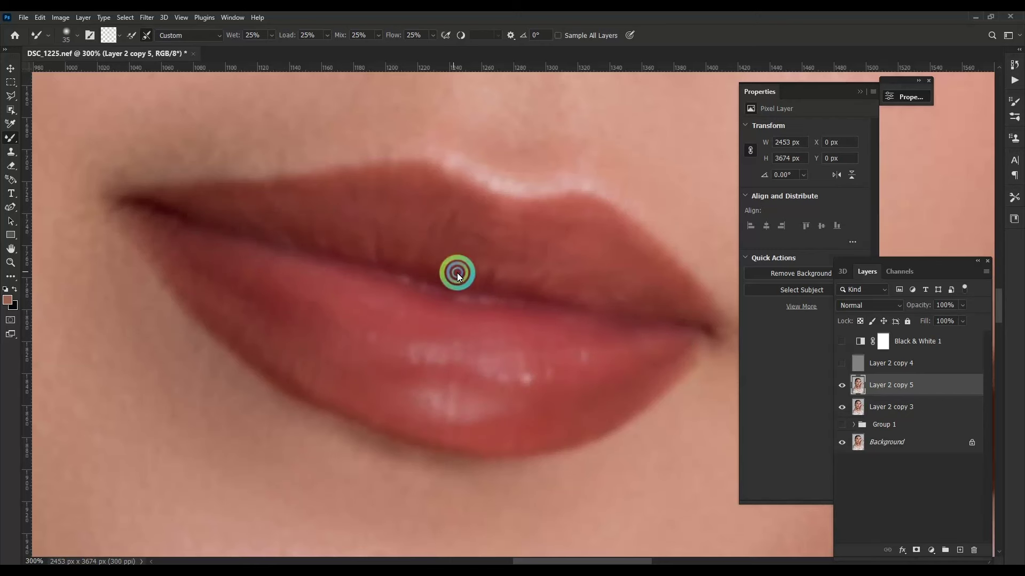
pyautogui.press(']')
pyautogui.press(']')
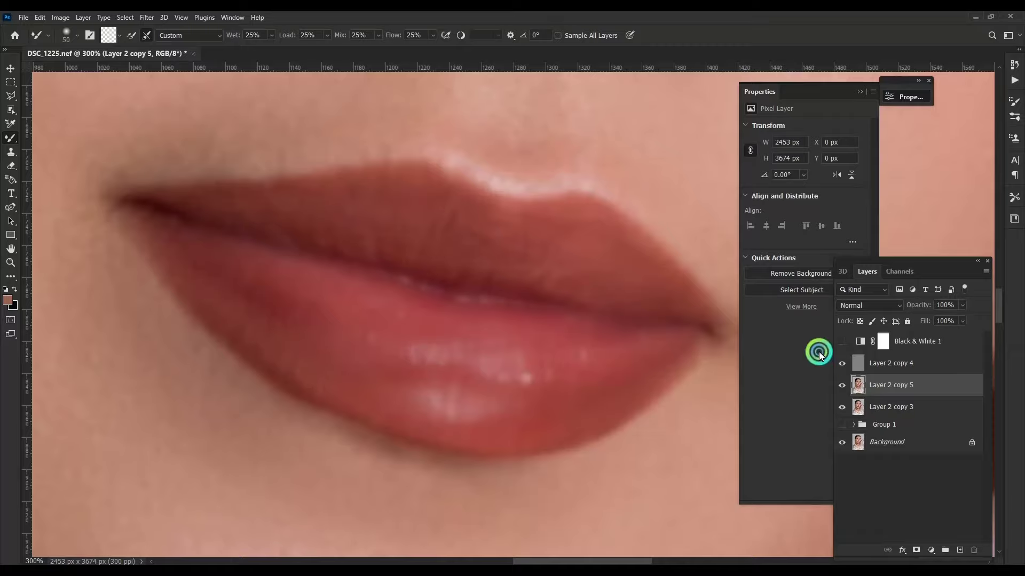
pyautogui.scroll(-7, 501, 245)
pyautogui.keyDown('shift'); pyautogui.click(886, 371); pyautogui.keyUp('shift')
# Merge the lip layers, apply Unsharp Mask to a copy, and set it to Darken.
pyautogui.hotkey('ctrl', 'e')
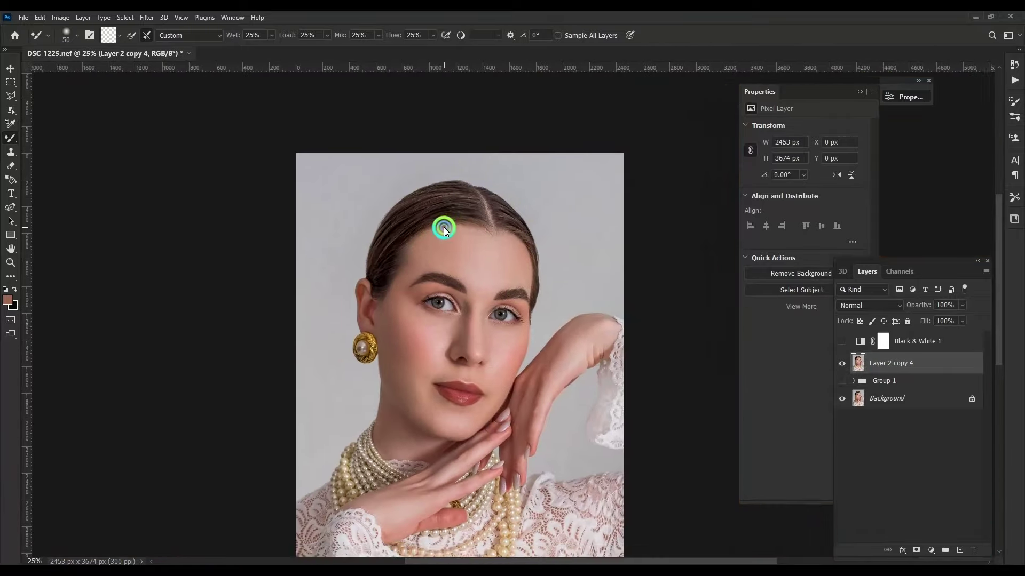
pyautogui.scroll(2, 572, 256)
pyautogui.scroll(2, 571, 258)
pyautogui.click(146, 17)
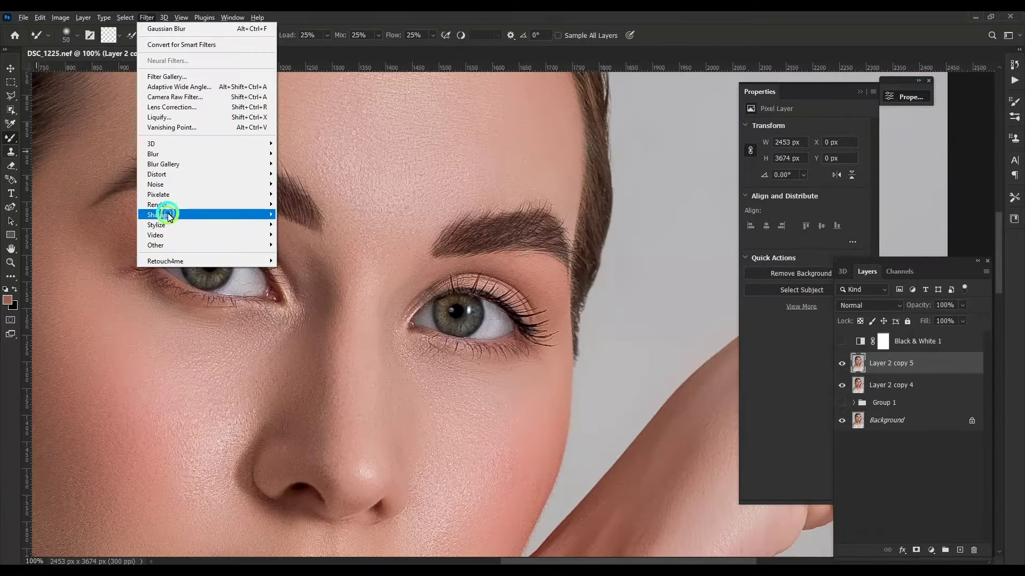
pyautogui.click(160, 210)
pyautogui.click(312, 269)
pyautogui.click(813, 97)
pyautogui.click(870, 305)
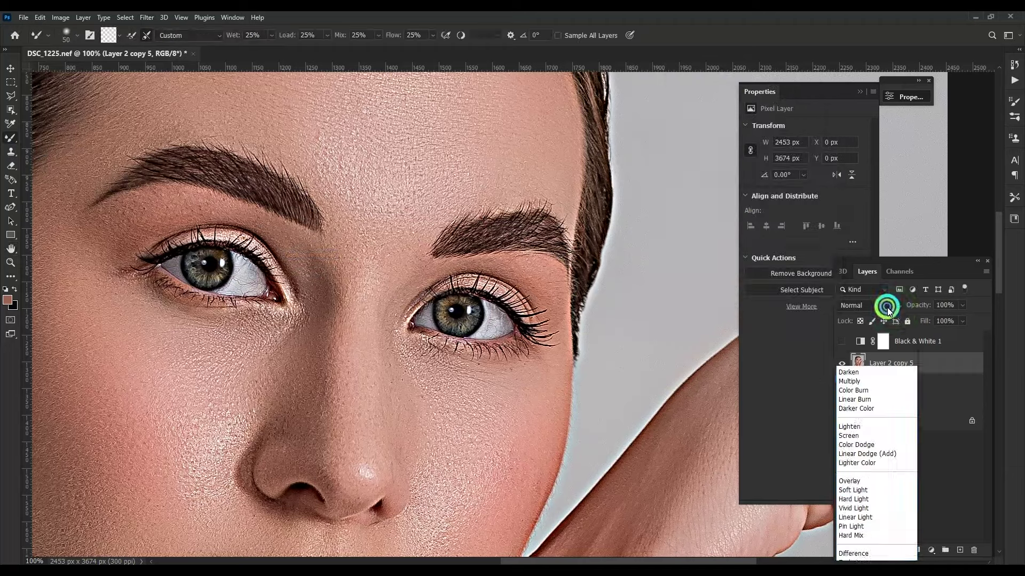
# Add a black mask and paint white over both eyebrows to reveal the sharpening.
pyautogui.click(881, 288)
pyautogui.press('b')
pyautogui.keyDown('alt'); pyautogui.click(915, 550); pyautogui.keyUp('alt')
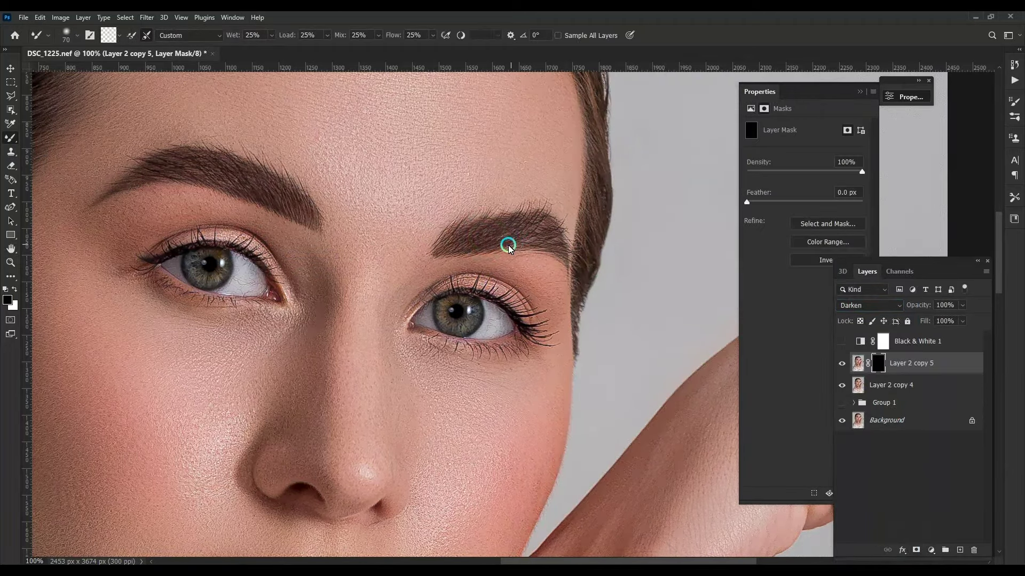
pyautogui.rightClick(10, 138)
pyautogui.click(43, 134)
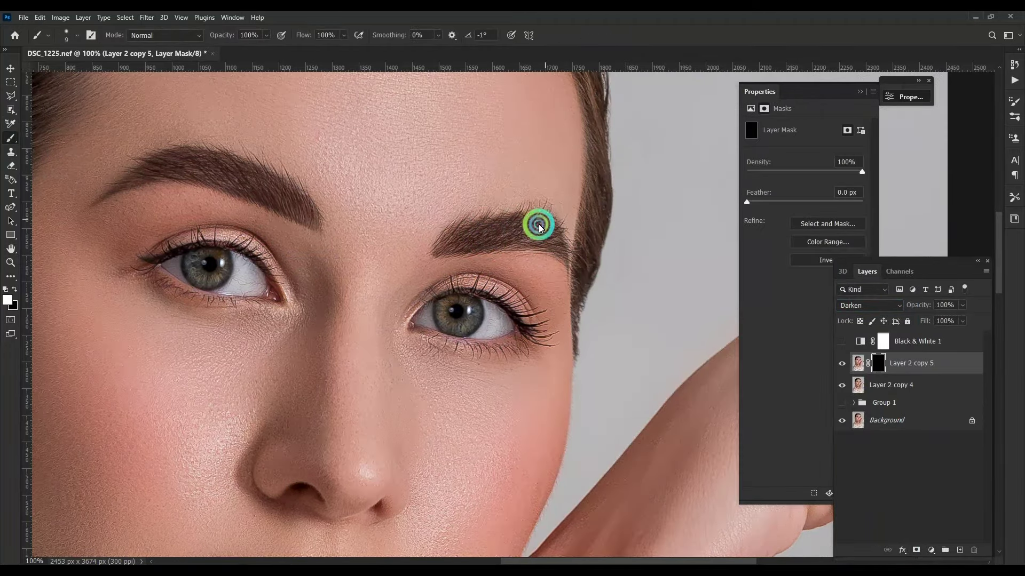
pyautogui.moveTo(538, 222)
pyautogui.mouseDown()
pyautogui.moveTo(507, 225)
pyautogui.moveTo(564, 245)
pyautogui.mouseUp()
pyautogui.moveTo(293, 212); pyautogui.dragTo(119, 187)
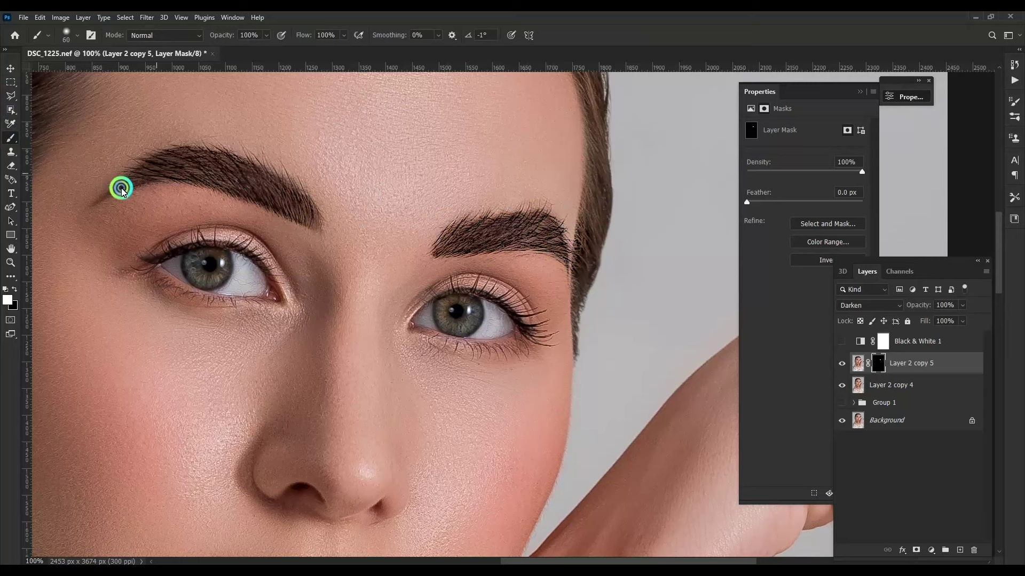
pyautogui.hotkey('ctrl', '-')
pyautogui.hotkey('ctrl', '-')
# Merge the sharpened layer and brighten highlights with Levels white input 243.
pyautogui.hotkey('ctrl', 'e')
pyautogui.keyDown('alt'); pyautogui.click(411, 274); pyautogui.keyUp('alt')
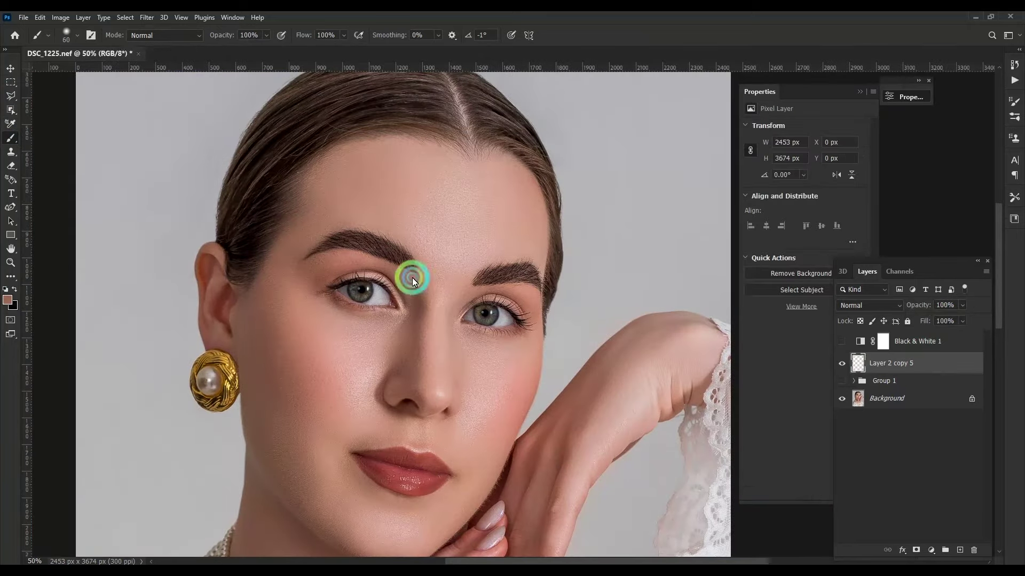
pyautogui.hotkey('ctrl', 'l')
pyautogui.moveTo(880, 157); pyautogui.dragTo(874, 156)
pyautogui.press('Return')
pyautogui.press('b')
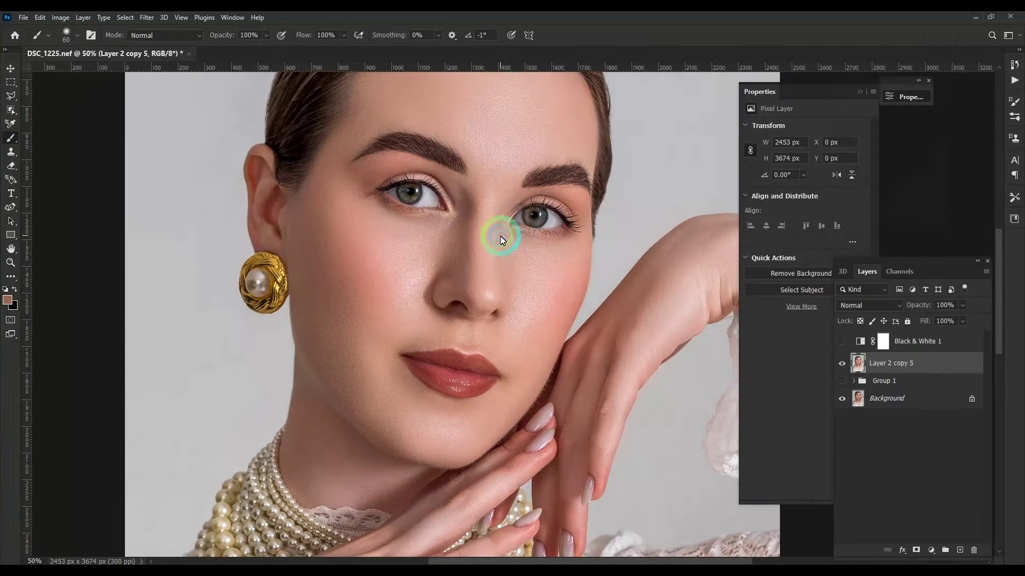
# Duplicate the photo as a Multiply copy limited by feathered Blend If sliders.
pyautogui.hotkey('ctrl', '+')
pyautogui.hotkey('ctrl', 'j')
pyautogui.click(870, 305)
pyautogui.click(866, 311)
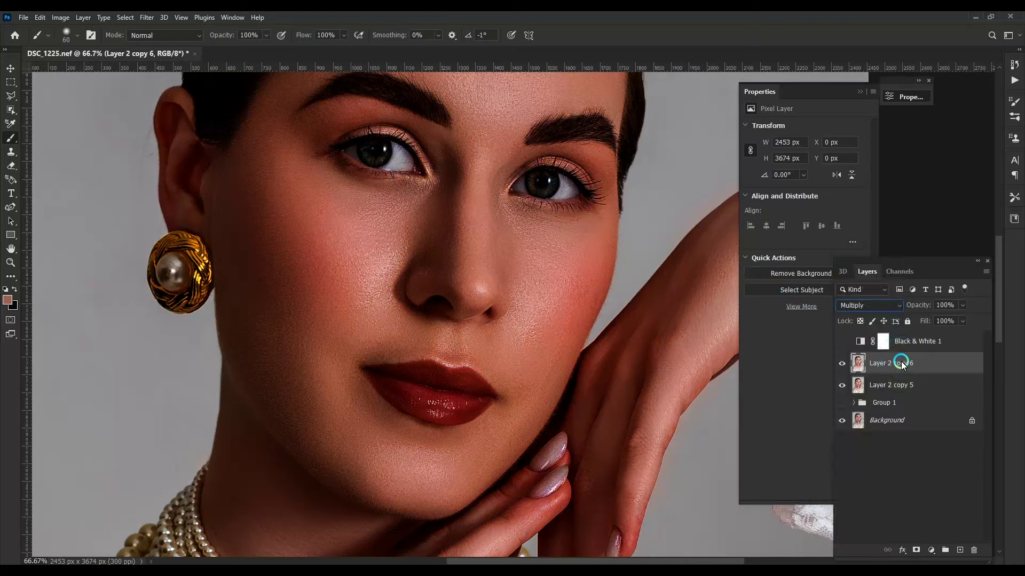
pyautogui.doubleClick(907, 362)
pyautogui.moveTo(866, 284)
pyautogui.mouseDown()
pyautogui.moveTo(811, 283)
pyautogui.moveTo(842, 284)
pyautogui.mouseUp()
pyautogui.moveTo(732, 284)
pyautogui.mouseDown()
pyautogui.moveTo(783, 284)
pyautogui.moveTo(753, 284)
pyautogui.mouseUp()
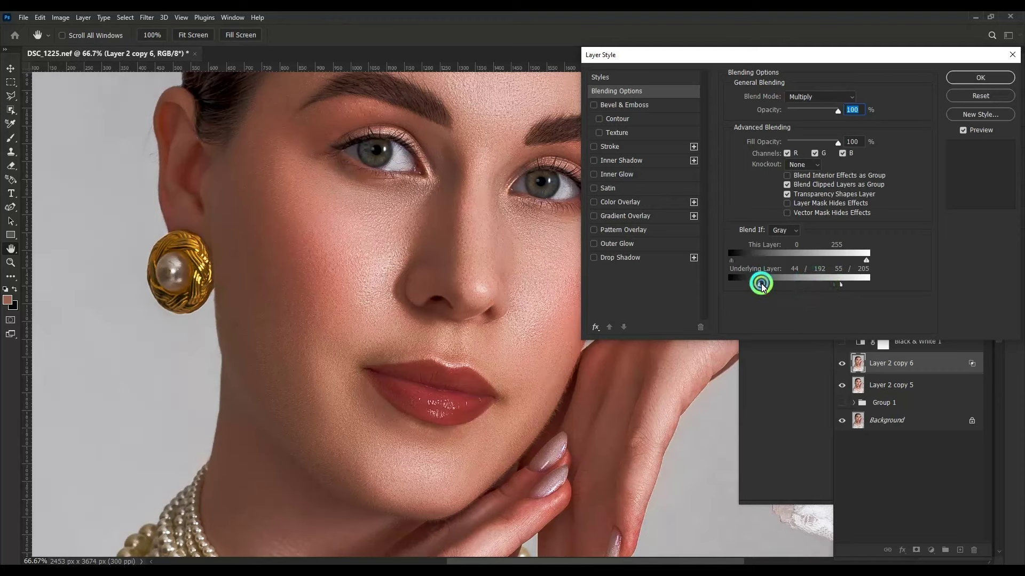
pyautogui.hotkey('ctrl', '-')
pyautogui.press('Return')
pyautogui.press('b')
# Lower the Multiply copy's opacity and merge it into the photo layer.
pyautogui.moveTo(916, 317); pyautogui.dragTo(920, 320)
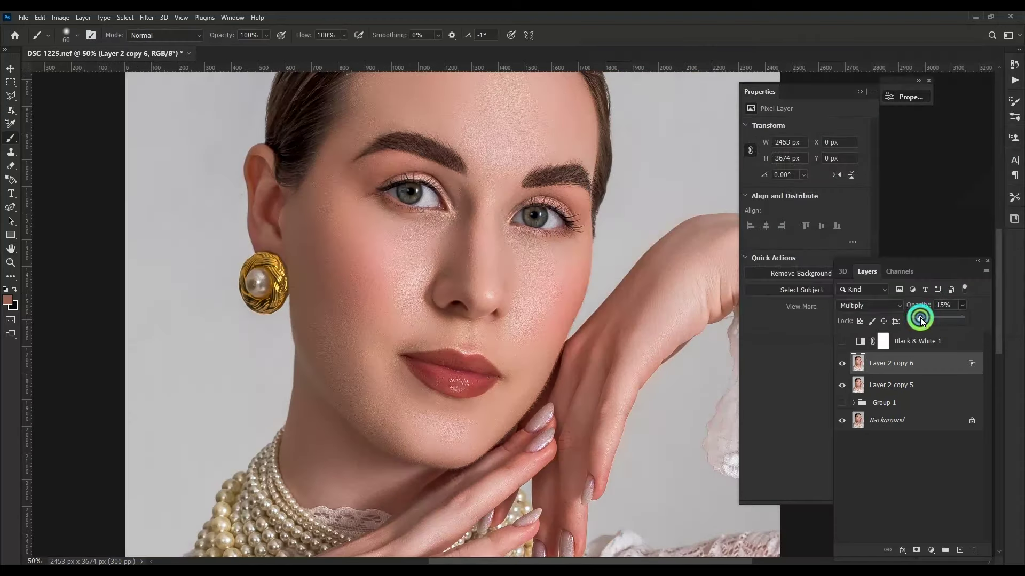
pyautogui.hotkey('ctrl', '-')
pyautogui.hotkey('ctrl', '-')
pyautogui.hotkey('ctrl', '-')
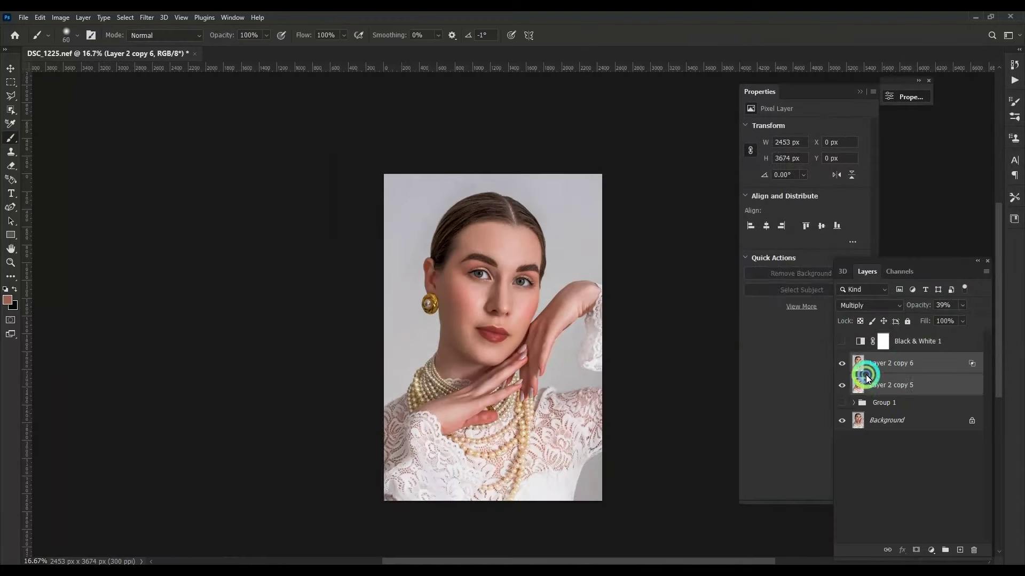
pyautogui.moveTo(858, 383); pyautogui.dragTo(862, 402)
pyautogui.click(842, 364)
pyautogui.hotkey('ctrl', '+')
pyautogui.hotkey('ctrl', '+')
# Duplicate the photo as a Screen copy restricted by Blend If.
pyautogui.hotkey('ctrl', '+')
pyautogui.hotkey('ctrl', '+')
pyautogui.hotkey('ctrl', '+')
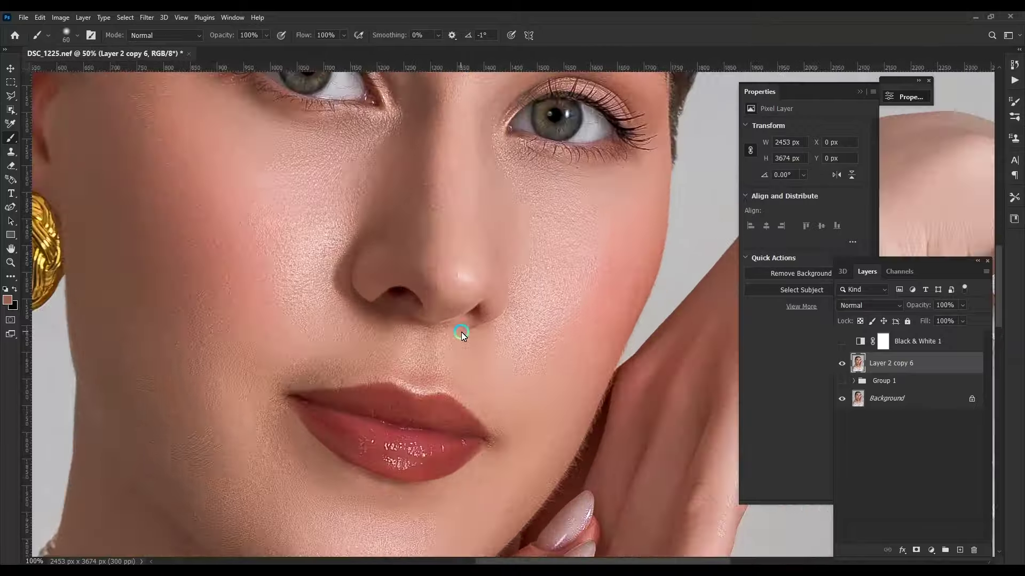
pyautogui.hotkey('ctrl', '+')
pyautogui.hotkey('ctrl', 'j')
pyautogui.click(869, 305)
pyautogui.click(869, 369)
pyautogui.rightClick(907, 363)
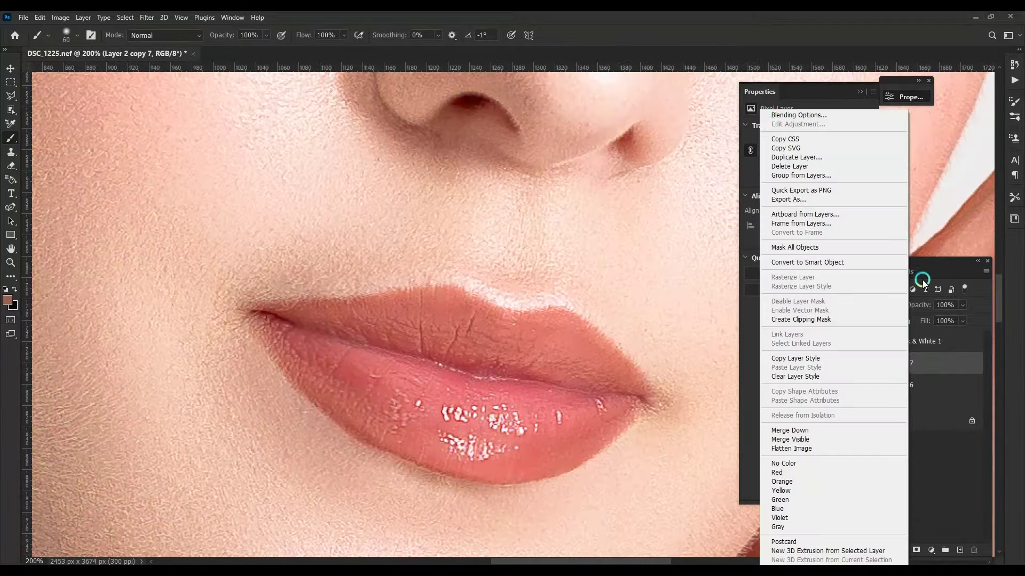
pyautogui.click(790, 106)
pyautogui.moveTo(745, 283); pyautogui.dragTo(842, 282)
pyautogui.press('Return')
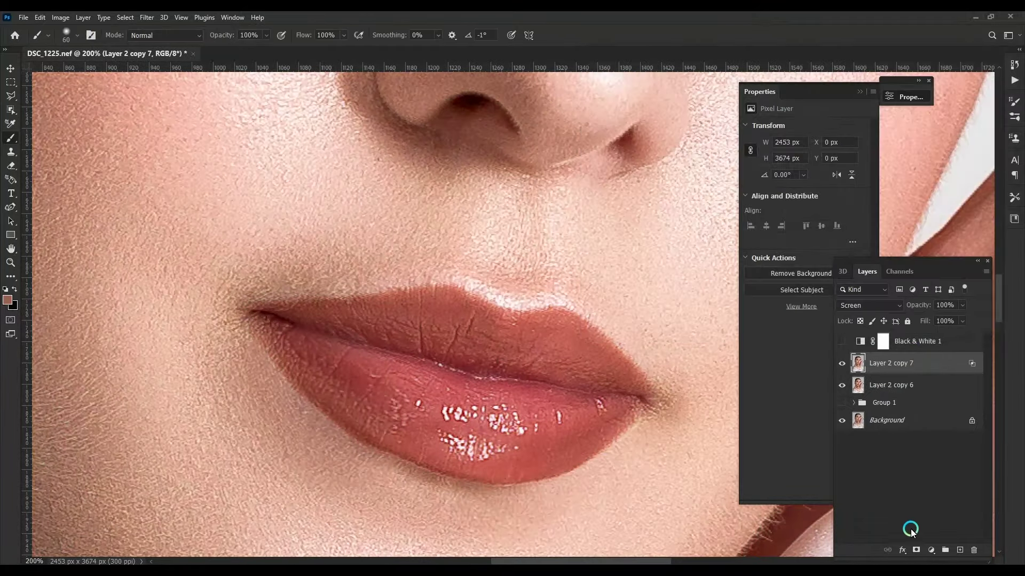
# Black-mask the Screen copy, group the brightening layers, and merge them into Group 2.
pyautogui.keyDown('alt'); pyautogui.click(916, 550); pyautogui.keyUp('alt')
pyautogui.press('b')
pyautogui.press('d')
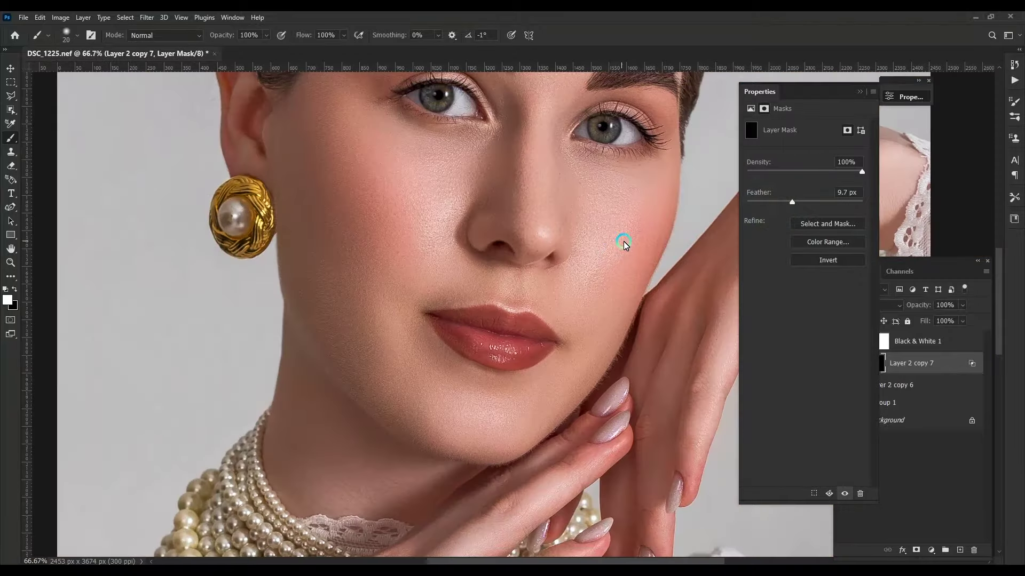
pyautogui.click(925, 368)
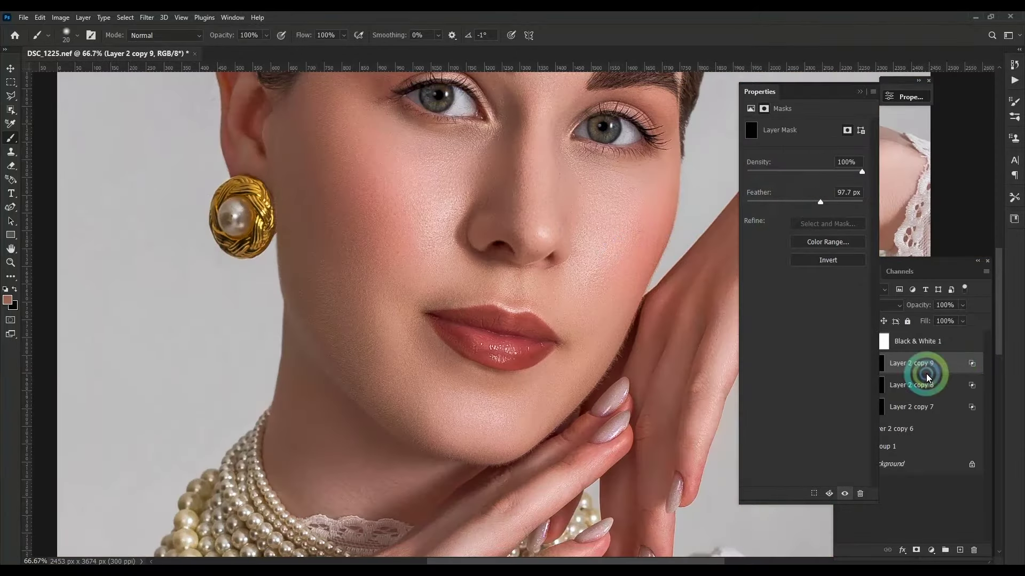
pyautogui.keyDown('shift'); pyautogui.click(911, 407); pyautogui.keyUp('shift')
pyautogui.hotkey('ctrl', 'g')
pyautogui.click(846, 360)
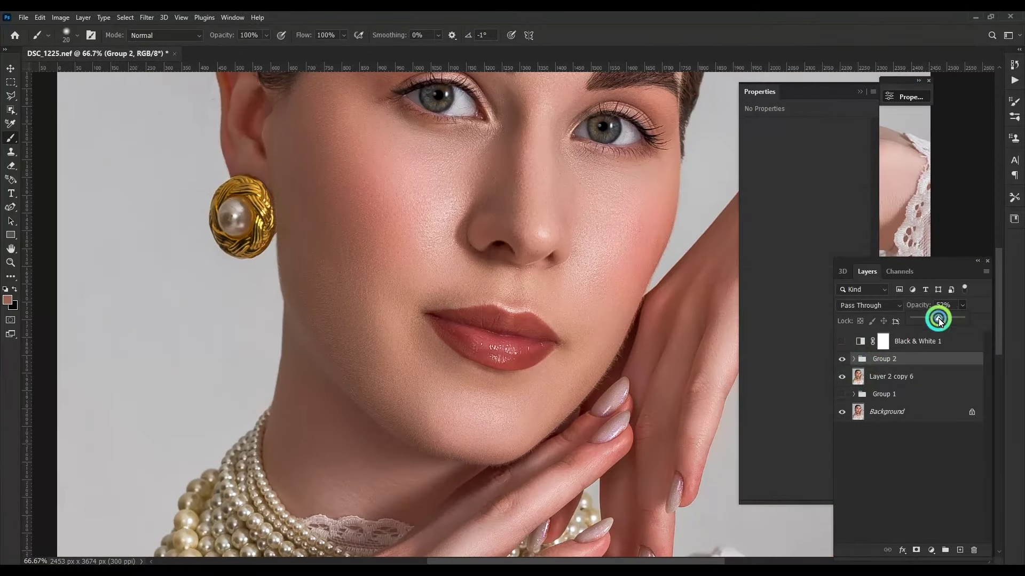
pyautogui.hotkey('ctrl', 'e')
pyautogui.scroll(3, 543, 179)
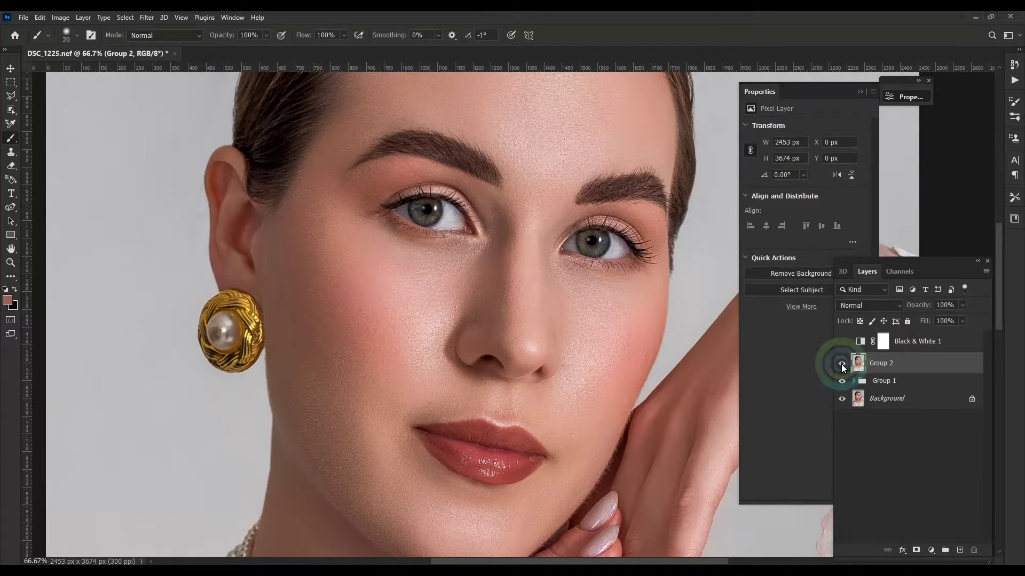
# Duplicate the merged photo as a Multiply copy restricted by Blend If.
pyautogui.scroll(-5, 441, 206)
pyautogui.scroll(4, 520, 187)
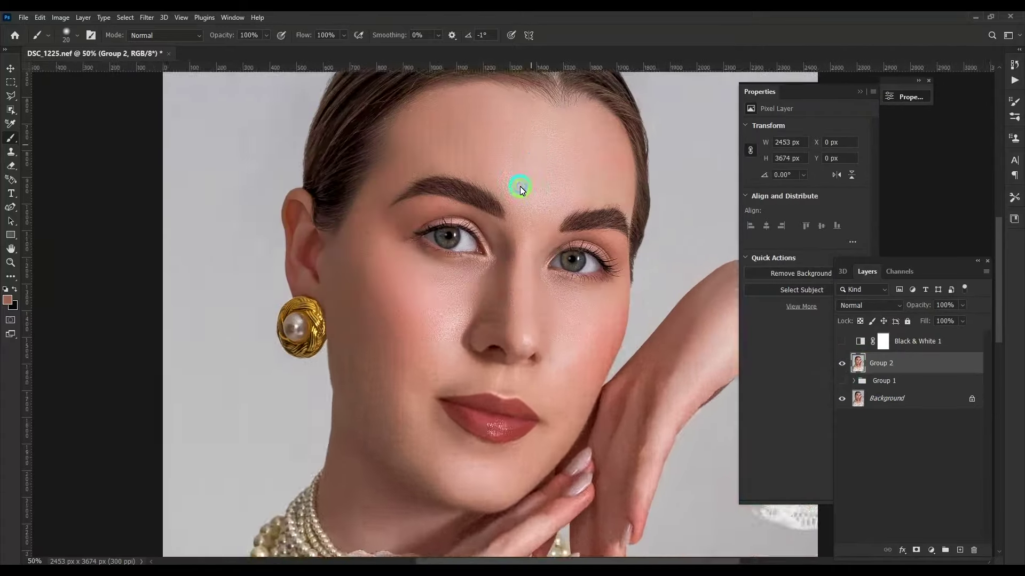
pyautogui.scroll(2, 520, 187)
pyautogui.scroll(1, 556, 297)
pyautogui.hotkey('ctrl', 'j')
pyautogui.click(860, 306)
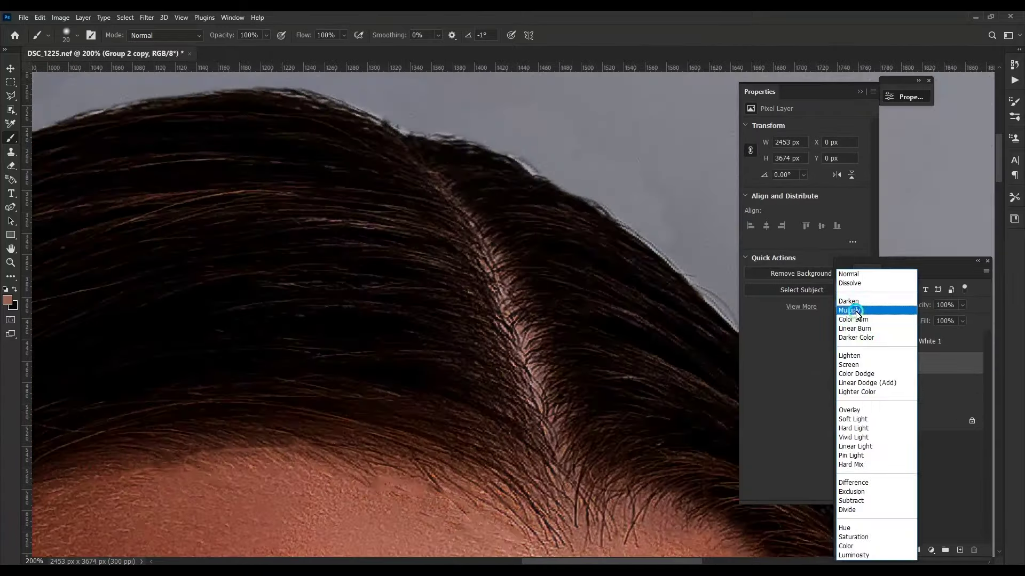
pyautogui.click(858, 310)
pyautogui.scroll(-2, 862, 320)
pyautogui.rightClick(898, 327)
pyautogui.click(721, 288)
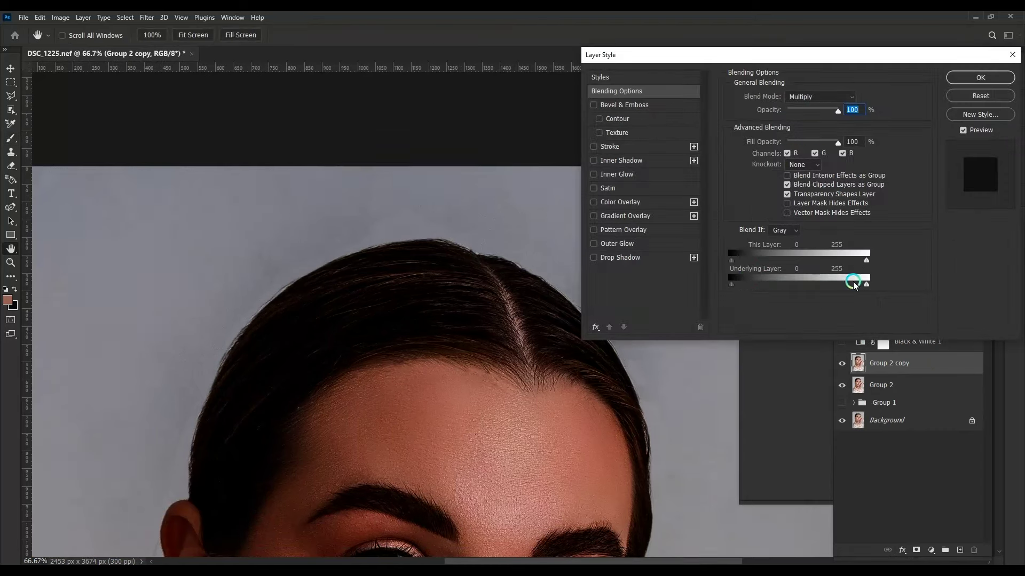
pyautogui.moveTo(853, 283); pyautogui.dragTo(747, 282)
pyautogui.press('Return')
# Black-mask the Multiply copy and paint white to darken the hair part, edges and hairline.
pyautogui.keyDown('alt'); pyautogui.click(916, 550); pyautogui.keyUp('alt')
pyautogui.press('b')
pyautogui.press('d')
pyautogui.moveTo(240, 427)
pyautogui.mouseDown()
pyautogui.moveTo(389, 327)
pyautogui.moveTo(373, 325)
pyautogui.moveTo(389, 314)
pyautogui.moveTo(370, 290)
pyautogui.moveTo(438, 165)
pyautogui.moveTo(421, 245)
pyautogui.moveTo(645, 197)
pyautogui.moveTo(636, 163)
pyautogui.moveTo(590, 115)
pyautogui.moveTo(613, 119)
pyautogui.moveTo(667, 189)
pyautogui.mouseUp()
pyautogui.press('[')
pyautogui.moveTo(668, 190); pyautogui.dragTo(464, 182)
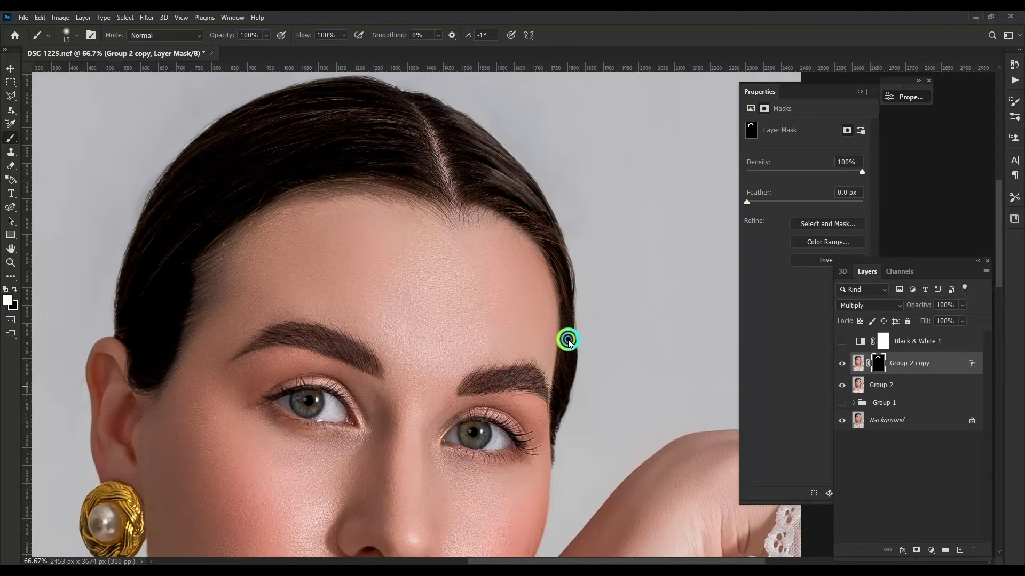
pyautogui.moveTo(568, 343); pyautogui.dragTo(560, 253)
pyautogui.press(']')
pyautogui.press(']')
pyautogui.moveTo(540, 213); pyautogui.dragTo(498, 155)
pyautogui.hotkey('ctrl', '-')
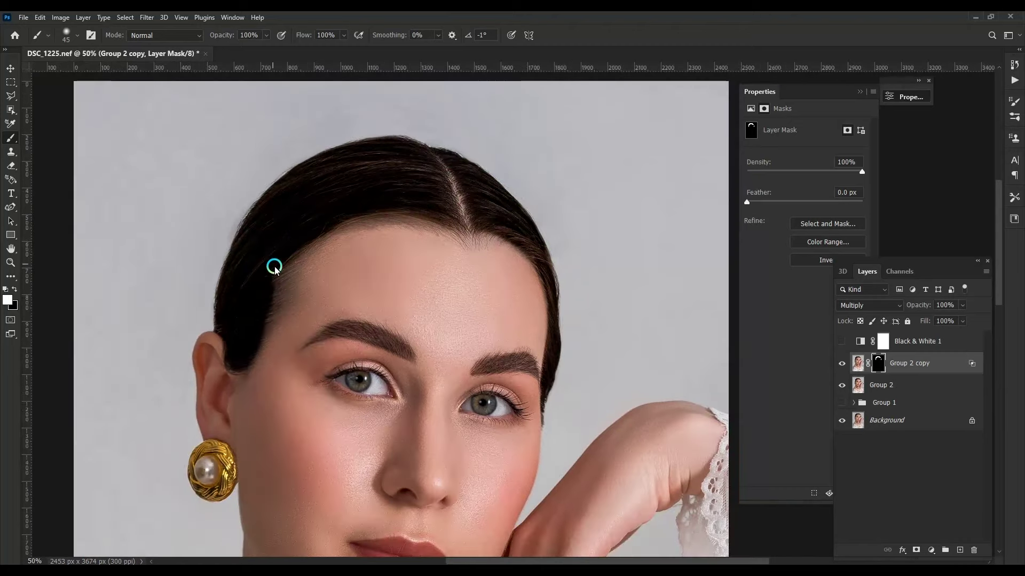
pyautogui.moveTo(269, 257); pyautogui.dragTo(288, 318)
# Set the hair-darkening layer to 40% opacity and switch to a larger black brush.
pyautogui.moveTo(956, 311); pyautogui.dragTo(933, 320)
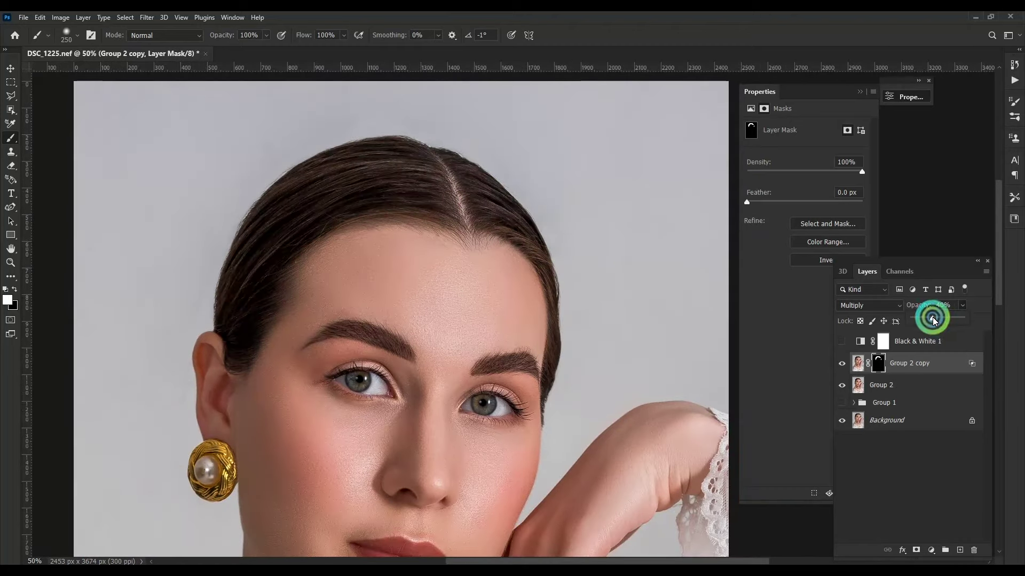
pyautogui.hotkey('ctrl', '-')
pyautogui.press('x')
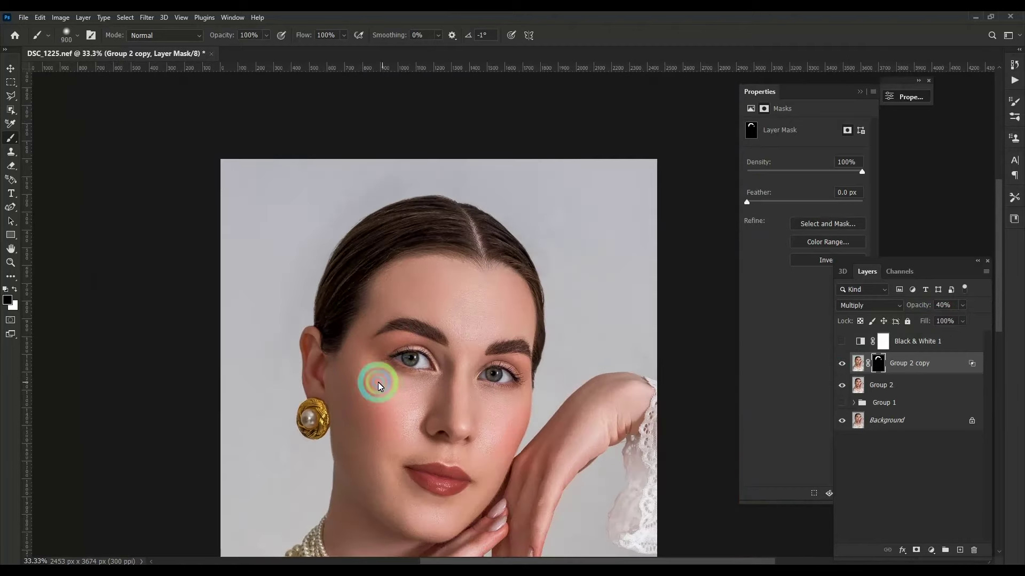
pyautogui.press(']')
pyautogui.press(']')
pyautogui.press(']')
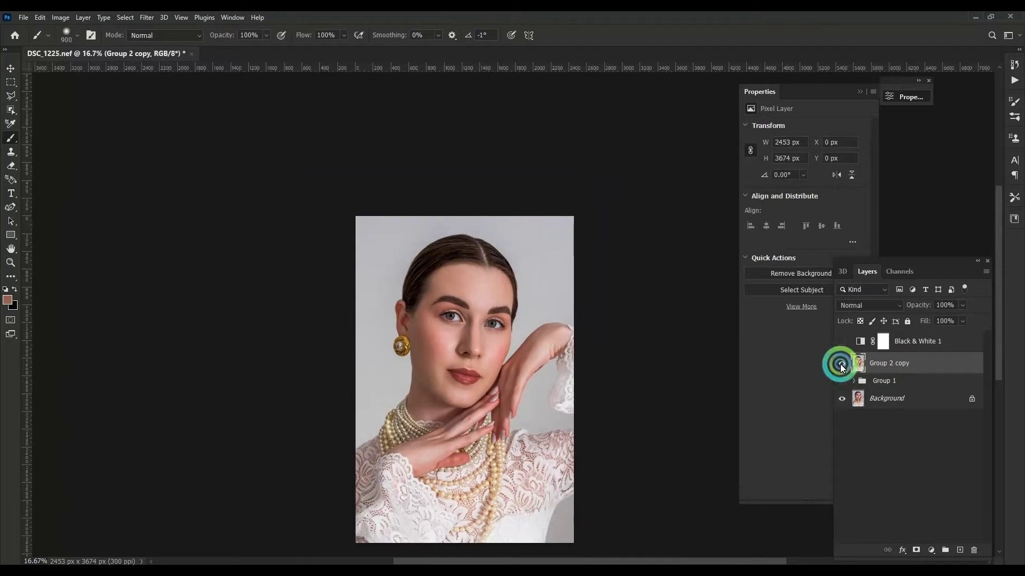
# Switch the brush to Color mode while panning from the pearls up to the eye.
pyautogui.scroll(3, 541, 291)
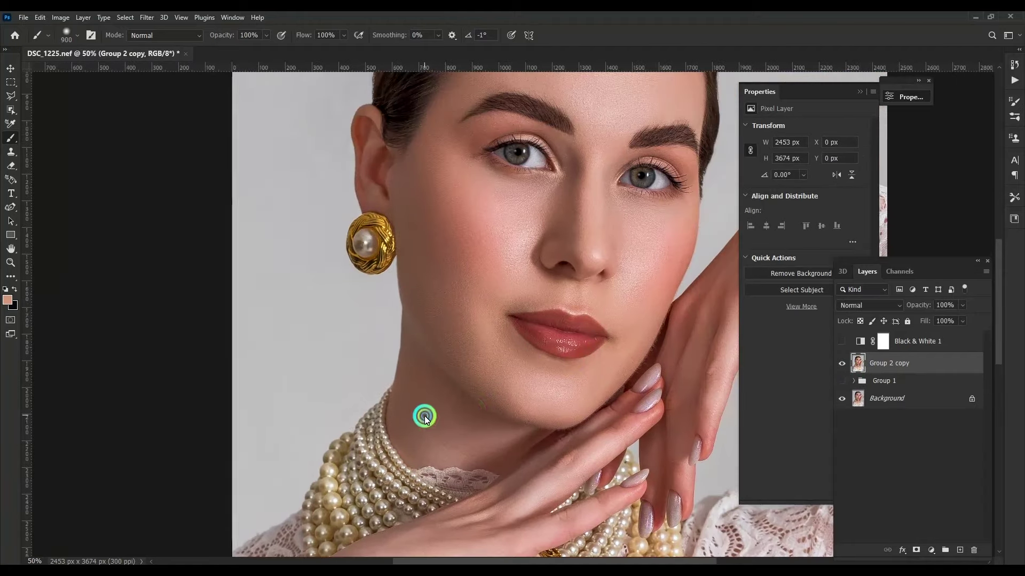
pyautogui.moveTo(425, 418); pyautogui.dragTo(485, 348)
pyautogui.press('[')
pyautogui.press('[')
pyautogui.press('[')
pyautogui.hotkey('shift', 'alt', 'c')
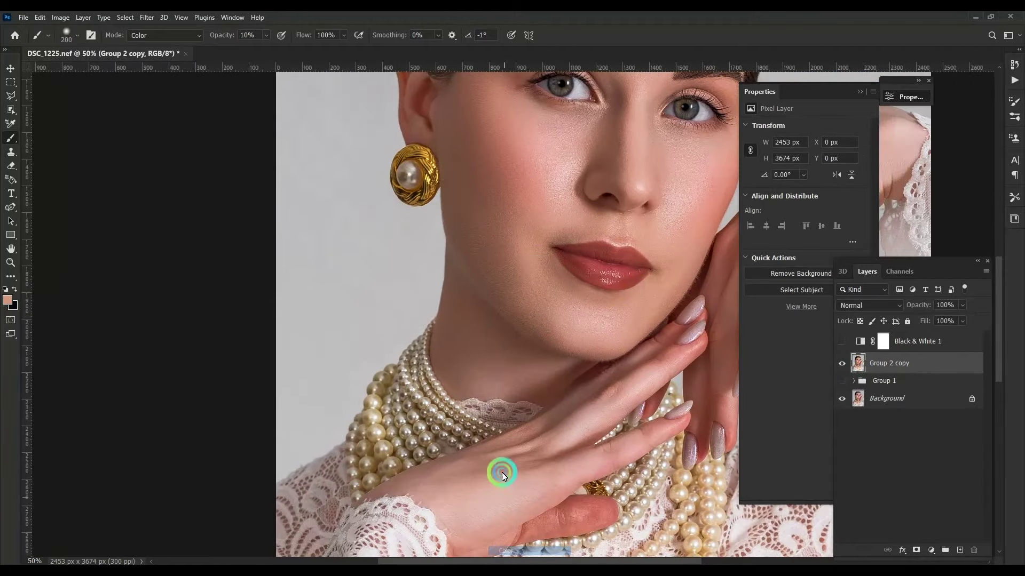
pyautogui.moveTo(507, 486)
pyautogui.mouseDown()
pyautogui.moveTo(601, 373)
pyautogui.moveTo(378, 423)
pyautogui.mouseUp()
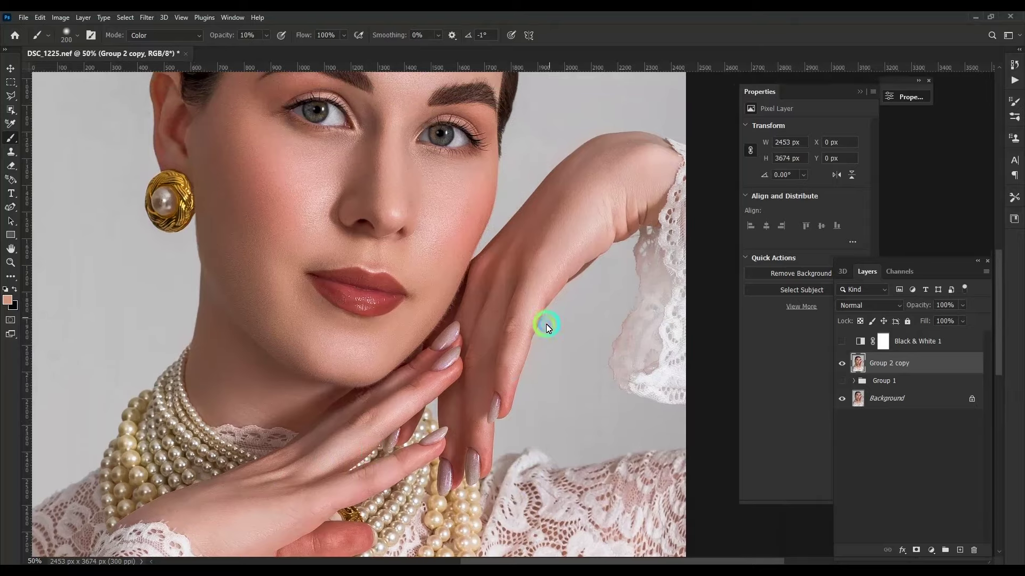
pyautogui.moveTo(501, 364)
pyautogui.mouseDown()
pyautogui.moveTo(576, 244)
pyautogui.moveTo(543, 332)
pyautogui.mouseUp()
pyautogui.scroll(1, 574, 293)
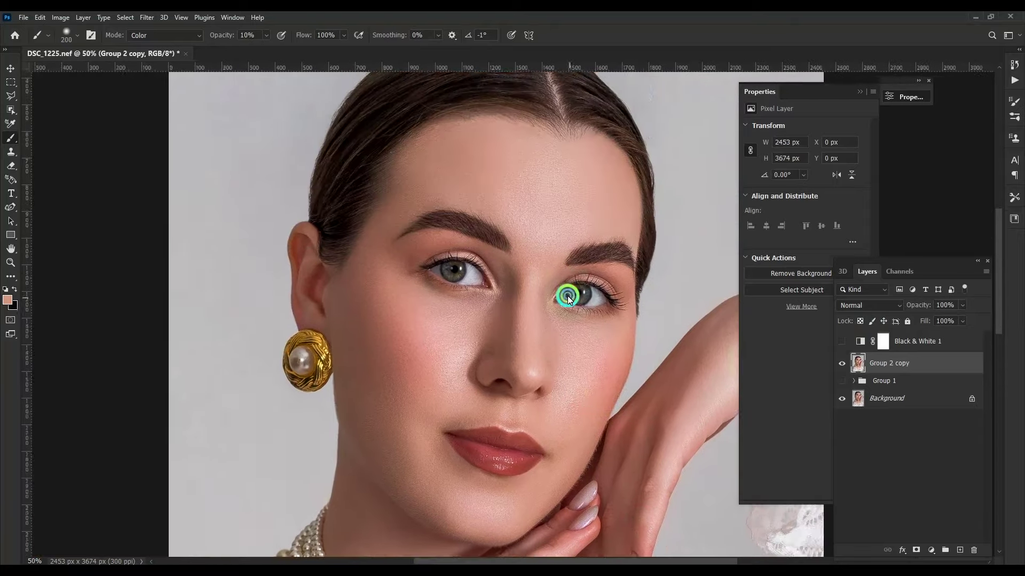
pyautogui.scroll(3, 520, 219)
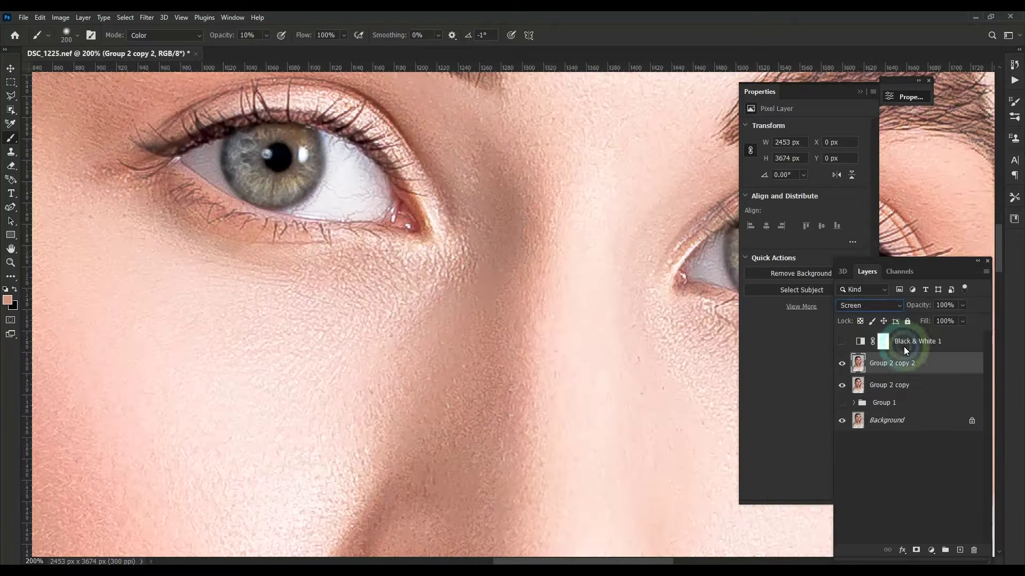
# Keep the Screen copy's brightening off the darkest tones using Blend If.
pyautogui.rightClick(902, 363)
pyautogui.click(781, 112)
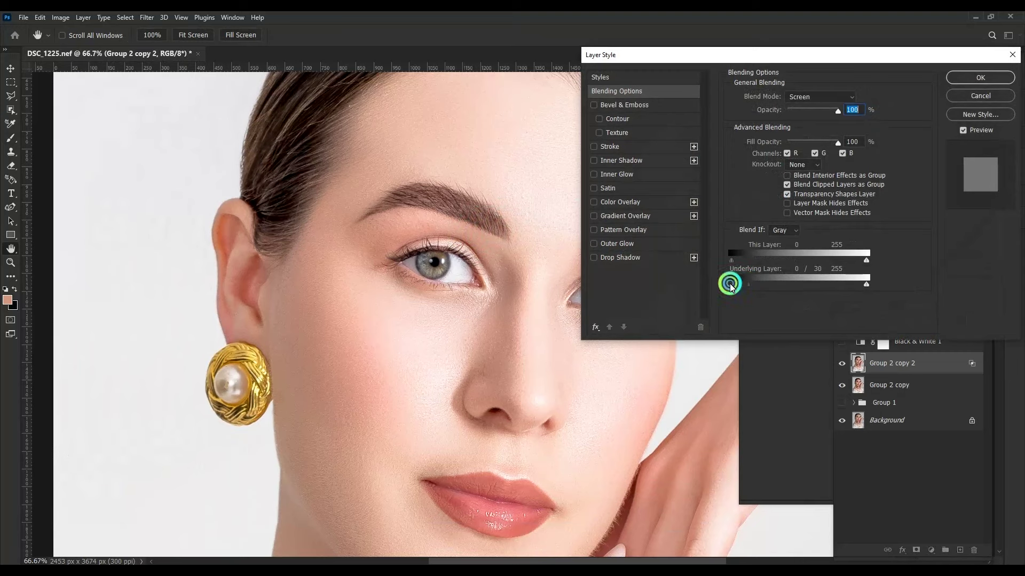
pyautogui.moveTo(731, 285); pyautogui.dragTo(831, 279)
pyautogui.press('Return')
# Black-mask the Screen copy, paint white over the upper eyelid, and feather 43.4 px.
pyautogui.keyDown('alt'); pyautogui.click(916, 550); pyautogui.keyUp('alt')
pyautogui.press('b')
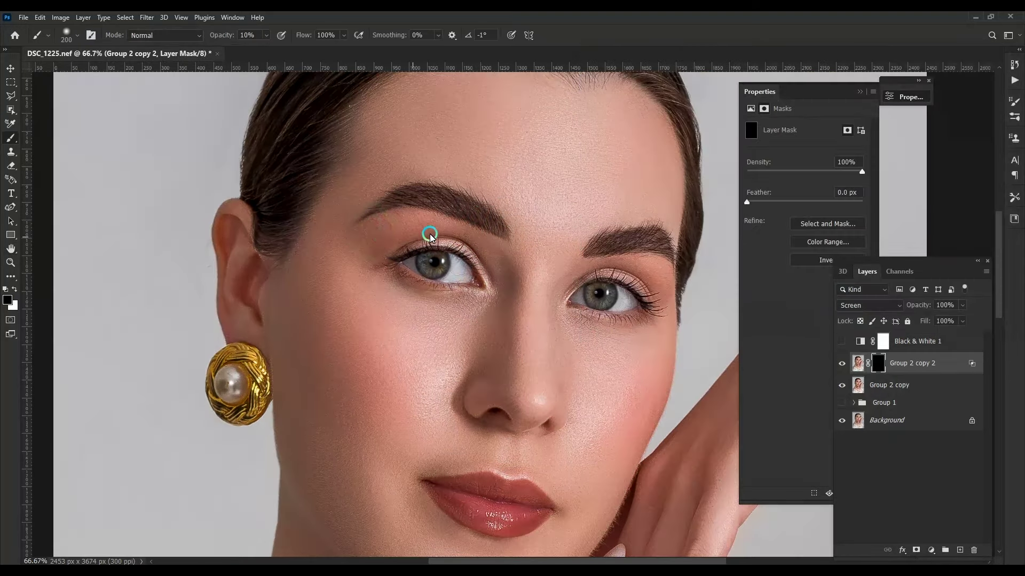
pyautogui.press('x')
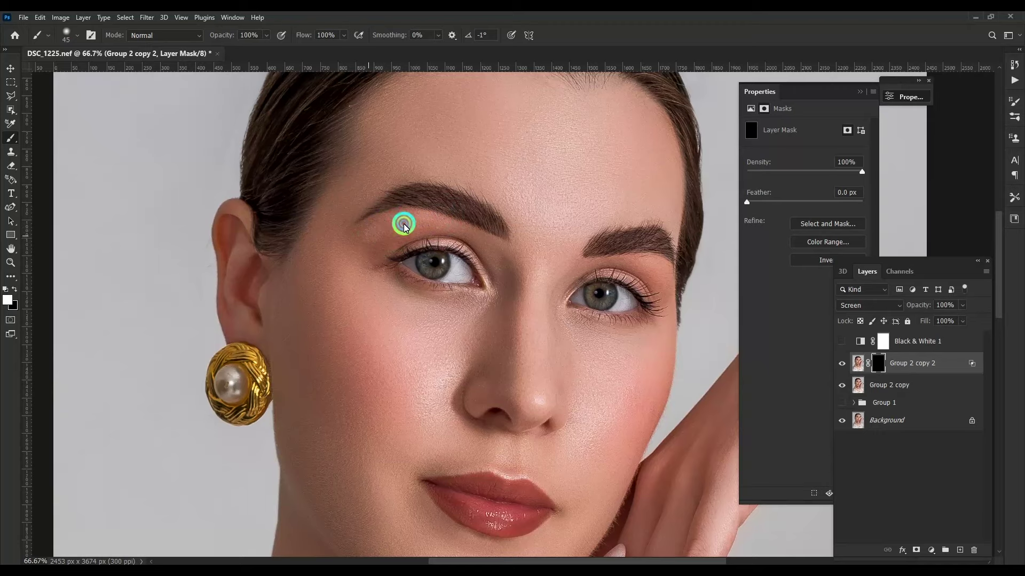
pyautogui.click(465, 243)
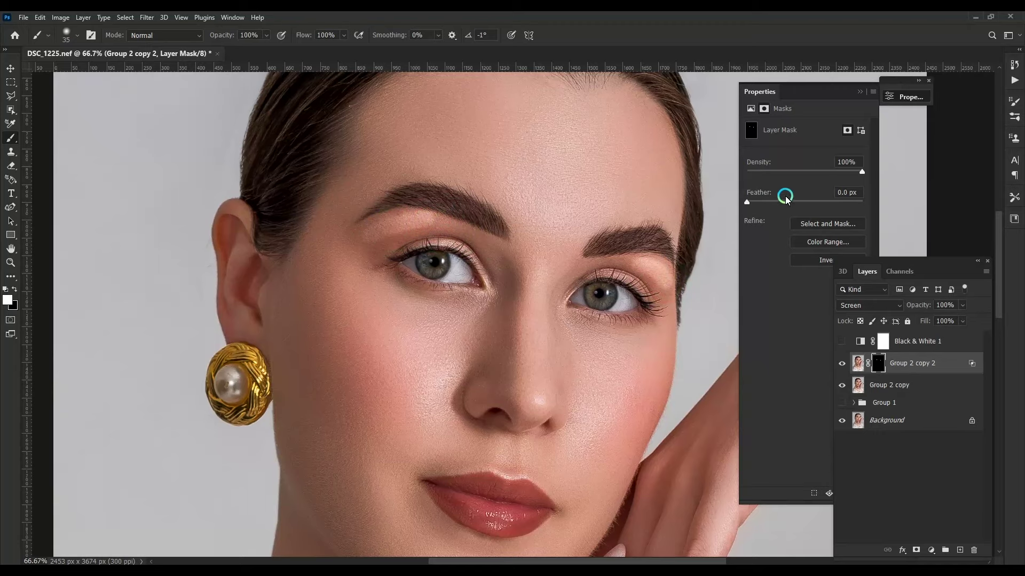
pyautogui.moveTo(786, 199); pyautogui.dragTo(808, 202)
pyautogui.hotkey('ctrl', '-')
pyautogui.hotkey('ctrl', '-')
pyautogui.hotkey('ctrl', '-')
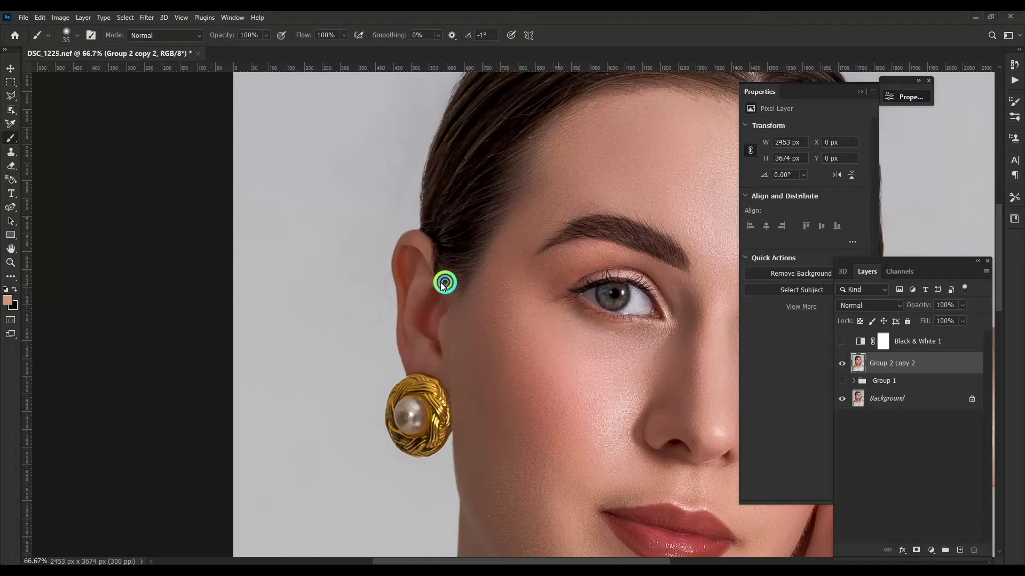
pyautogui.click(843, 363)
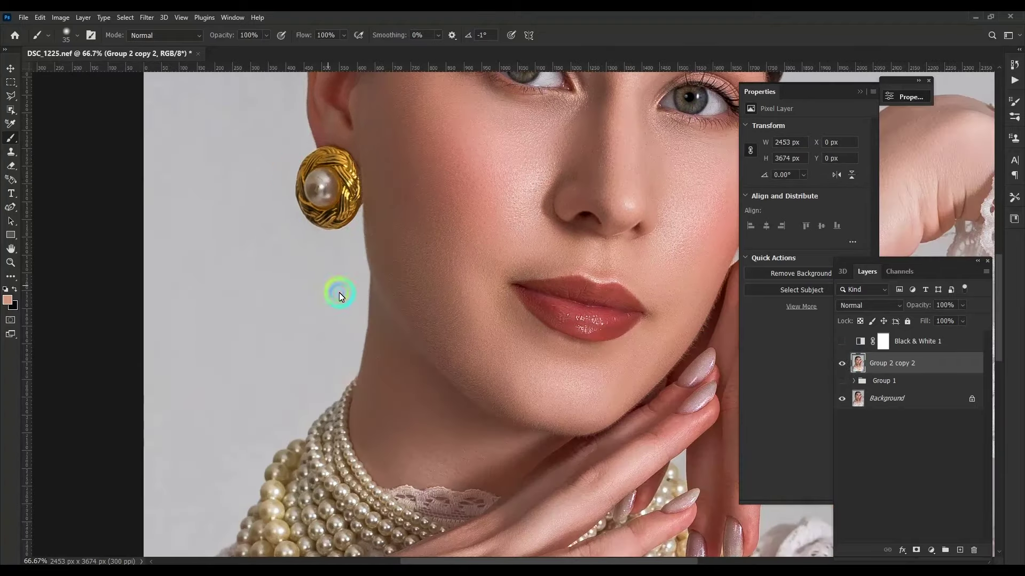
# Select the Spot Healing Brush and pan to the earring and cheek.
pyautogui.moveTo(339, 293); pyautogui.dragTo(530, 298)
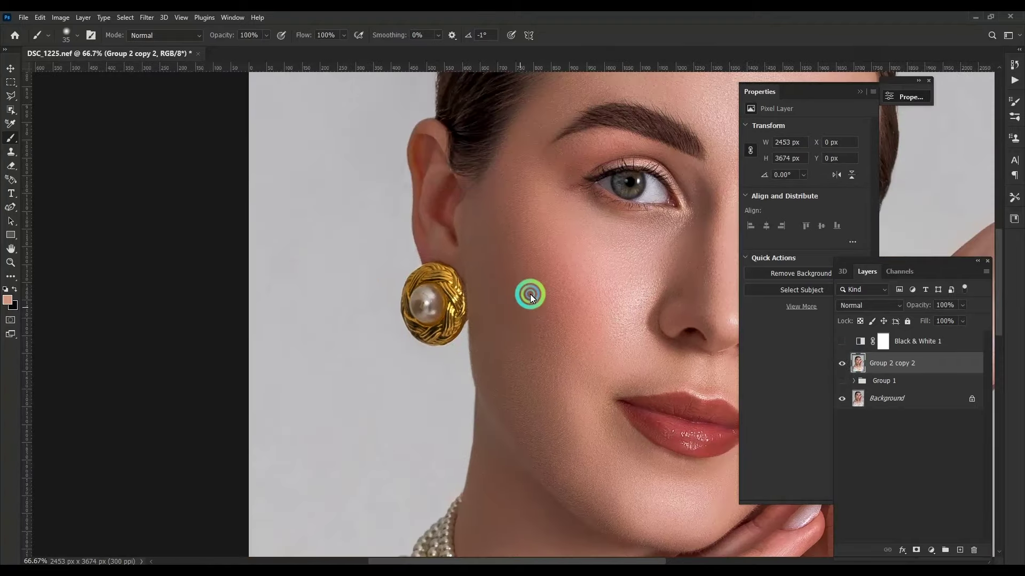
pyautogui.scroll(5, 427, 307)
pyautogui.press('j')
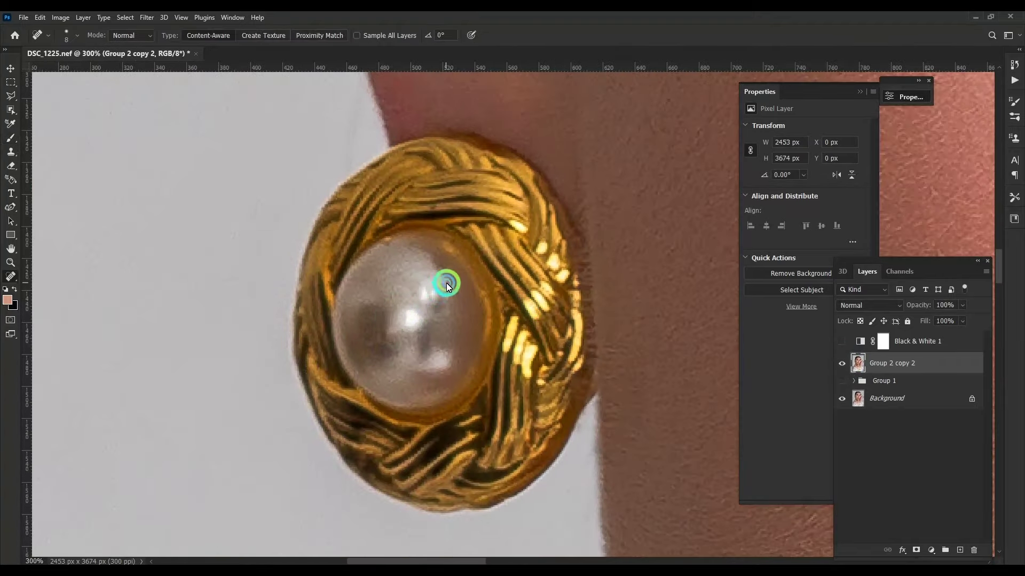
pyautogui.scroll(-3, 435, 245)
pyautogui.scroll(-3, 606, 282)
# Duplicate the portrait as Group 2 copy 3 and apply Shadows/Highlights with shadows amount 0.
pyautogui.scroll(-2, 556, 253)
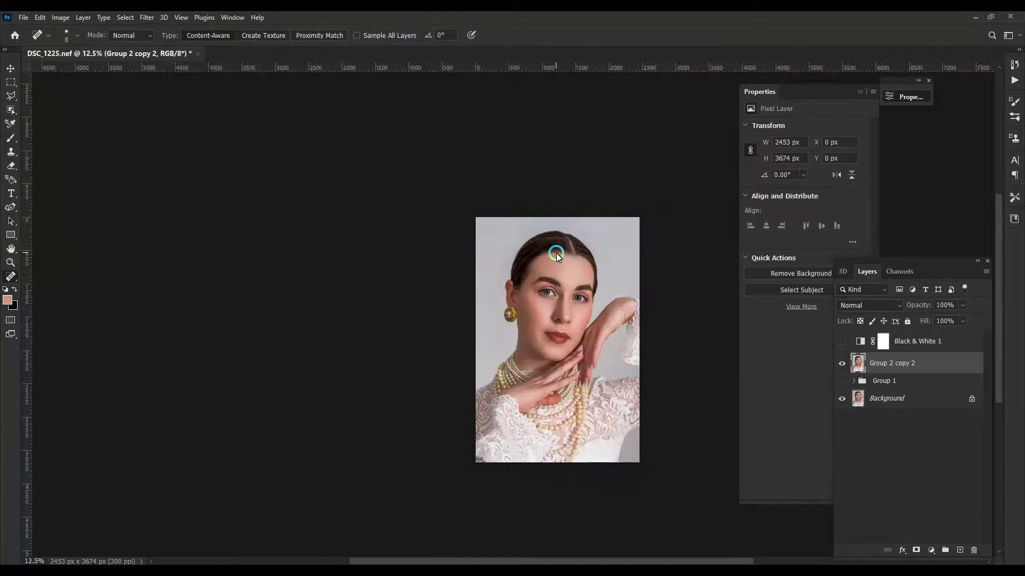
pyautogui.scroll(1, 556, 253)
pyautogui.hotkey('ctrl', 'j')
pyautogui.hotkey('alt', 'i')
pyautogui.press('j')
pyautogui.press('w')
pyautogui.moveTo(670, 139)
pyautogui.mouseDown()
pyautogui.moveTo(691, 139)
pyautogui.moveTo(643, 140)
pyautogui.mouseUp()
pyautogui.press('Return')
# Fade the copy over the brightest tones with Blend If and mask it to the lace bodice.
pyautogui.rightClick(870, 362)
pyautogui.click(812, 118)
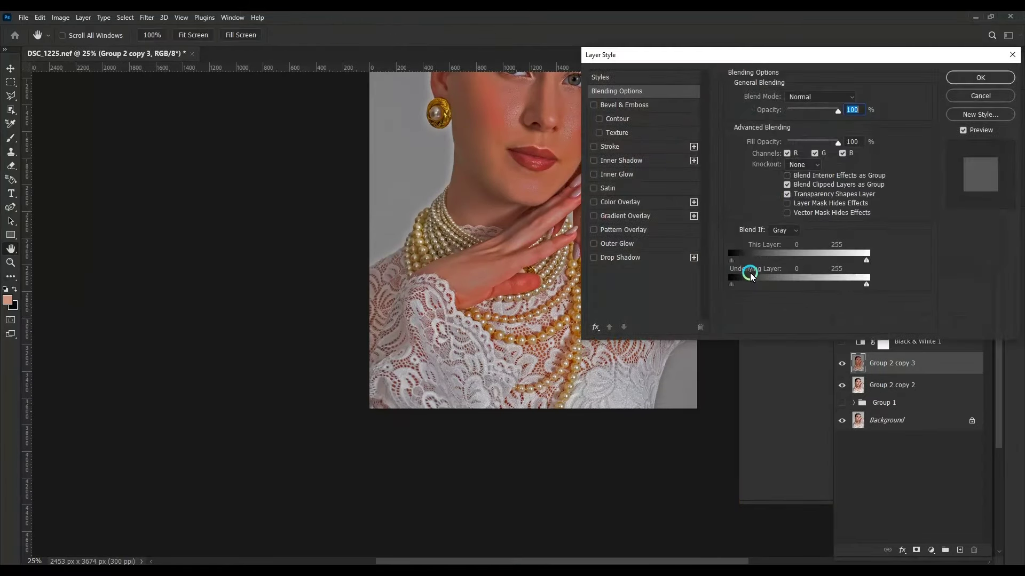
pyautogui.moveTo(866, 284); pyautogui.dragTo(829, 287)
pyautogui.press('Return')
pyautogui.keyDown('alt'); pyautogui.click(916, 549); pyautogui.keyUp('alt')
pyautogui.press('b')
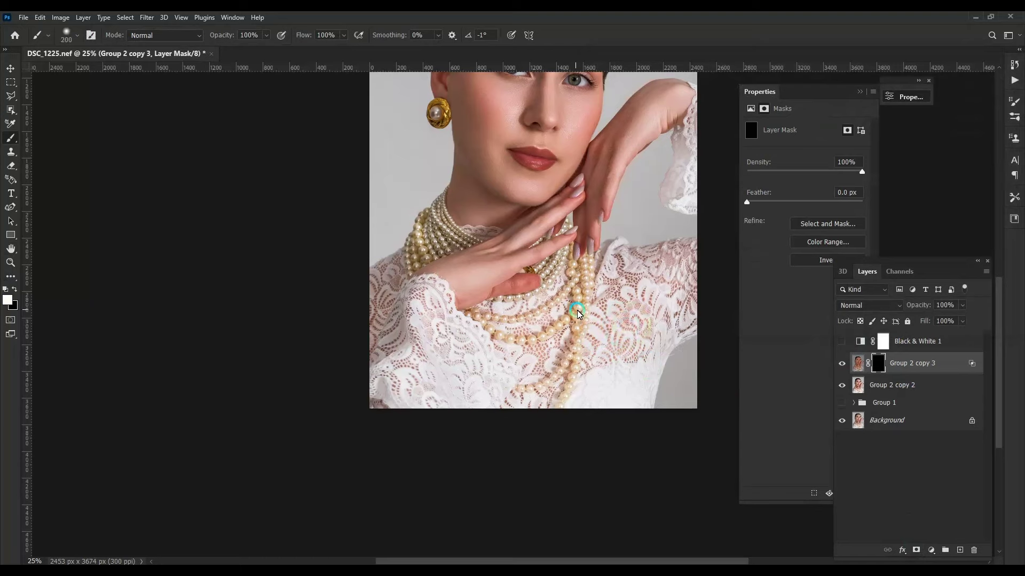
pyautogui.press(']')
pyautogui.press(']')
pyautogui.press(']')
pyautogui.moveTo(577, 313)
pyautogui.mouseDown()
pyautogui.moveTo(564, 404)
pyautogui.moveTo(654, 286)
pyautogui.moveTo(496, 359)
pyautogui.moveTo(344, 518)
pyautogui.mouseUp()
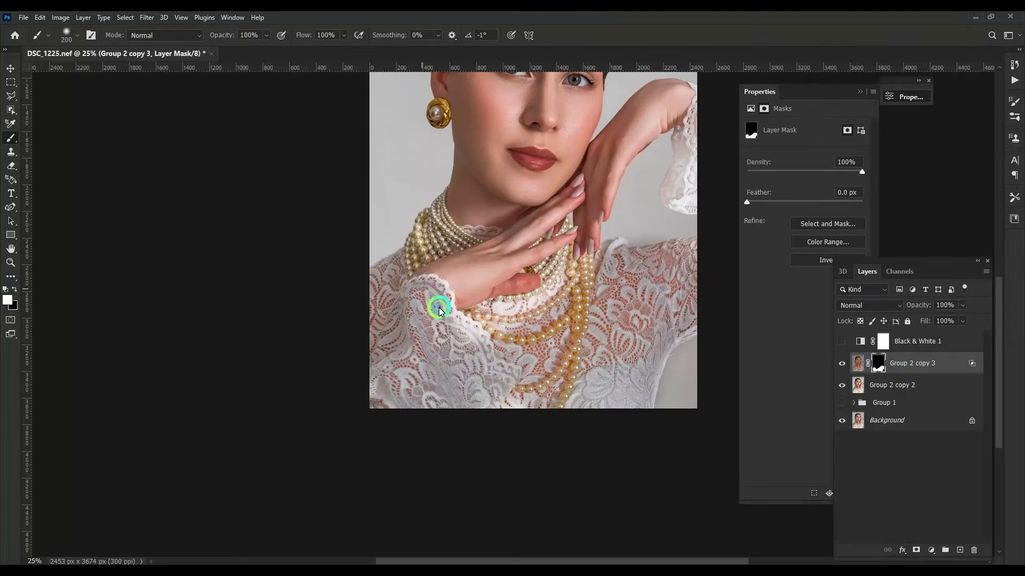
# Set the lace layer to 42% opacity, merge it down, and compare before and after.
pyautogui.moveTo(681, 170); pyautogui.dragTo(531, 248)
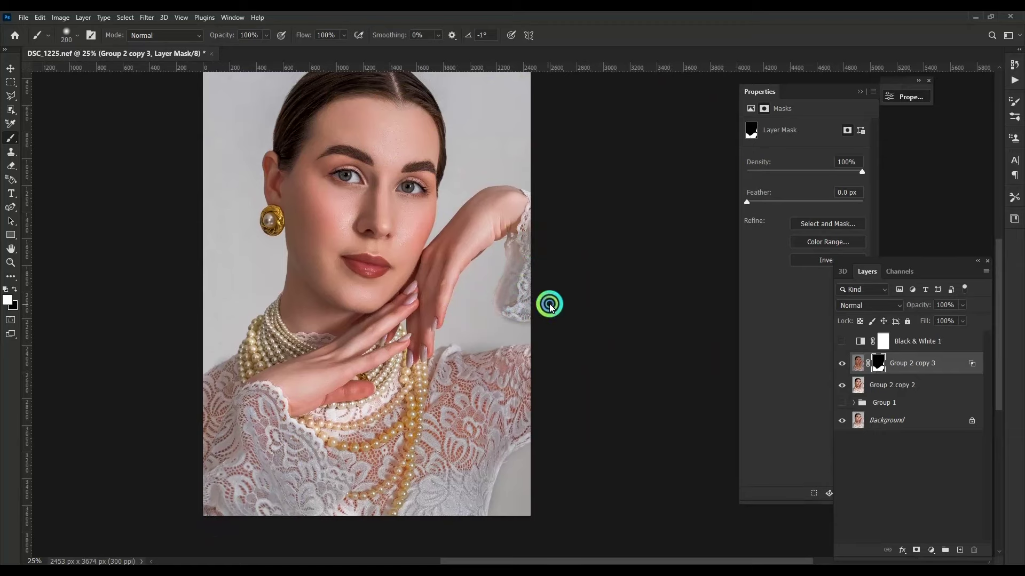
pyautogui.moveTo(639, 267); pyautogui.dragTo(832, 340)
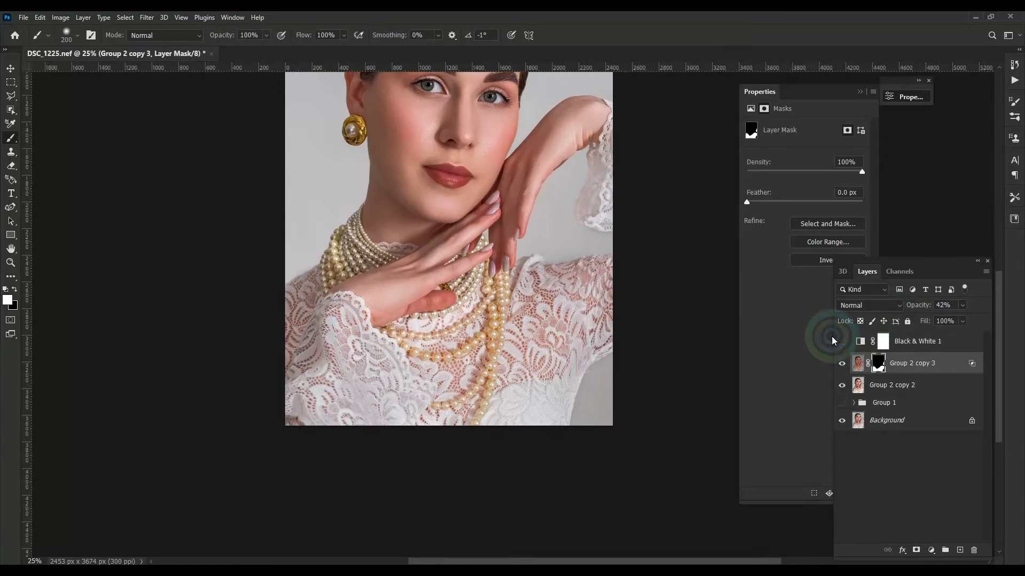
pyautogui.hotkey('ctrl', '-')
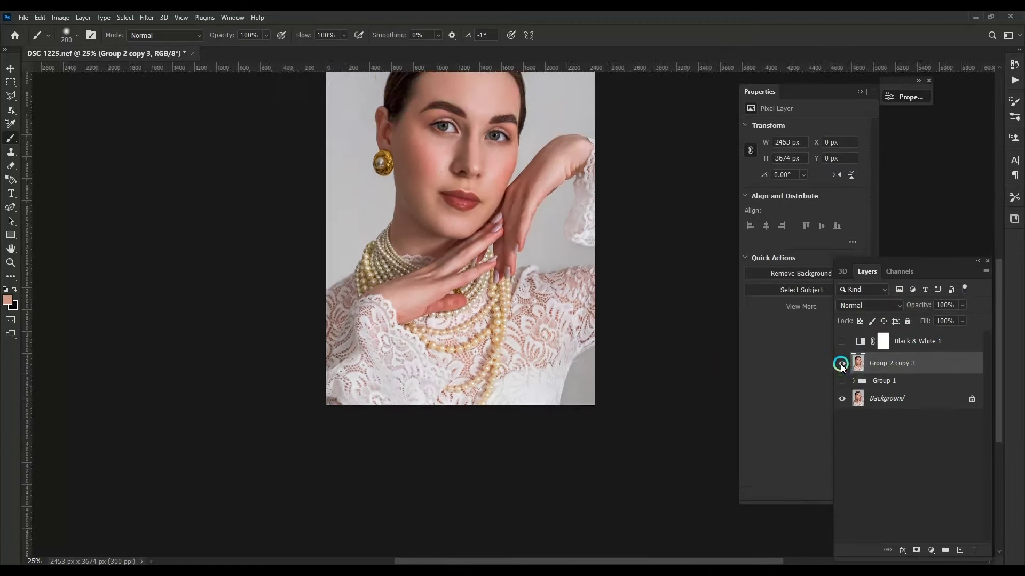
pyautogui.hotkey('ctrl', '-')
pyautogui.hotkey('ctrl', '+')
pyautogui.hotkey('ctrl', '+')
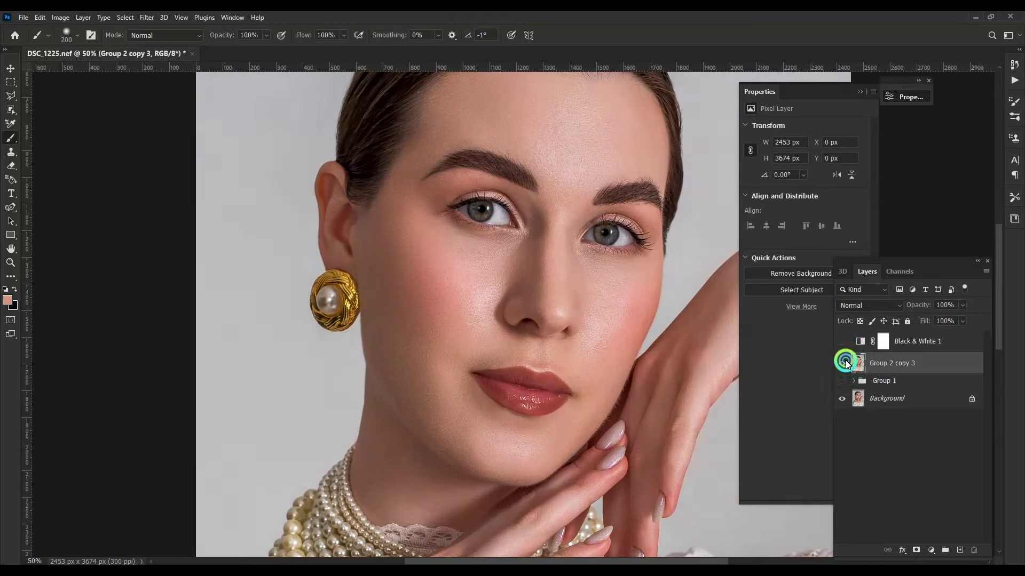
pyautogui.click(841, 363)
pyautogui.click(496, 319)
pyautogui.moveTo(496, 325); pyautogui.dragTo(373, 309)
pyautogui.press('w')
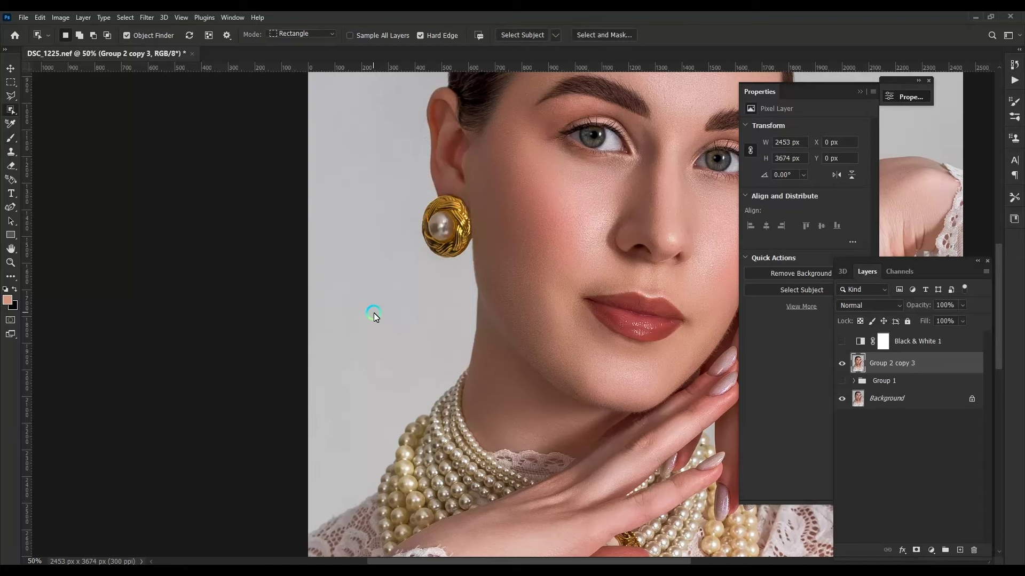
# Select the grey background with the Magic Wand, redoing it at tolerance 10.
pyautogui.rightClick(11, 111)
pyautogui.click(53, 134)
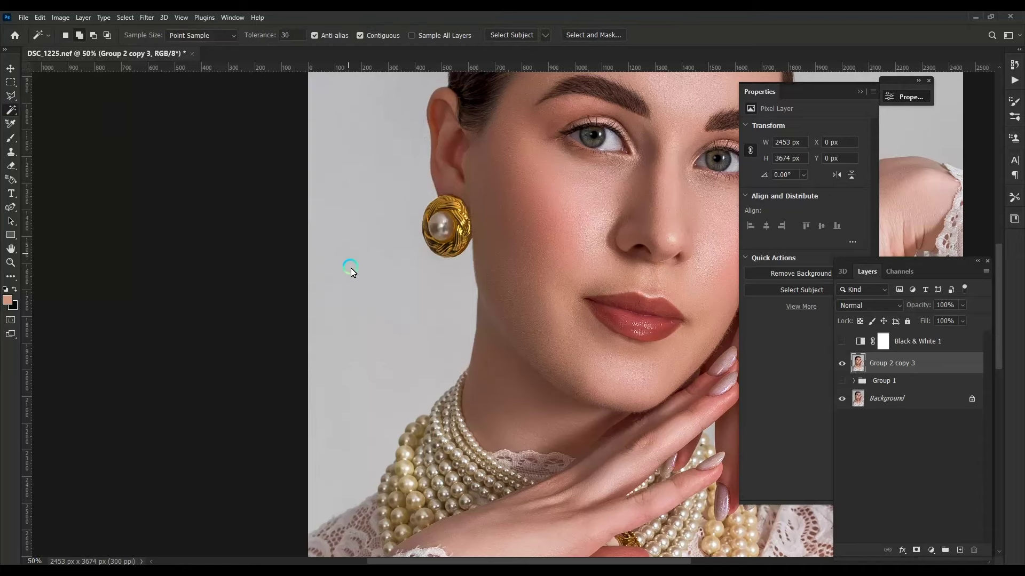
pyautogui.click(351, 268)
pyautogui.hscroll(6, 351, 268)
pyautogui.scroll(-2, 503, 203)
pyautogui.click(482, 238)
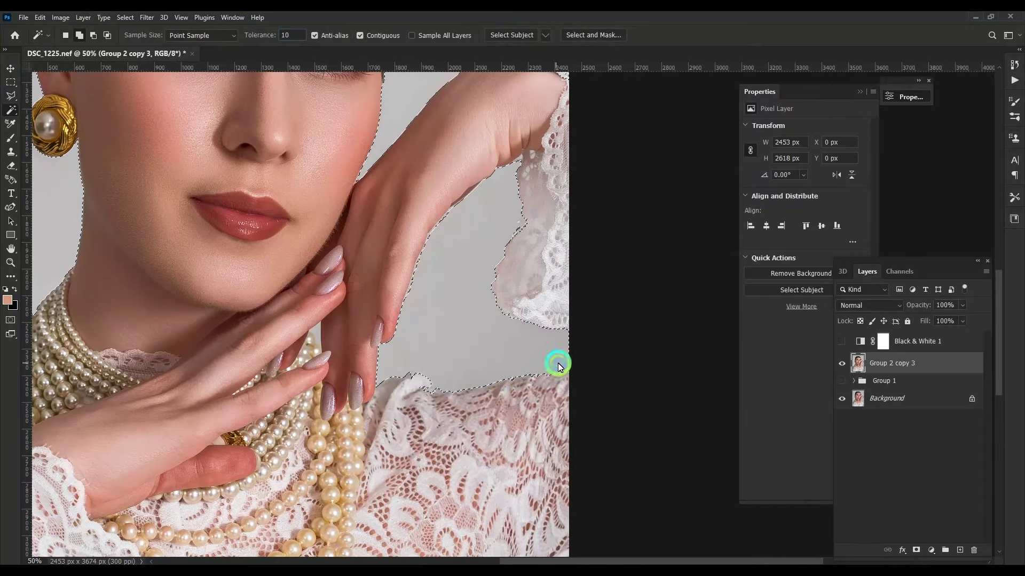
pyautogui.scroll(3, 374, 339)
pyautogui.hscroll(-1, 503, 380)
pyautogui.scroll(3, 503, 380)
pyautogui.scroll(-5, 456, 357)
pyautogui.hscroll(-6, 456, 357)
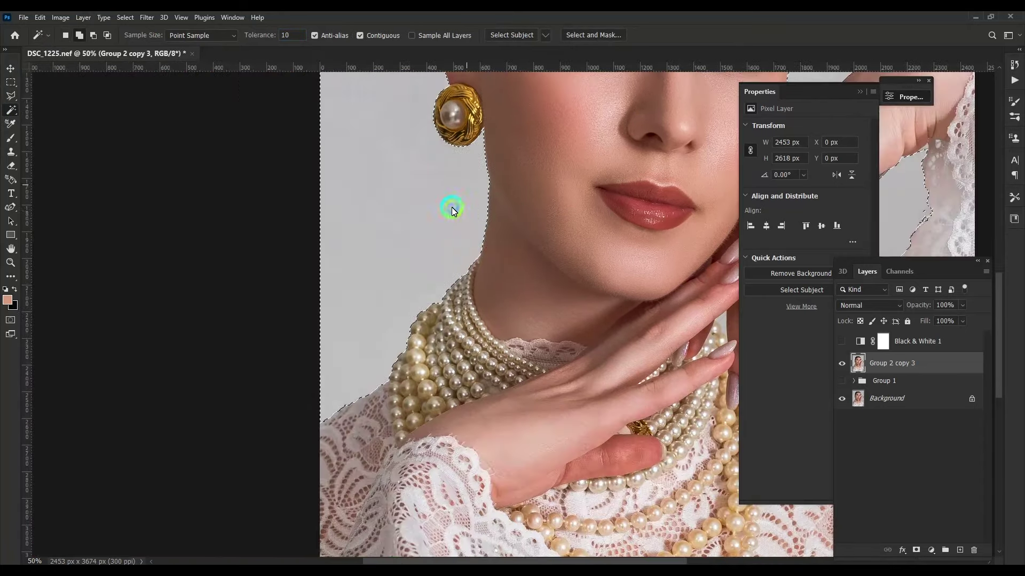
pyautogui.hscroll(6, 449, 218)
pyautogui.scroll(5, 530, 264)
# Trace lasso outlines along the lace, arm and shoulder-lace edges to refine the selection.
pyautogui.press('l')
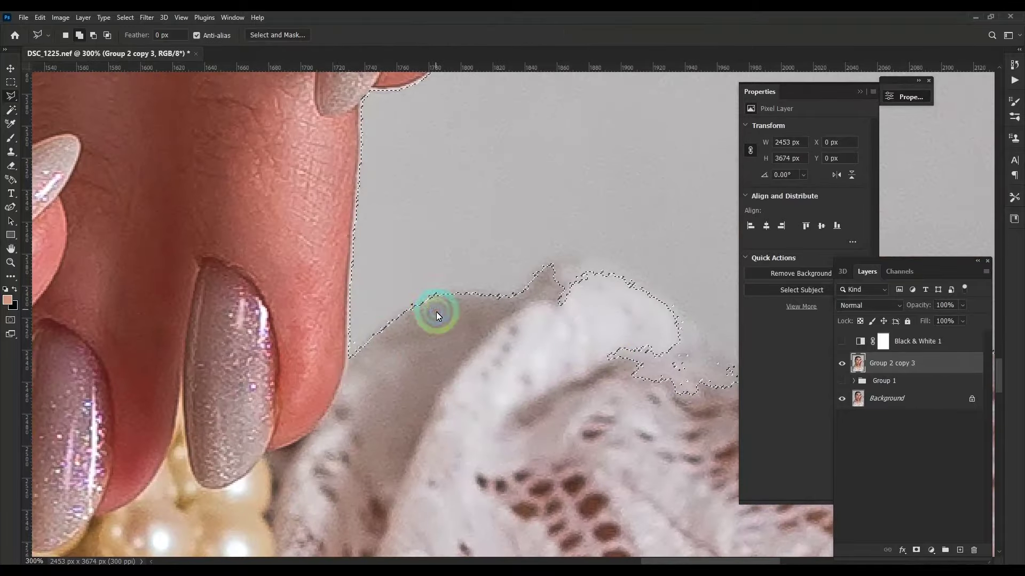
pyautogui.moveTo(385, 324); pyautogui.dragTo(616, 265)
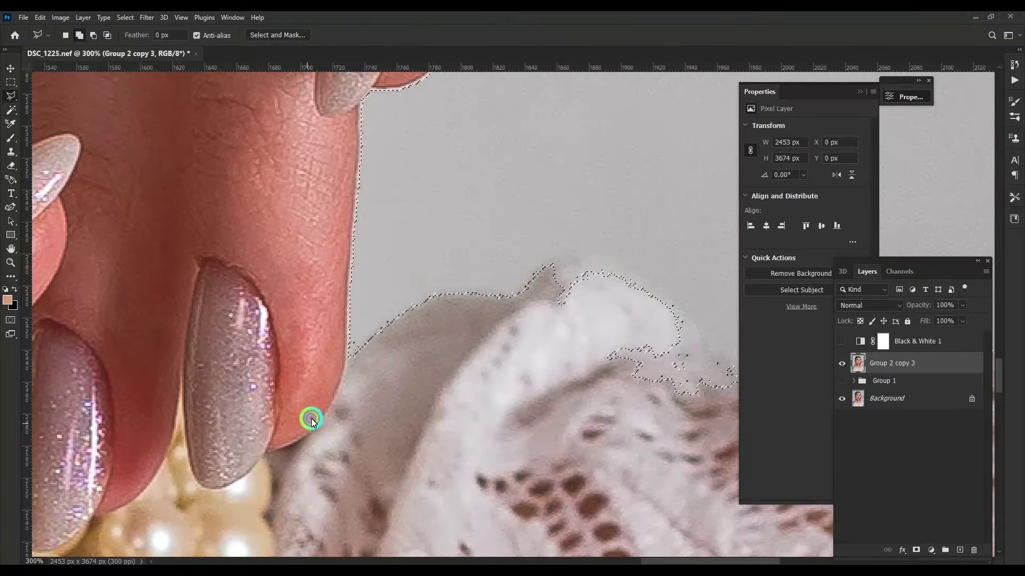
pyautogui.hscroll(5, 312, 418)
pyautogui.scroll(-3, 307, 140)
pyautogui.hscroll(5, 457, 289)
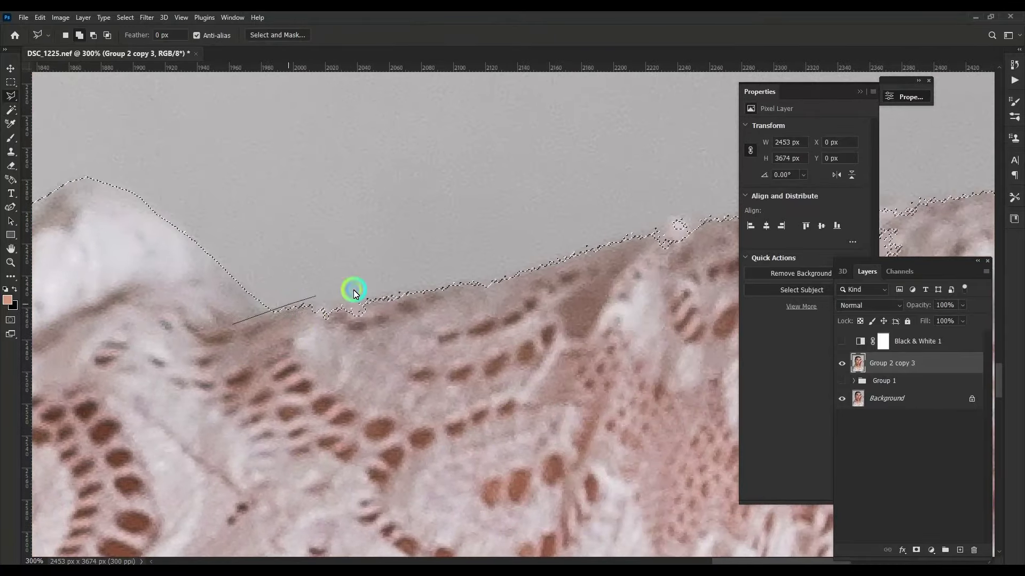
pyautogui.click(598, 245)
pyautogui.hscroll(3, 597, 245)
pyautogui.scroll(-2, 526, 226)
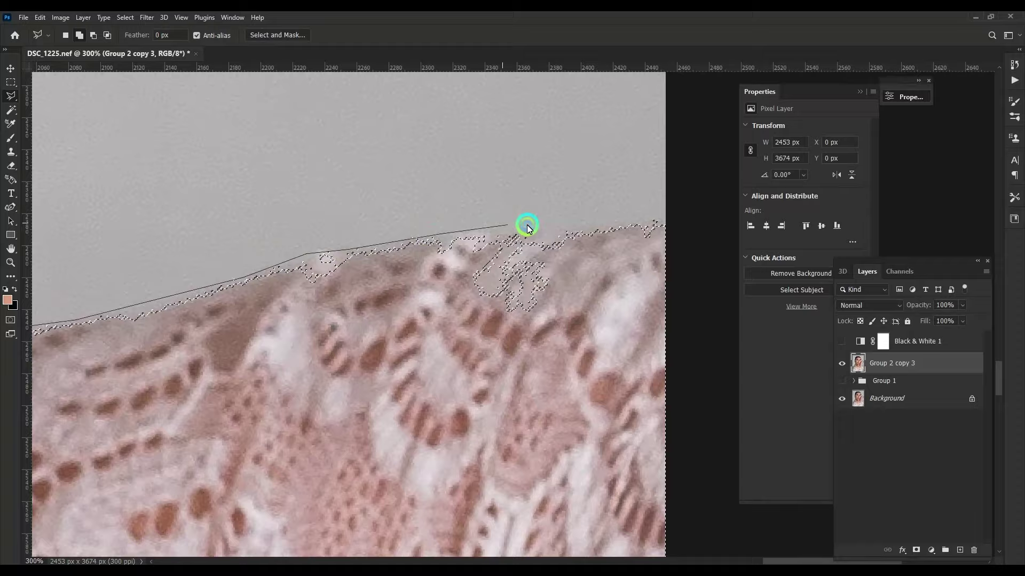
pyautogui.doubleClick(183, 458)
pyautogui.scroll(-3, 508, 226)
pyautogui.scroll(2, 544, 199)
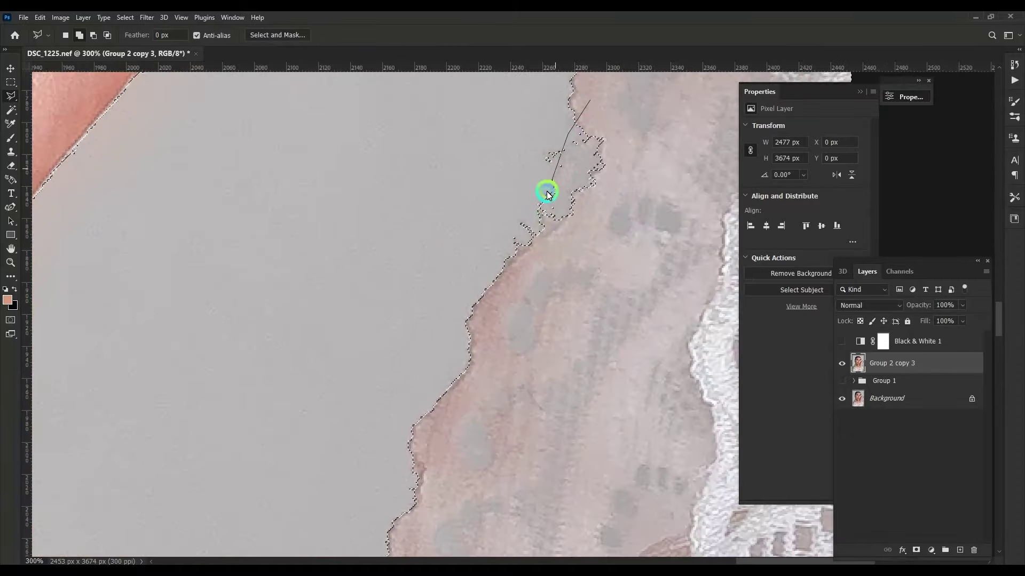
pyautogui.scroll(-1, 669, 168)
pyautogui.doubleClick(555, 325)
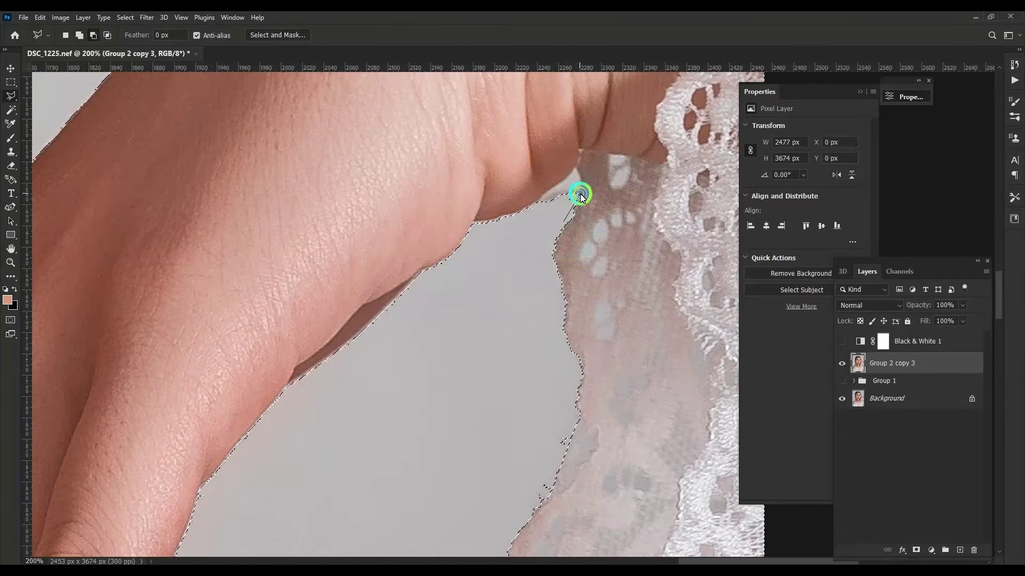
pyautogui.scroll(-1, 484, 248)
pyautogui.scroll(-2, 472, 312)
pyautogui.scroll(3, 448, 170)
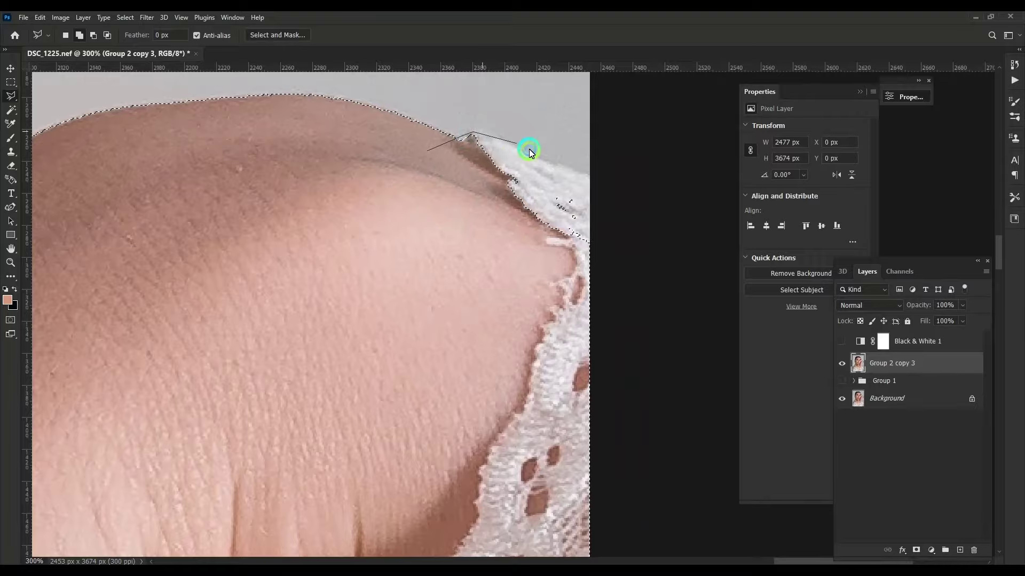
pyautogui.scroll(-3, 477, 370)
pyautogui.scroll(2, 520, 234)
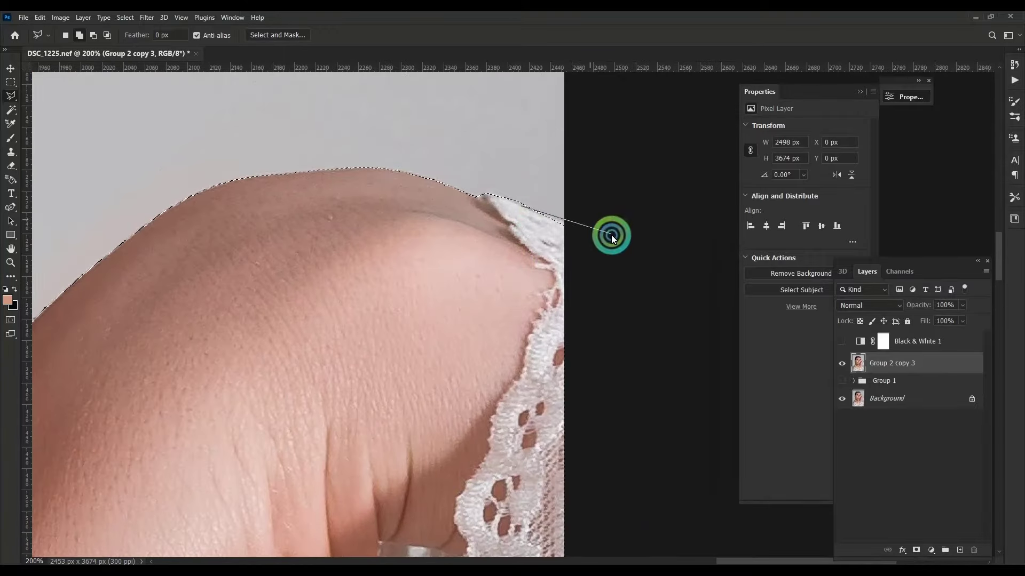
pyautogui.doubleClick(439, 314)
pyautogui.scroll(-2, 595, 92)
pyautogui.scroll(-1, 544, 265)
# Add lace to the selection with the Polygonal Lasso and remove nearby grey background with the Magic Wand.
pyautogui.press('w')
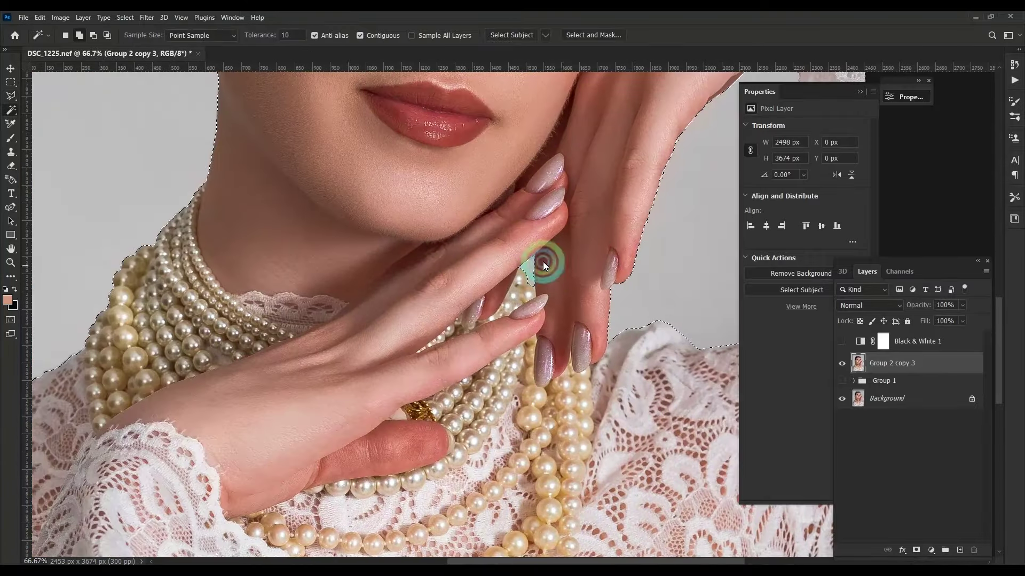
pyautogui.scroll(1, 508, 339)
pyautogui.scroll(1, 423, 249)
pyautogui.press('l')
pyautogui.scroll(1, 382, 359)
pyautogui.click(354, 356)
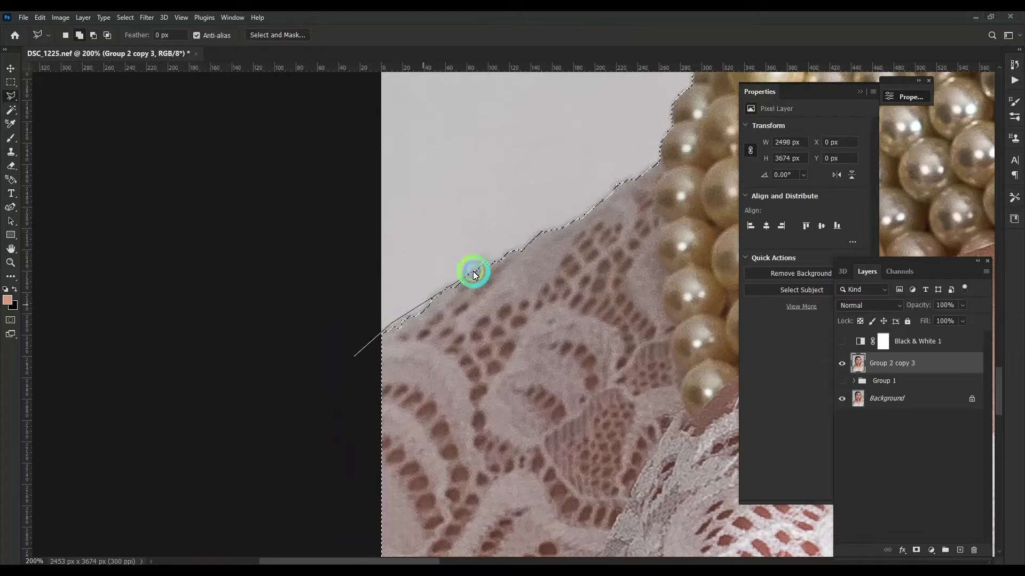
pyautogui.doubleClick(374, 423)
pyautogui.click(539, 256)
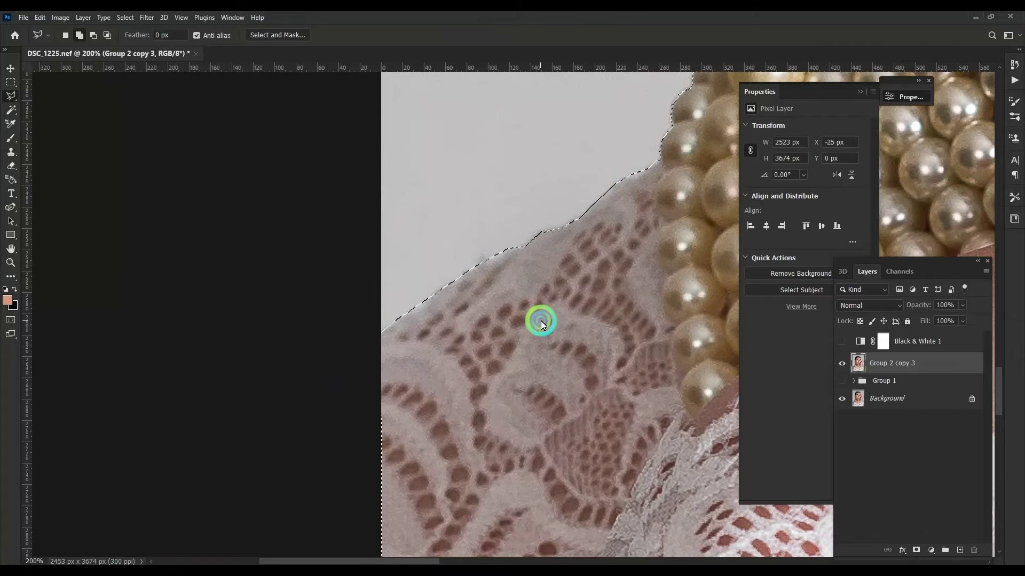
pyautogui.scroll(-2, 540, 321)
pyautogui.scroll(-5, 485, 338)
pyautogui.scroll(-1, 592, 240)
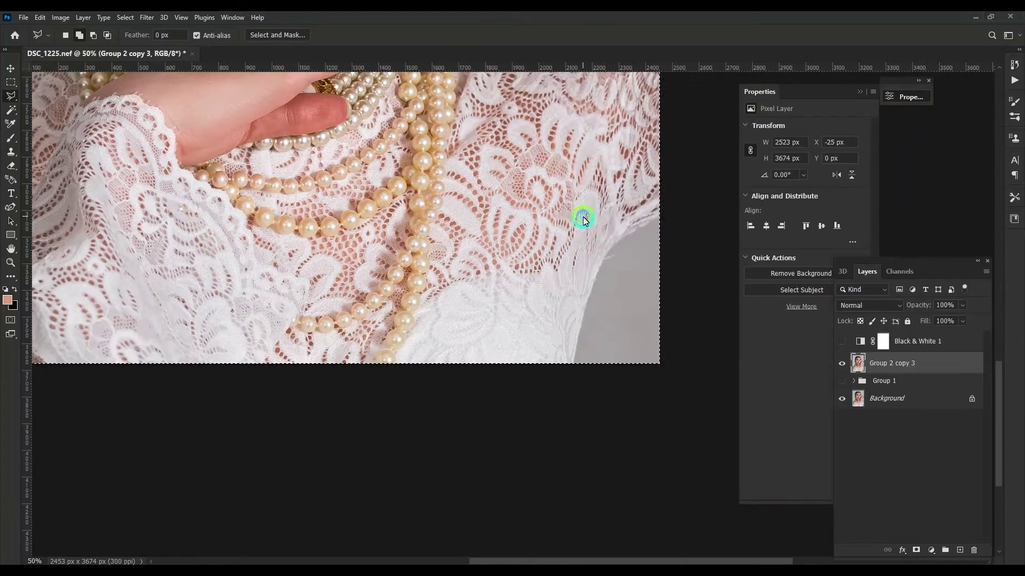
pyautogui.press('w')
pyautogui.click(619, 293)
pyautogui.scroll(1, 396, 252)
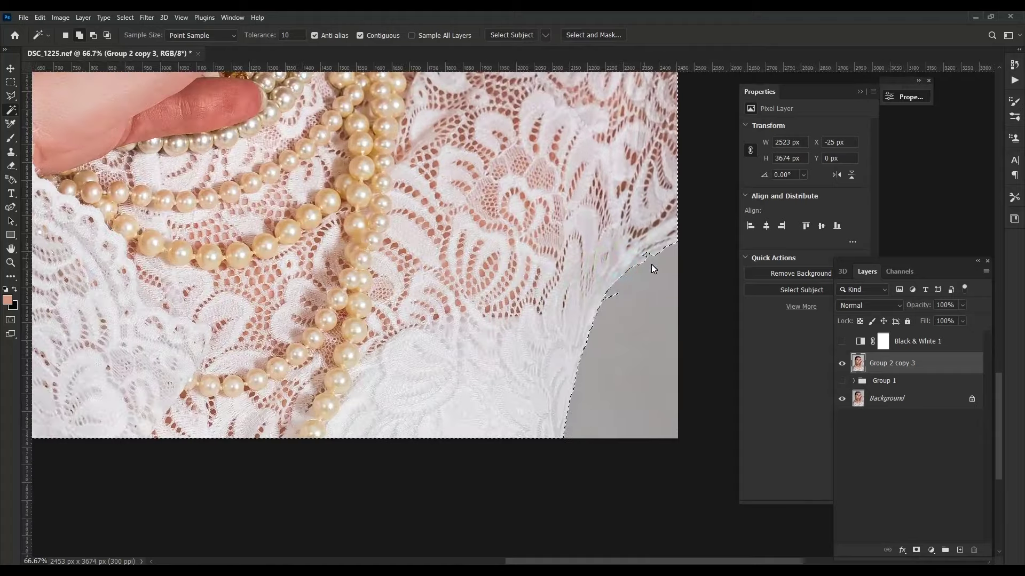
pyautogui.press('l')
# Trace the lower lace edge, then refine the selection edge with Smooth 10 and Feather 1 px.
pyautogui.click(665, 249)
pyautogui.scroll(-3, 530, 222)
pyautogui.scroll(-1, 444, 210)
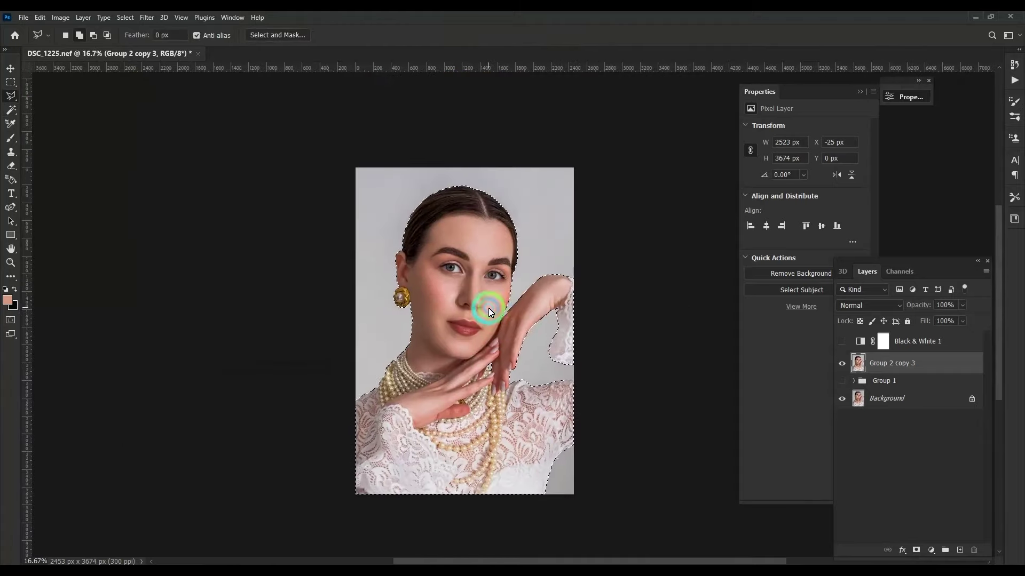
pyautogui.hotkey('shift', 'F6')
pyautogui.press('Return')
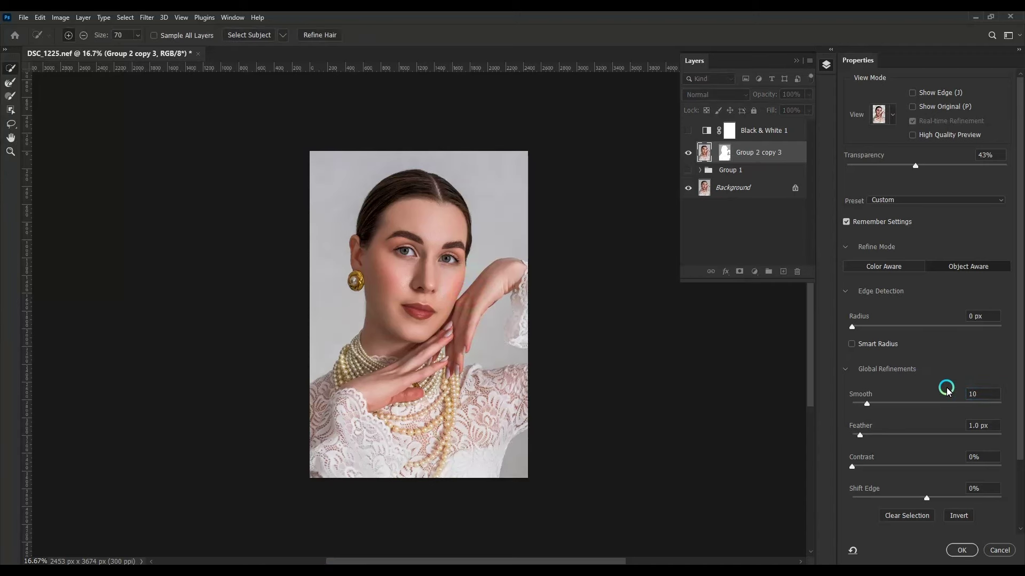
# Output the selection to a masked layer, fill Group 2 copy 3 with peach, desaturate and duplicate it.
pyautogui.click(961, 551)
pyautogui.click(914, 382)
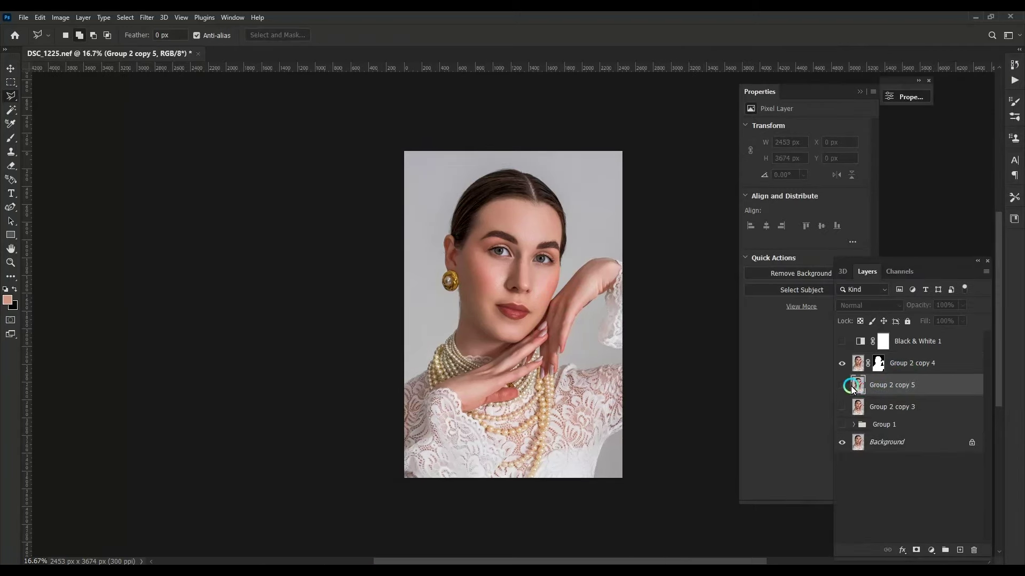
pyautogui.hotkey('alt', 'BackSpace')
pyautogui.press('b')
pyautogui.hotkey('ctrl', 'shift', 'u')
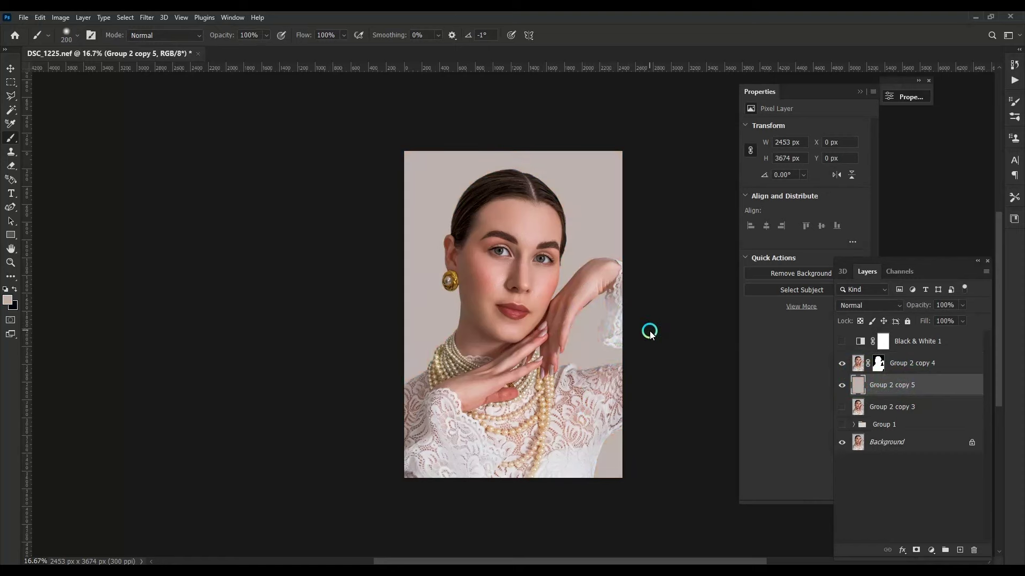
pyautogui.hotkey('ctrl', 'j')
# Darken the duplicate with Hue/Saturation lightness -62 and erase its centre behind the woman.
pyautogui.hotkey('ctrl', 'u')
pyautogui.write('-62')
pyautogui.press('Return')
pyautogui.press('e')
pyautogui.click(524, 279)
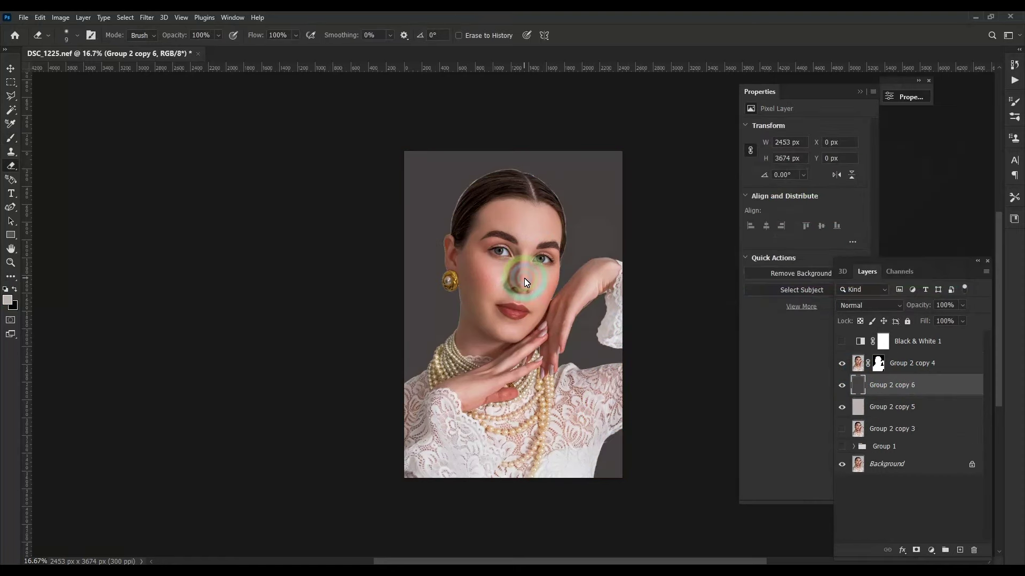
pyautogui.click(508, 304)
pyautogui.click(532, 338)
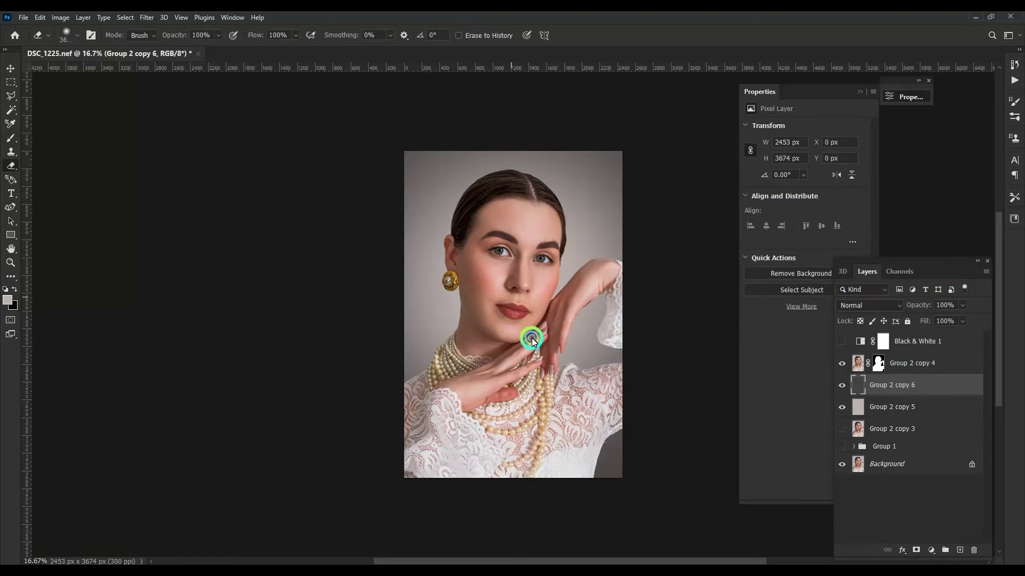
pyautogui.click(526, 290)
# Apply a cyan–red Color Balance to the background layer and fade it.
pyautogui.hotkey('ctrl', 'b')
pyautogui.click(745, 172)
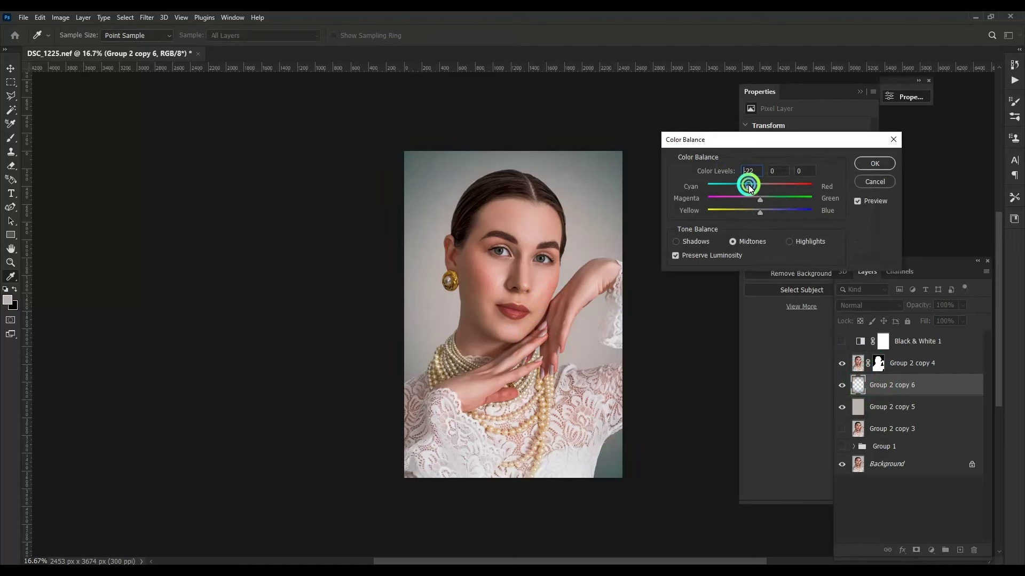
pyautogui.click(874, 163)
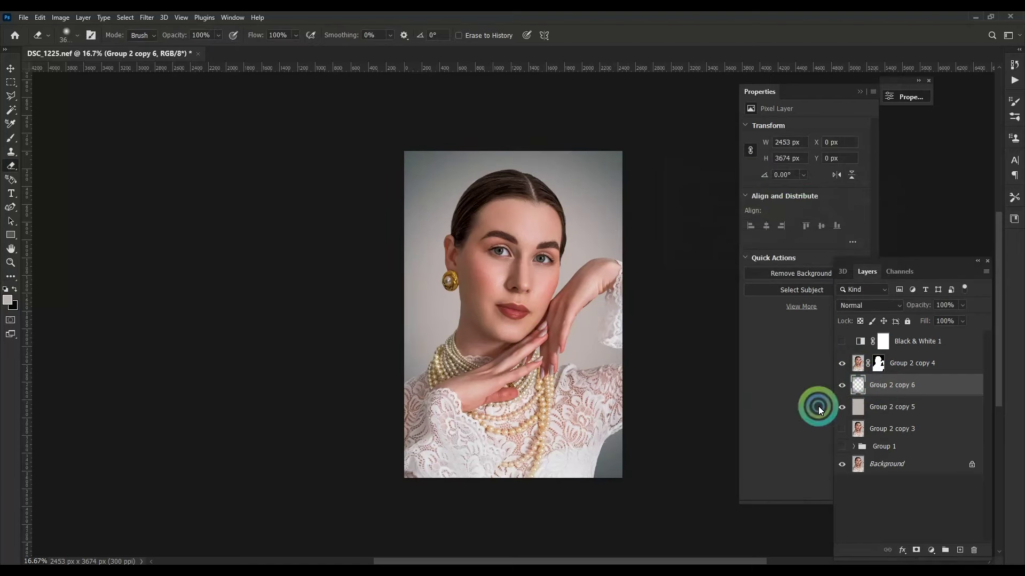
pyautogui.hotkey('ctrl', 'shift', 'f')
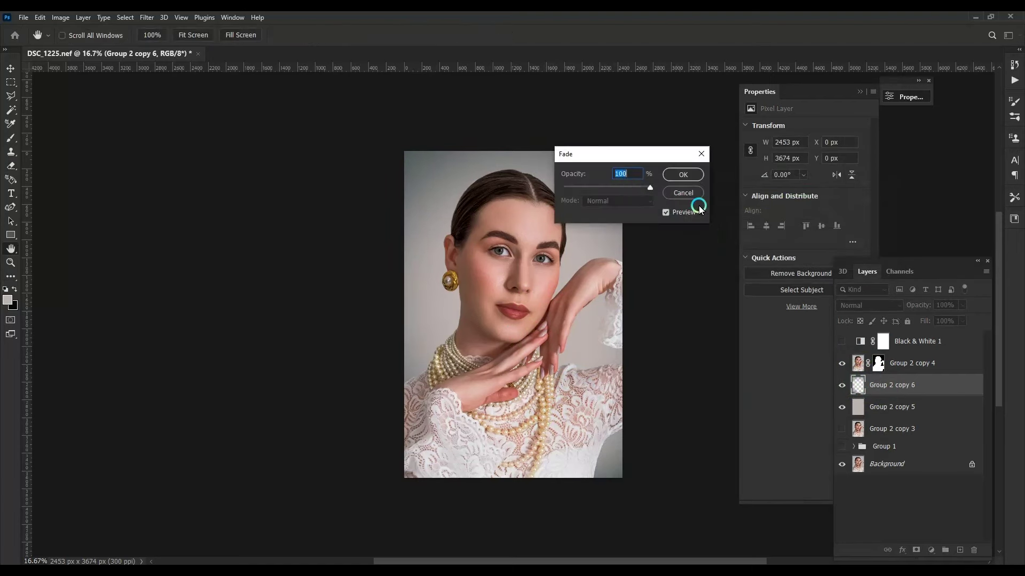
pyautogui.click(668, 174)
# Delete the peach layer, move Group 2 copy 3 above Group 2 copy 6 and set it to Hard Light.
pyautogui.click(876, 403)
pyautogui.press('Delete')
pyautogui.moveTo(862, 399); pyautogui.dragTo(864, 384)
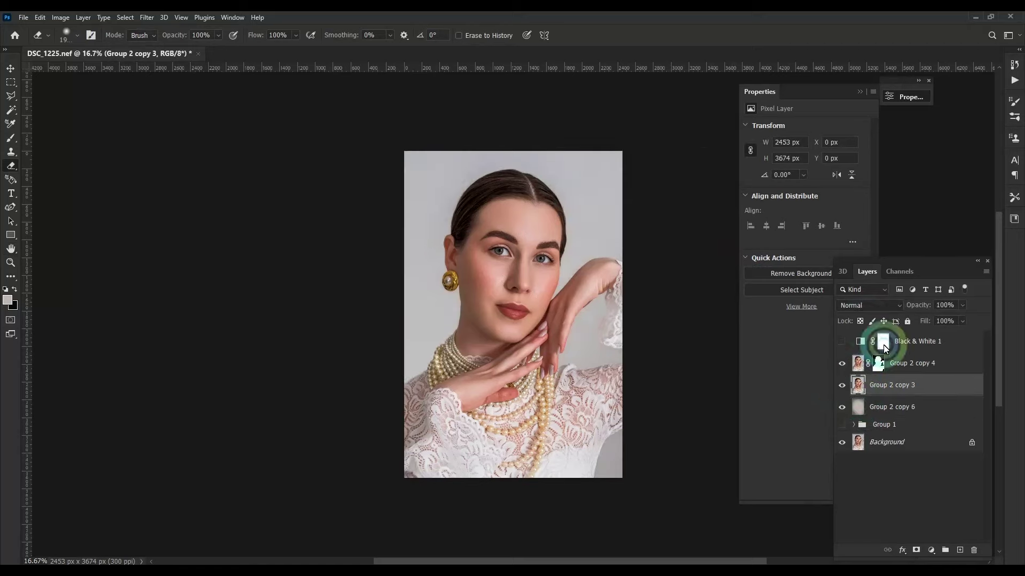
pyautogui.hotkey('ctrl', '+')
pyautogui.click(870, 305)
pyautogui.click(865, 419)
# Tweak Group 2 copy 3's white output level and reduce its opacity to 55%.
pyautogui.hotkey('ctrl', 'l')
pyautogui.moveTo(878, 201)
pyautogui.mouseDown()
pyautogui.moveTo(833, 204)
pyautogui.moveTo(862, 204)
pyautogui.mouseUp()
pyautogui.click(920, 57)
pyautogui.click(963, 305)
pyautogui.moveTo(955, 317); pyautogui.dragTo(940, 318)
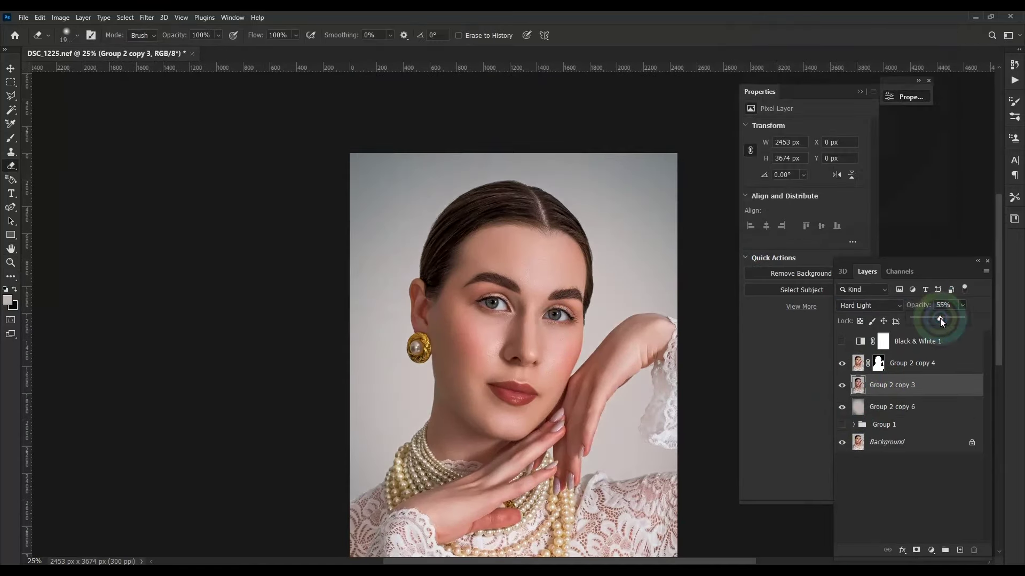
pyautogui.click(577, 257)
# Color-balance Group 2 copy 4: highlights cyan -18, shadows blue +8, then fade it.
pyautogui.hotkey('ctrl', '-')
pyautogui.click(857, 362)
pyautogui.hotkey('ctrl', 'b')
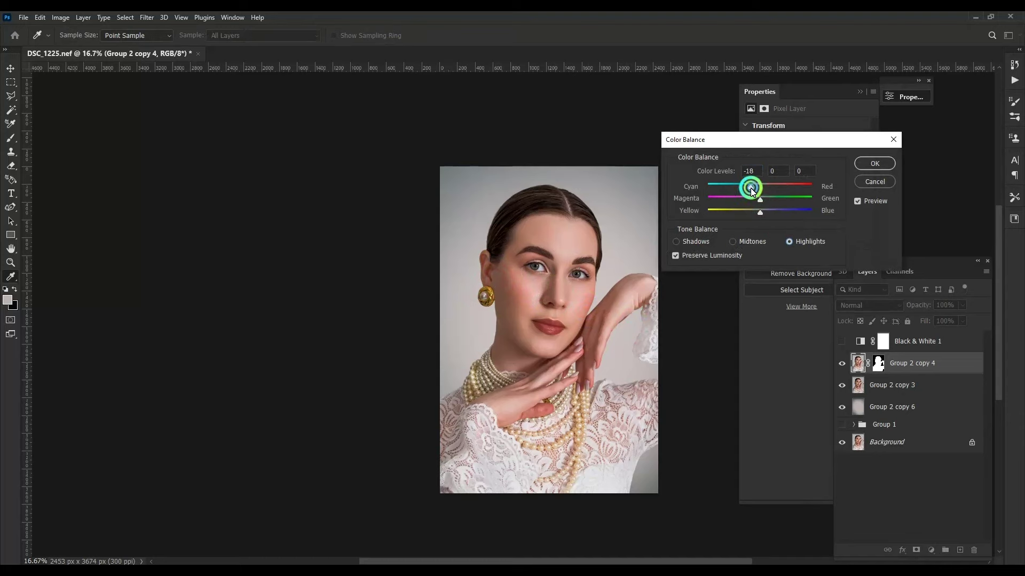
pyautogui.click(694, 240)
pyautogui.moveTo(760, 212); pyautogui.dragTo(764, 212)
pyautogui.click(816, 181)
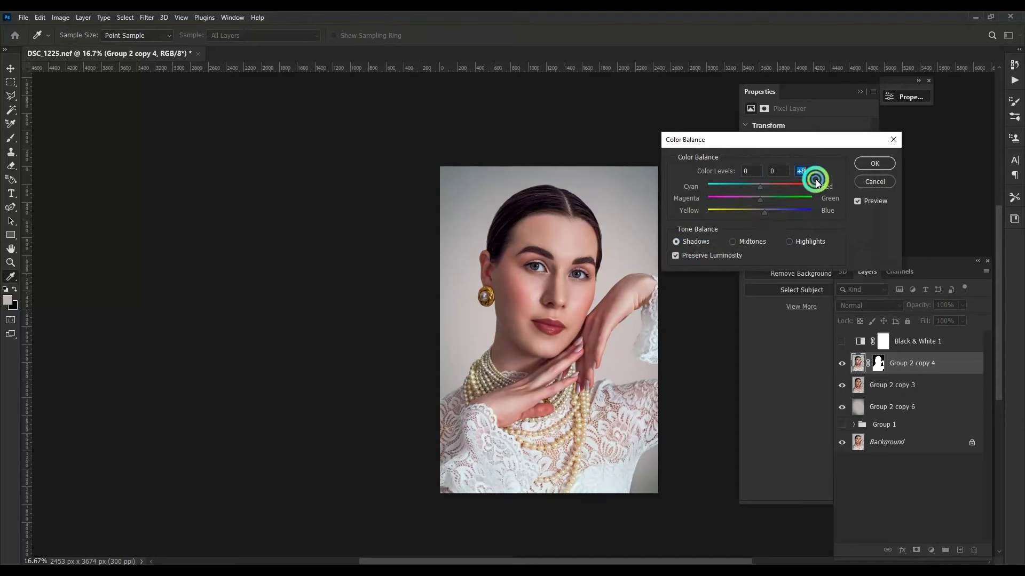
pyautogui.press('Return')
pyautogui.hotkey('ctrl', 'shift', 'f')
pyautogui.click(674, 180)
# Group the retouch copy layers into Group 2 and toggle it to compare before and after.
pyautogui.press('e')
pyautogui.hotkey('ctrl', '+')
pyautogui.hotkey('ctrl', '+')
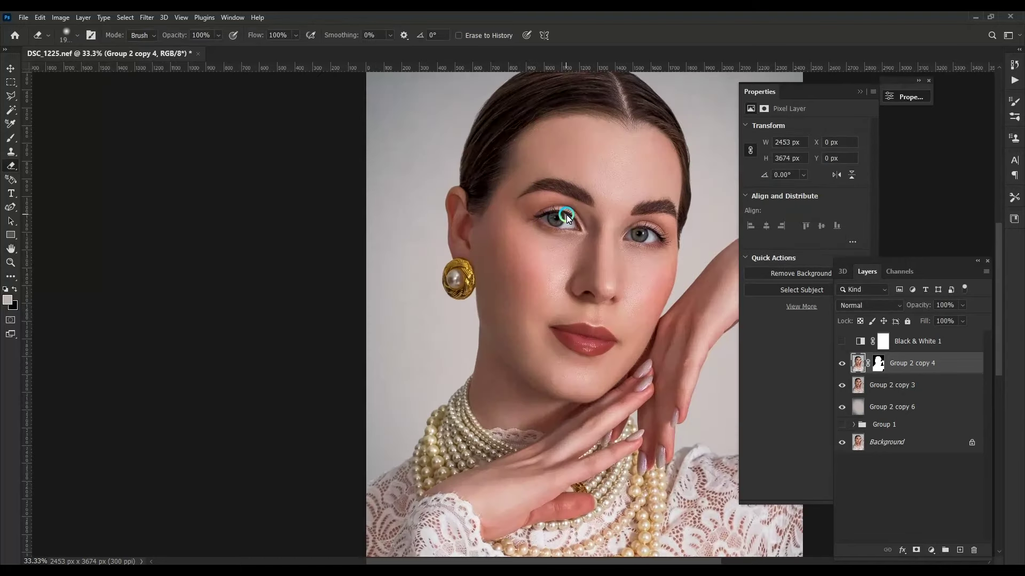
pyautogui.scroll(2, 566, 215)
pyautogui.hscroll(2, 578, 234)
pyautogui.keyDown('shift'); pyautogui.click(888, 406); pyautogui.keyUp('shift')
pyautogui.hotkey('ctrl', 'g')
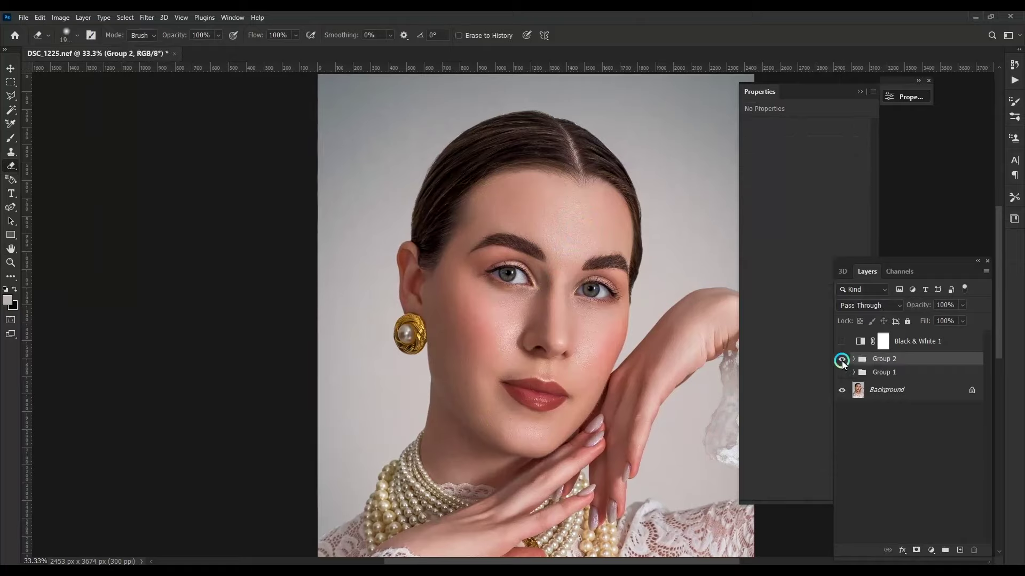
pyautogui.click(842, 361)
pyautogui.click(843, 360)
pyautogui.hotkey('ctrl', '-')
pyautogui.hotkey('ctrl', '-')
pyautogui.hotkey('ctrl', '-')
pyautogui.hotkey('ctrl', '+')
pyautogui.hotkey('ctrl', '+')
pyautogui.hotkey('ctrl', '+')
pyautogui.hotkey('ctrl', '+')
pyautogui.hotkey('ctrl', 'k')
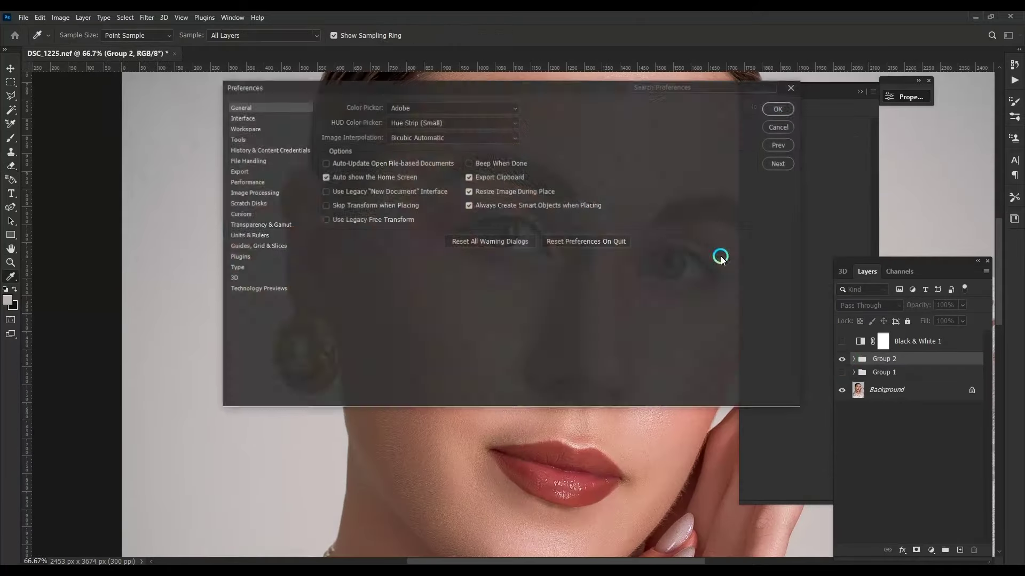
pyautogui.click(782, 128)
# Stamp all visible layers into Layer 2, set its Levels highlight input to 254, then compare.
pyautogui.hotkey('ctrl', 'shift', 'alt', 'e')
pyautogui.hotkey('ctrl', 'l')
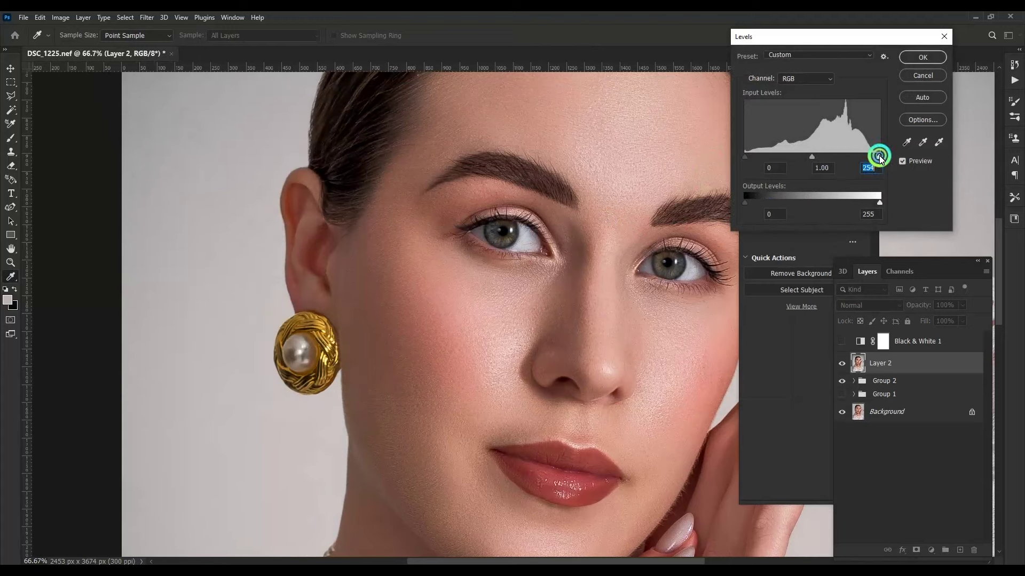
pyautogui.click(922, 57)
pyautogui.press('e')
pyautogui.hotkey('ctrl', '-')
pyautogui.hotkey('ctrl', '-')
pyautogui.hotkey('ctrl', '-')
pyautogui.click(842, 363)
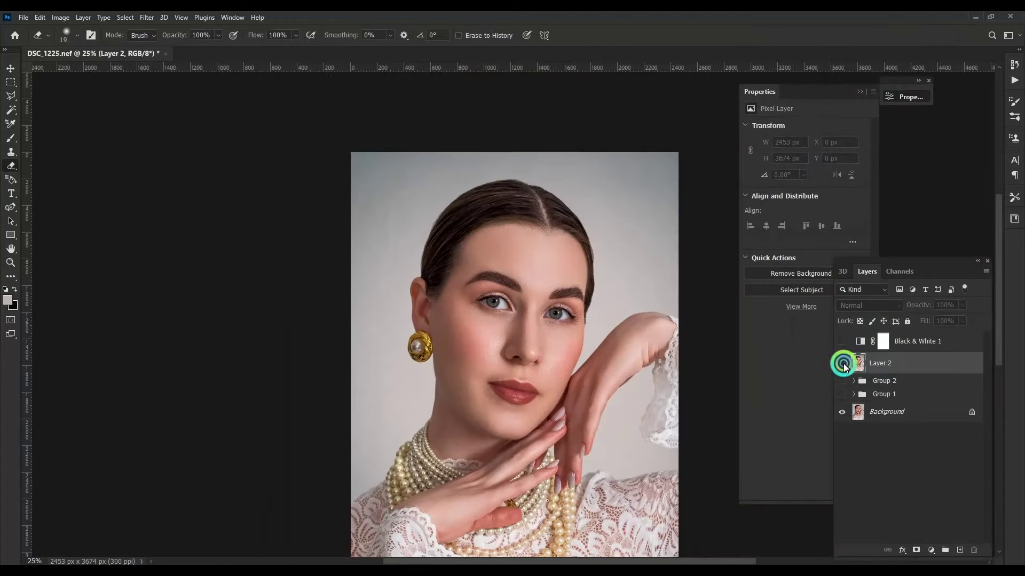